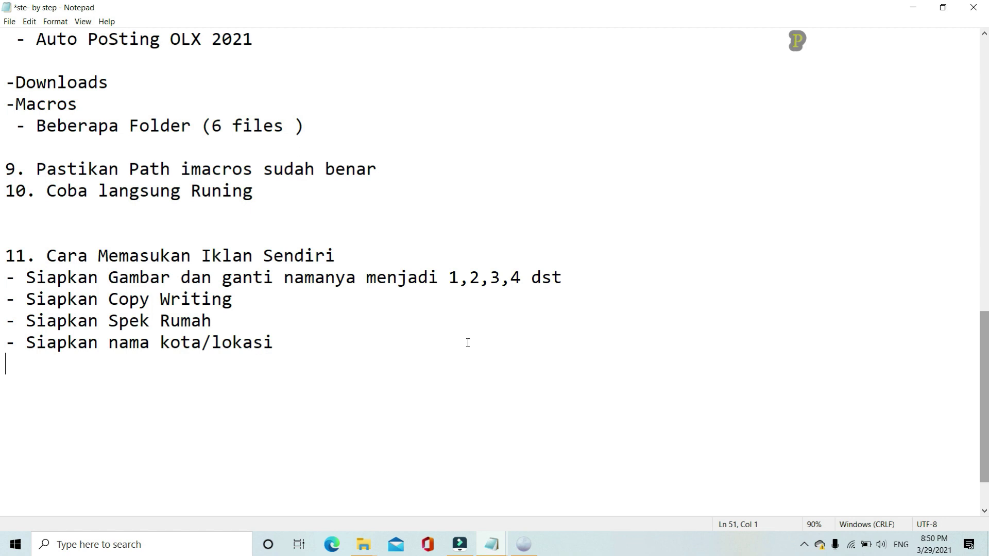
Highlight the 'Coba langsung Runing' step and the image-preparation line in the notes
drag(267, 189, 5, 192)
click(66, 191)
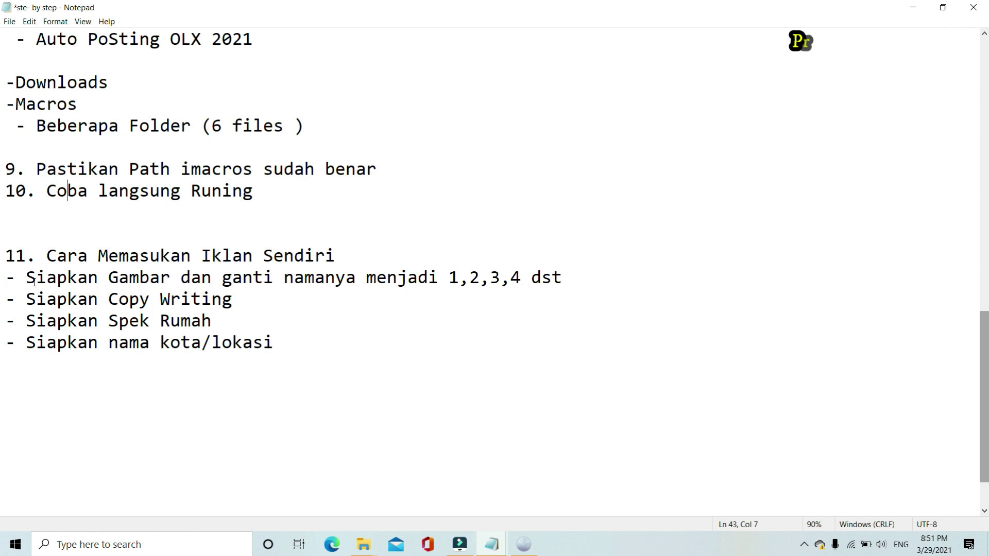
drag(26, 279, 573, 281)
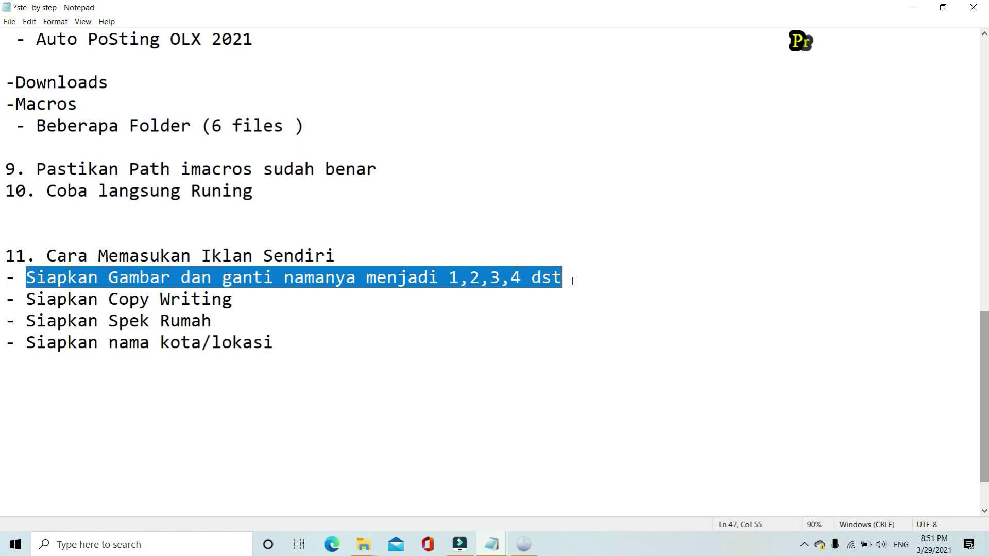
click(466, 281)
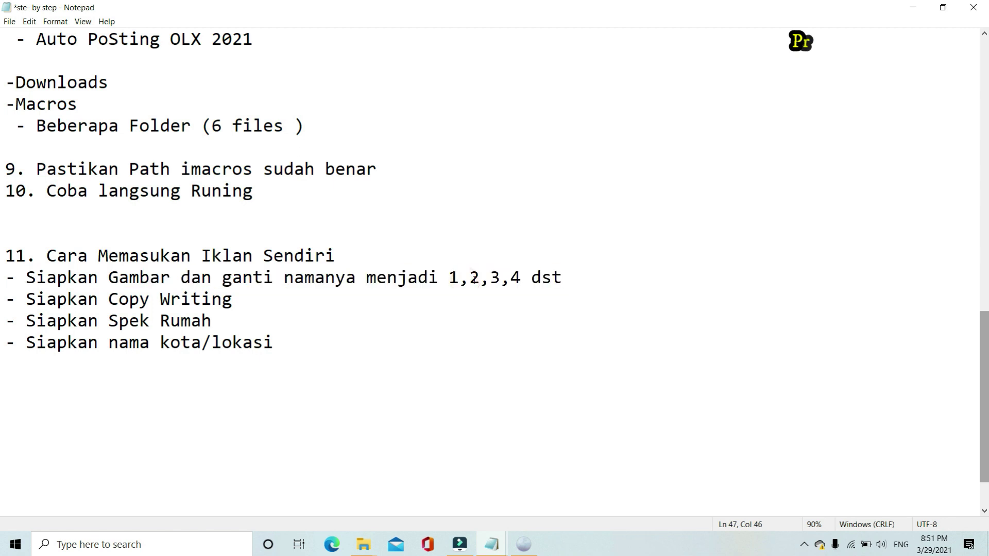
click(523, 278)
drag(27, 278, 563, 275)
click(437, 278)
Open the OLX photo folder under PESONA AQILA RAYA and select the first photo
mouse_move(362, 550)
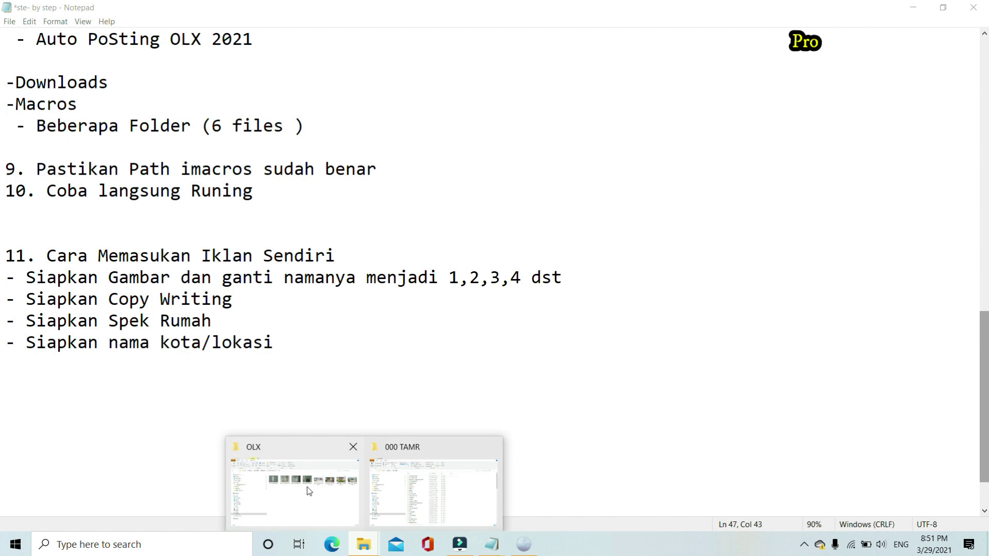
click(306, 486)
click(309, 100)
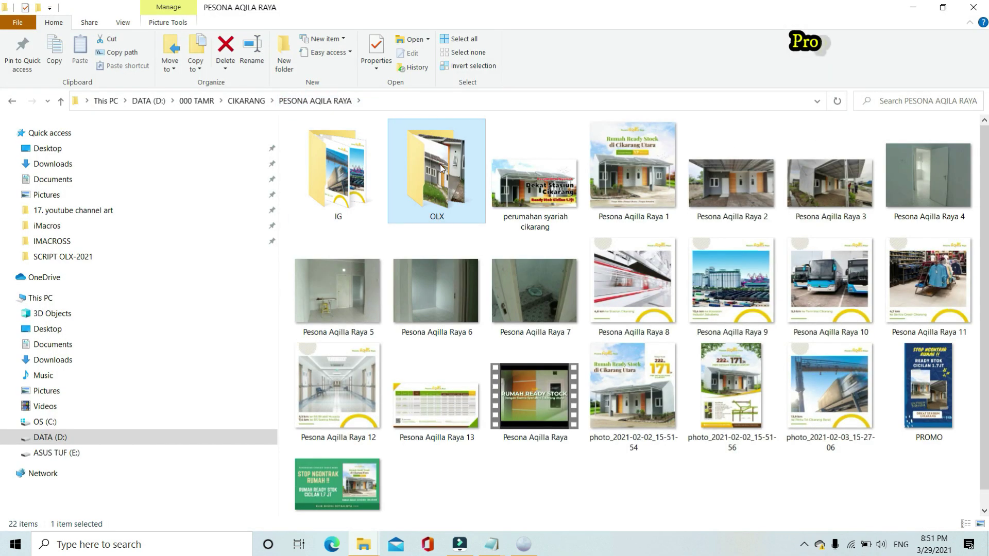
double_click(442, 170)
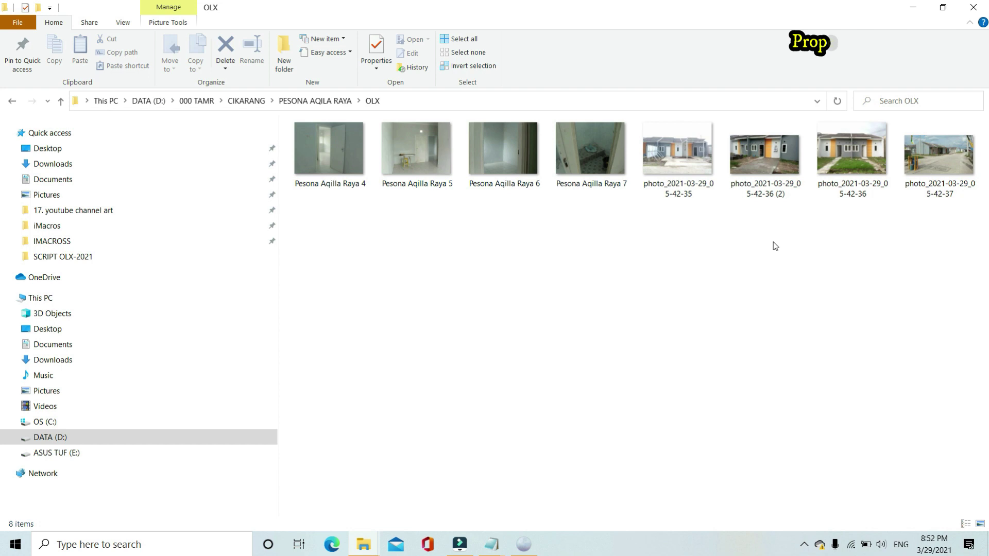
click(937, 192)
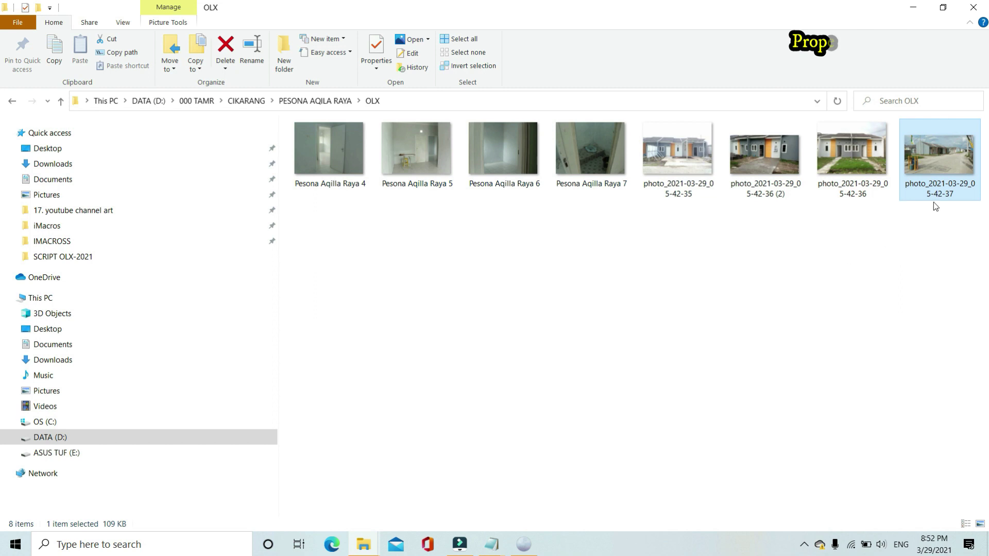
Rename the first two OLX photos to 1 and 2
key(F2)
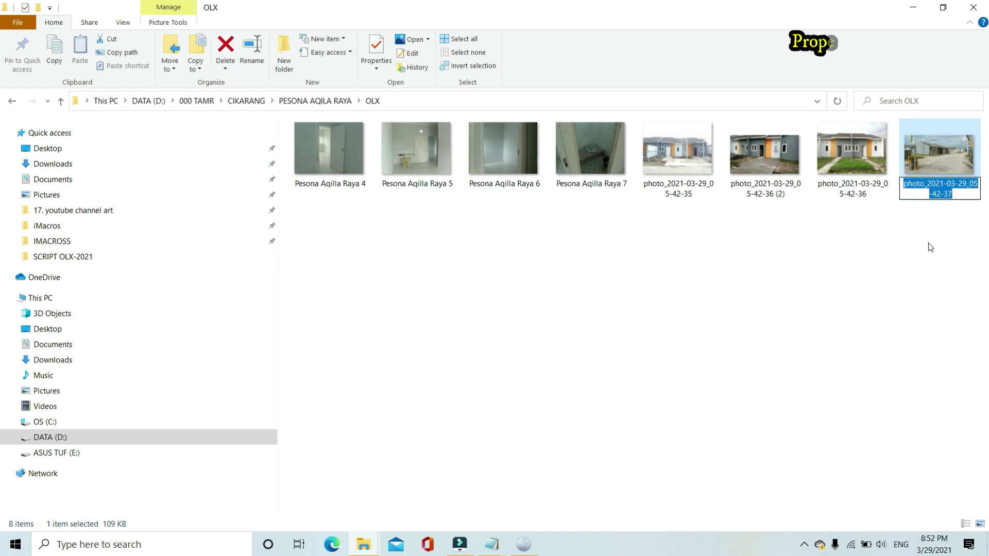
text(1)
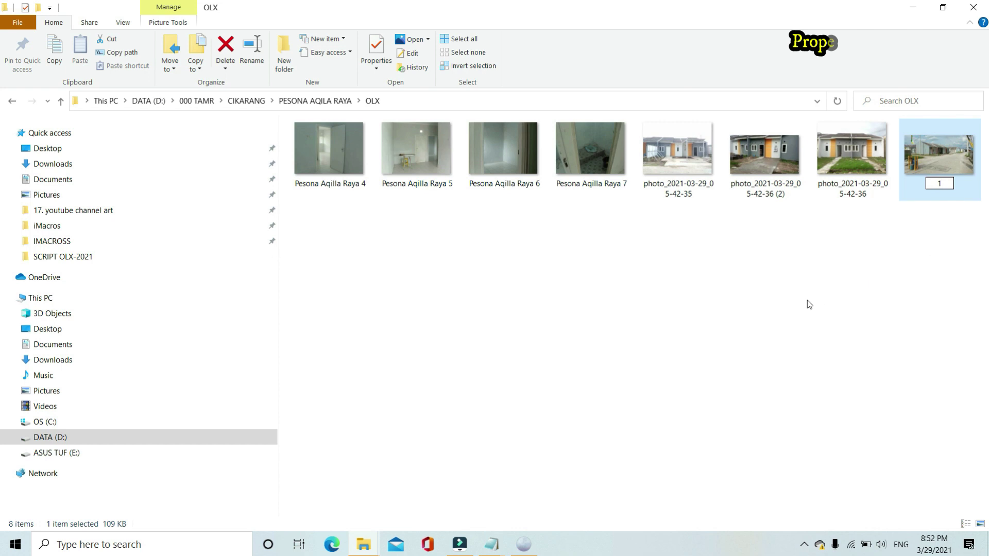
key(Return)
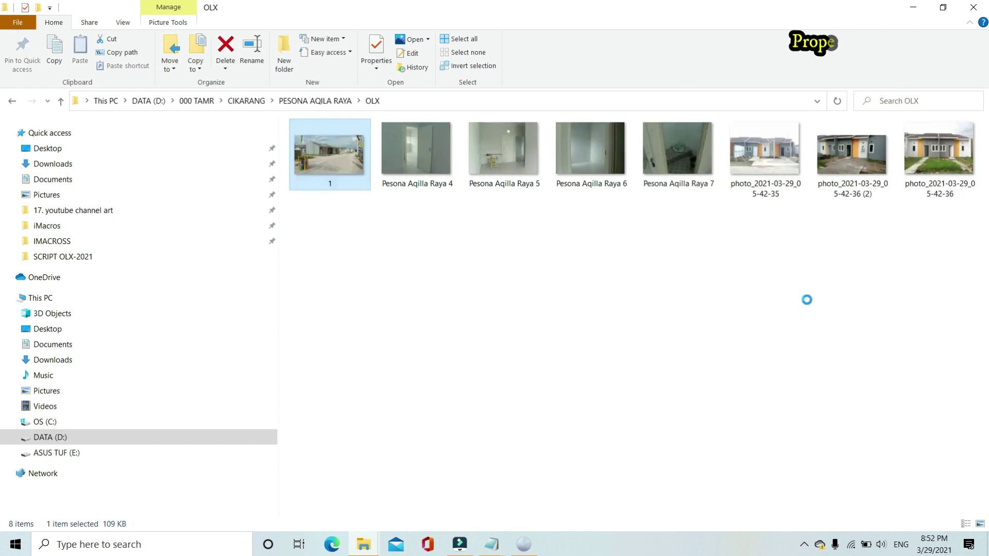
click(805, 298)
click(772, 194)
click(773, 194)
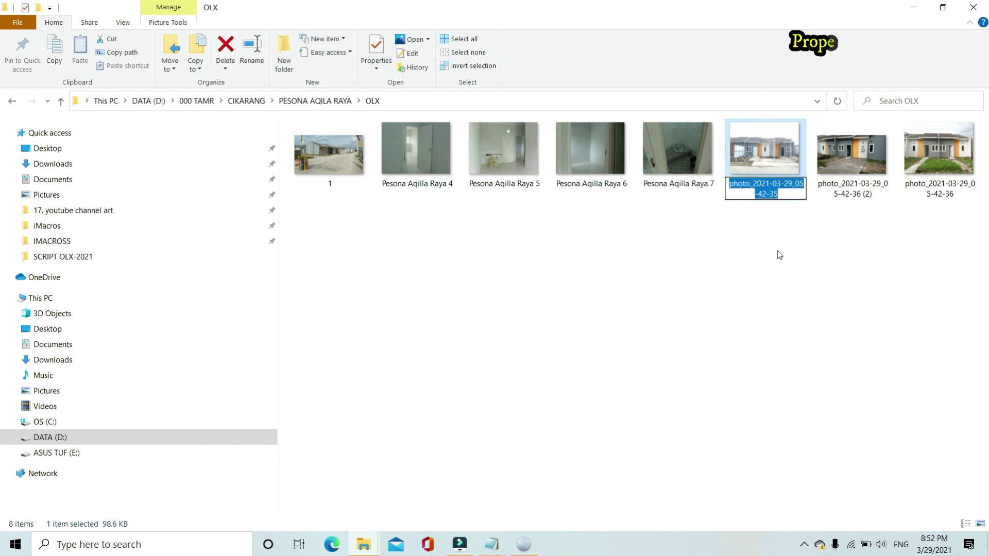
text(•)
key(BackSpace)
key(BackSpace)
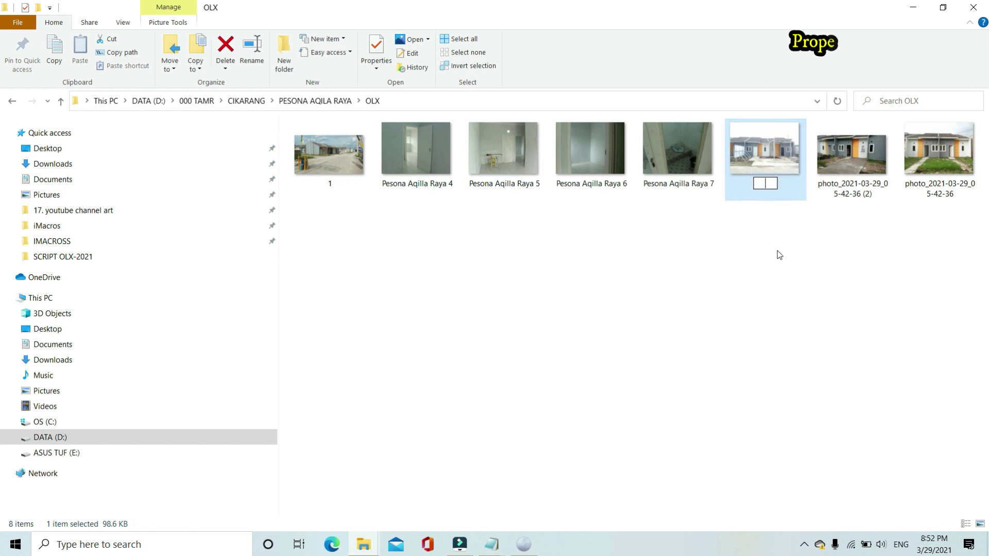
text(2)
key(Return)
Rename the next three photos to 3, 4 and 5
click(859, 193)
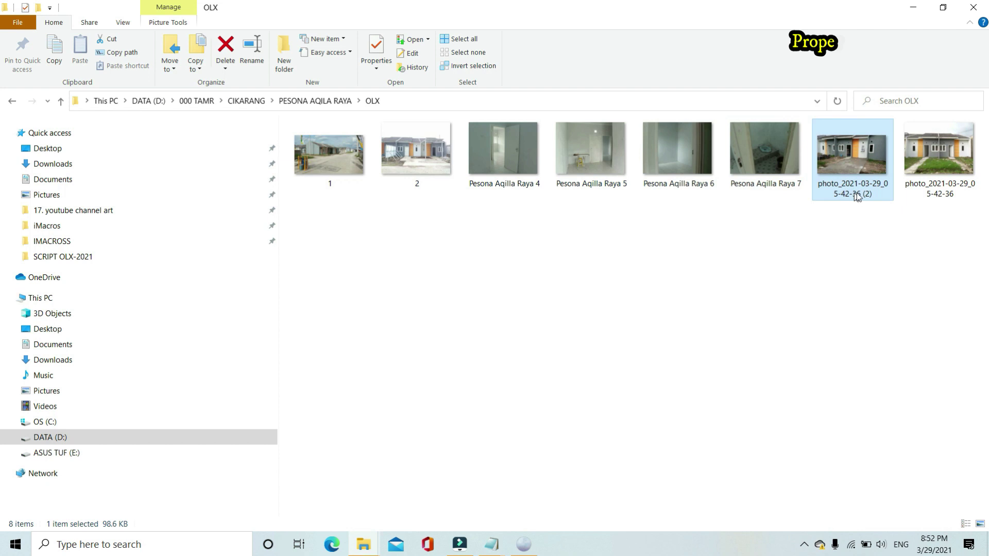
click(924, 191)
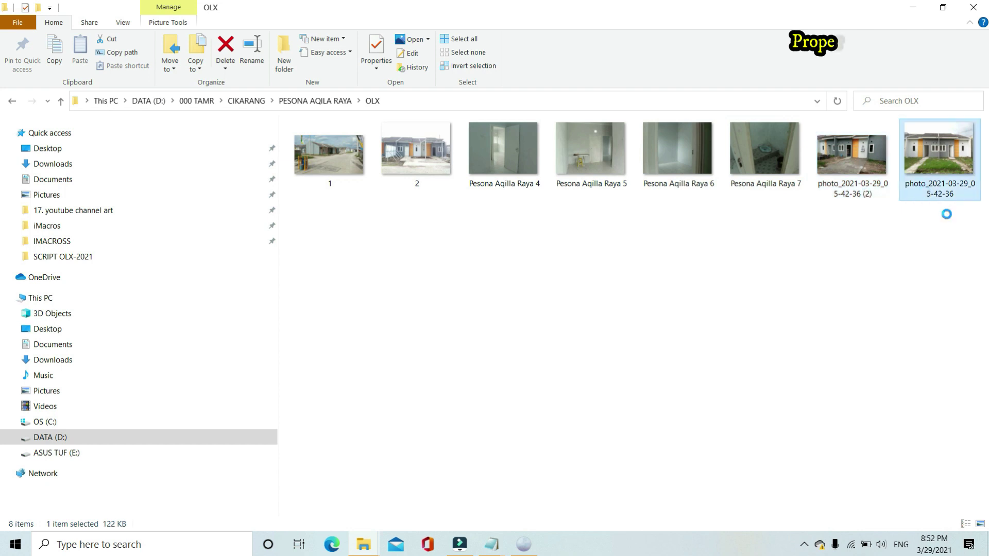
key(F2)
text(3)
key(Return)
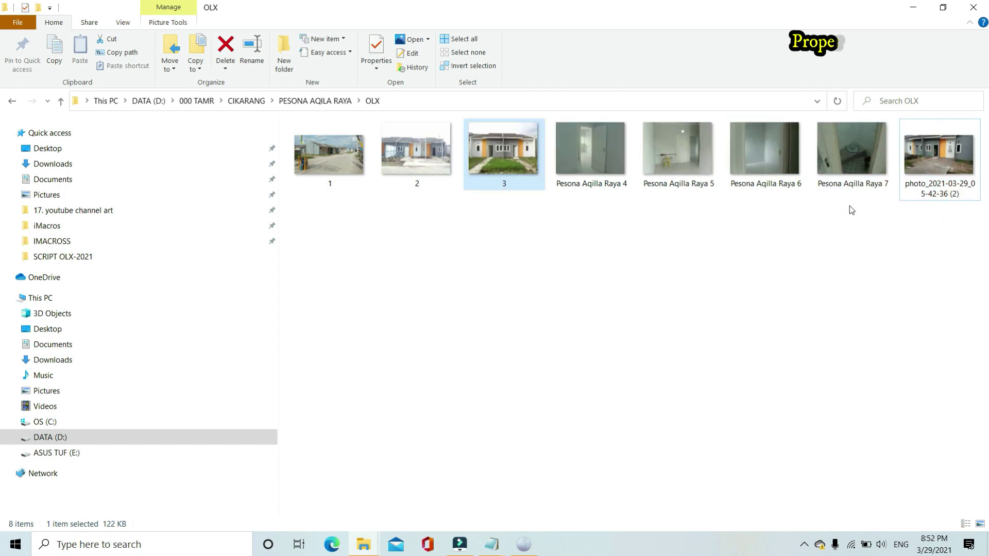
click(911, 192)
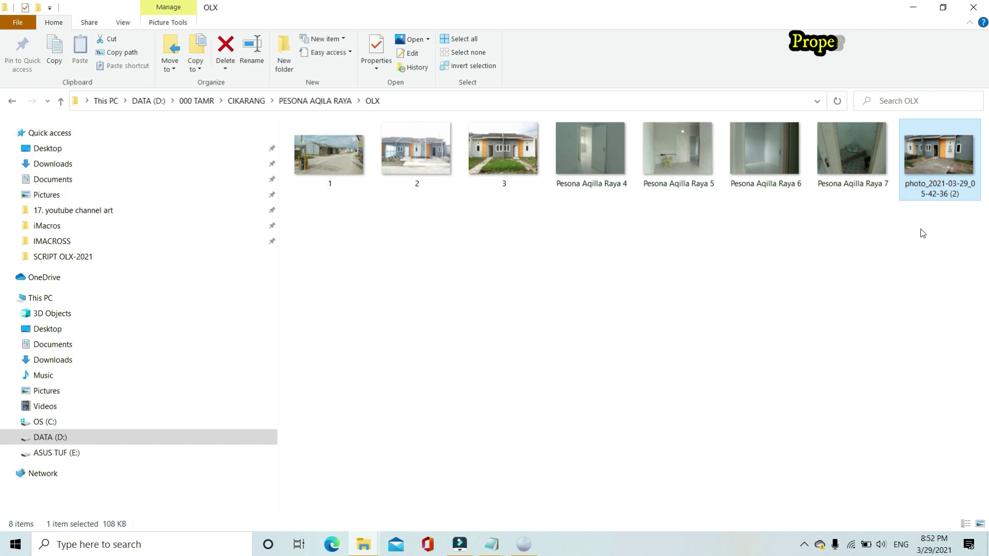
key(F2)
text(4)
key(Return)
click(679, 194)
key(F2)
text(5)
click(711, 238)
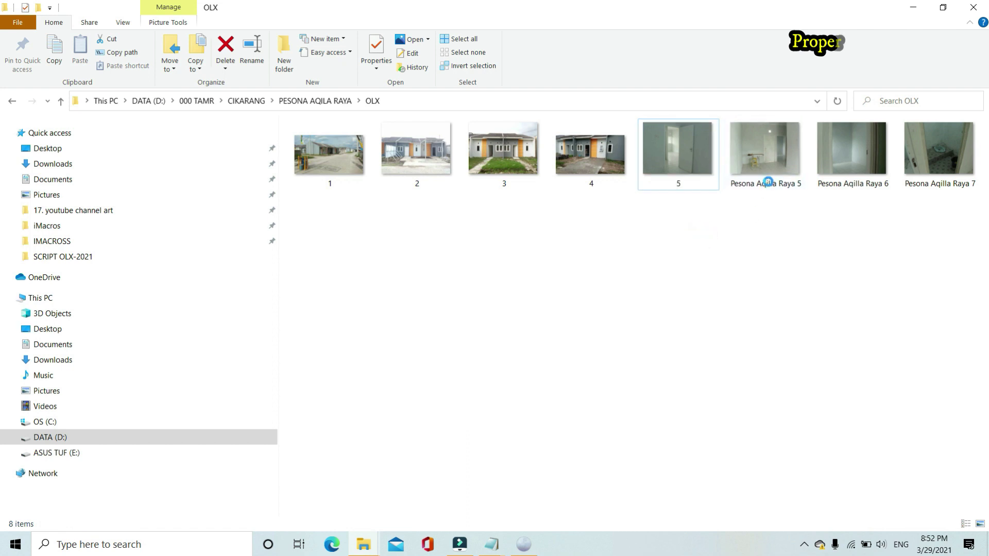
Rename the remaining photos to 6, 7 and 8
click(767, 183)
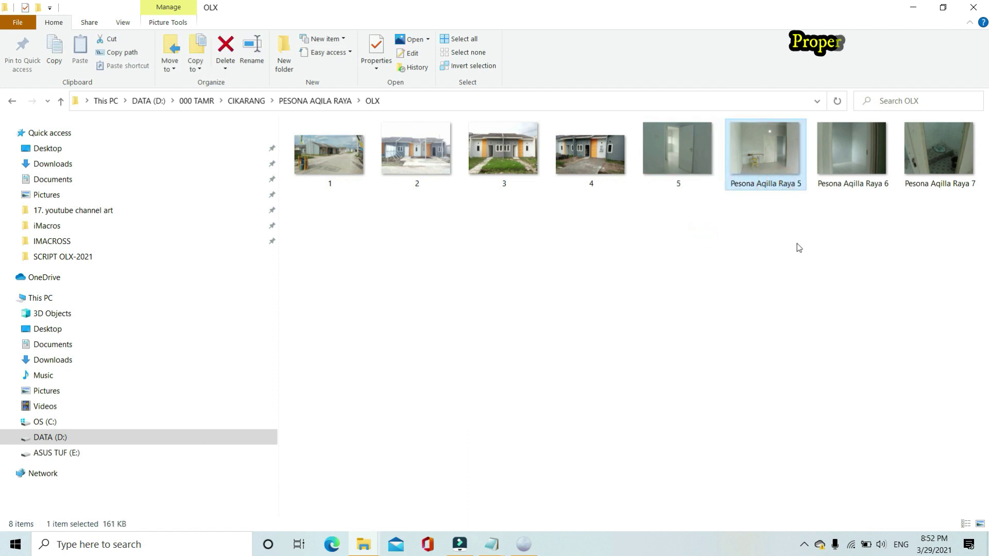
key(F2)
text(6)
click(771, 279)
click(847, 184)
key(F2)
text(7)
click(922, 186)
click(931, 189)
key(F2)
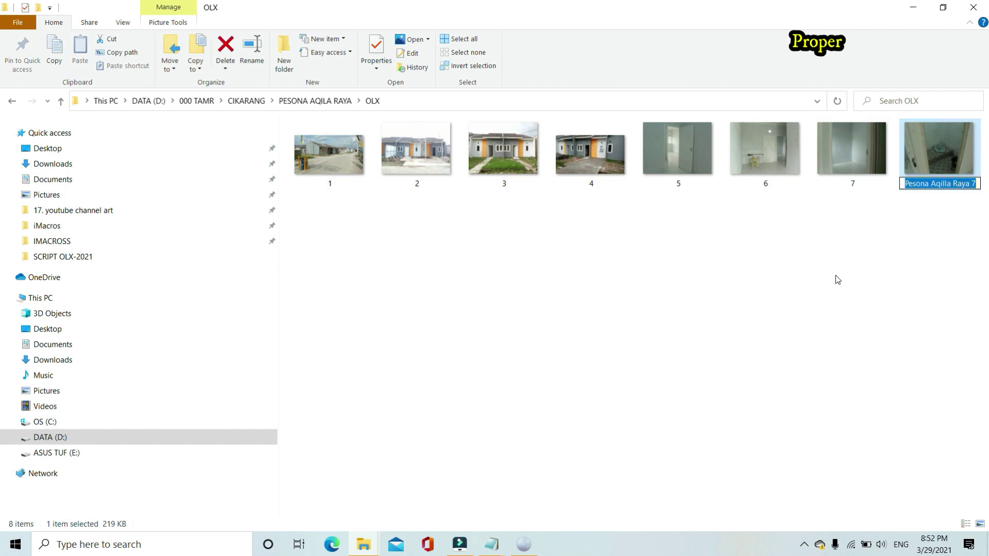
text(8)
click(820, 303)
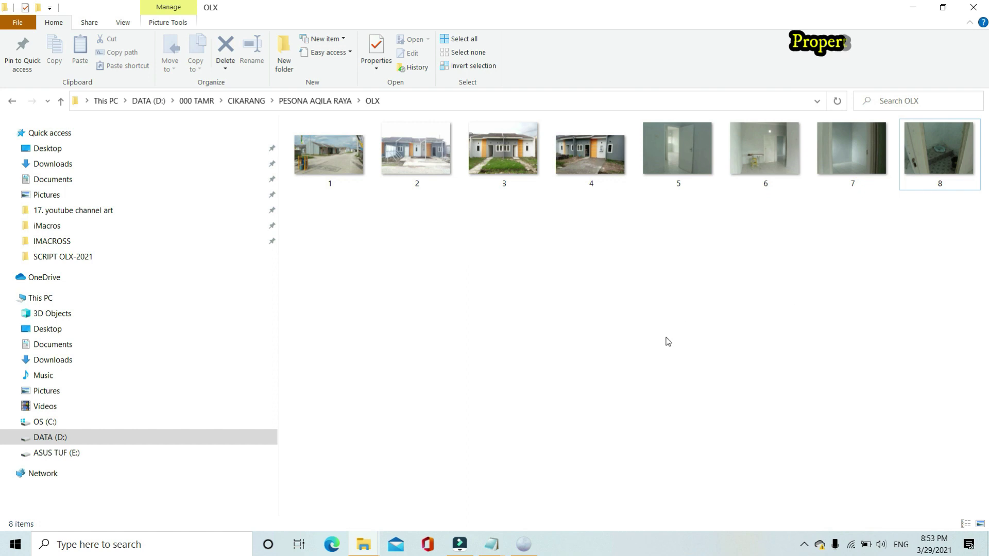
click(492, 545)
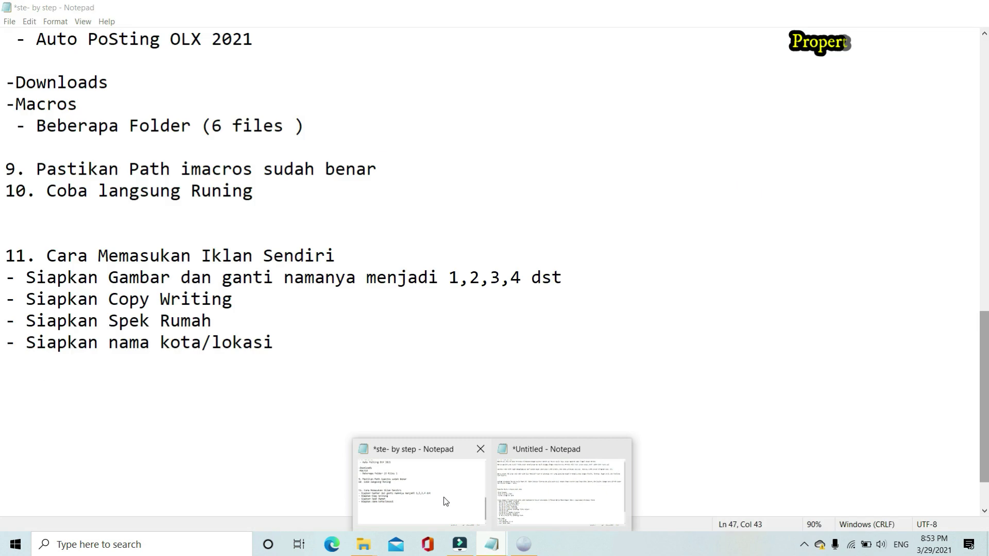
Append '( sudah saya siapkan 8 gambar )' to the image-preparation line in the notes
click(443, 496)
click(592, 277)
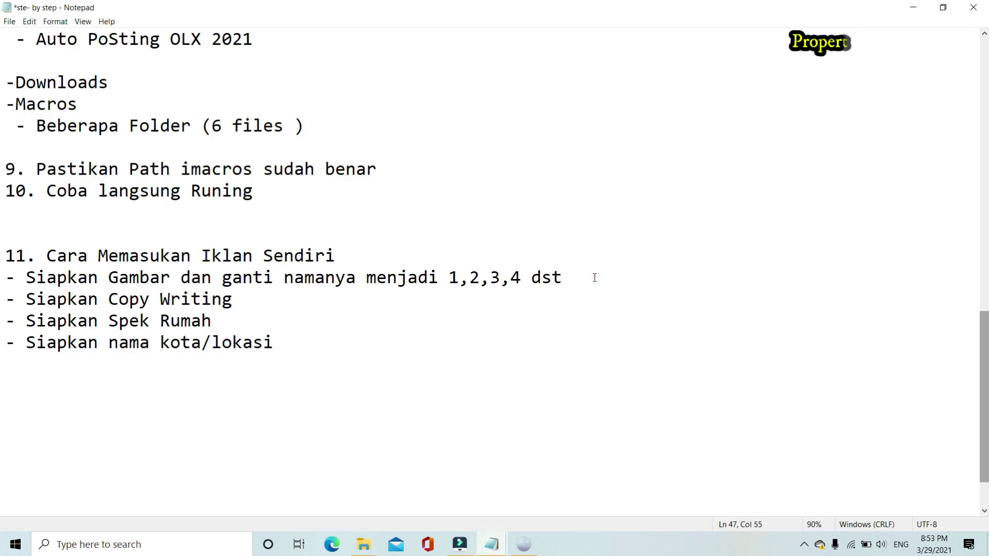
text(( sudah say)
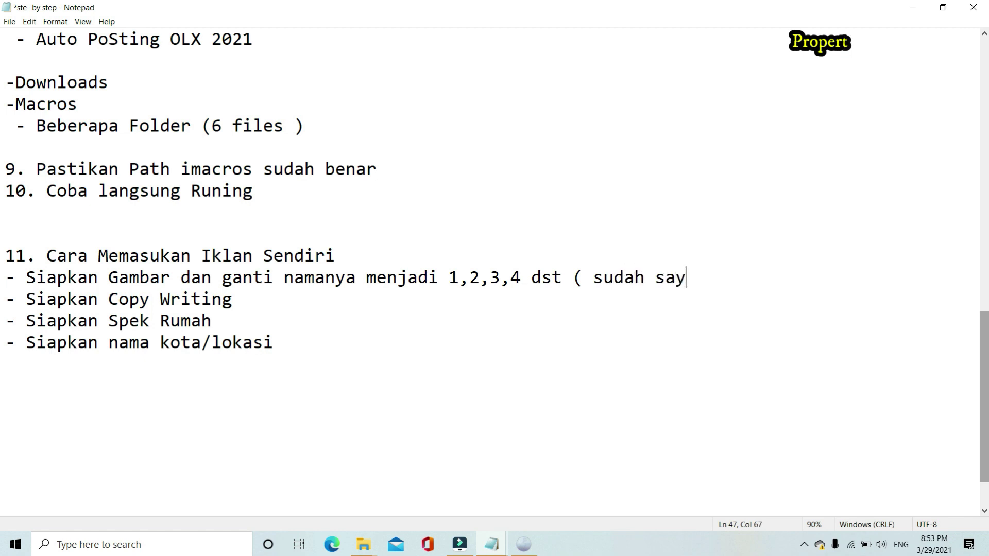
text(a s)
text(iapkan )
text(8 gamabr)
key(BackSpace)
key(BackSpace)
key(BackSpace)
text(bar )
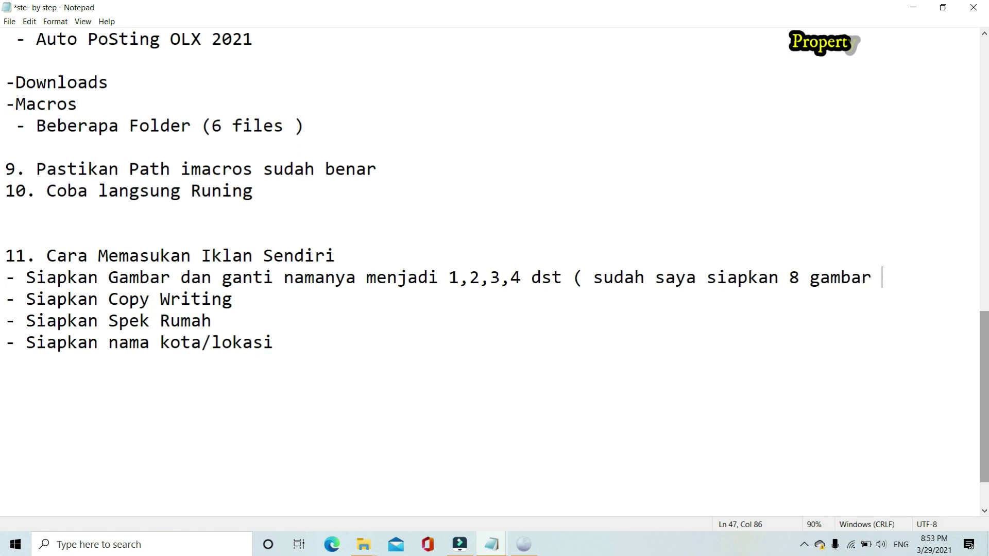
text())
Highlight the Siapkan Copy Writing step in the notes
click(257, 294)
drag(233, 298, 26, 299)
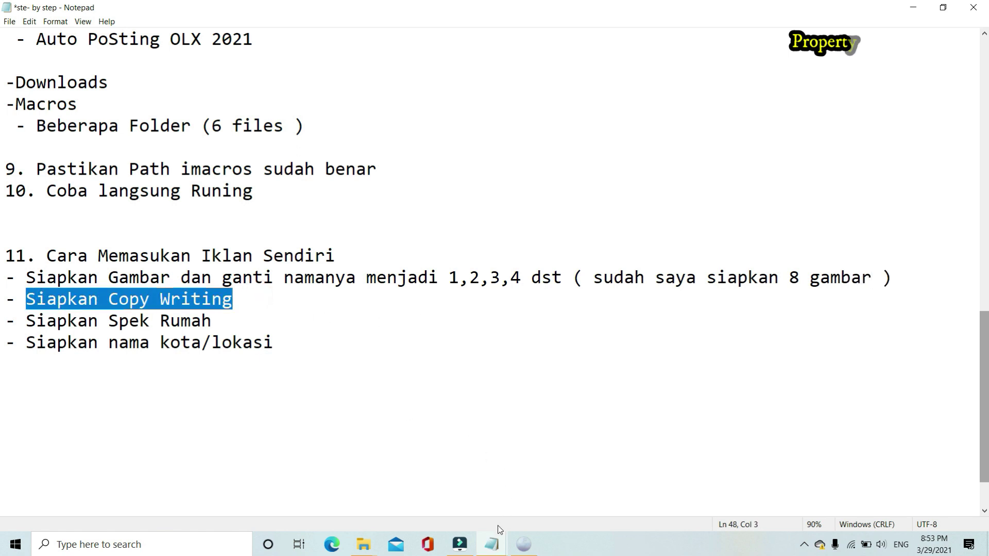
mouse_move(490, 547)
click(538, 472)
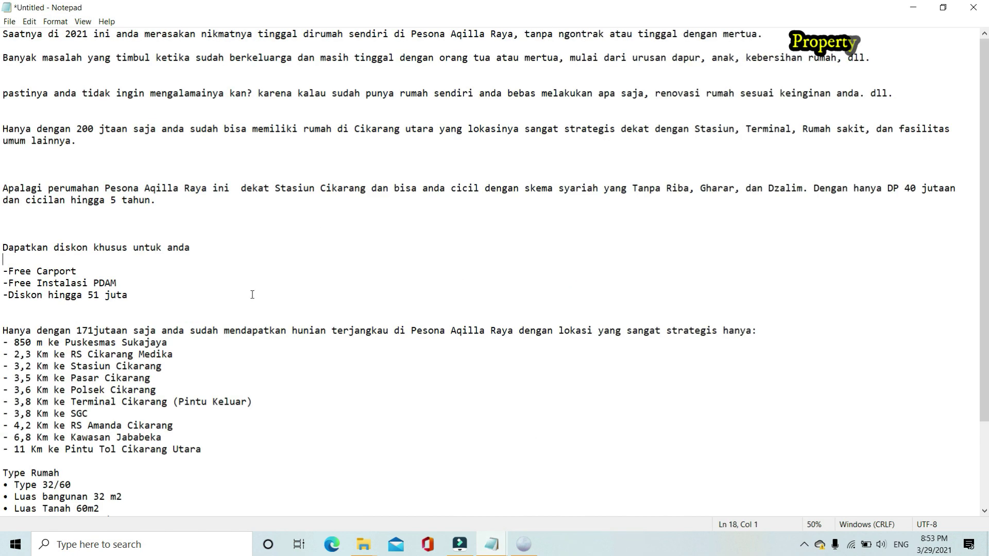
scroll(253, 295, down, 3)
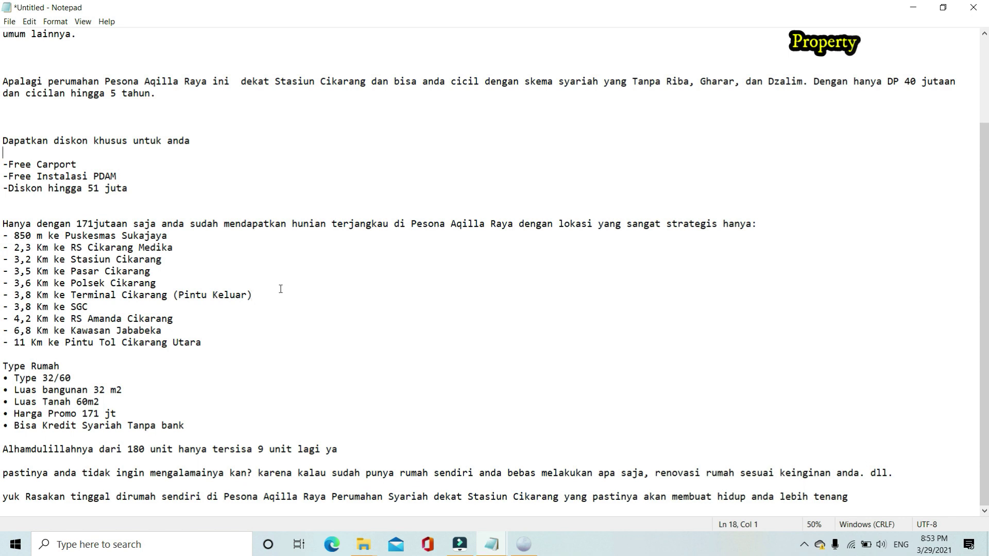
scroll(280, 288, up, 3)
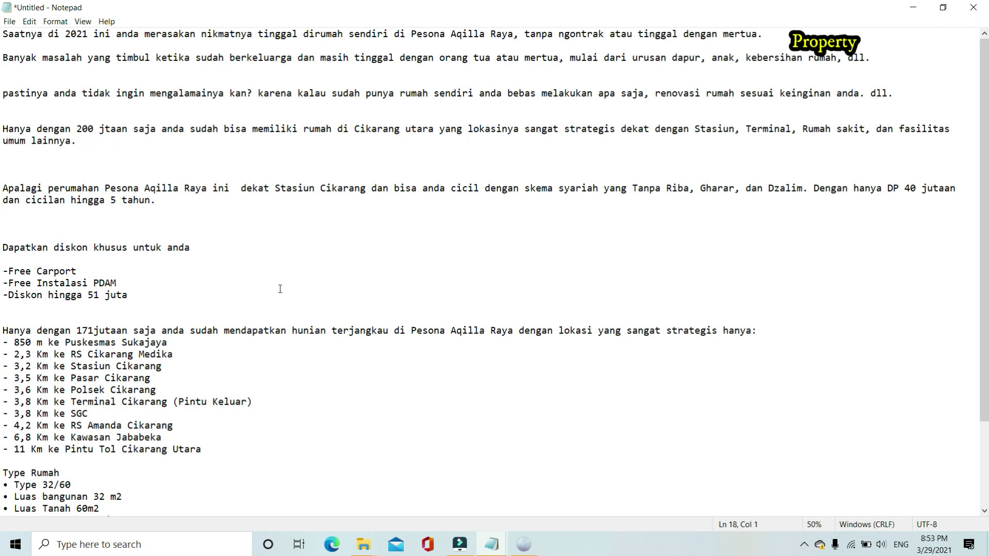
scroll(280, 288, down, 3)
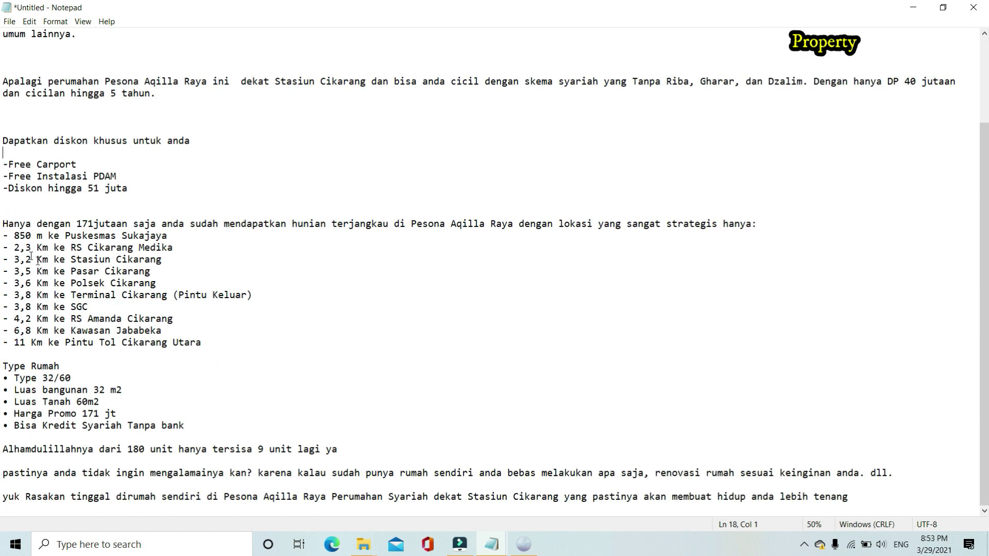
click(6, 235)
click(11, 380)
click(90, 387)
mouse_move(523, 545)
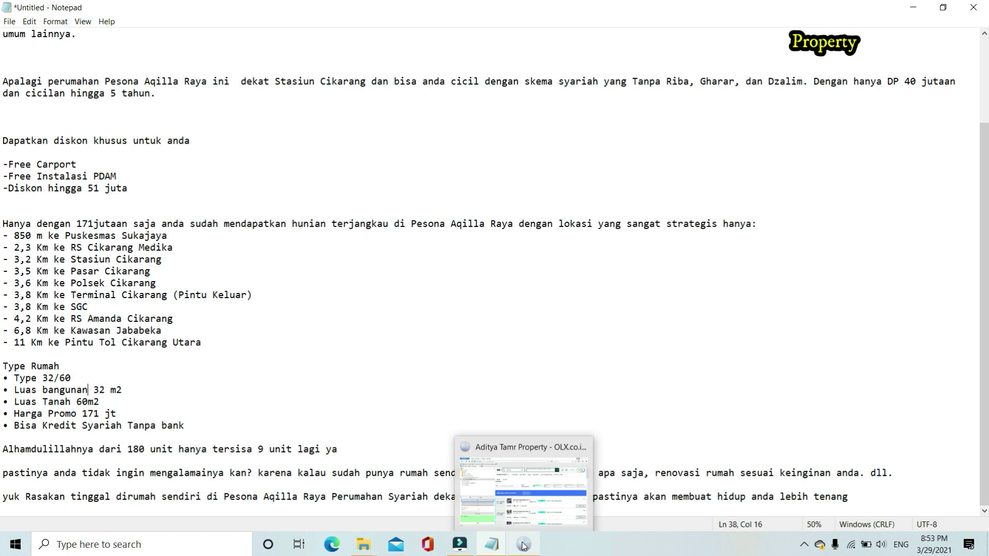
mouse_move(492, 544)
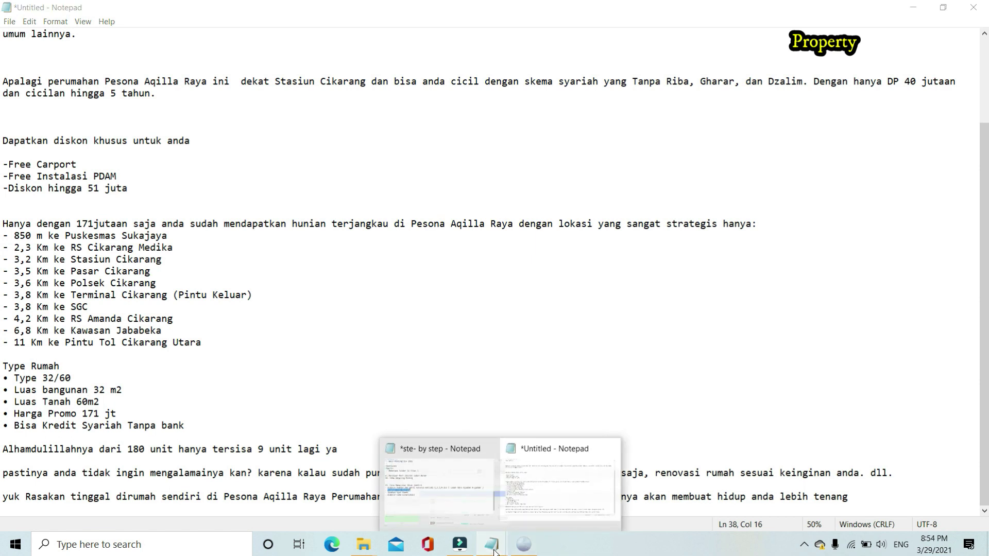
Mark the Siapkan Copy Writing line with '( sudah )'
click(428, 489)
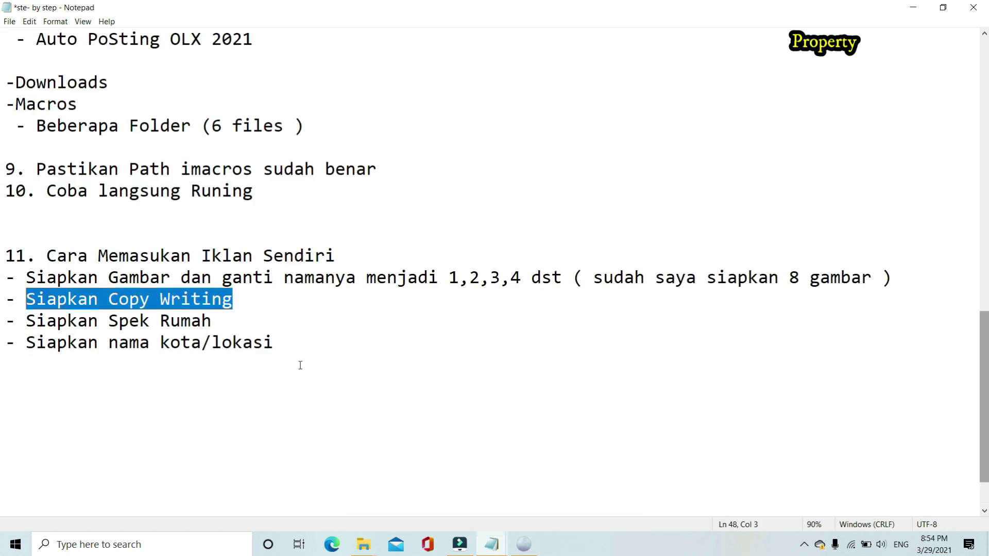
click(256, 306)
text(()
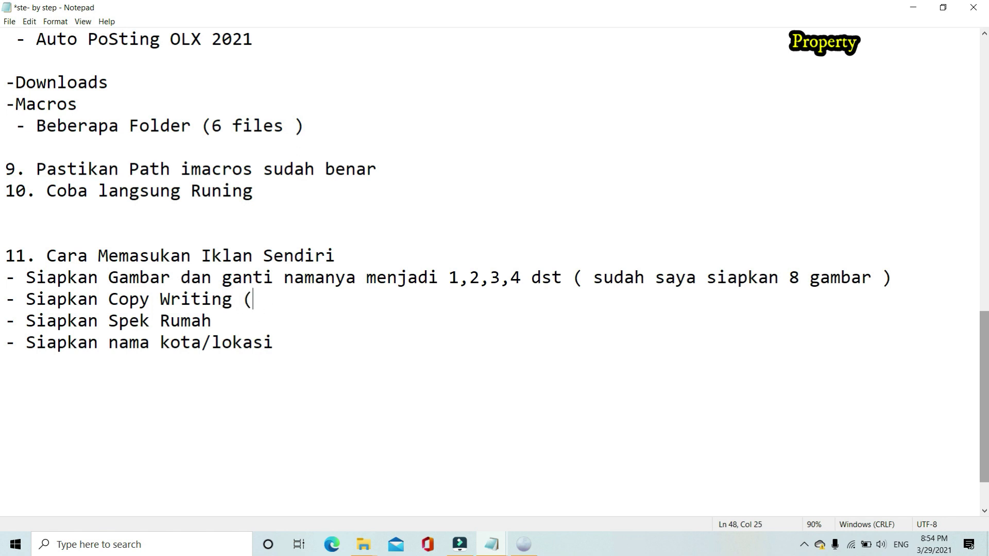
text( sudah ))
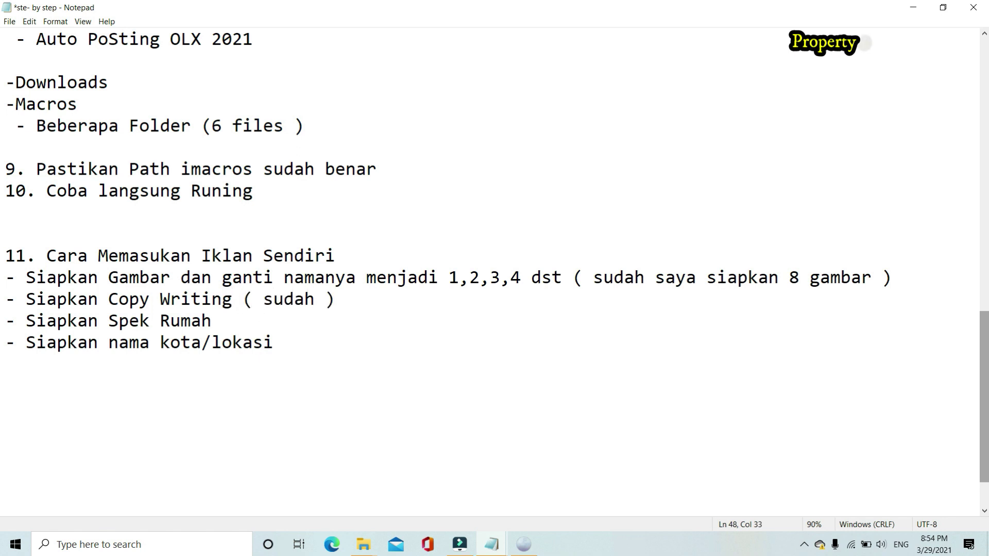
Check the 32/60 house specs (32 m2 building, 60m2 land) and mark Siapkan Spek Rumah '( sudah )'
click(215, 325)
click(494, 546)
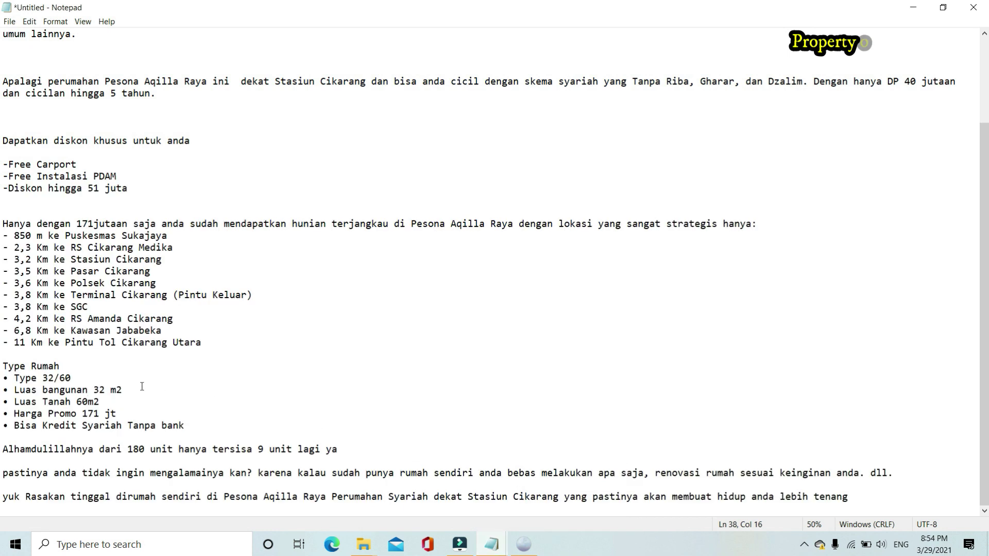
drag(44, 377, 64, 371)
double_click(97, 390)
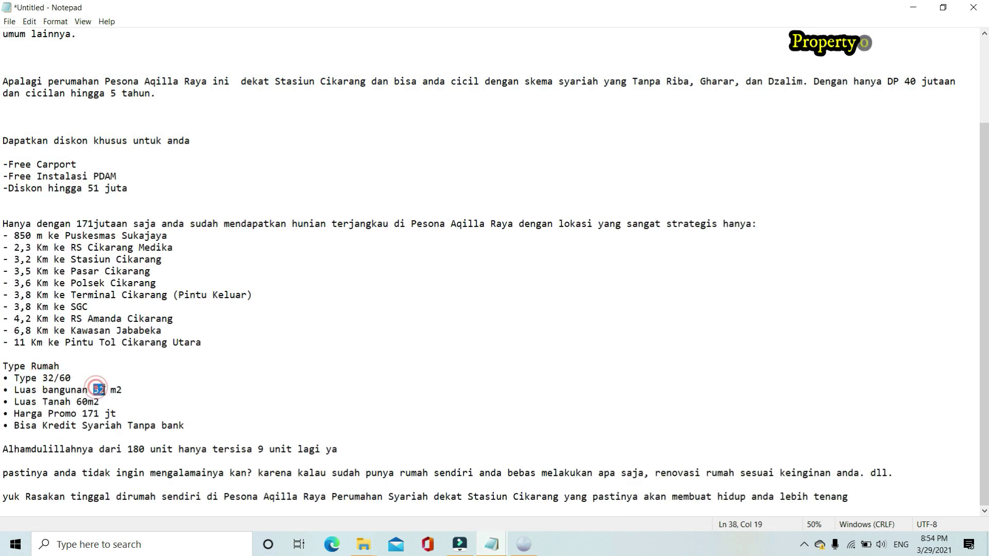
mouse_move(88, 402)
mouse_down()
mouse_move(77, 402)
mouse_move(101, 414)
mouse_up()
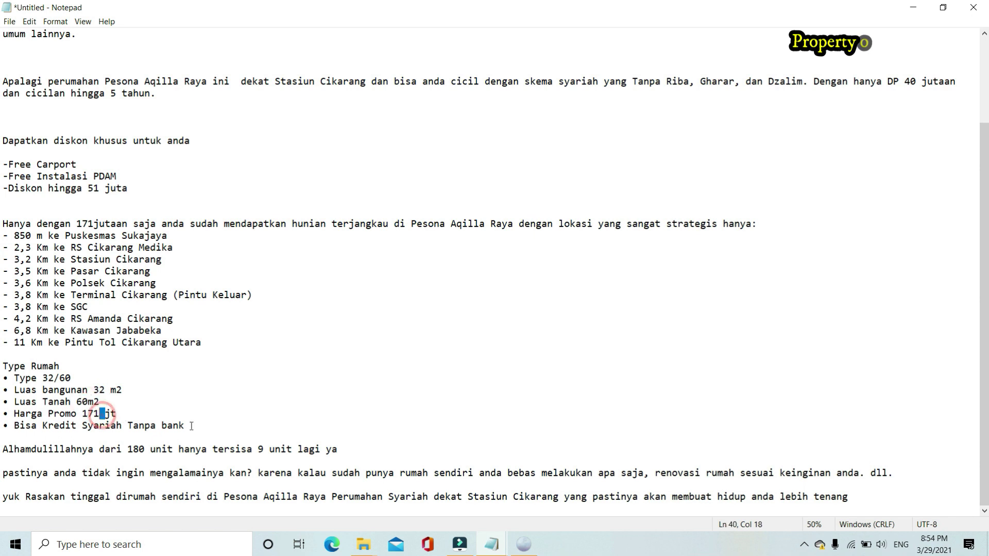
click(499, 542)
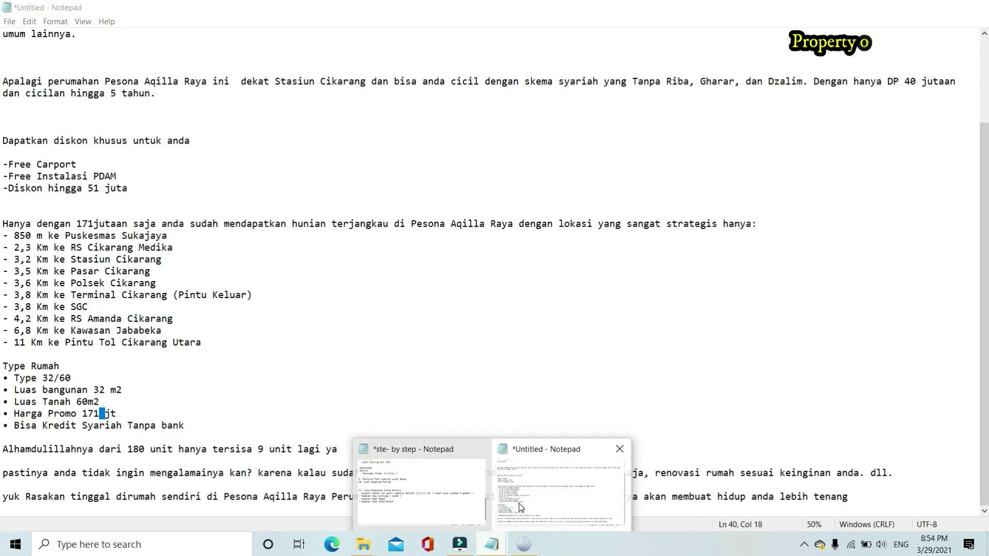
click(428, 498)
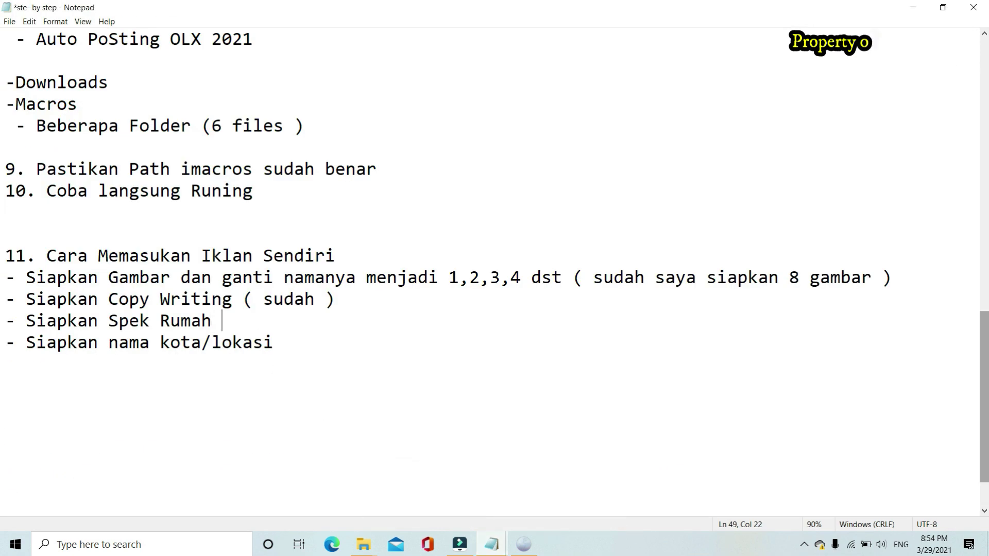
text(( sudah ))
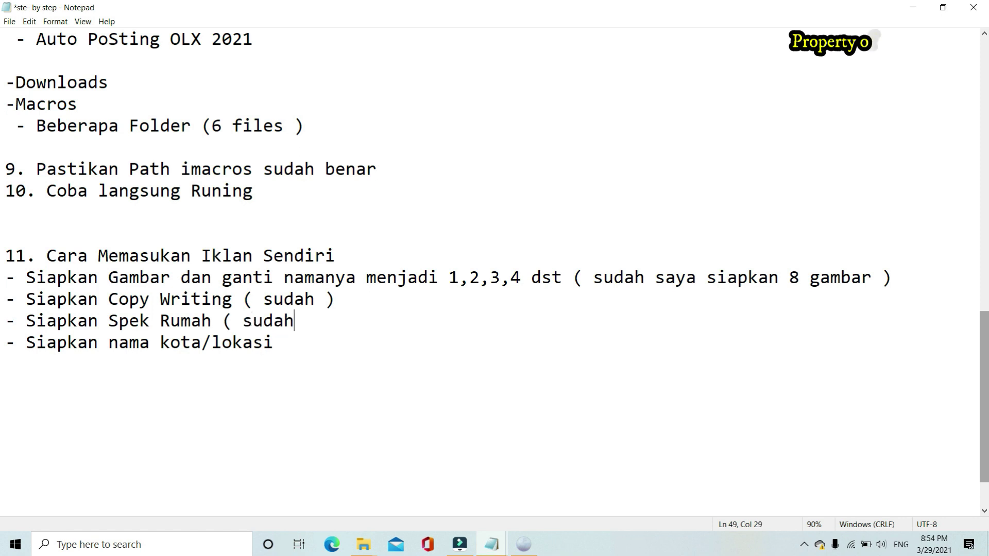
click(294, 348)
click(523, 544)
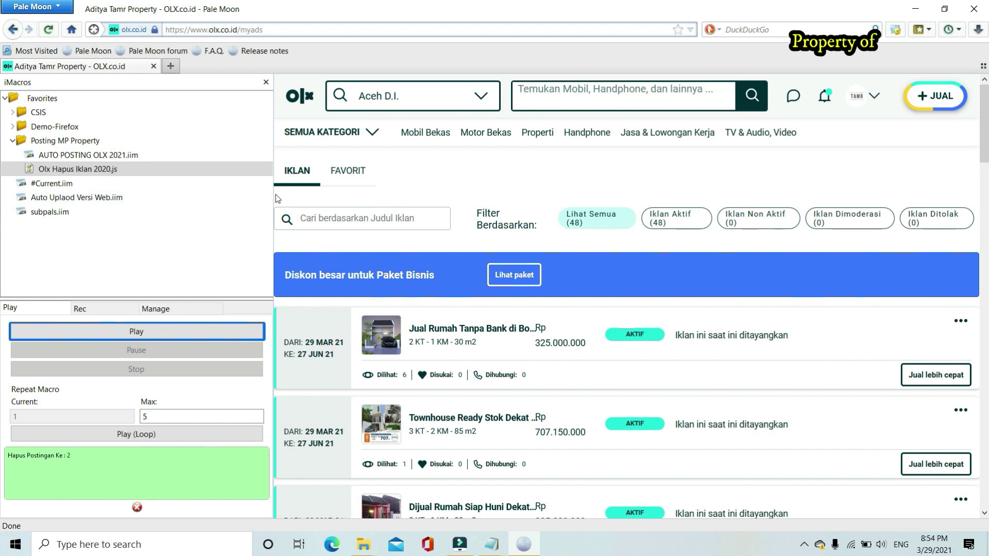
Start a new OLX ad in the Properti > Dijual: Rumah & Apartemen category
drag(274, 196, 191, 201)
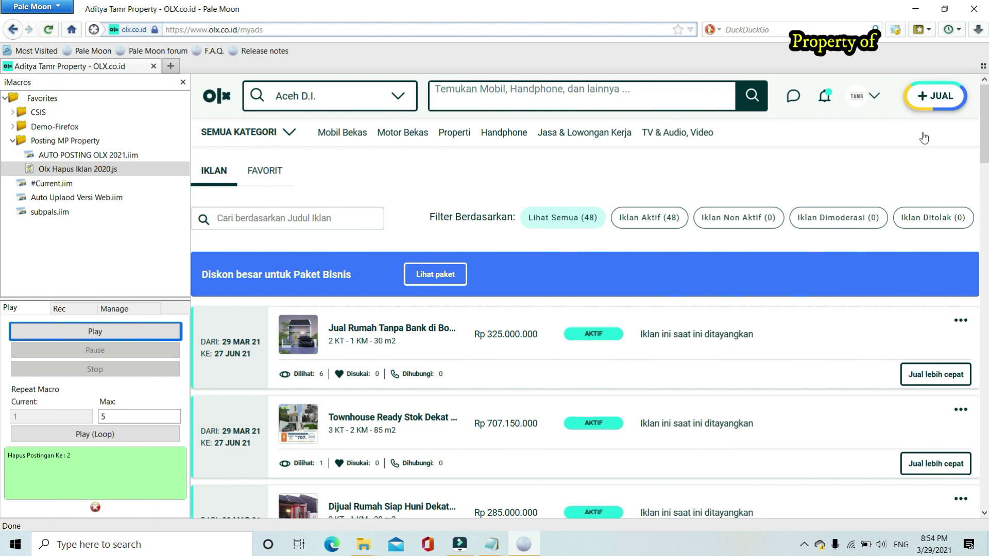
click(935, 109)
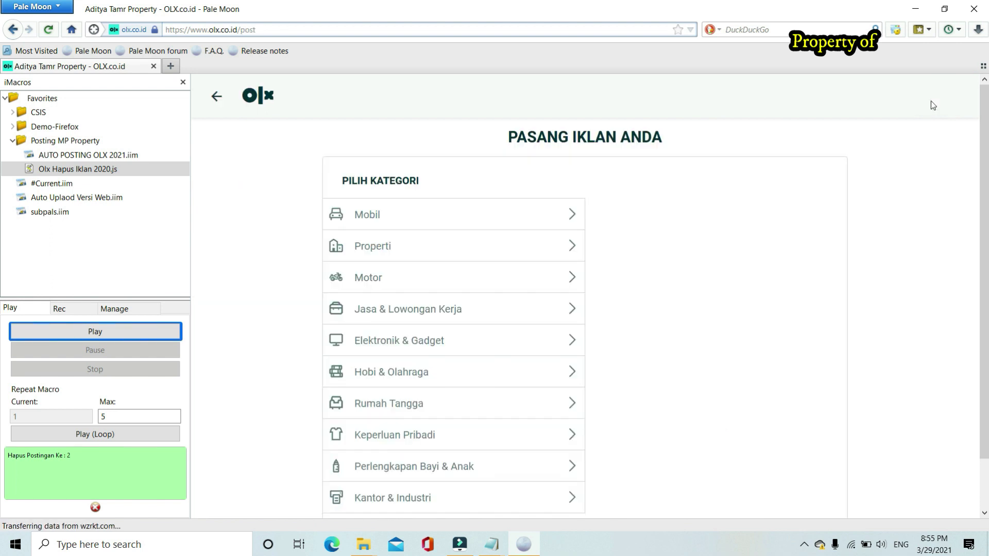
click(456, 252)
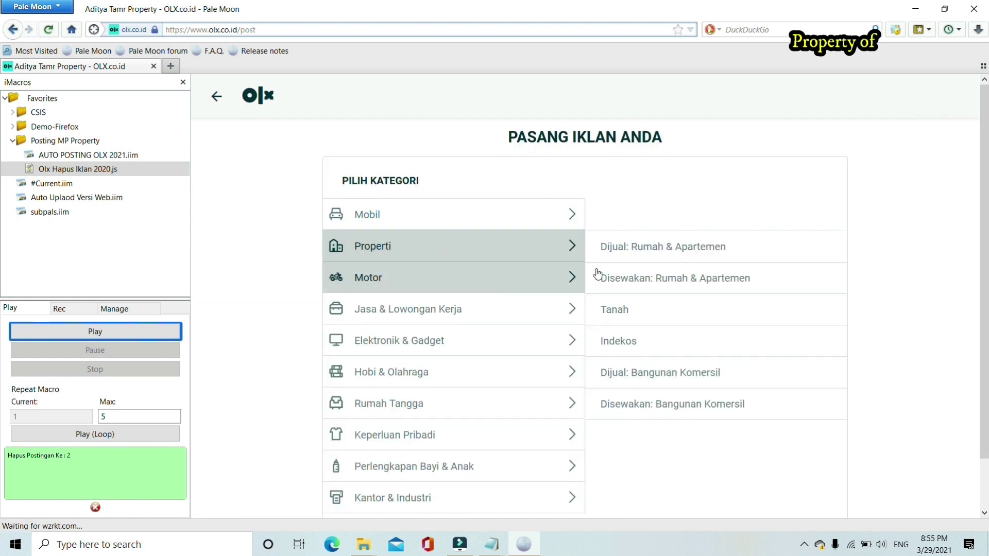
click(730, 251)
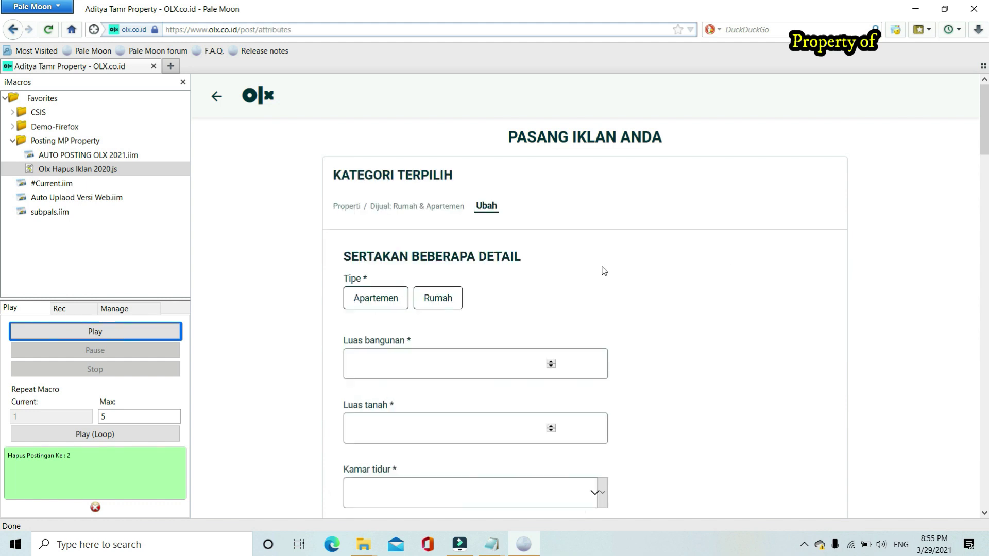
scroll(631, 220, down, 10)
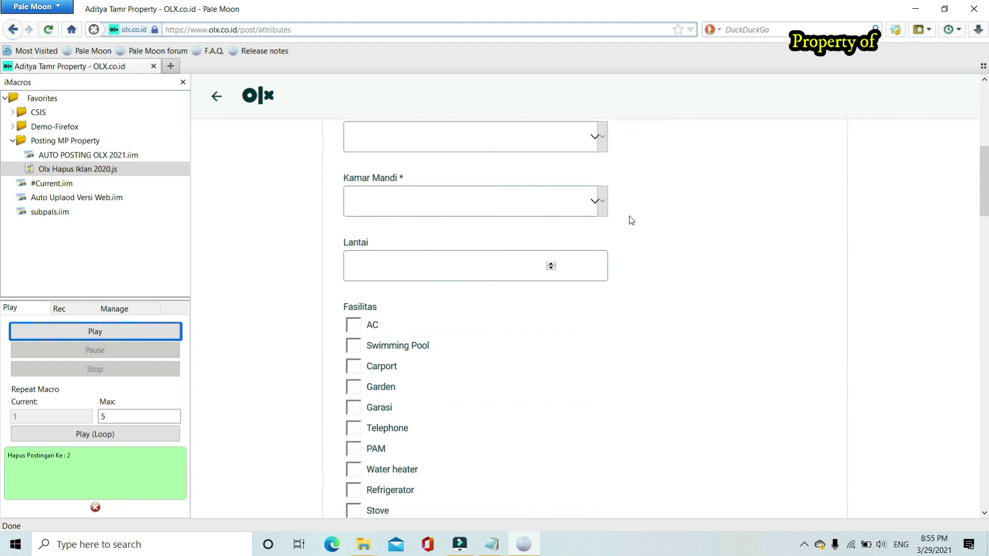
scroll(631, 220, down, 12)
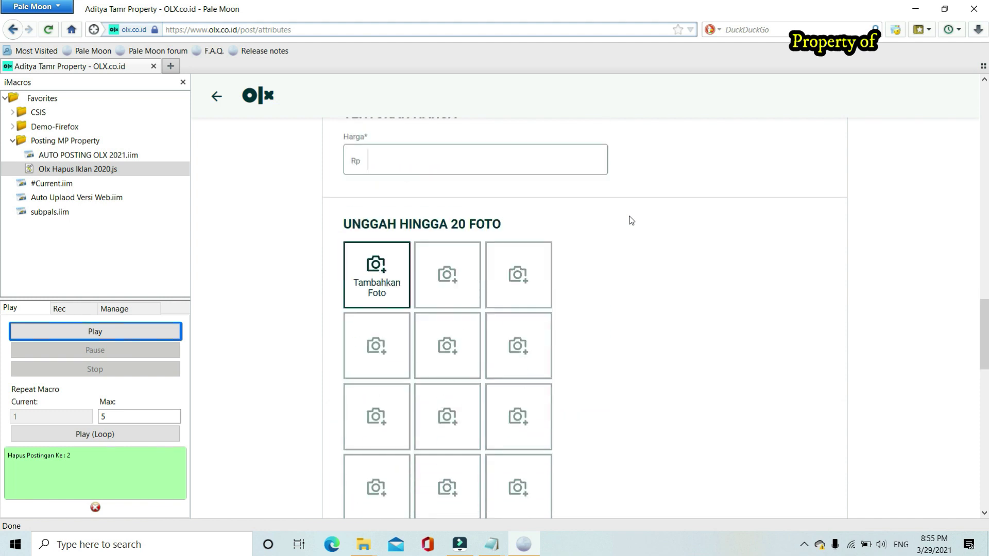
scroll(632, 220, down, 8)
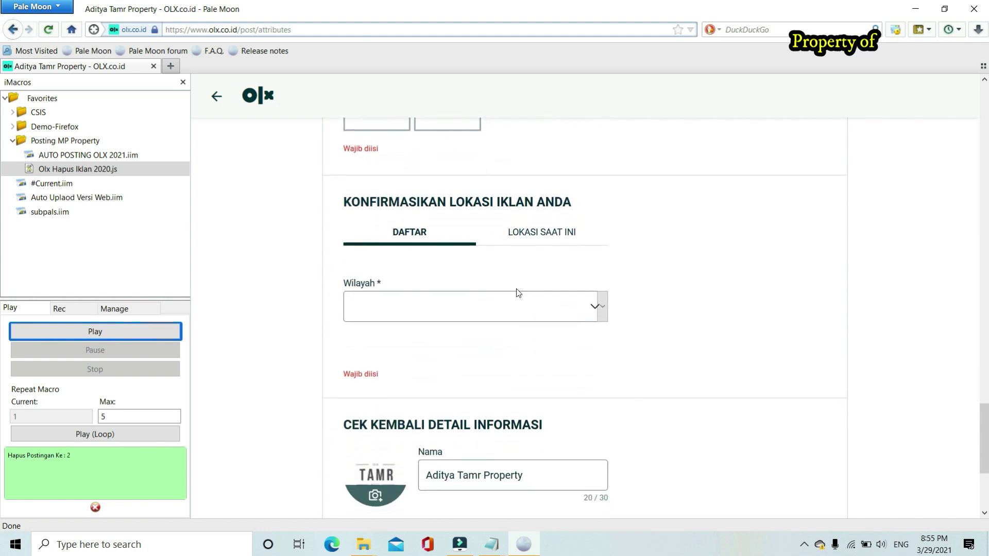
Set the ad location to Jawa Barat, Bekasi Kab., Cikarang Utara
click(497, 311)
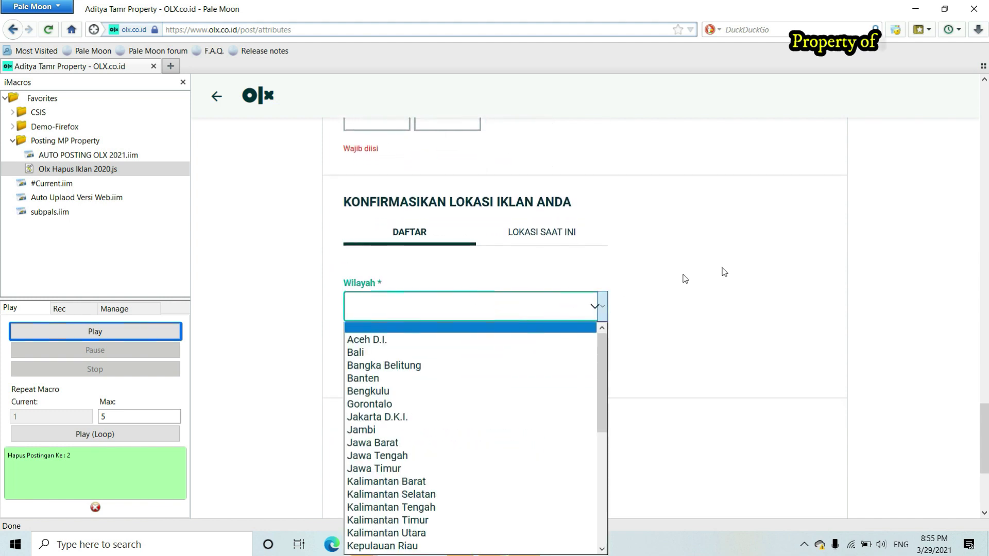
scroll(744, 269, down, 1)
scroll(744, 270, up, 1)
click(531, 243)
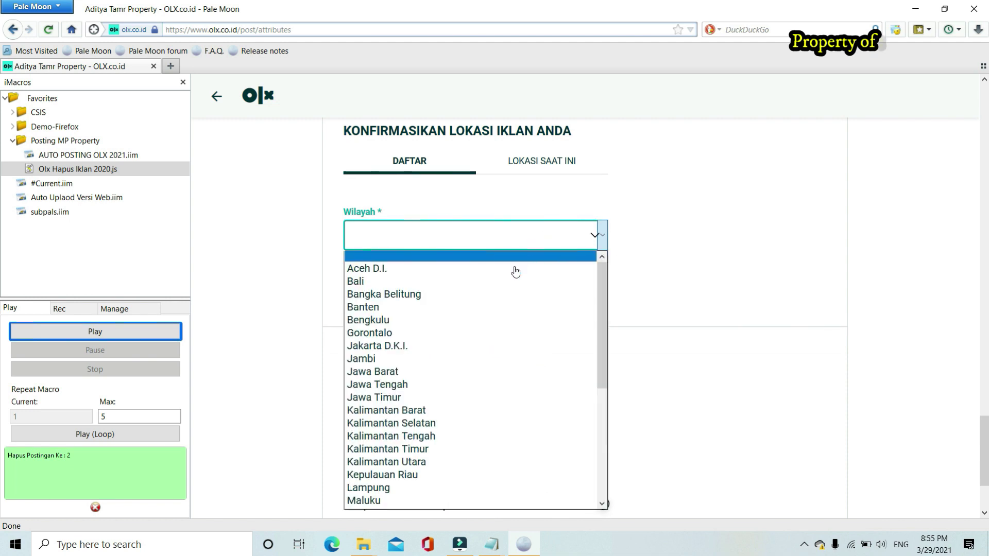
click(448, 371)
click(439, 294)
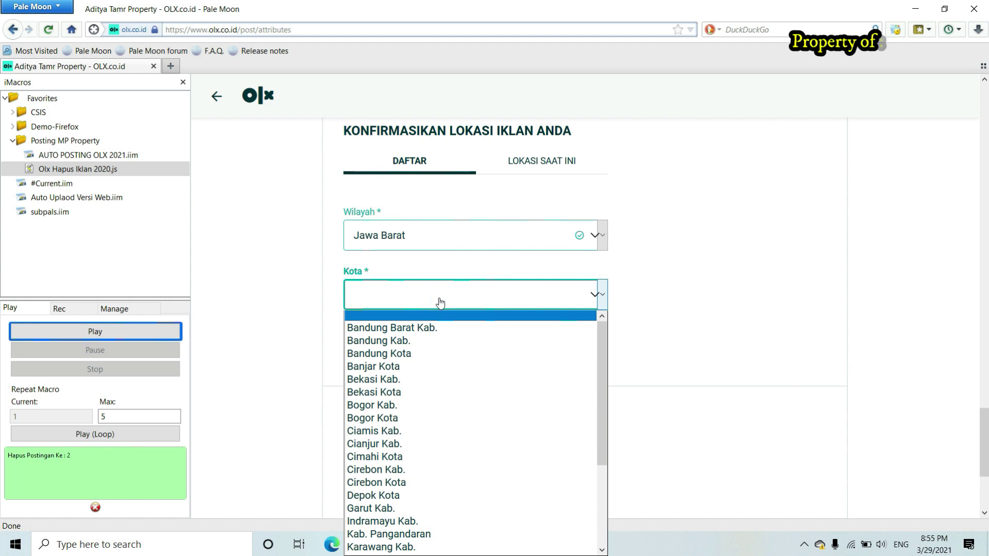
click(694, 327)
scroll(695, 325, down, 2)
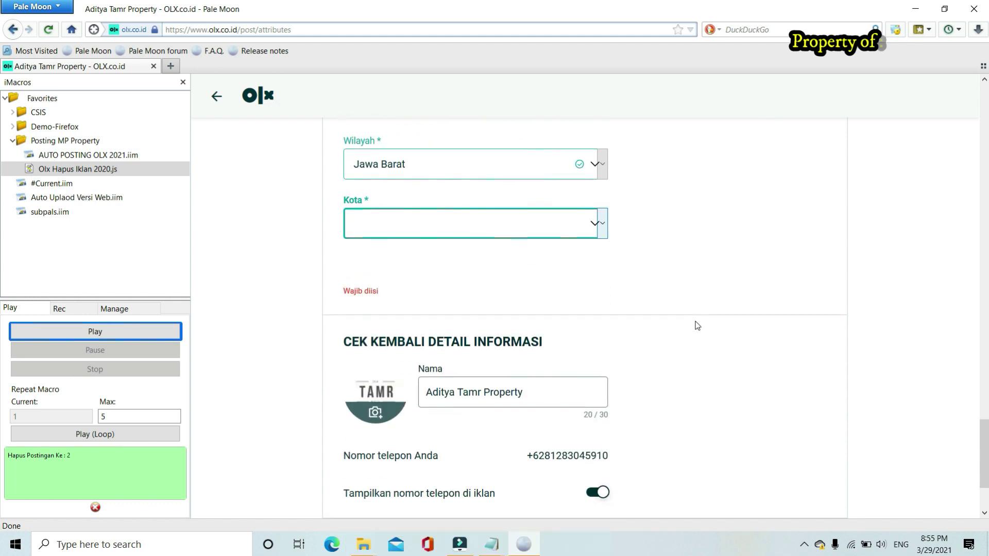
click(530, 222)
drag(602, 281, 602, 289)
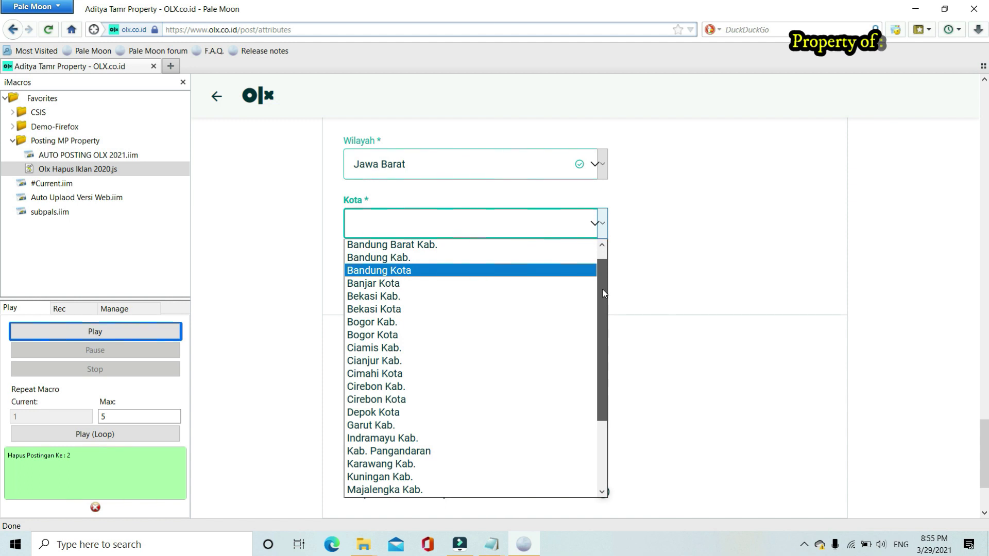
drag(602, 296, 602, 286)
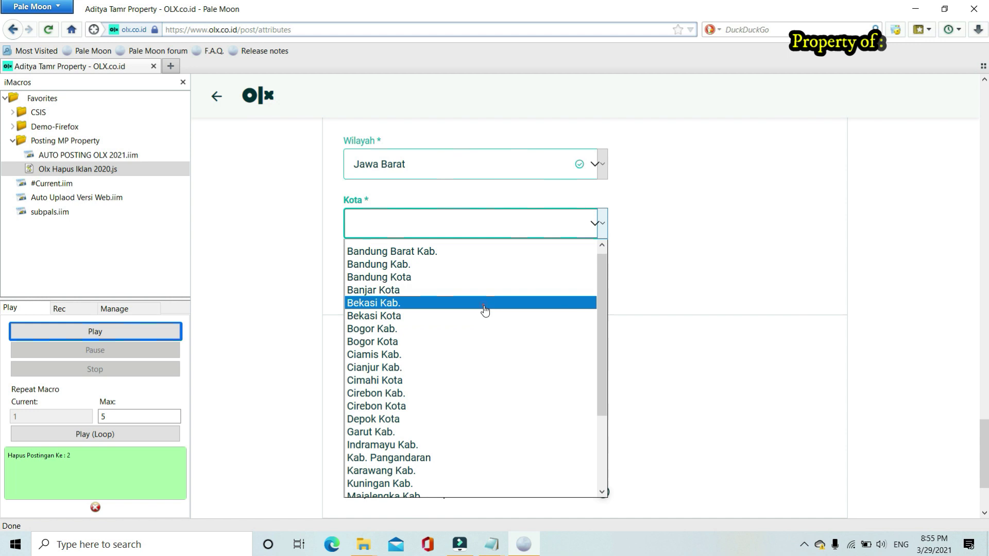
click(485, 308)
click(452, 283)
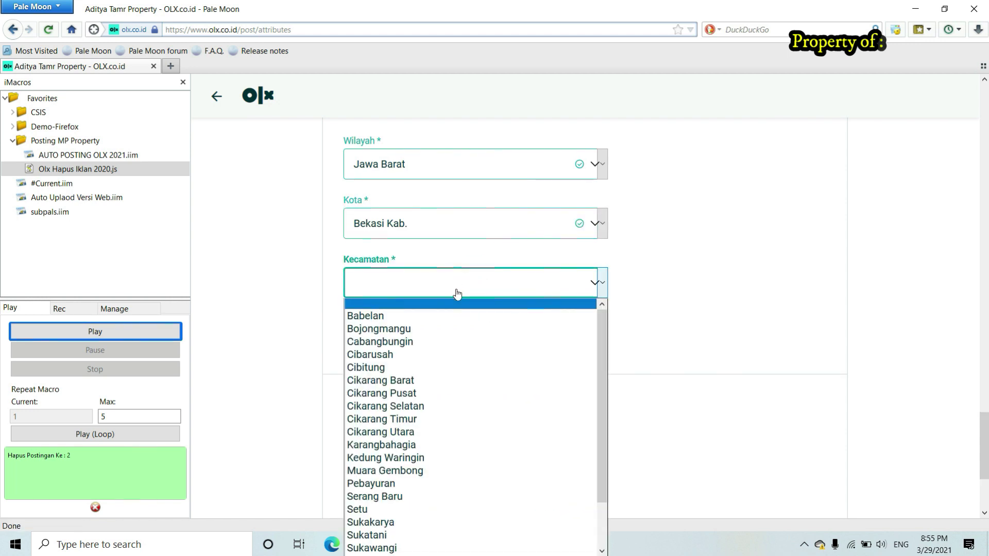
click(415, 431)
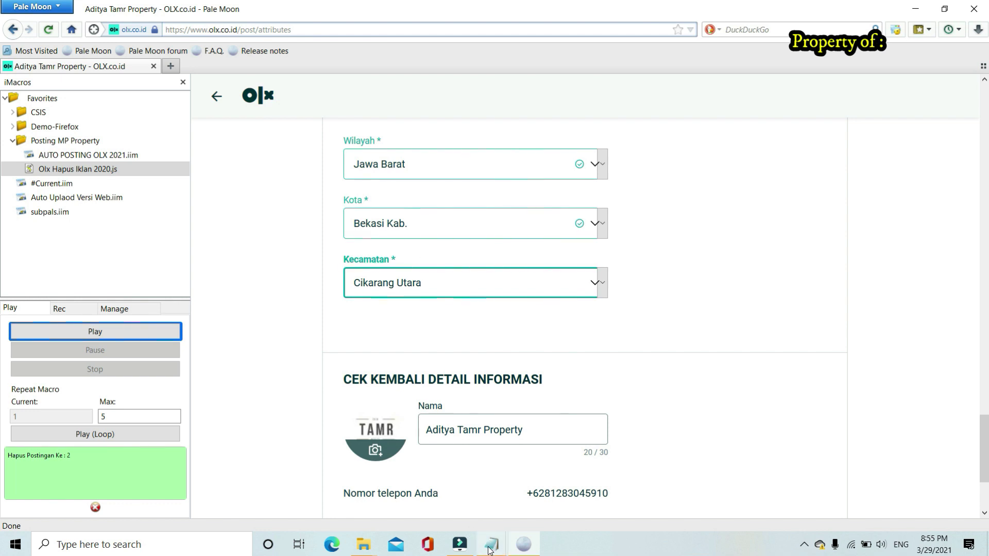
Add 'sudah )' to the end of the Siapkan nama kota/lokasi line
mouse_move(489, 549)
click(404, 496)
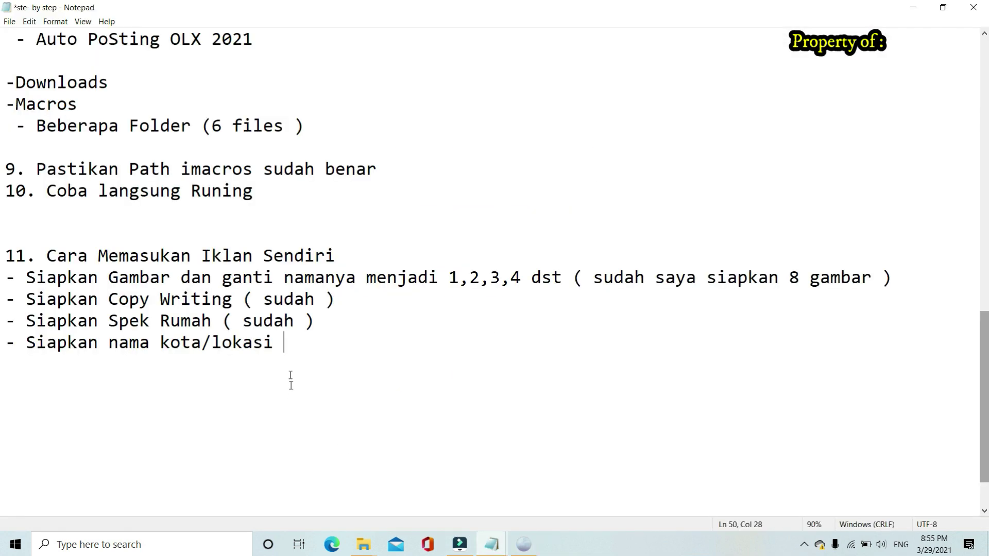
text(sudah ))
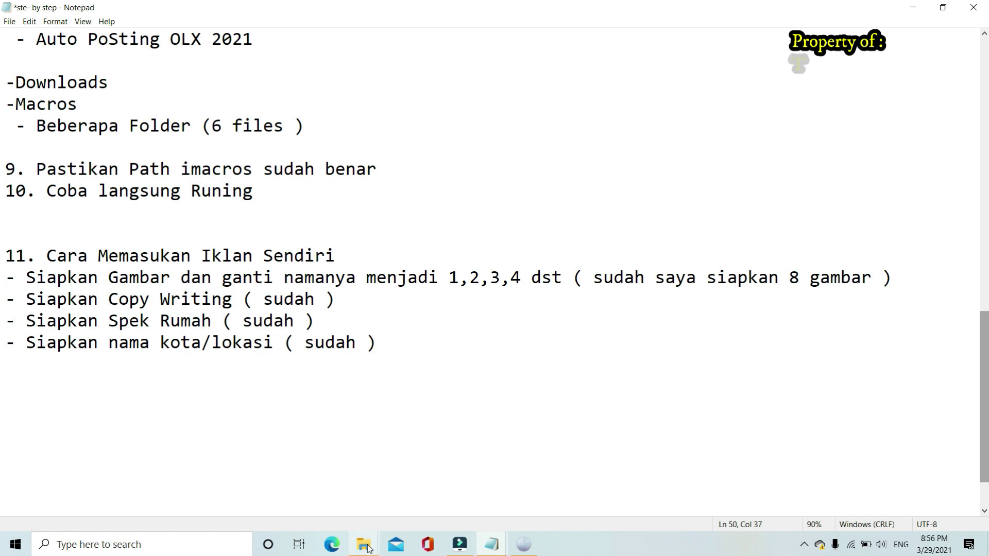
Go to Documents > iMacros > Datasources > DATA UPLOAD in File Explorer
mouse_move(369, 549)
click(323, 481)
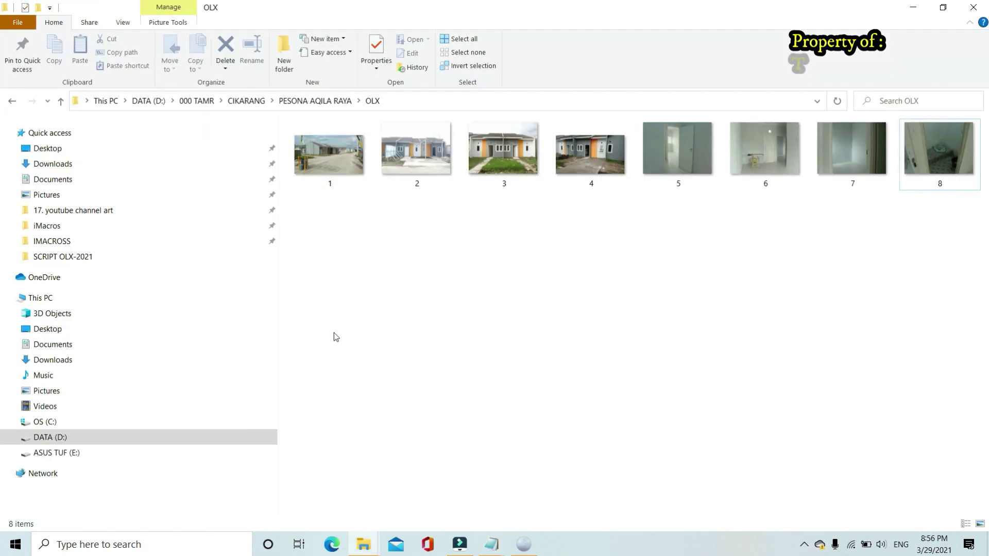
click(57, 228)
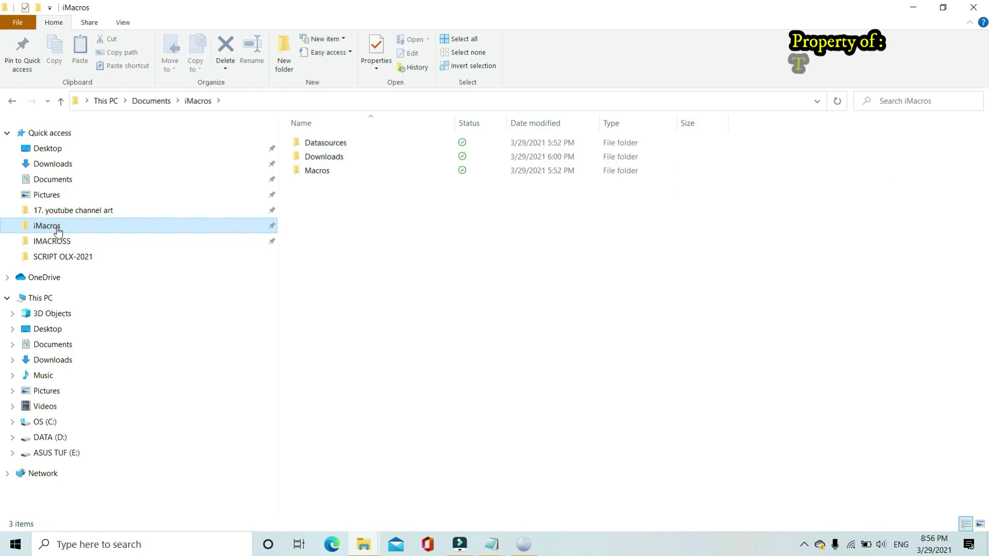
click(77, 183)
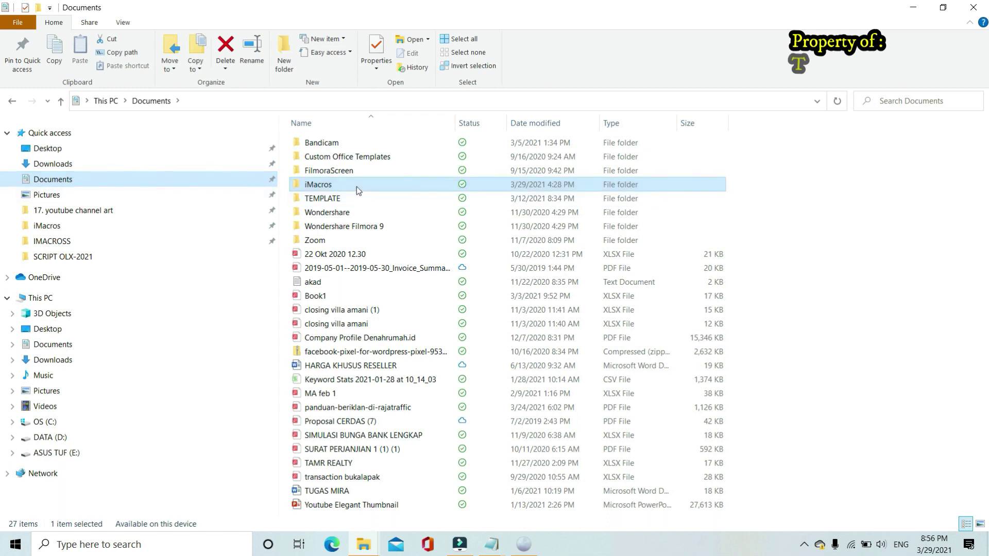
double_click(356, 187)
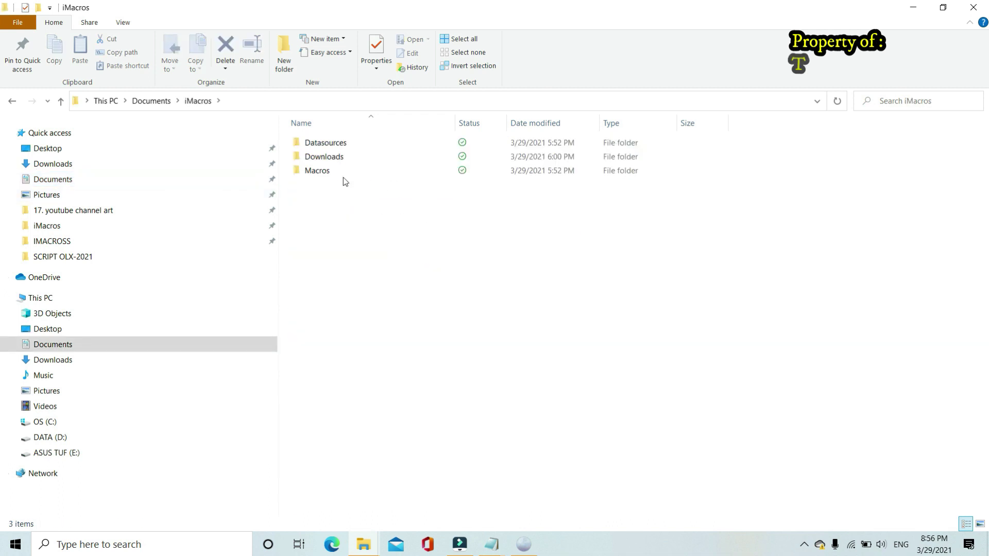
double_click(354, 143)
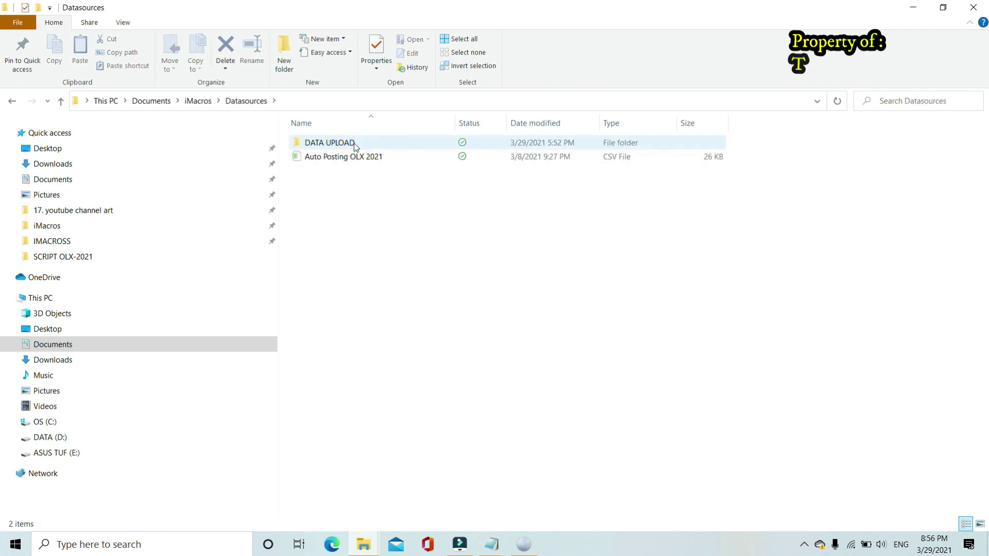
double_click(354, 143)
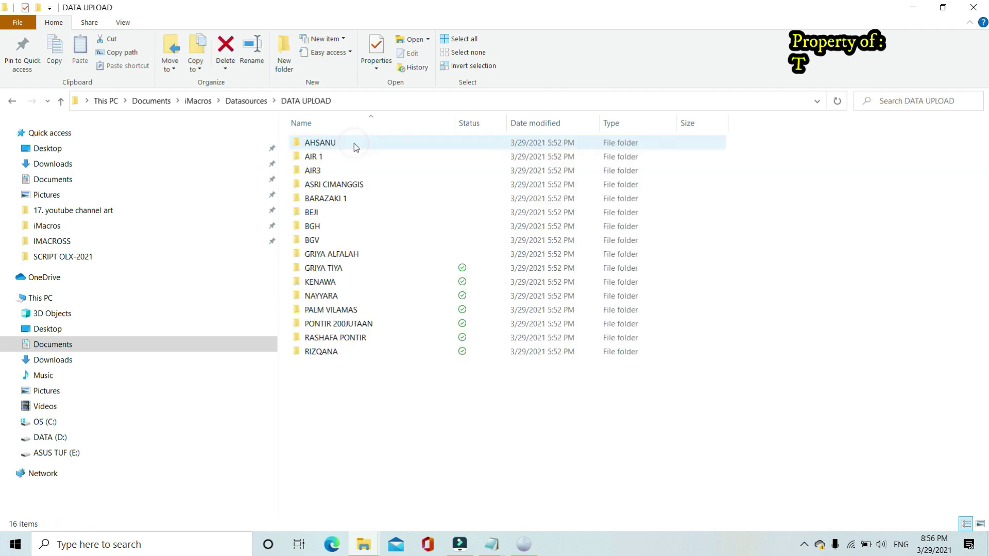
Delete all 16 old listing folders in DATA UPLOAD
click(365, 385)
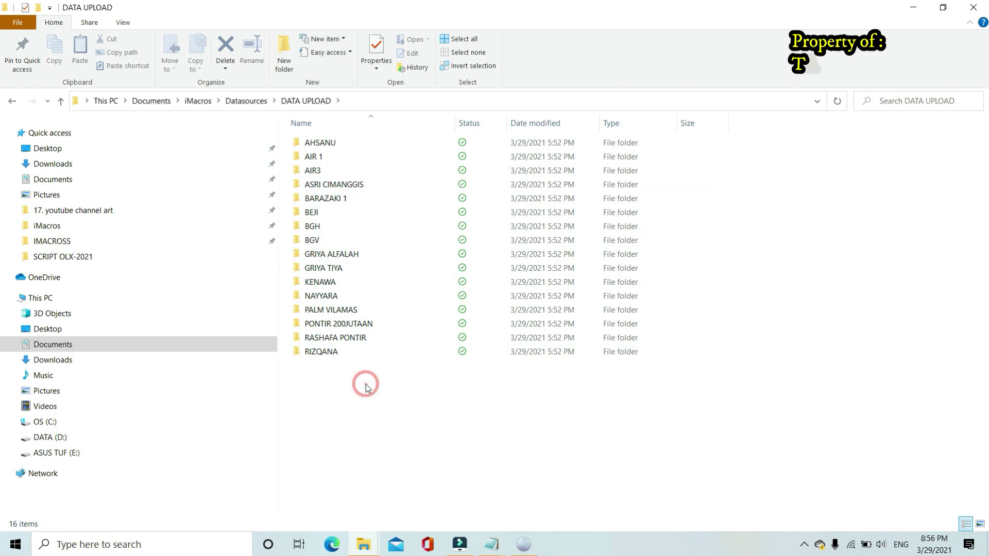
click(364, 392)
drag(347, 361, 312, 142)
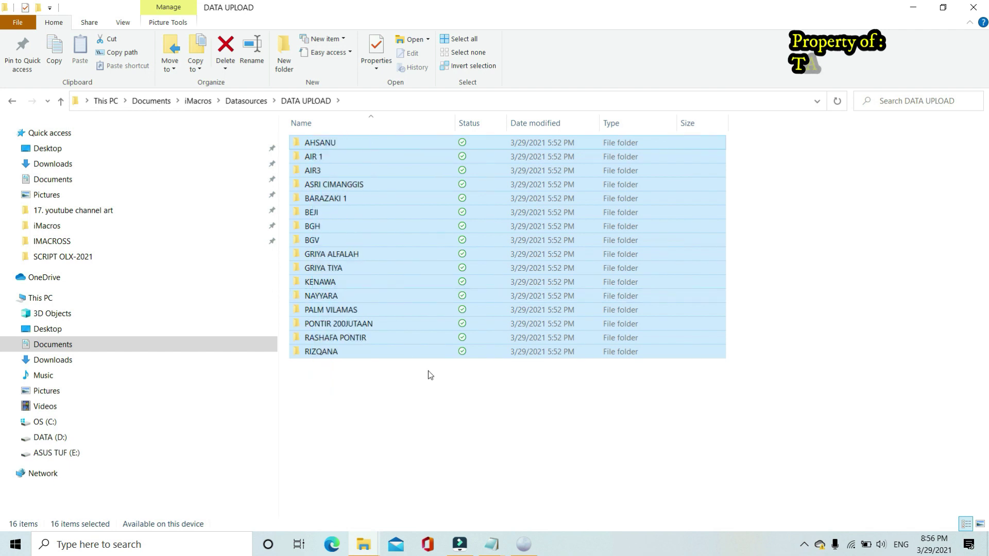
key(Delete)
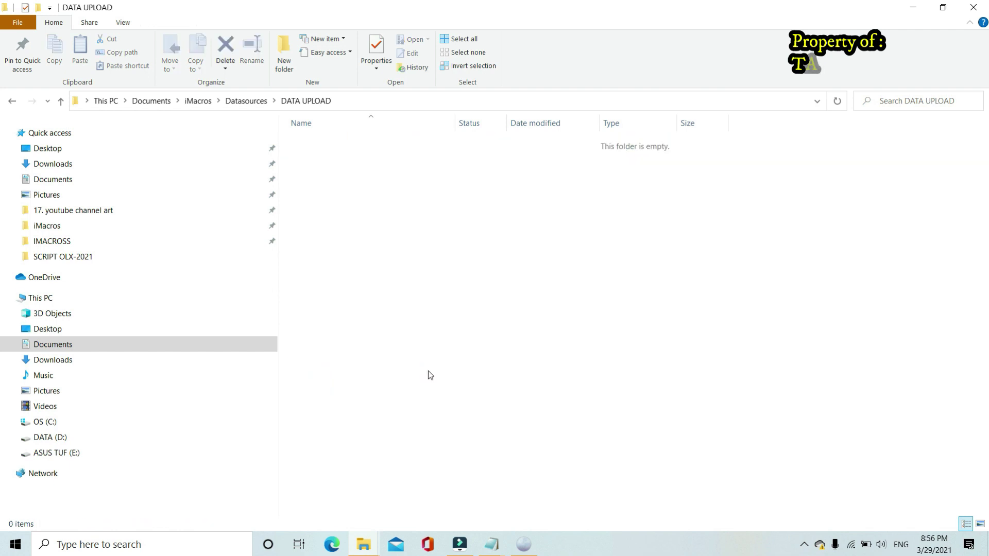
click(391, 229)
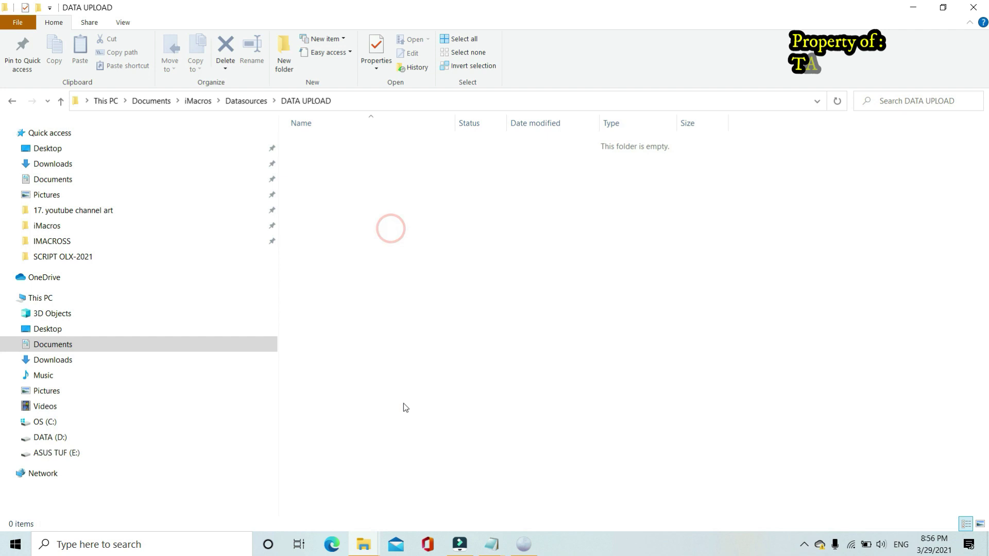
click(368, 545)
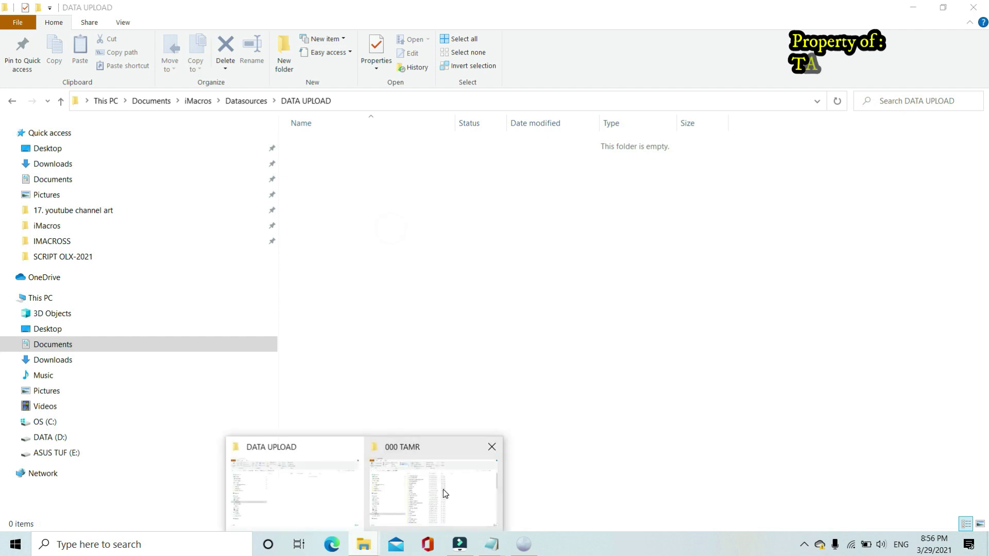
Copy the OLX folder from 000 TAMR > CIKARANG > PESONA AQILA RAYA
mouse_move(444, 493)
mouse_move(331, 492)
click(406, 487)
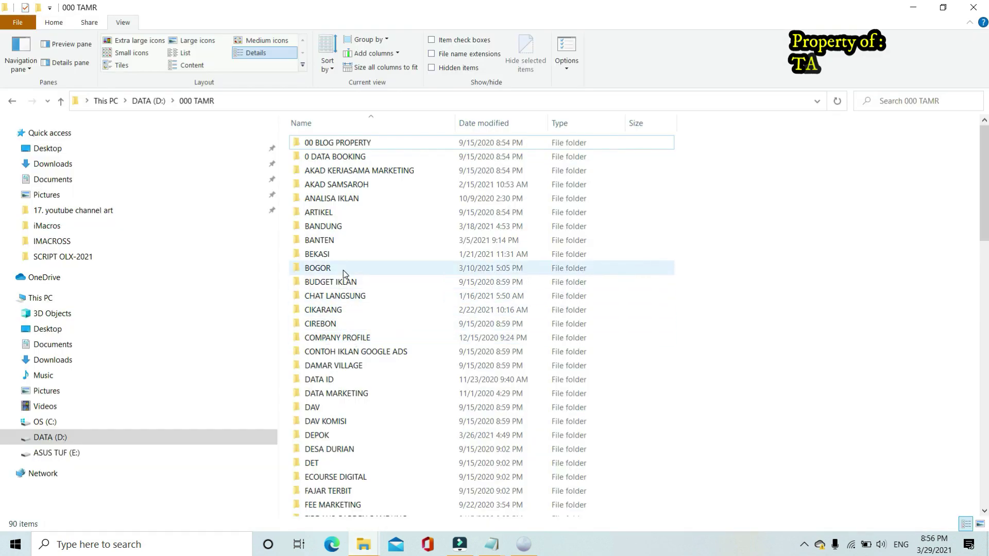
scroll(360, 324, down, 5)
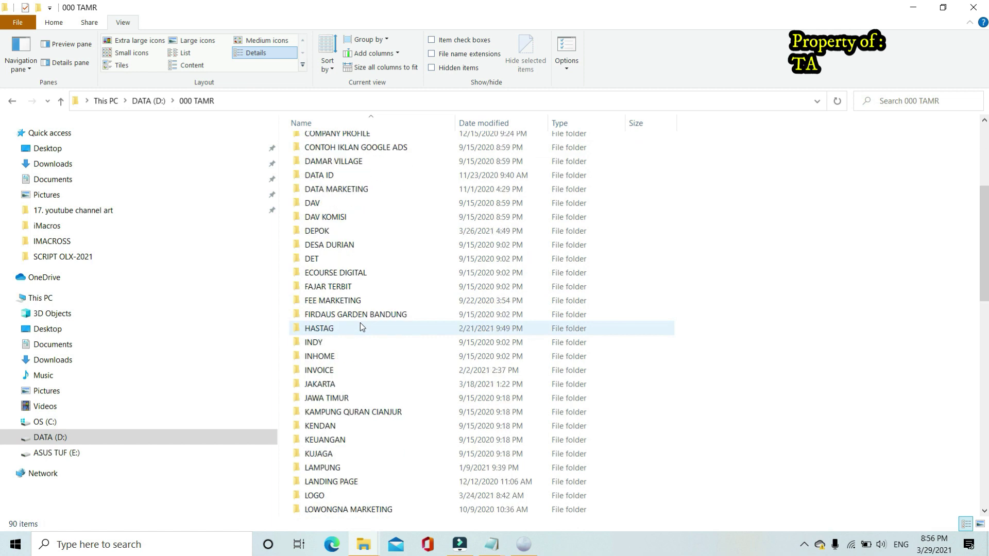
scroll(360, 322, down, 5)
scroll(359, 323, up, 4)
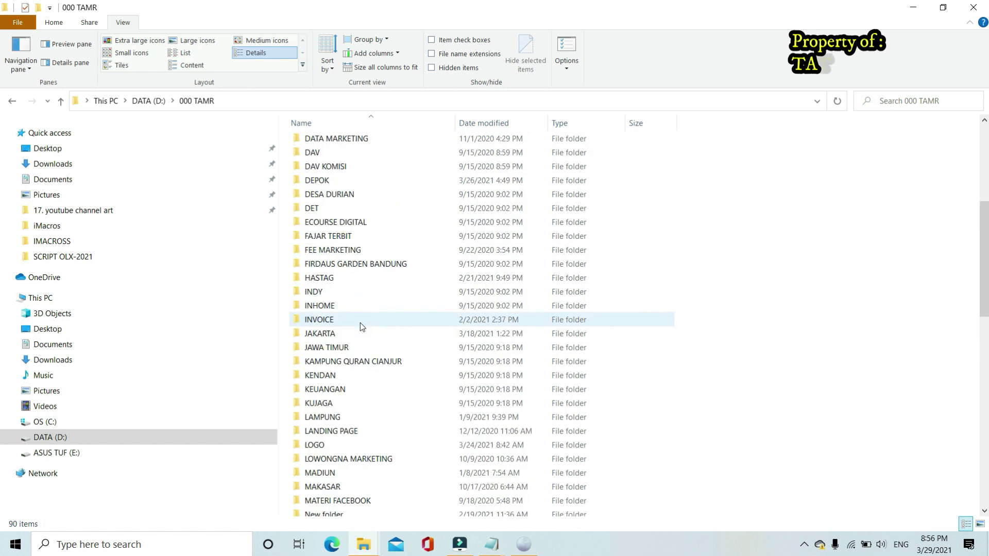
scroll(360, 323, up, 3)
double_click(331, 179)
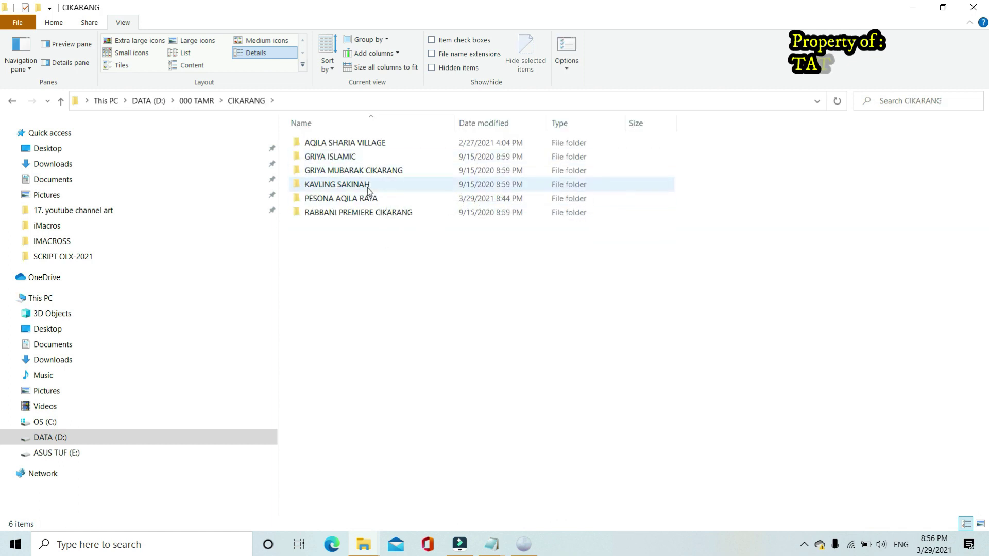
double_click(365, 199)
right_click(437, 181)
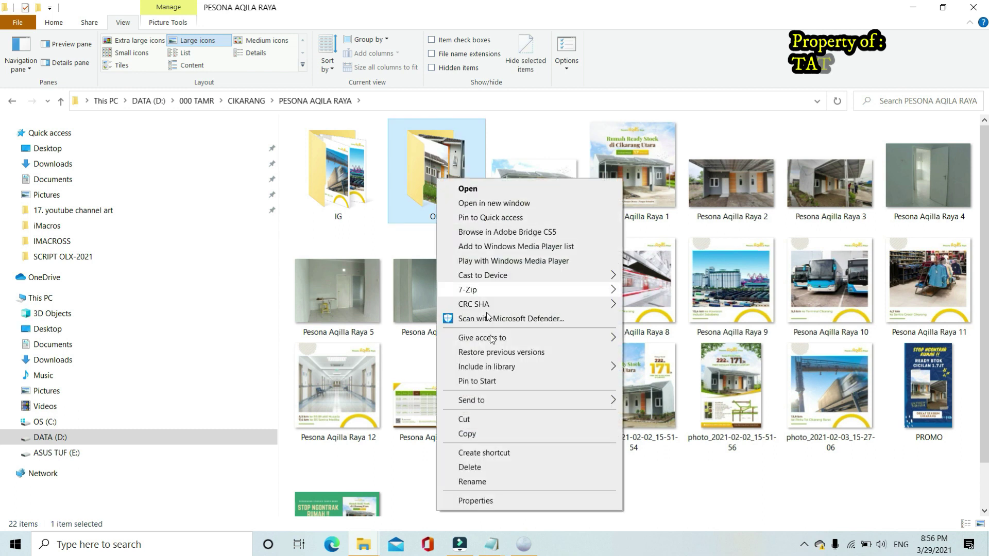
click(489, 434)
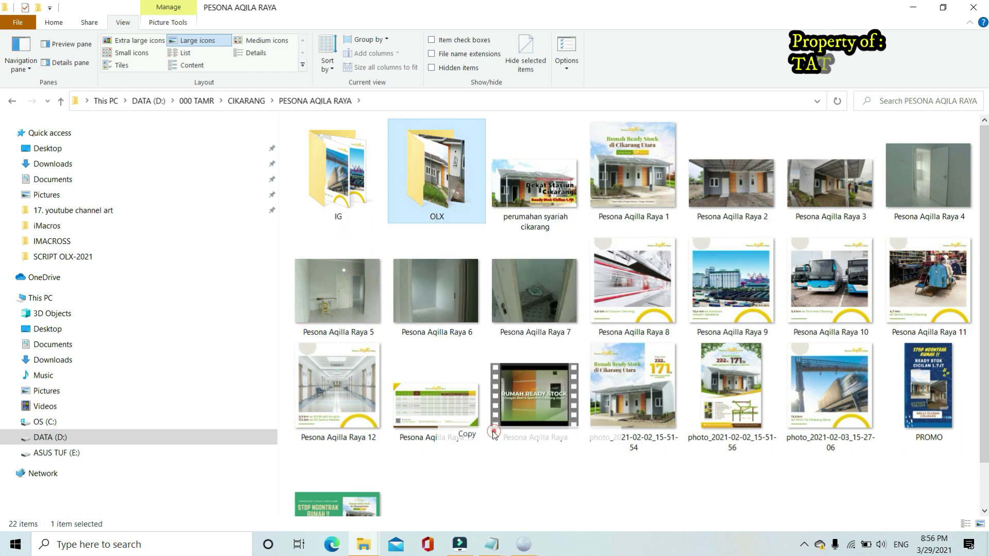
Paste the OLX folder into DATA UPLOAD, rename it PESONA, and check its images
click(363, 544)
click(304, 481)
right_click(404, 206)
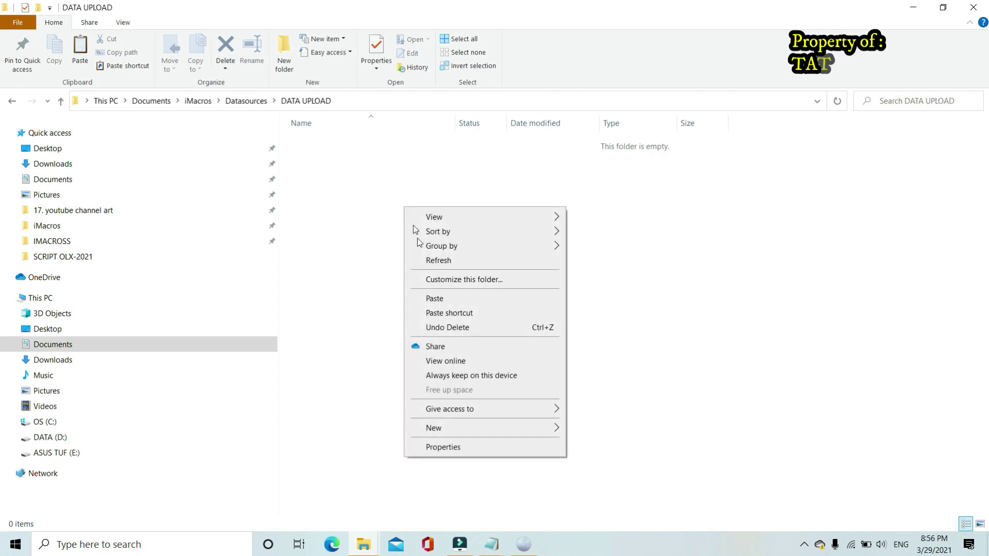
click(430, 299)
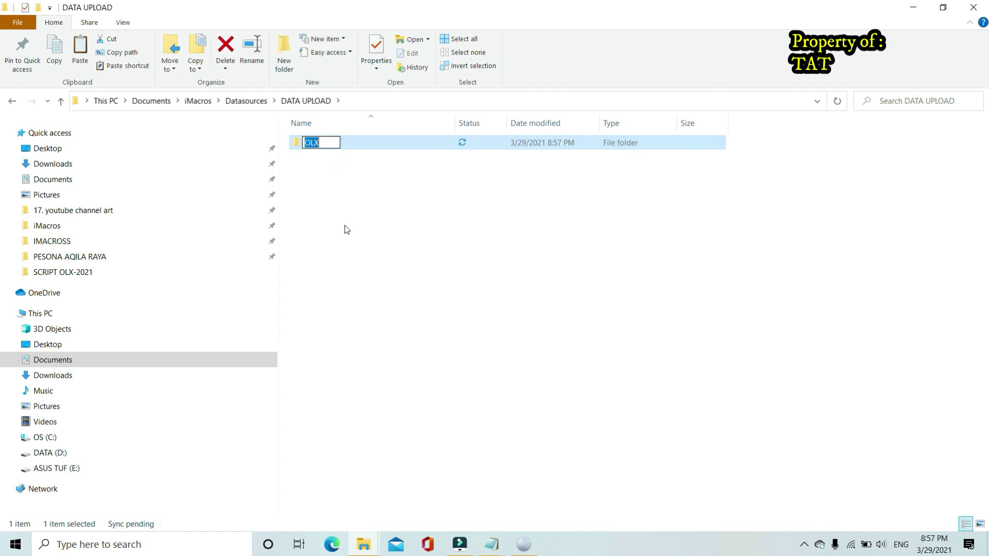
text(pes)
key(BackSpace)
key(BackSpace)
key(BackSpace)
text(PESONA)
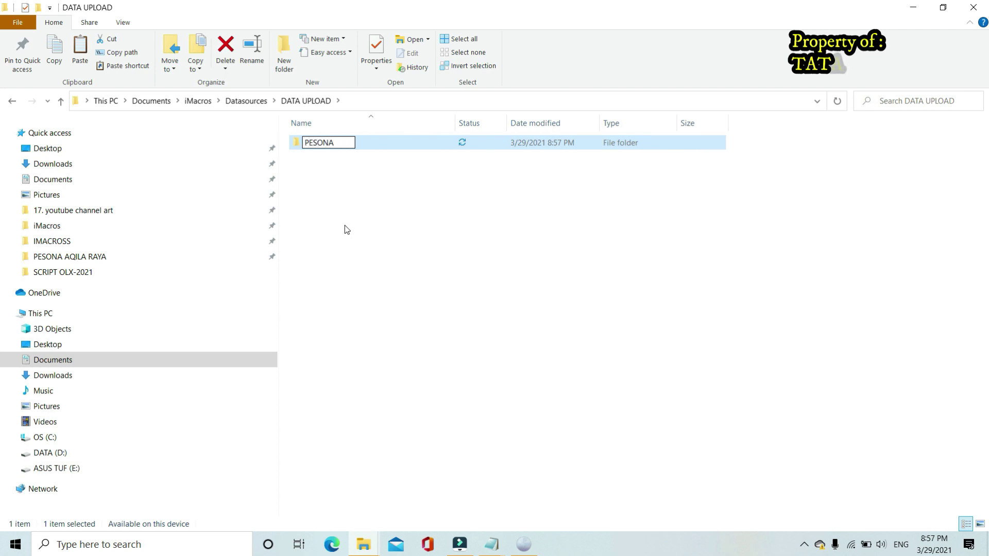
click(345, 226)
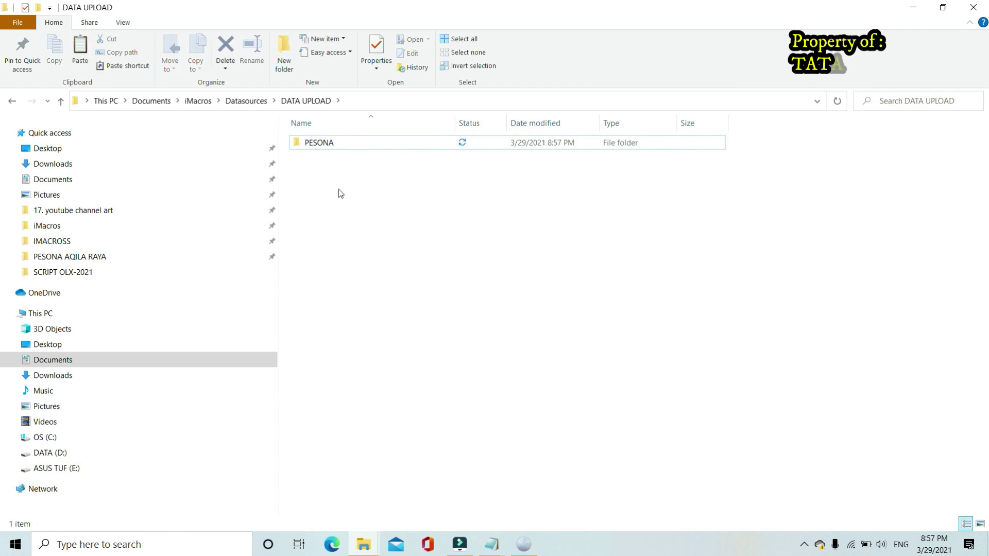
double_click(323, 148)
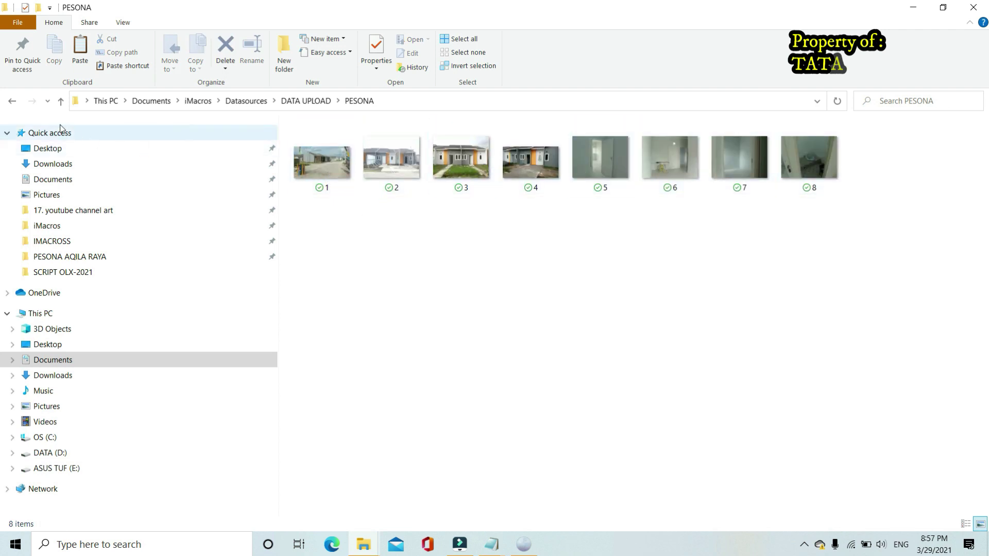
click(13, 101)
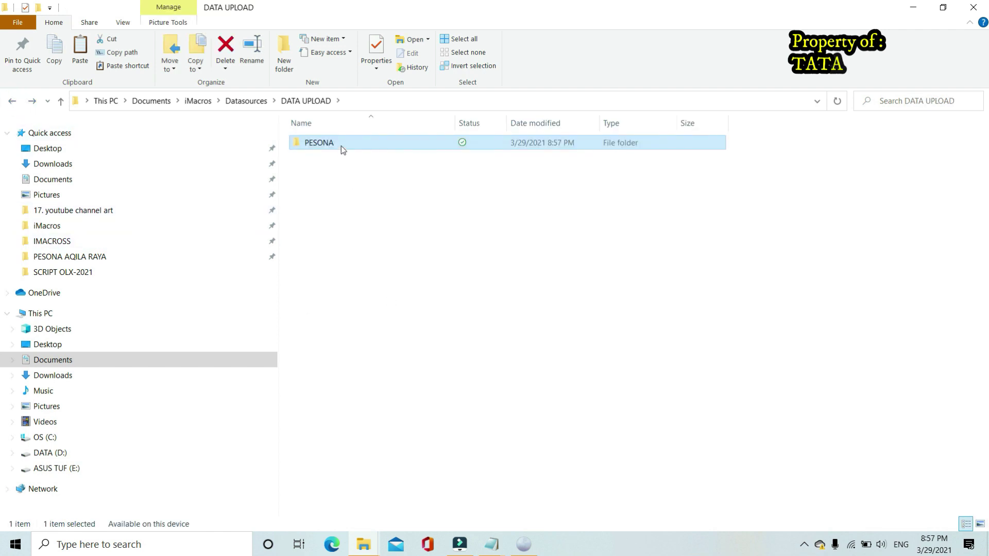
Open the Auto Posting OLX 2021 CSV from Datasources in Excel
click(14, 101)
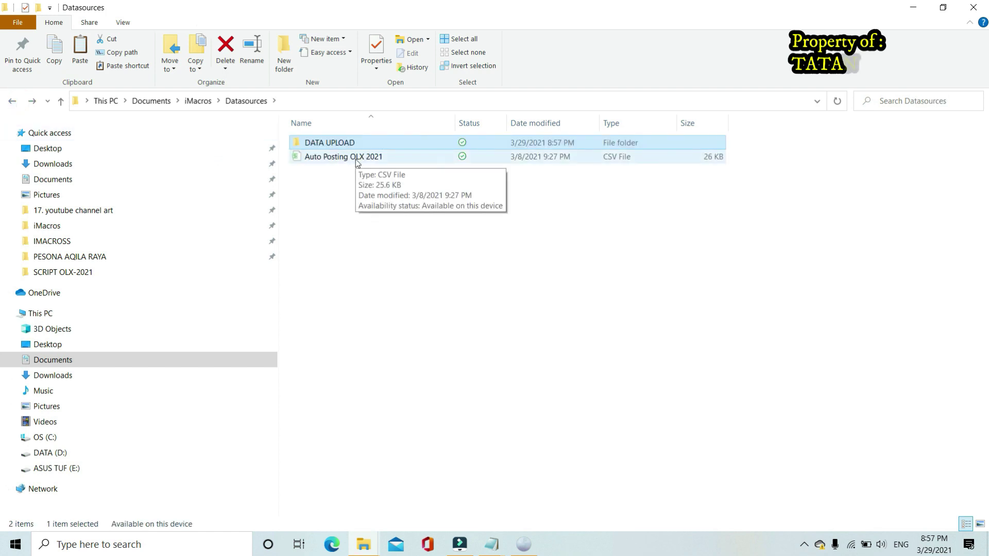
double_click(356, 159)
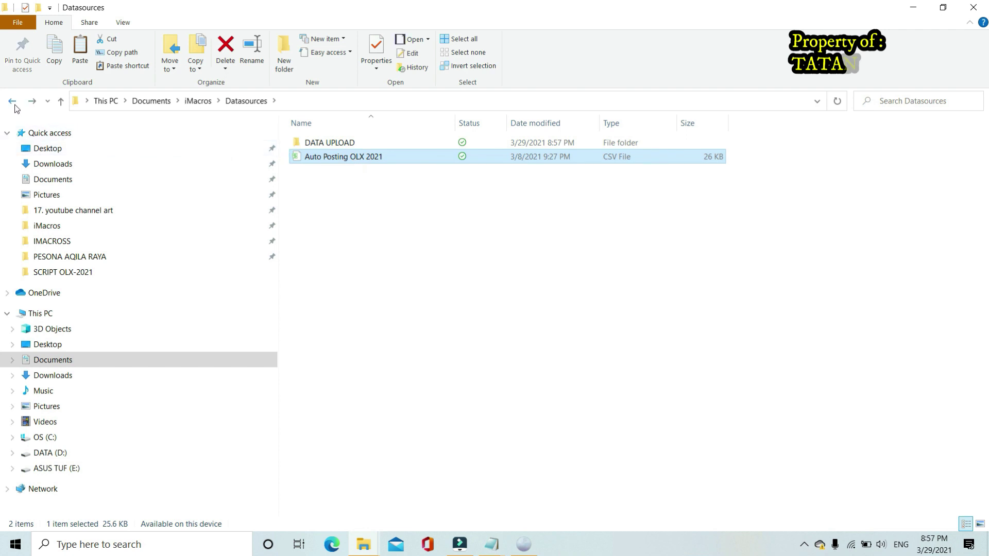
right_click(361, 160)
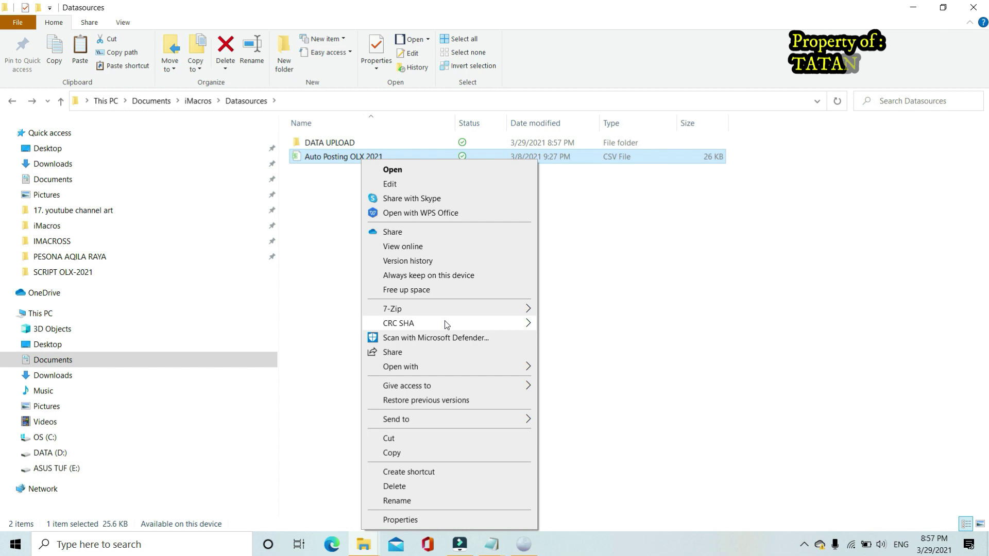
mouse_move(445, 366)
click(568, 371)
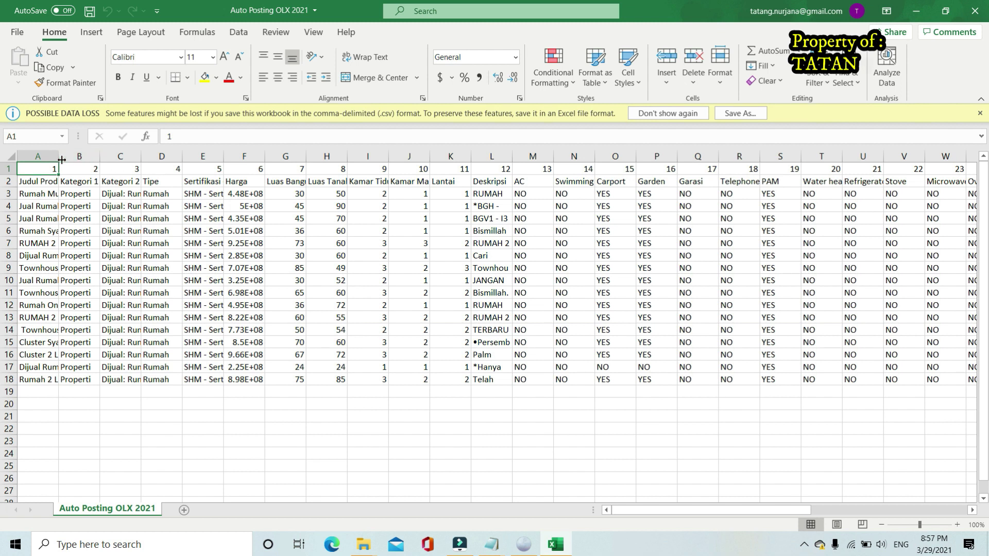
Widen column A and delete listing rows 4–18, keeping only the first listing in row 3
drag(57, 160, 104, 160)
click(60, 194)
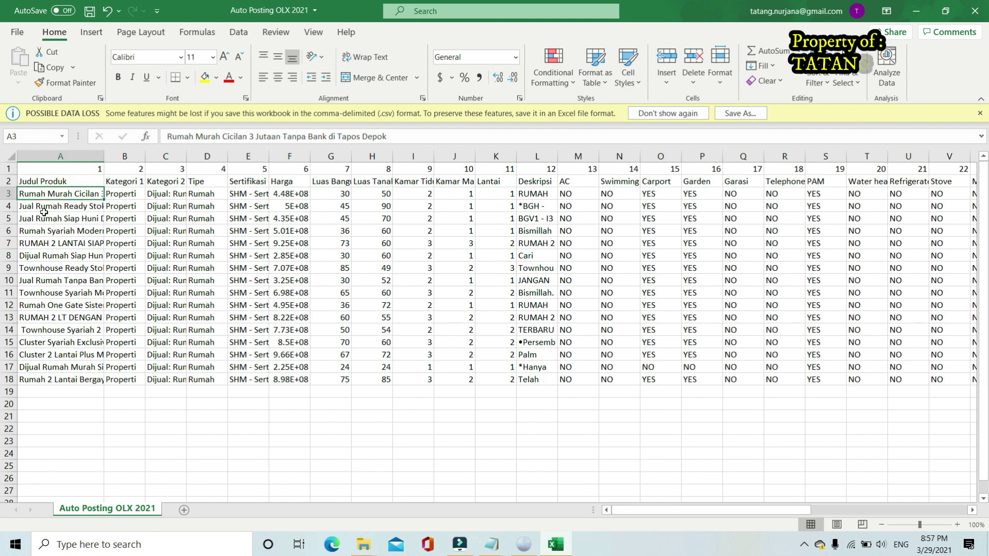
drag(8, 206, 7, 380)
right_click(8, 379)
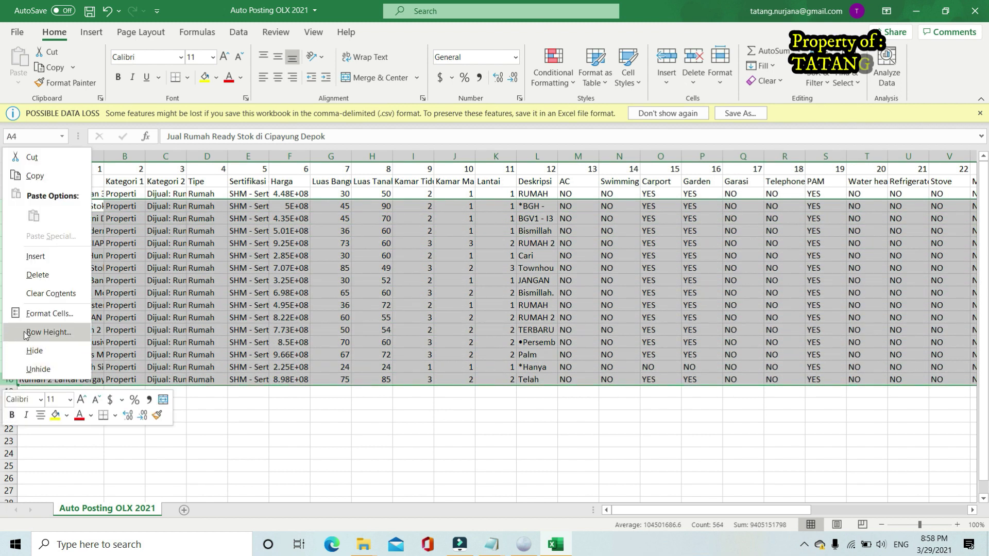
click(29, 270)
click(143, 301)
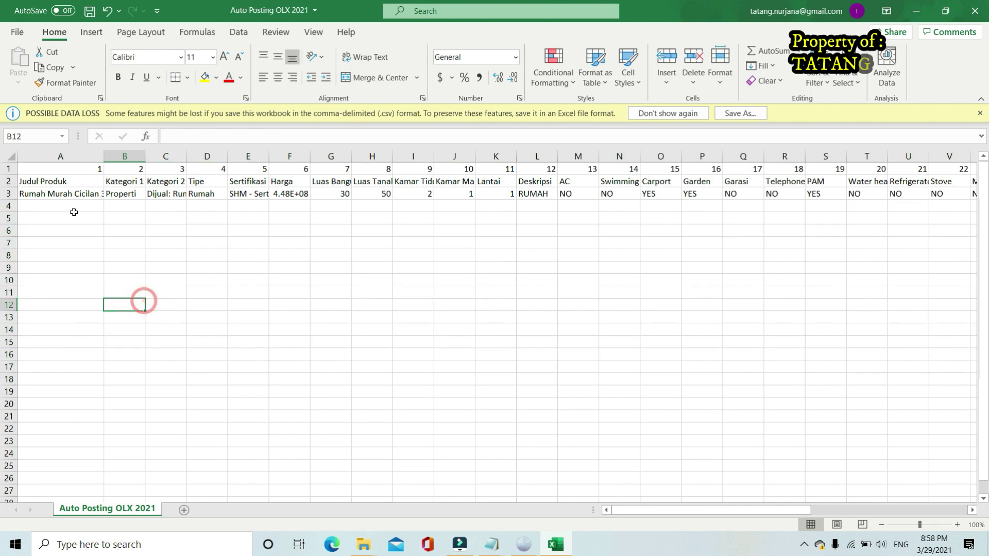
click(69, 196)
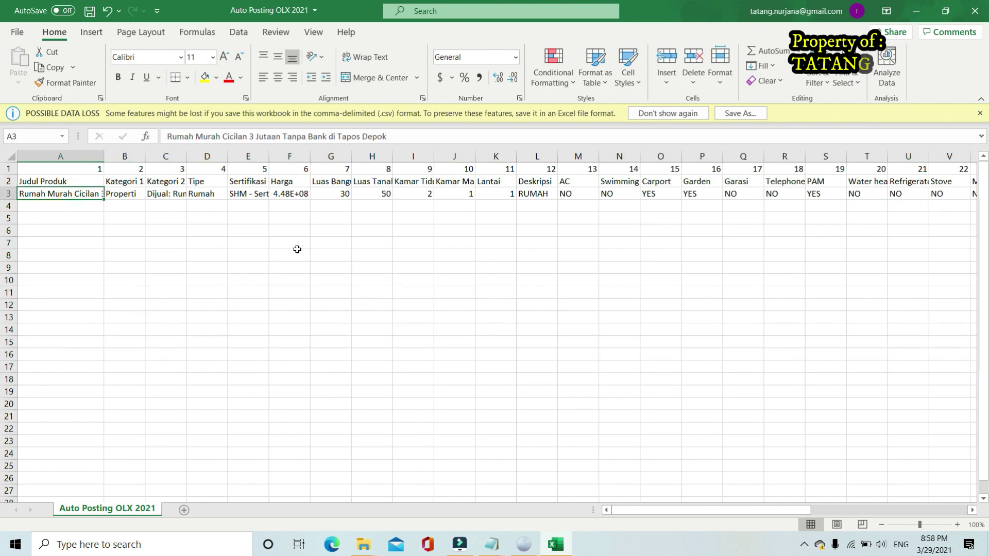
click(73, 183)
click(74, 194)
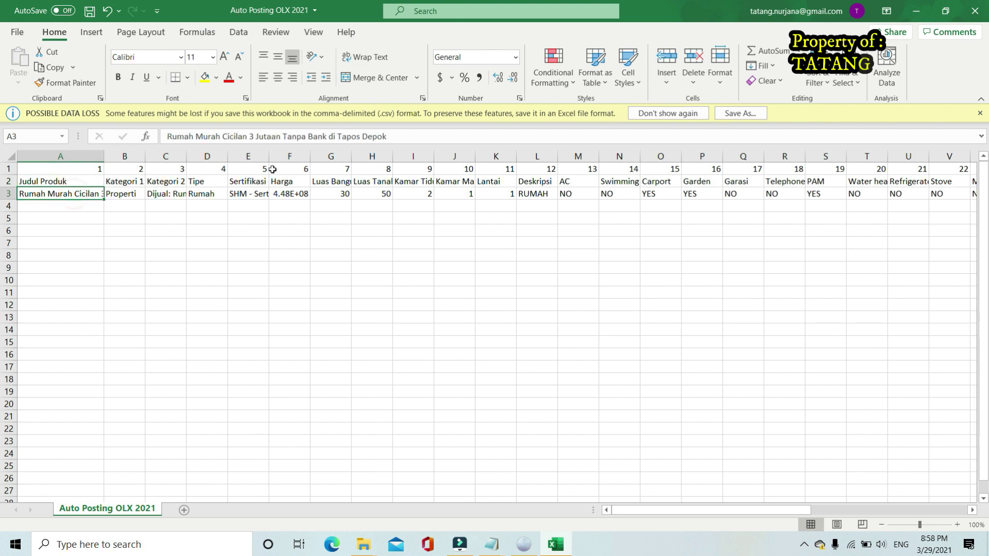
Rewrite the A3 title as 'Rumah Murah dekat stasiun cikarang 100 jtaan tanpa Bi checking'
click(397, 135)
click(394, 268)
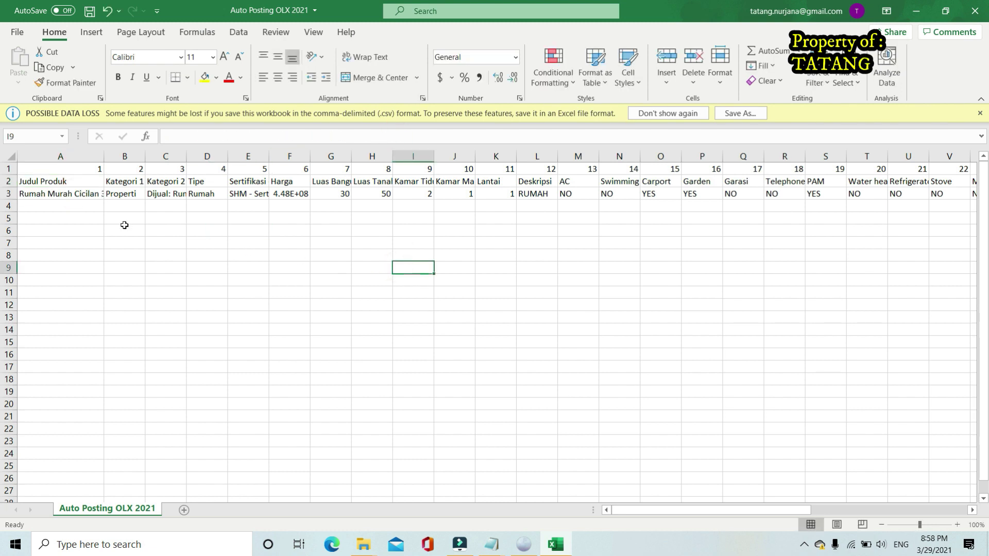
click(78, 194)
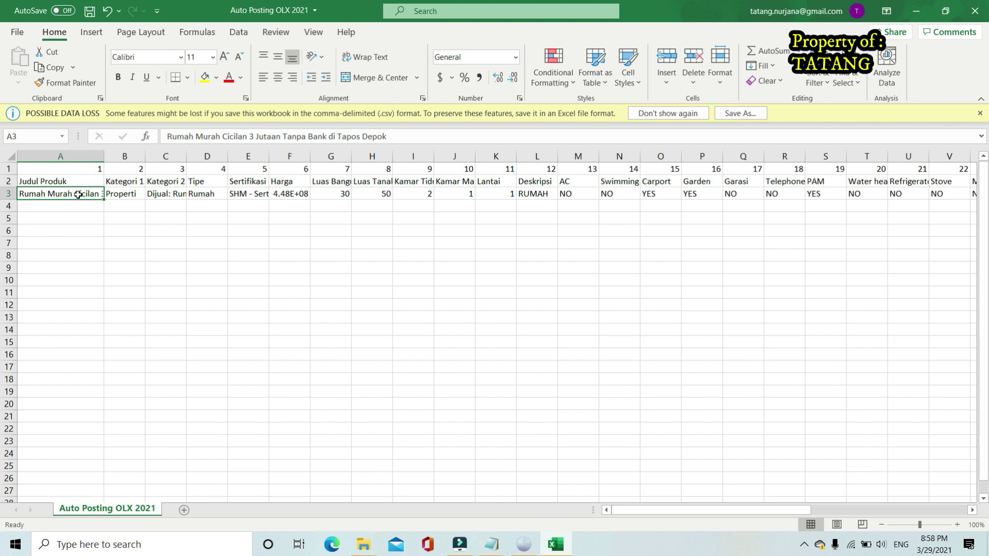
click(405, 139)
key(BackSpace)
key(BackSpace)
key(BackSpace)
key(BackSpace)
key(BackSpace)
key(BackSpace)
key(BackSpace)
key(BackSpace)
key(BackSpace)
key(BackSpace)
key(BackSpace)
key(BackSpace)
key(BackSpace)
key(BackSpace)
key(BackSpace)
key(BackSpace)
key(BackSpace)
key(BackSpace)
key(BackSpace)
key(BackSpace)
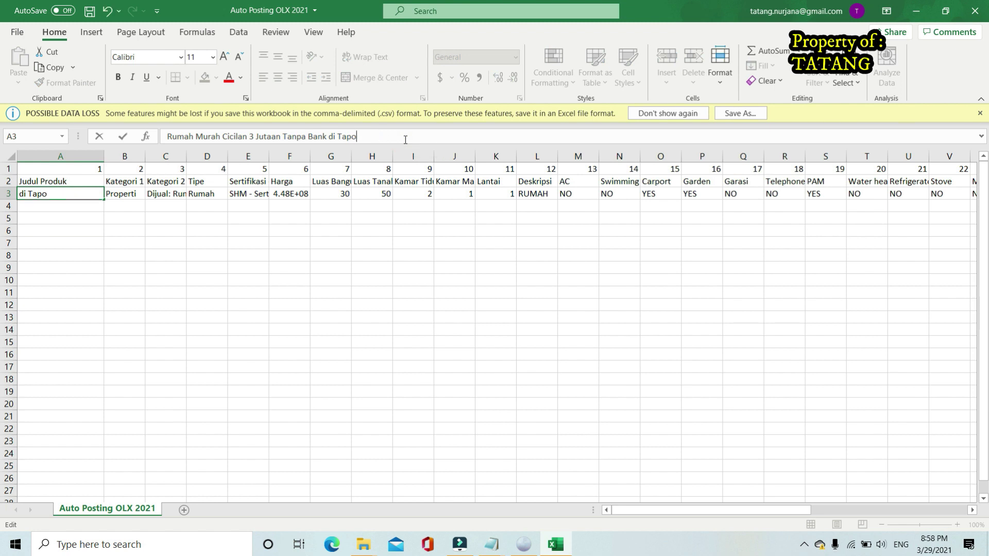
key(BackSpace)
key(BackSpace)
key(BackSpace)
key(BackSpace)
key(BackSpace)
key(BackSpace)
key(BackSpace)
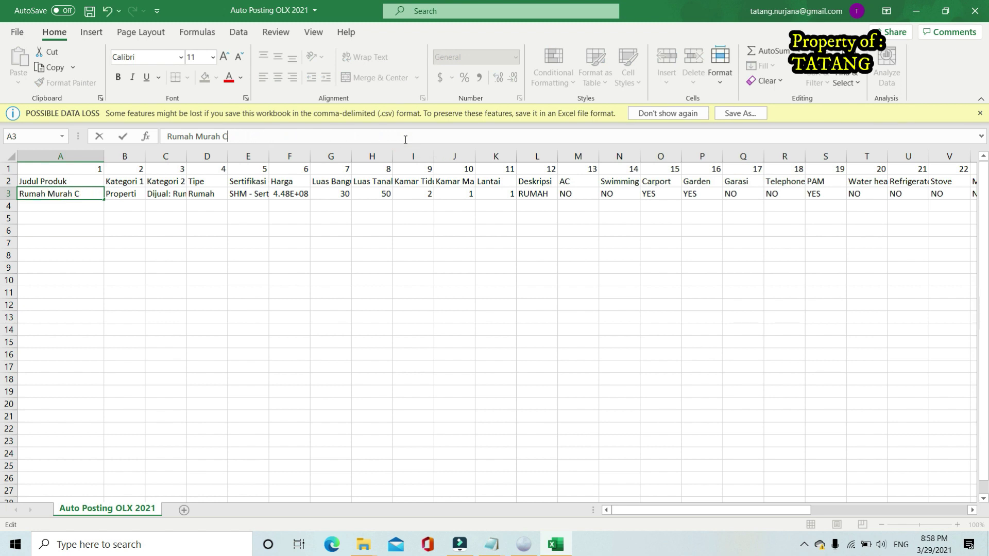
text(DEK)
key(BackSpace)
key(BackSpace)
key(BackSpace)
text(dekat stasiun cikarang)
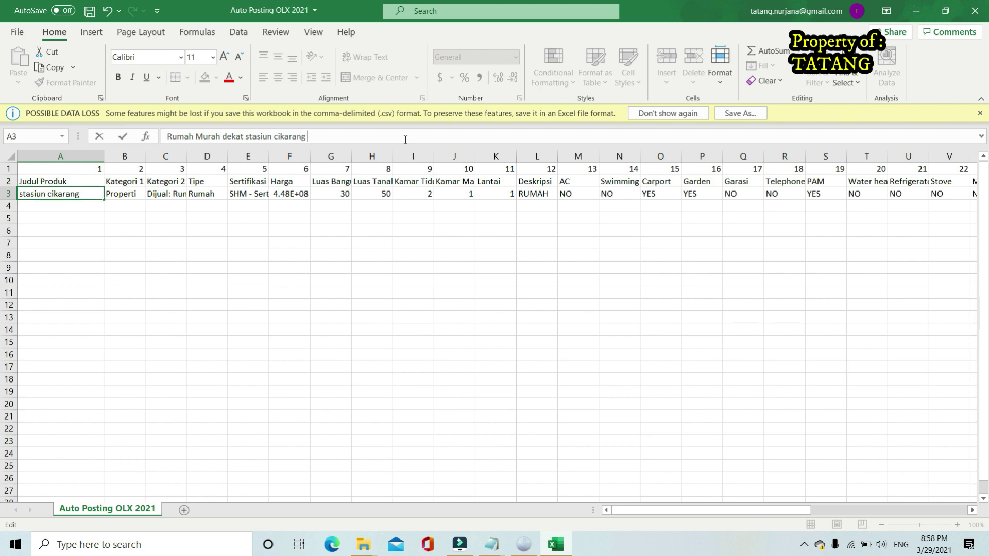
text( 100 jtaan tanpa)
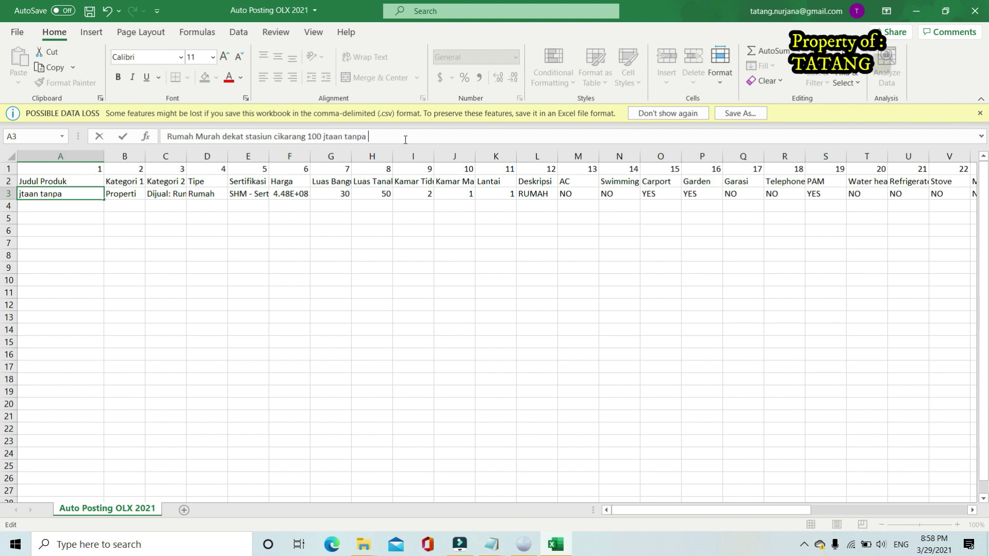
text( Bi checking)
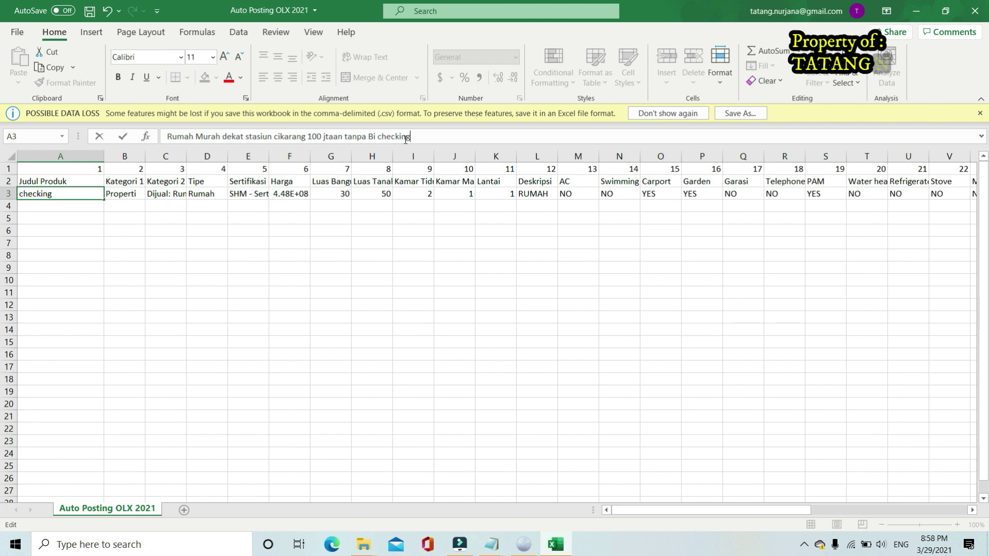
click(332, 266)
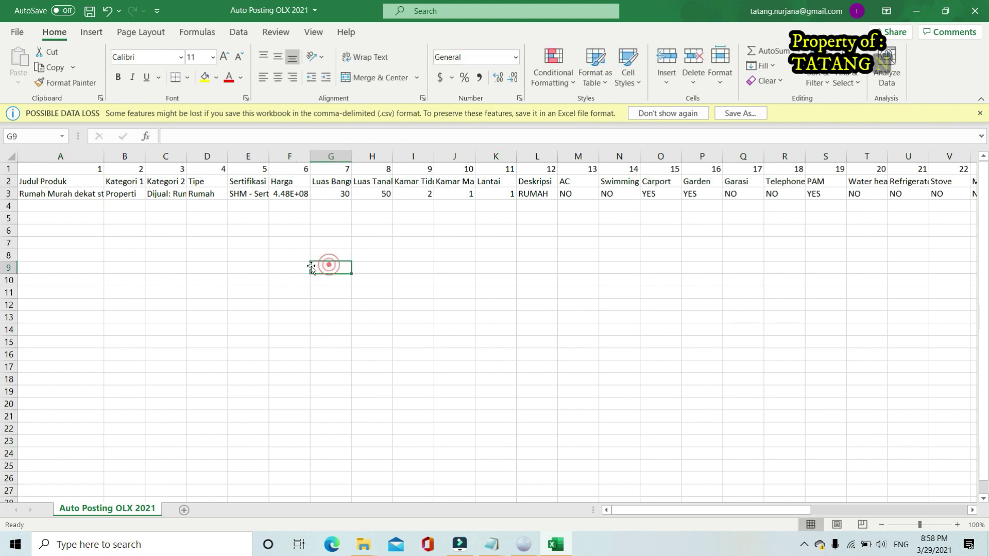
Copy the full new A3 title text from the formula bar
click(96, 196)
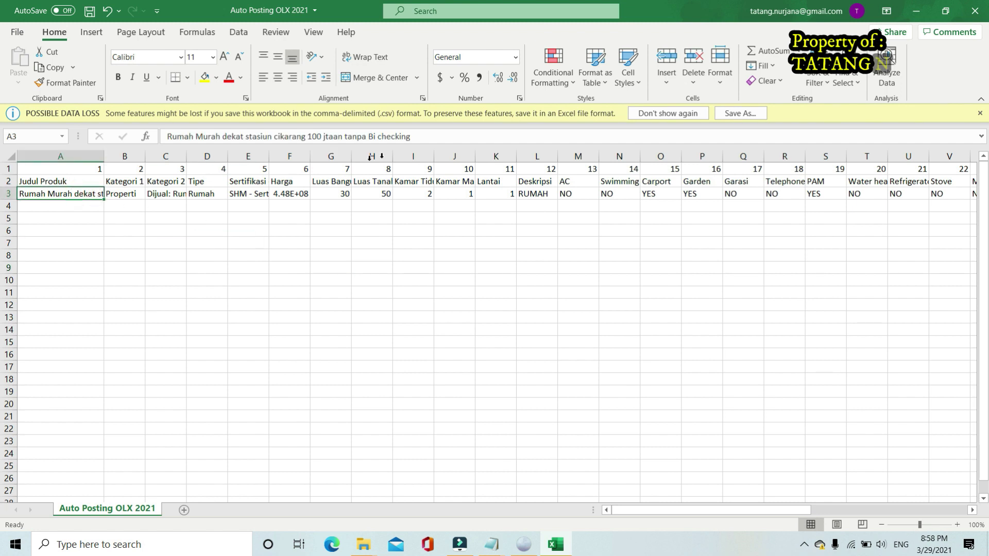
drag(427, 137, 142, 139)
key(ctrl+c)
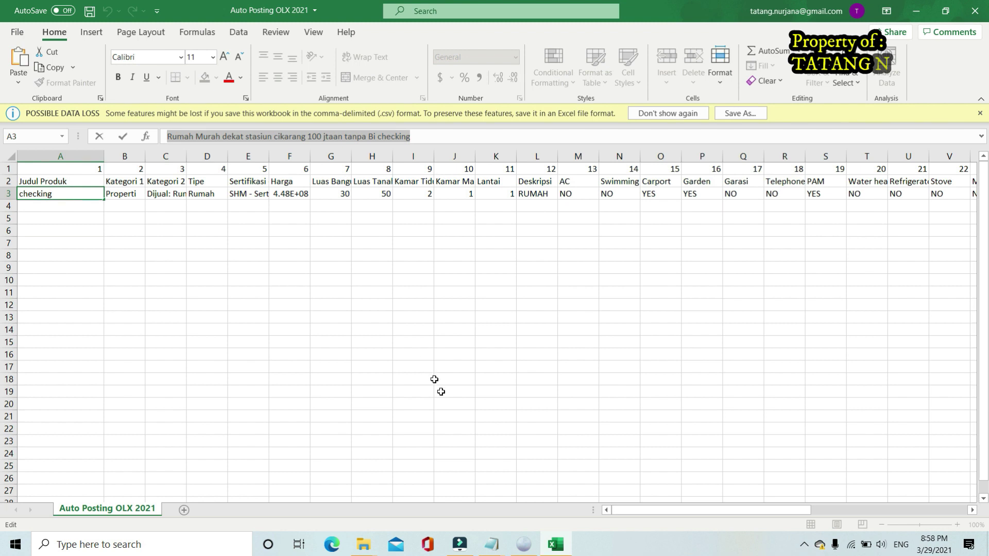
Paste the copied title into the OLX form's Judul iklan field
click(524, 543)
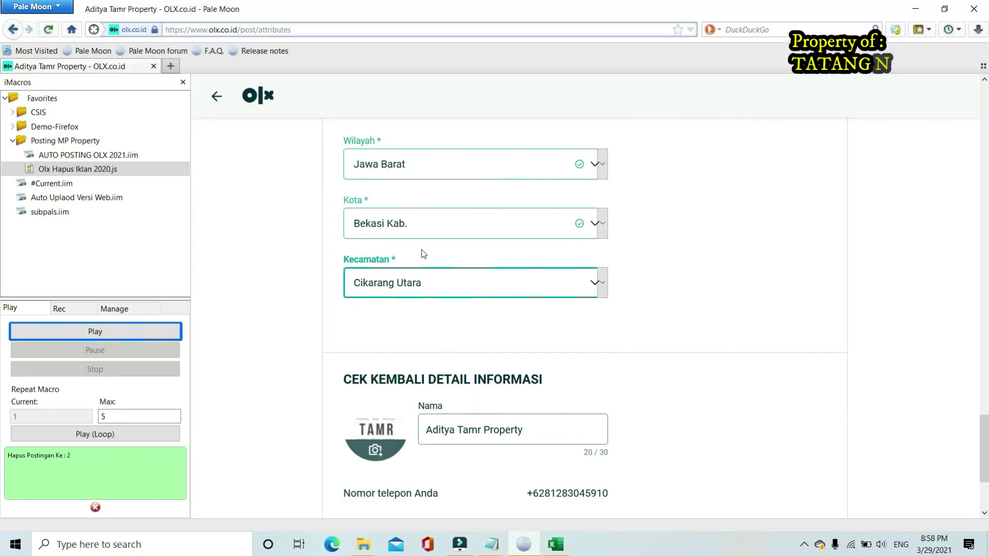
scroll(444, 283, up, 20)
scroll(446, 280, up, 2)
scroll(434, 283, down, 5)
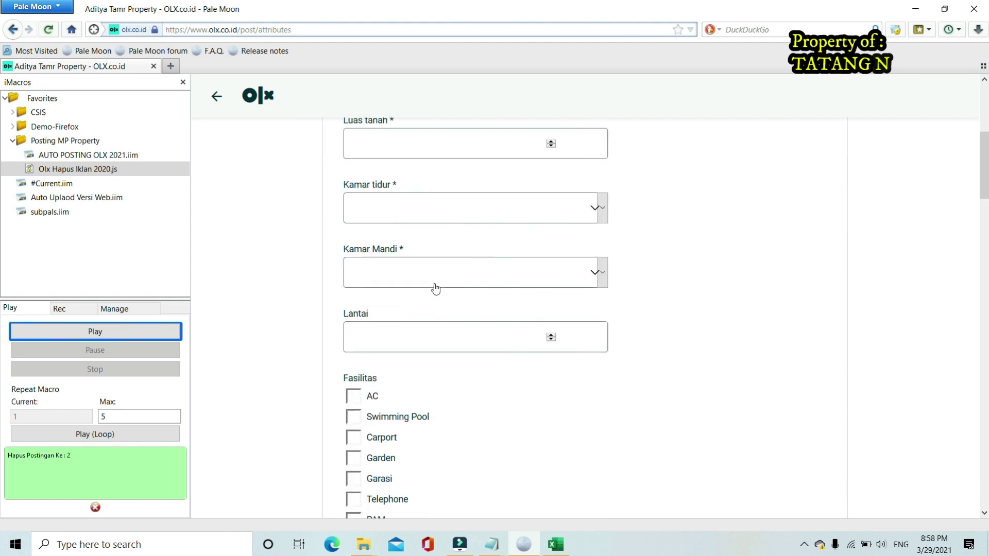
scroll(434, 288, down, 8)
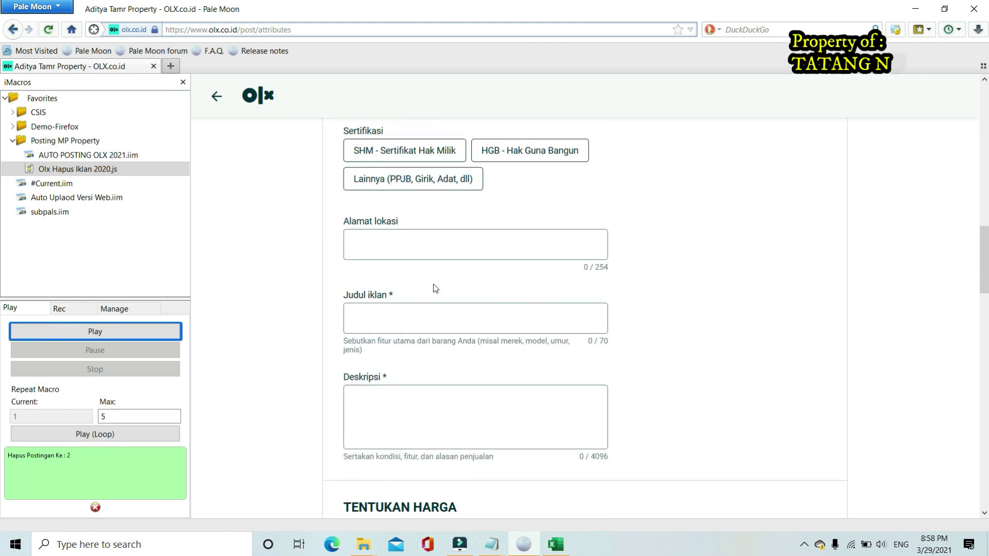
click(381, 309)
key(ctrl+v)
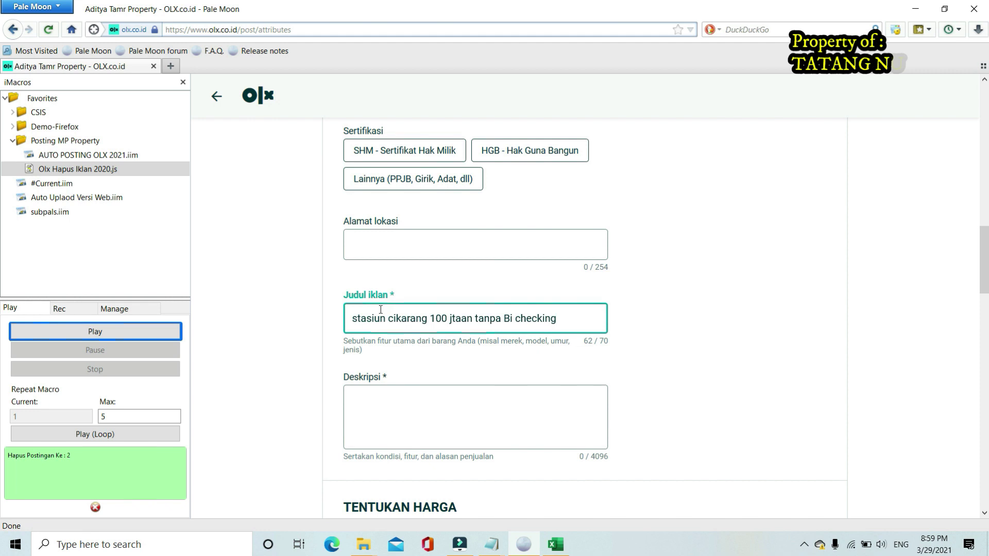
Check the title counter shows 62 of 70 characters, then minimize Pale Moon
click(565, 321)
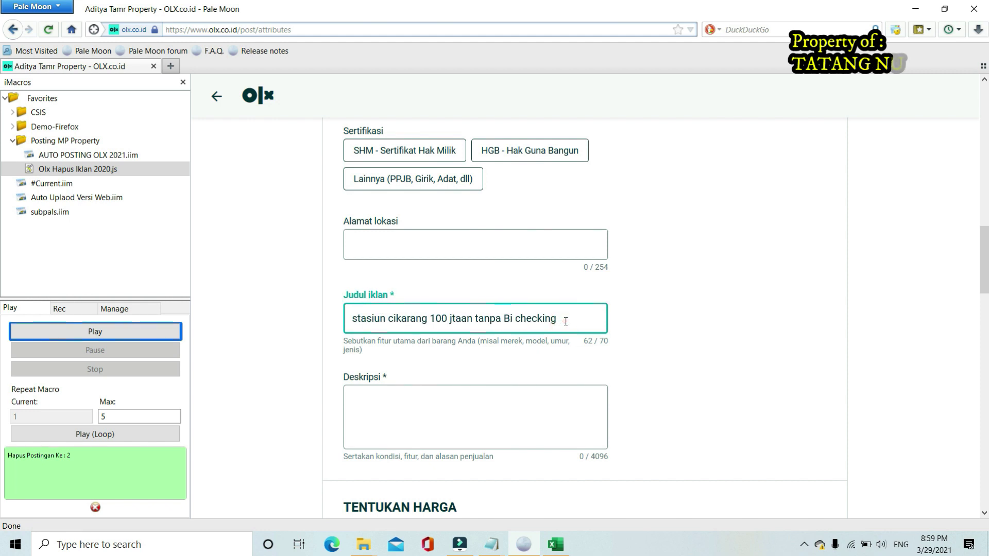
drag(601, 343, 611, 344)
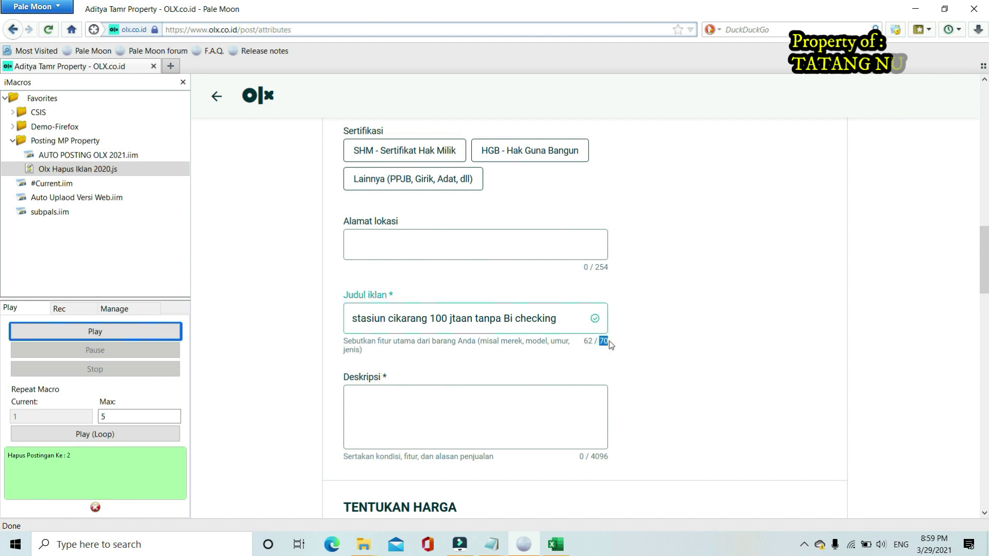
click(601, 343)
click(915, 9)
Minimize Excel, the folder and Notepad windows, then launch Chrome from the desktop
click(916, 10)
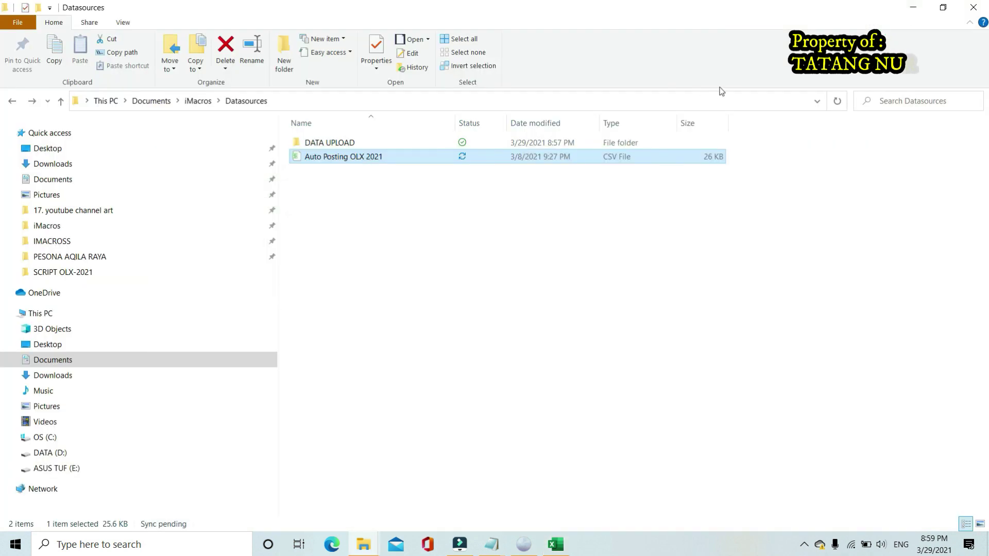
click(914, 7)
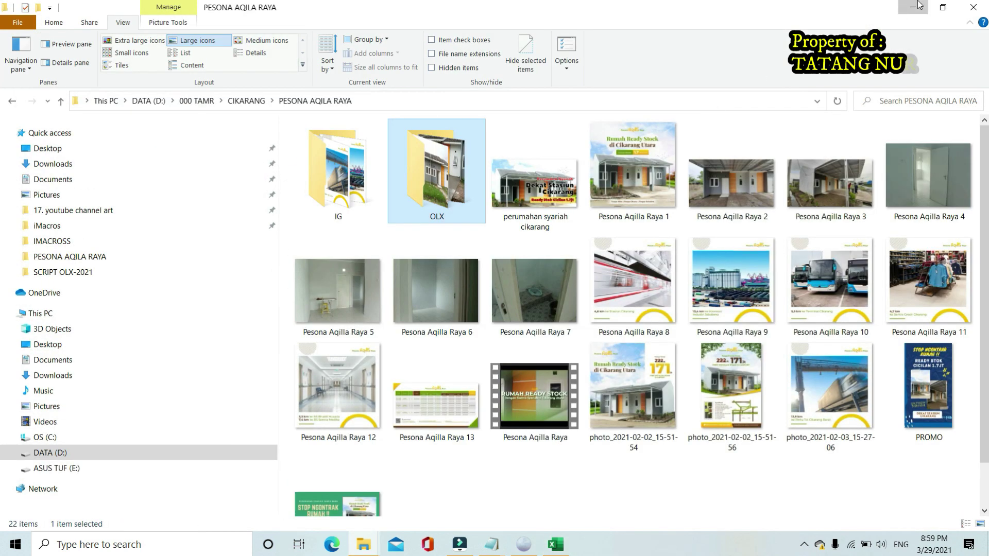
click(915, 6)
click(915, 7)
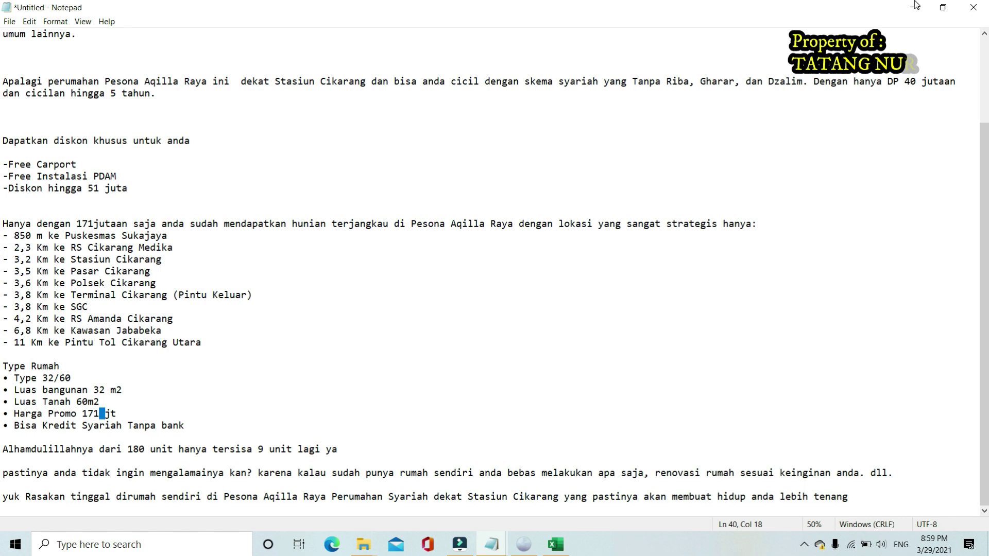
click(915, 6)
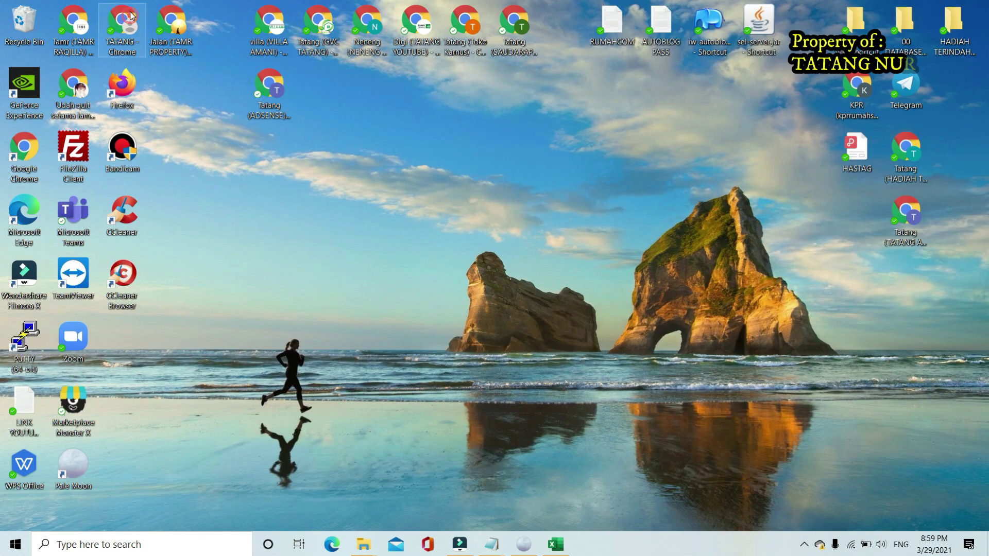
double_click(130, 16)
Search Google for 'character count'
click(404, 265)
text(x)
key(BackSpace)
text(charatre)
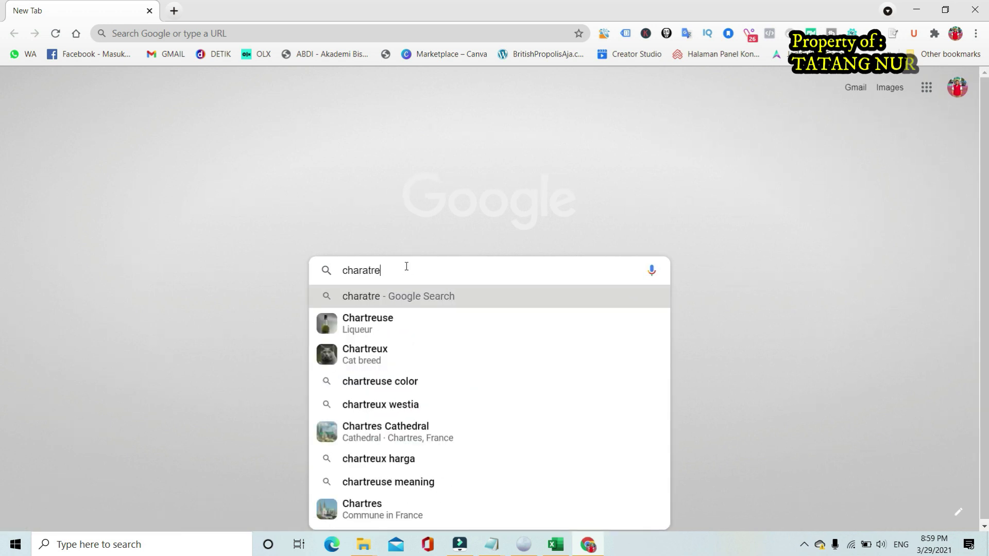
key(BackSpace)
key(BackSpace)
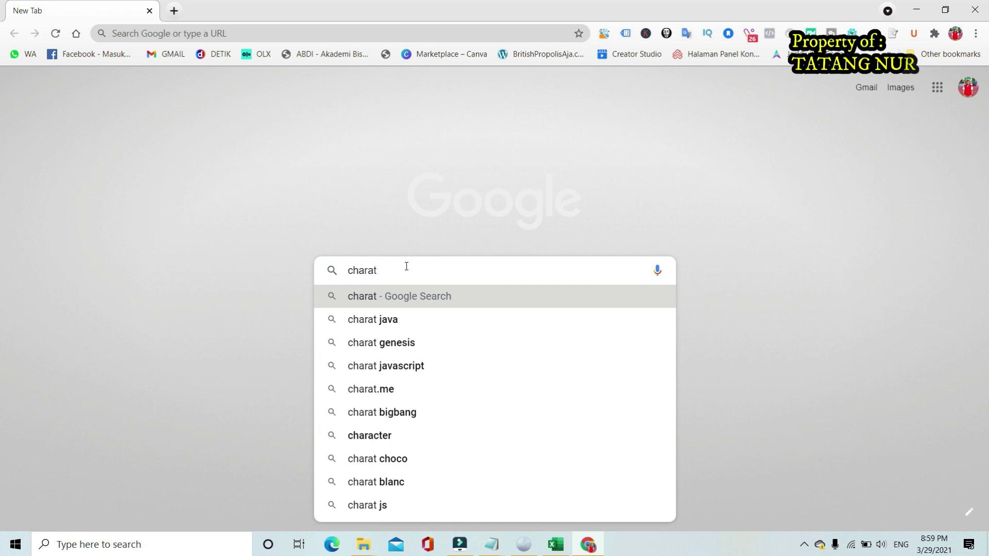
text(er)
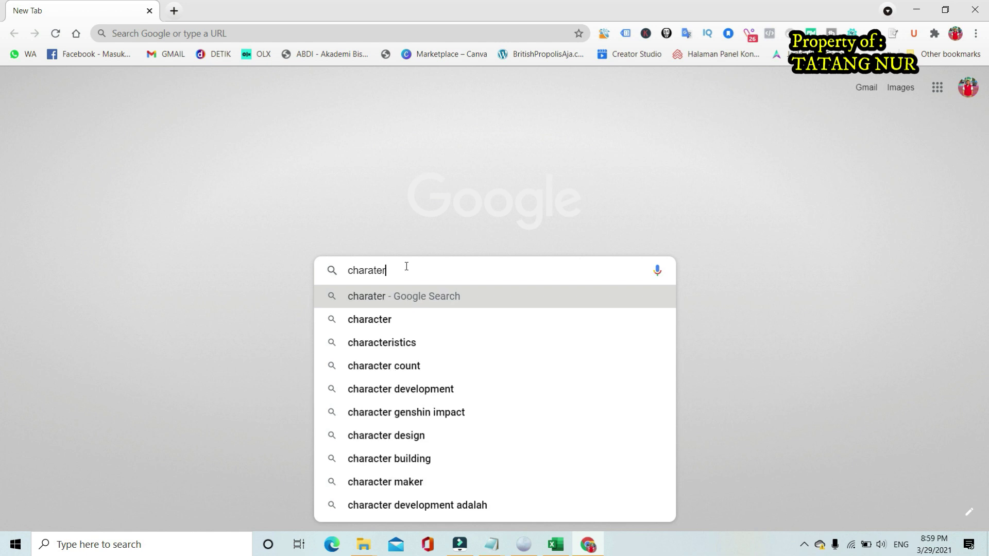
key(Down)
key(Return)
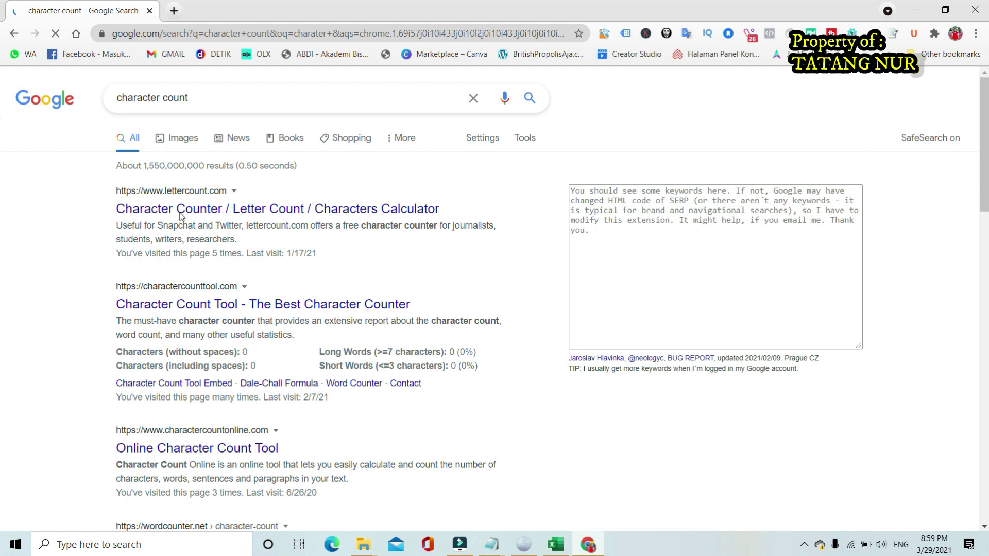
Open the lettercount.com character counter and focus its text area
click(211, 211)
scroll(381, 299, down, 4)
click(379, 303)
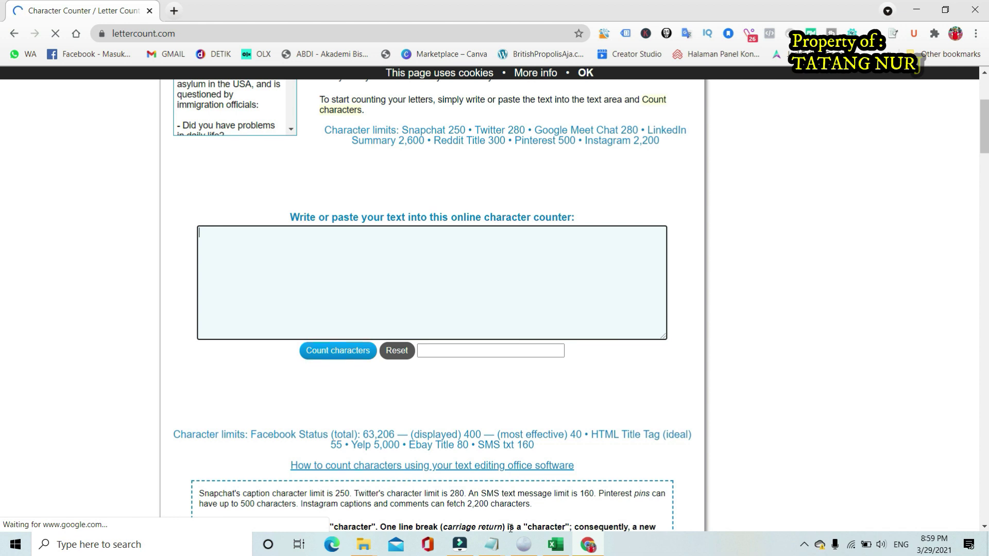
click(555, 544)
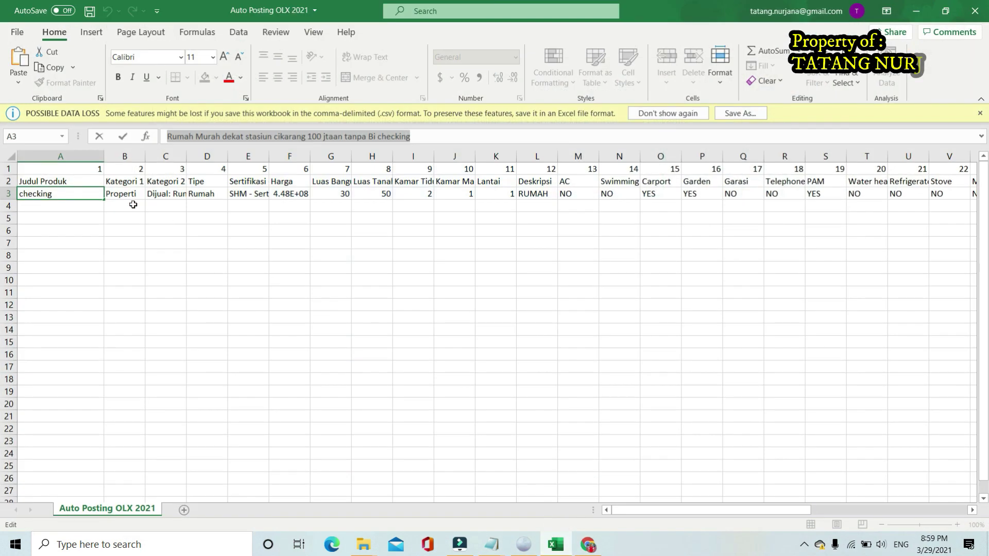
Paste the A3 title into lettercount.com and count it: 62 characters
click(249, 136)
drag(419, 139, 113, 142)
click(588, 544)
click(384, 268)
key(ctrl+v)
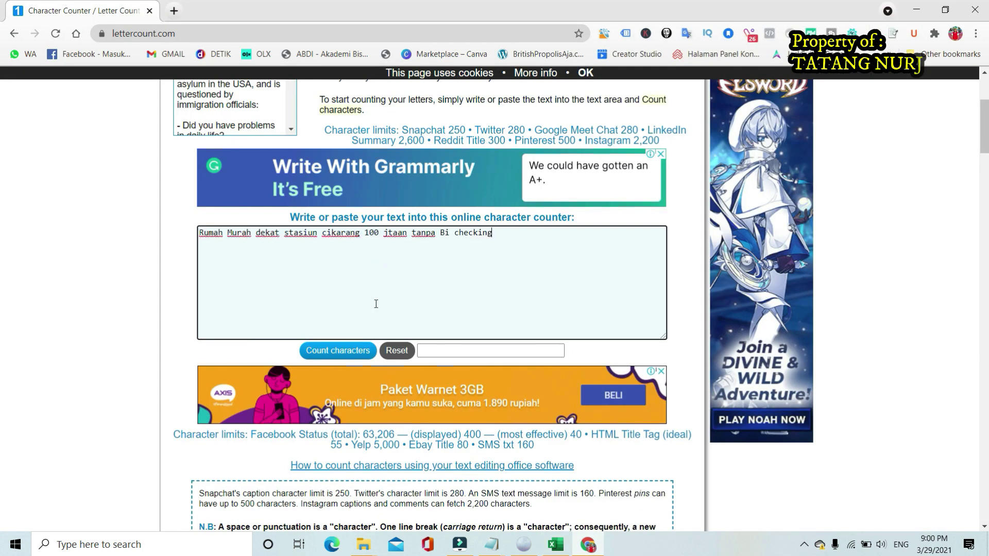
click(341, 354)
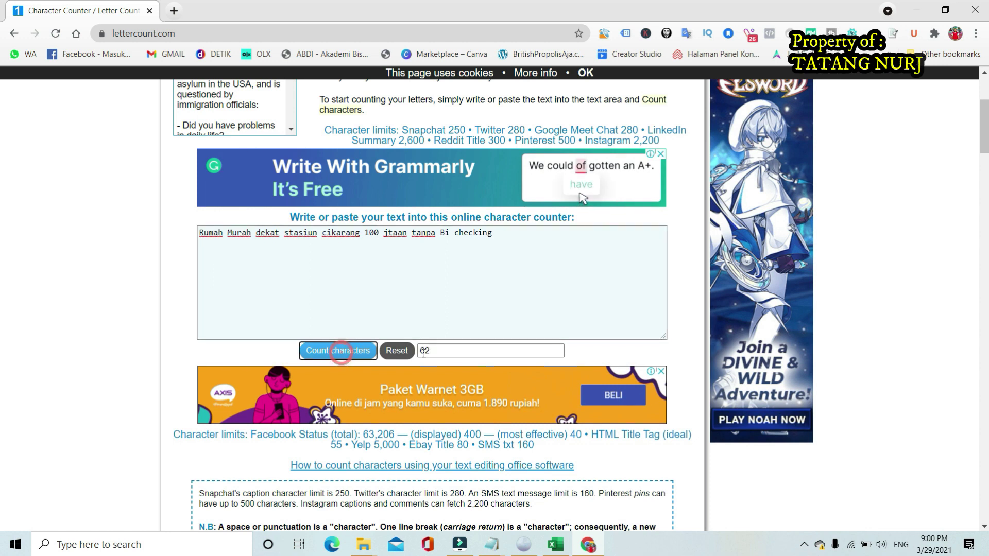
click(455, 350)
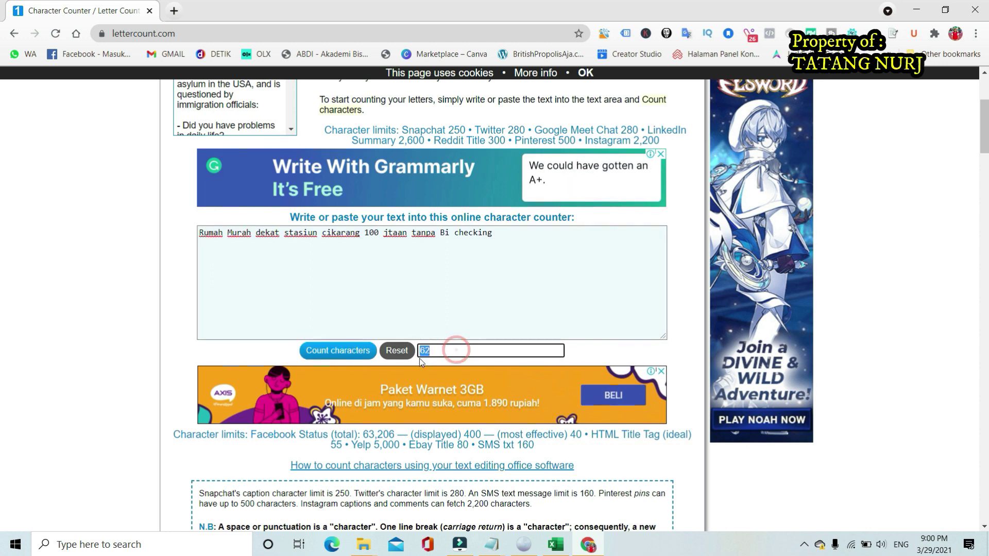
click(447, 348)
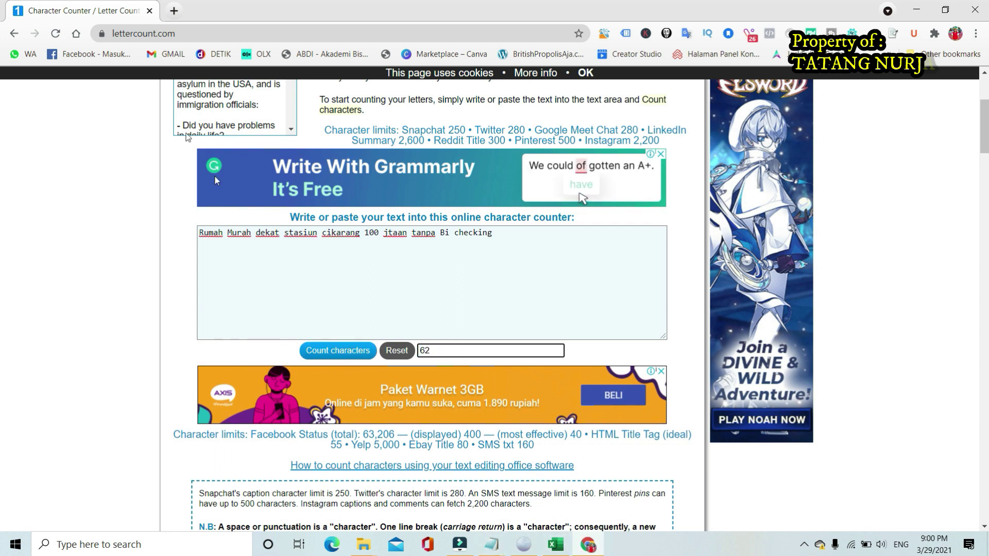
Select the lettercount.com site address in the browser's address bar
click(204, 32)
key(ctrl+c)
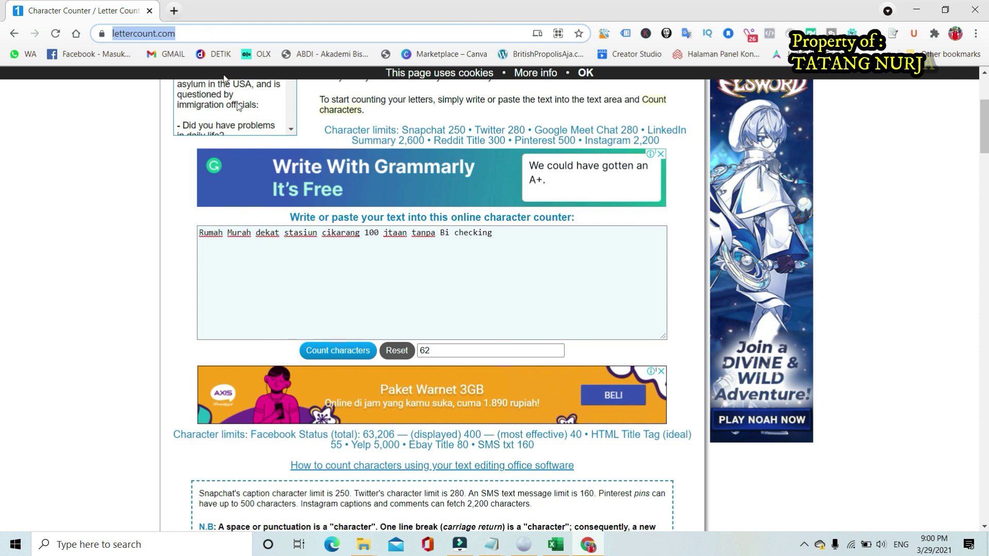
mouse_move(491, 544)
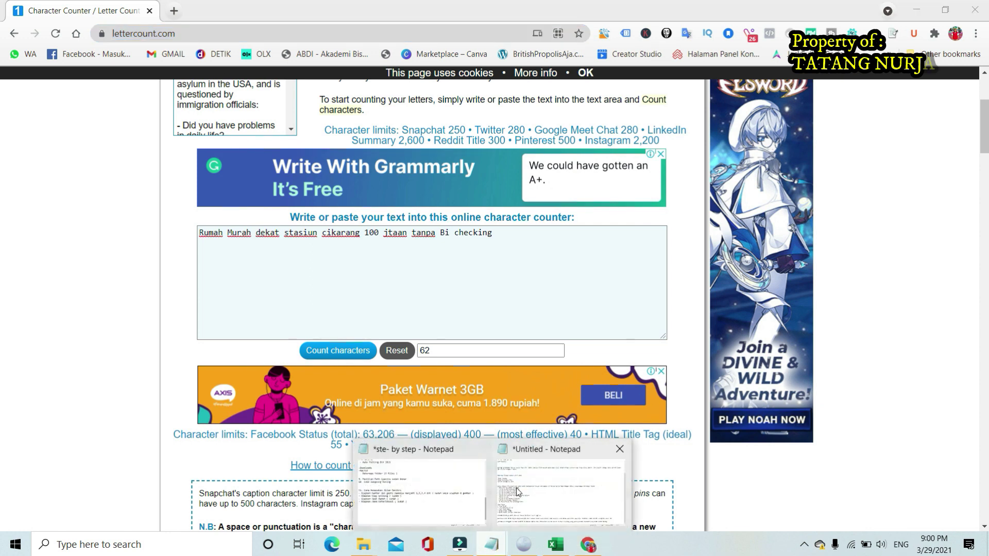
click(517, 493)
click(425, 502)
click(389, 339)
key(Return)
key(Return)
key(Return)
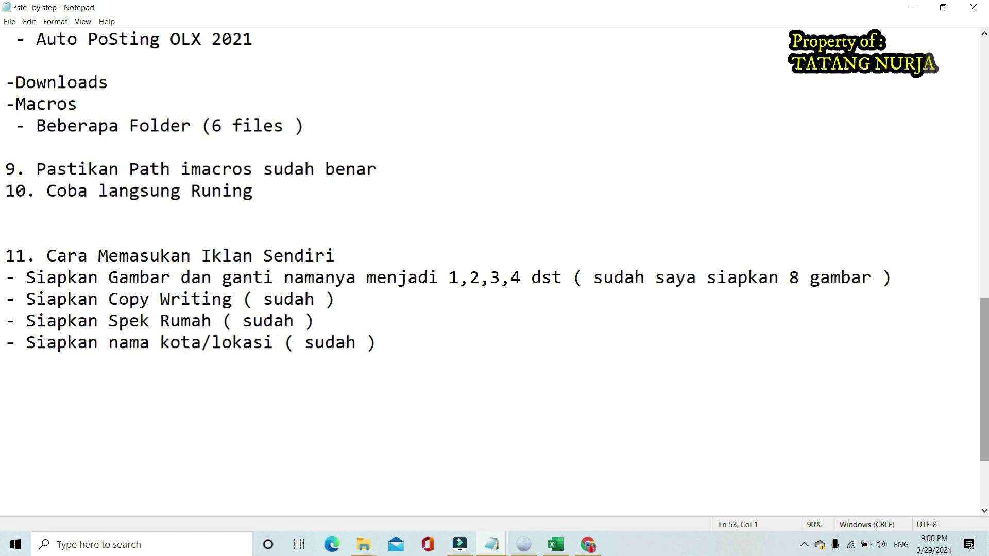
text(Untuk )
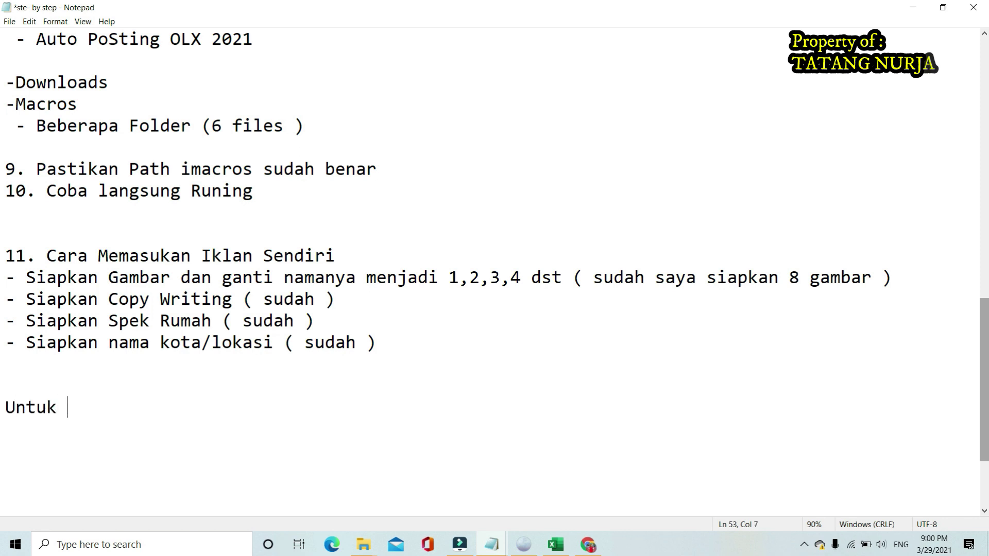
text(judul O)
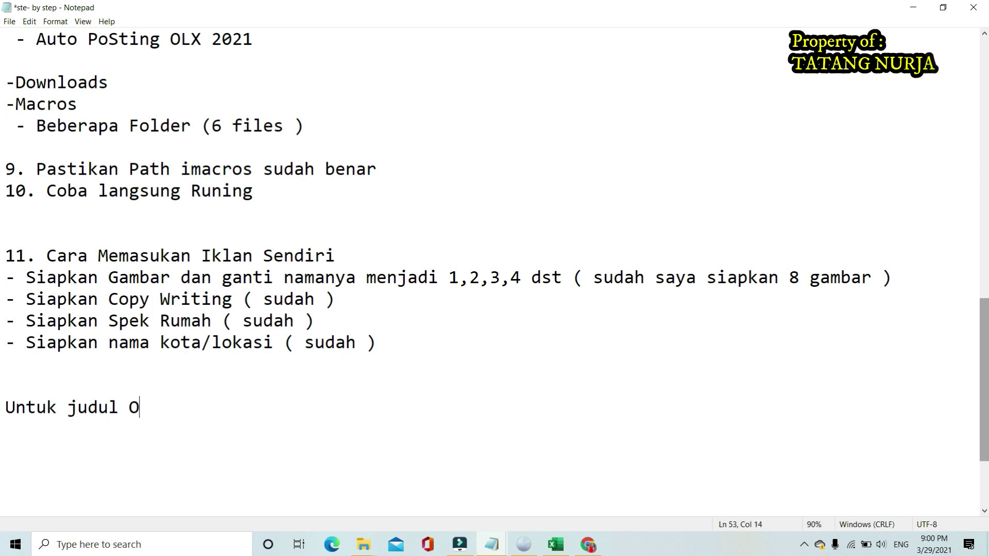
text(LX itu )
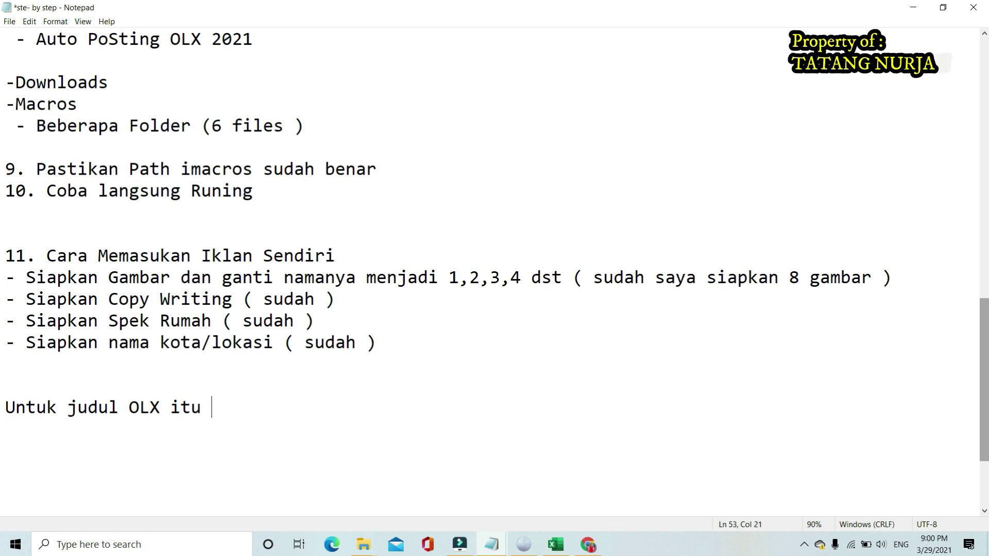
text(-----> 70 kara)
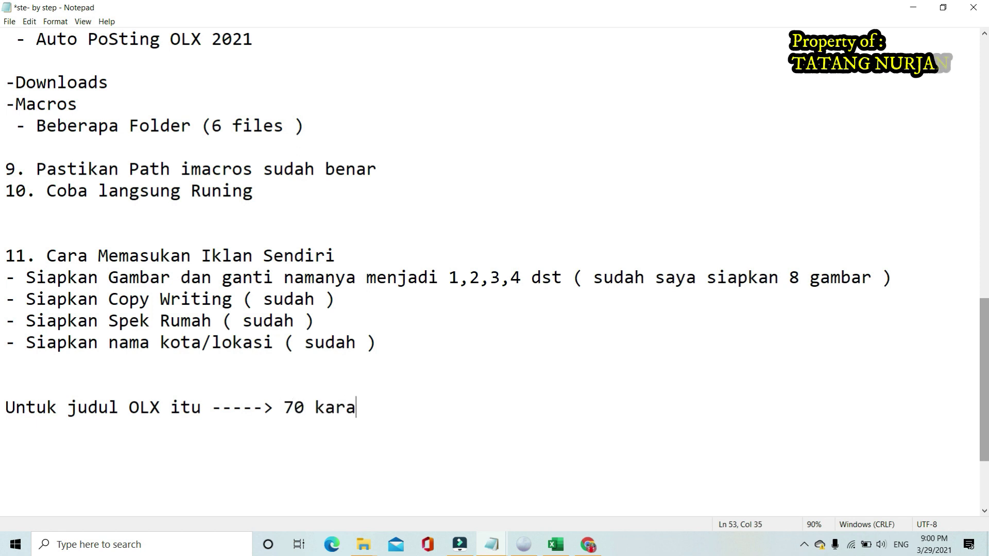
text(kter )
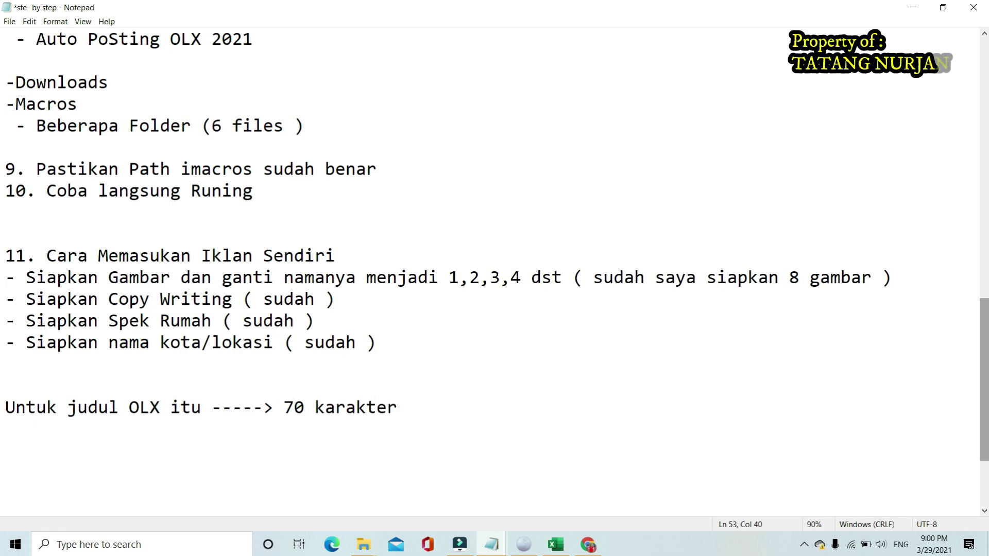
text(---->)
key(ctrl+v)
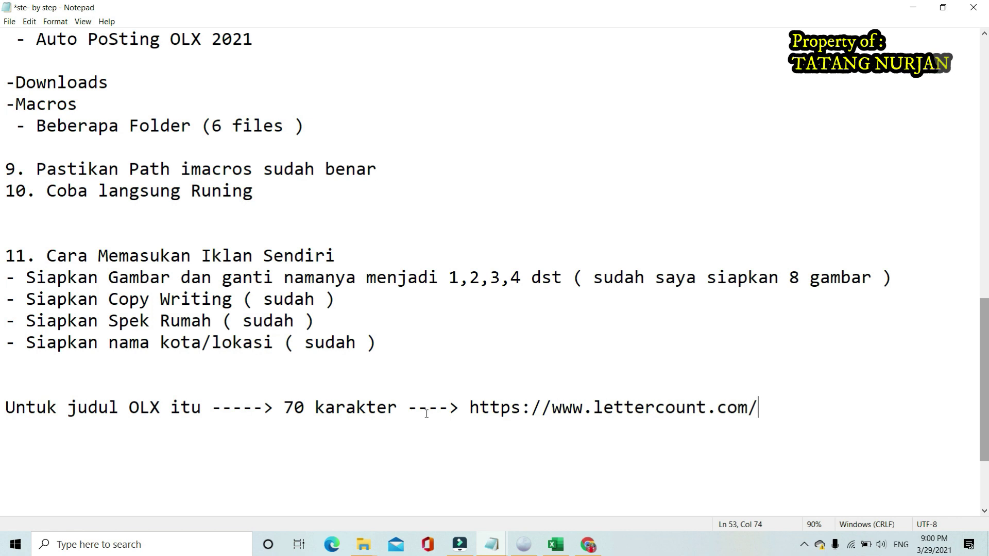
drag(463, 417, 777, 416)
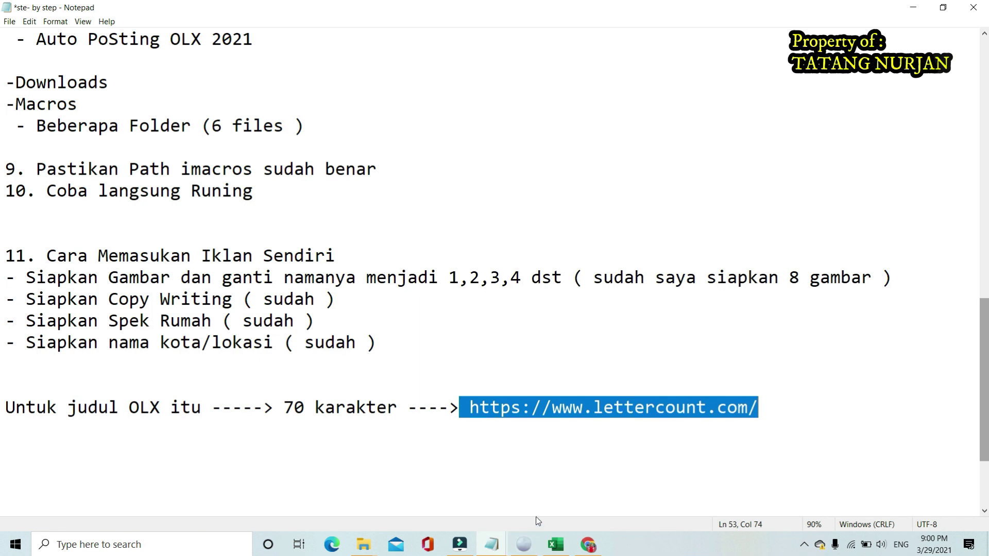
Return to the Excel workbook and check the product title in A3
click(556, 544)
click(342, 328)
click(31, 194)
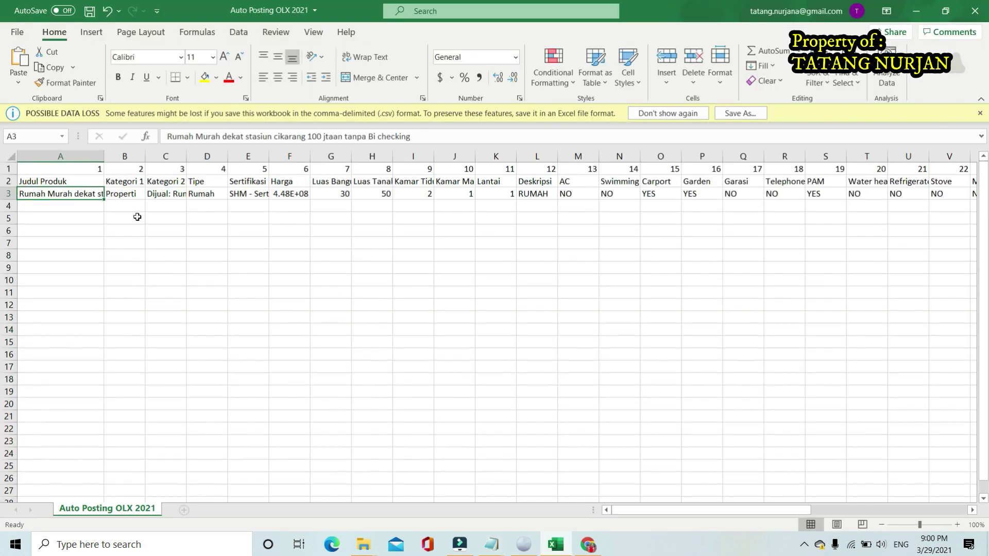
Review the Kategori 1, Kategori 2, Tipe and Sertifikasi values in B3–E3
scroll(178, 216, up, 3)
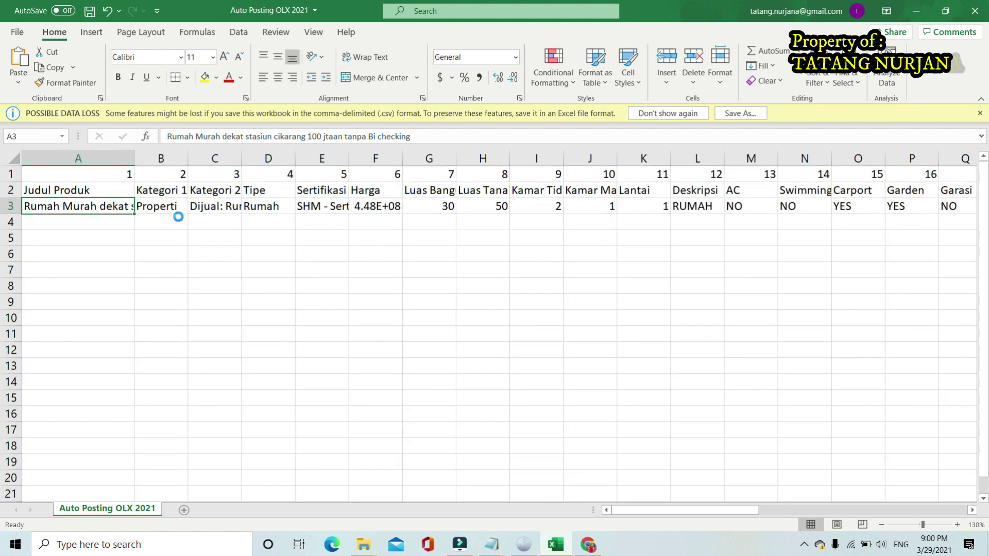
click(207, 223)
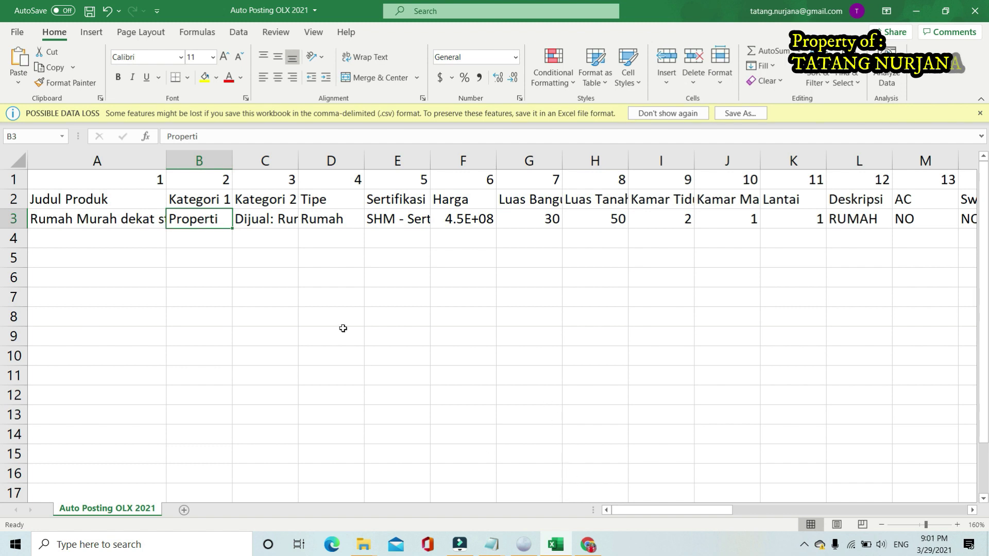
click(268, 220)
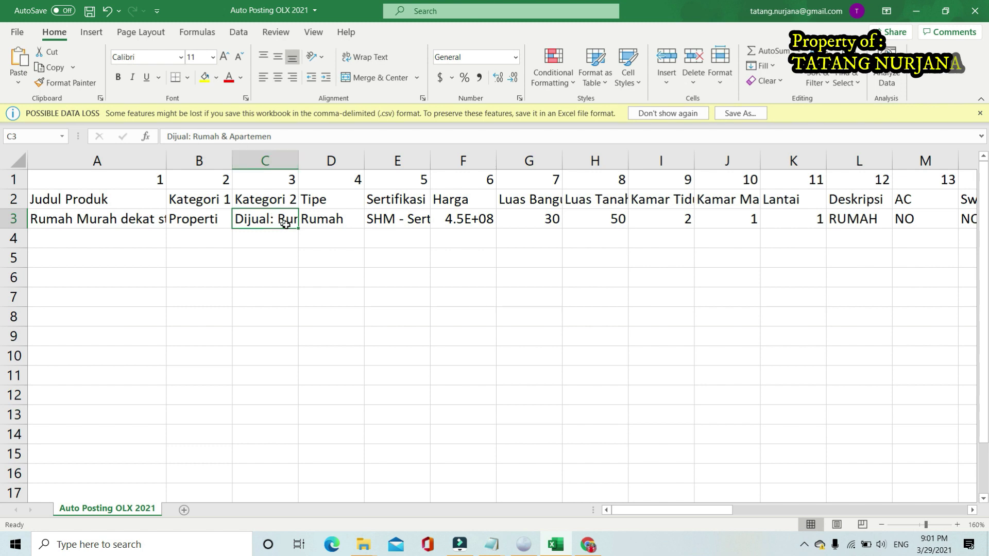
click(275, 242)
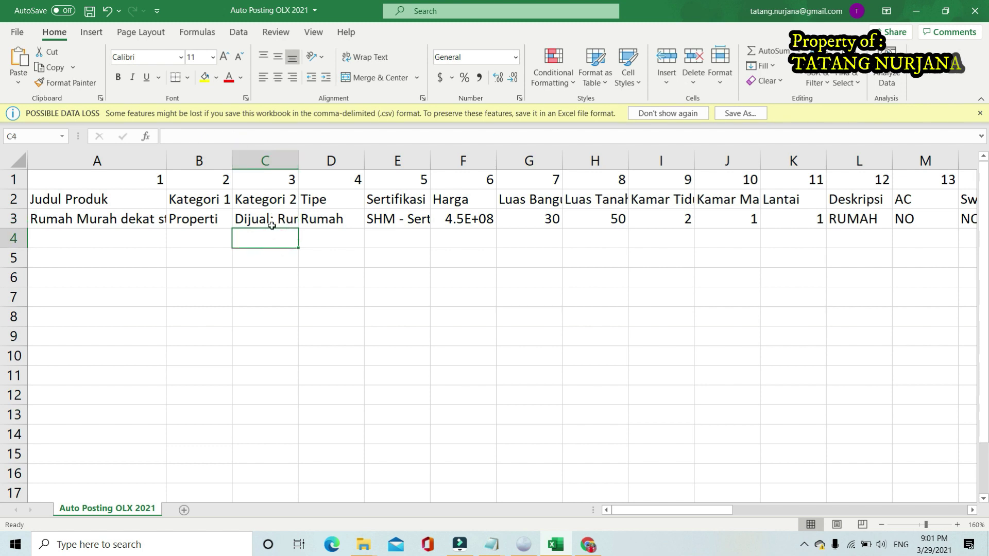
click(270, 225)
click(322, 222)
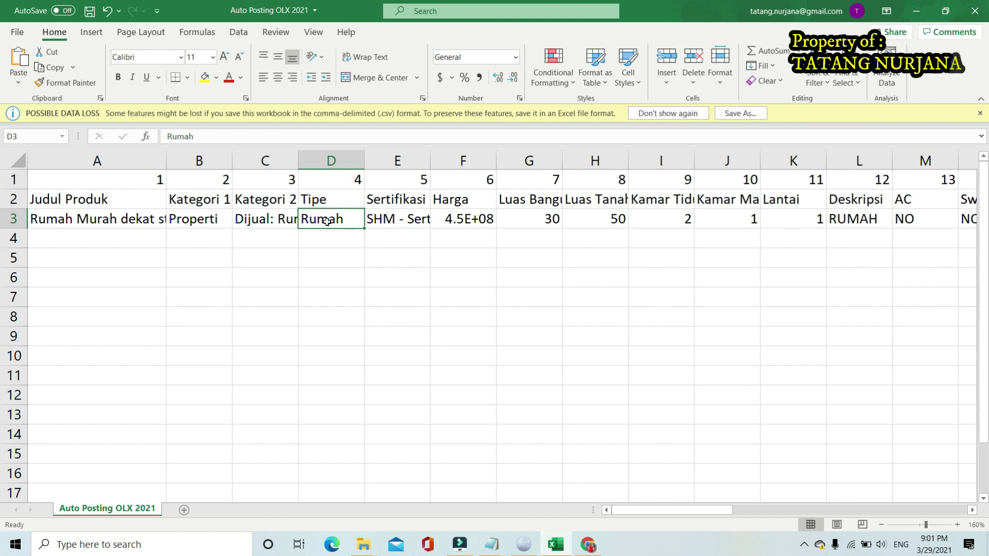
click(395, 220)
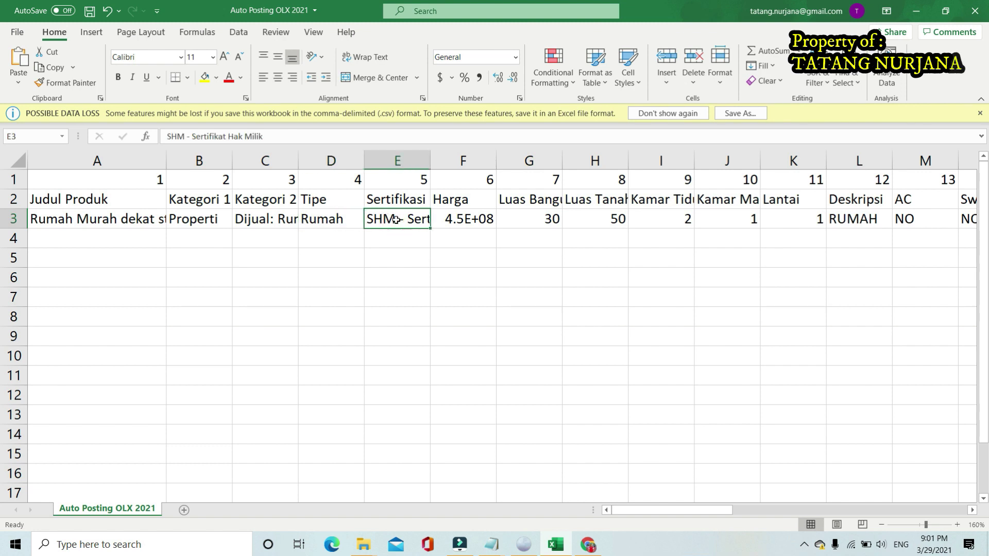
drag(648, 511, 651, 511)
click(396, 237)
click(400, 222)
Set the OLX form's certificate to SHM - Sertifikat Hak Milik
click(492, 447)
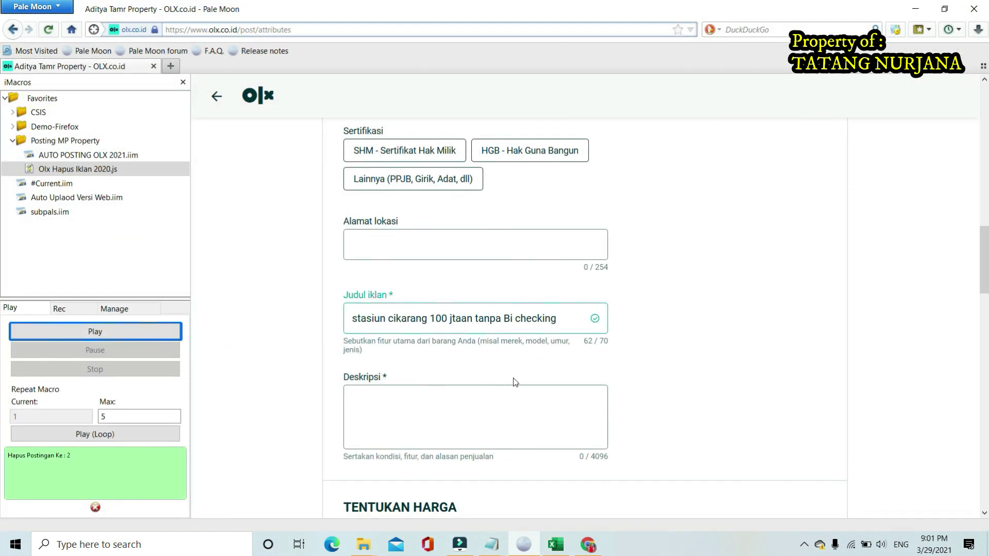
click(421, 175)
click(394, 151)
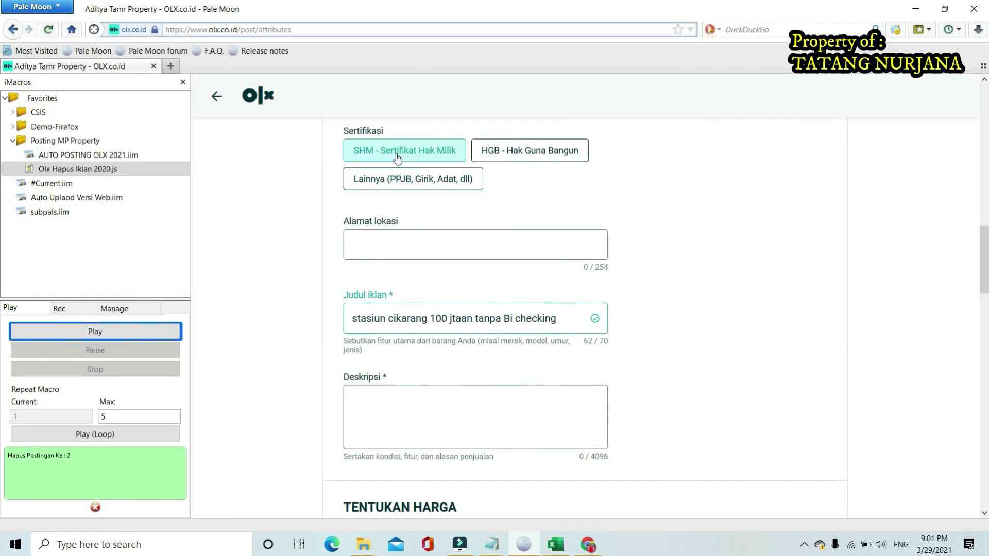
scroll(463, 191, up, 2)
click(381, 222)
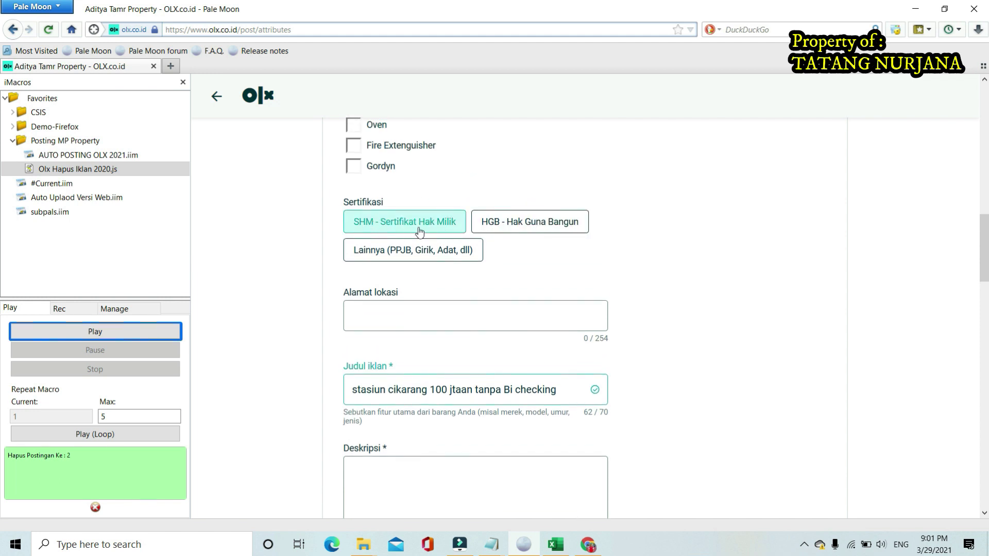
Review the Sertifikasi text in E3 without changing it
click(551, 545)
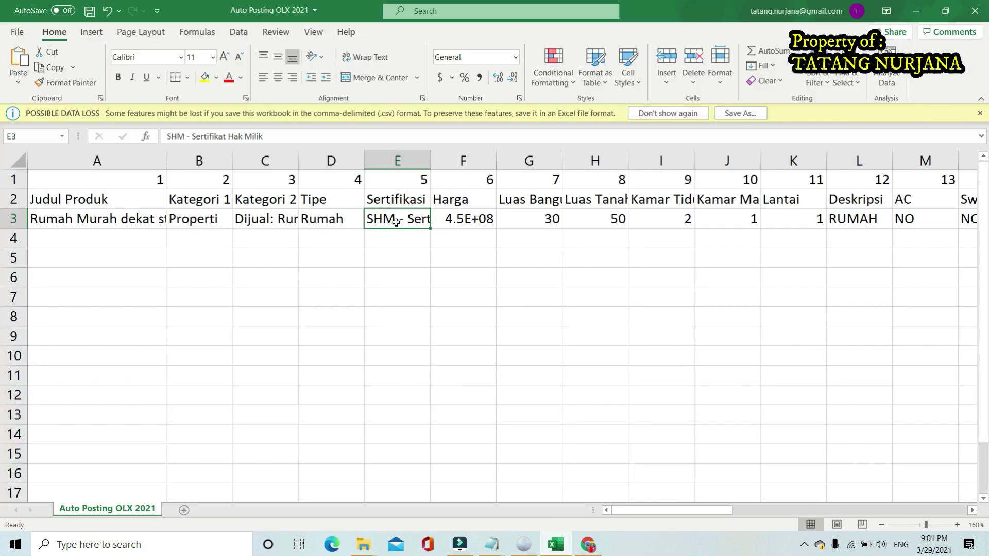
click(268, 138)
drag(284, 137, 162, 137)
click(423, 314)
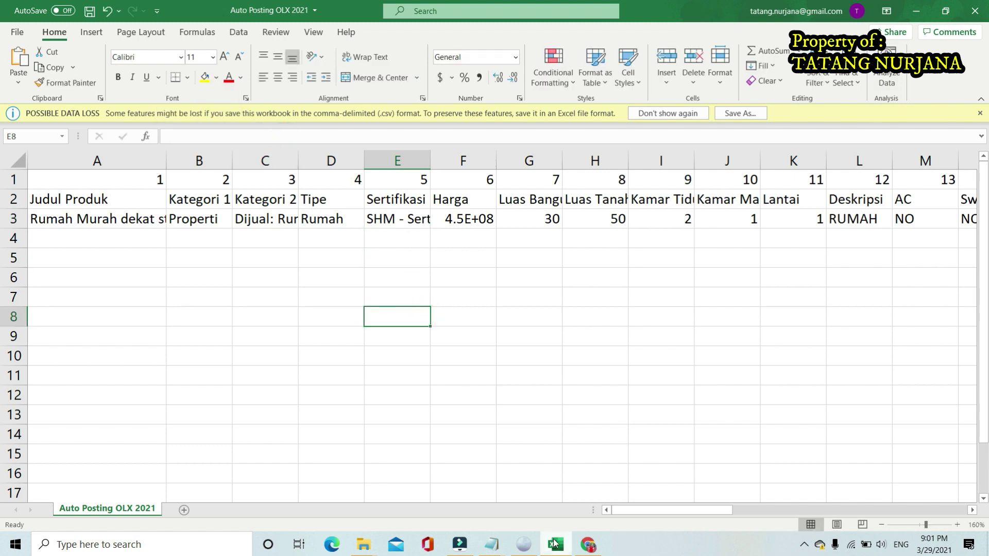
mouse_move(587, 546)
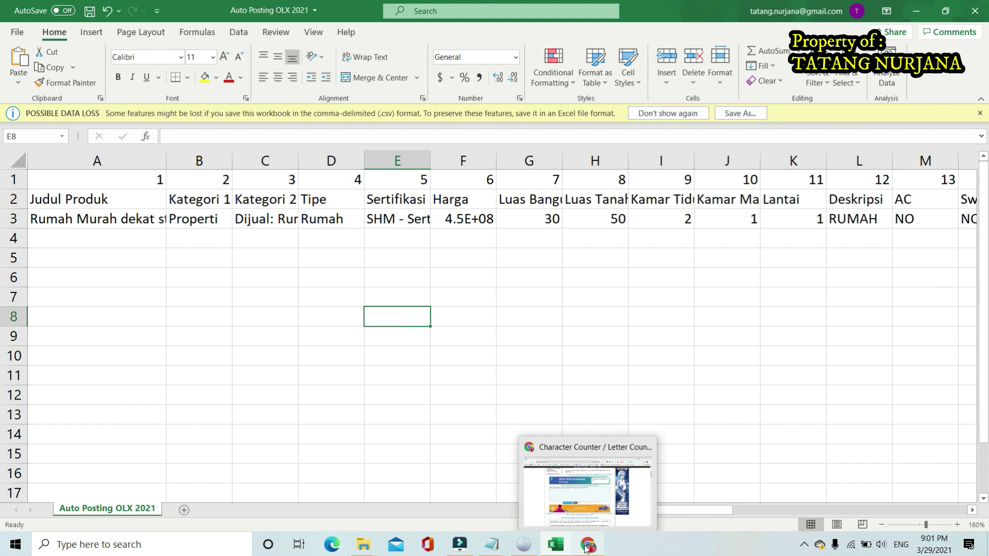
click(524, 547)
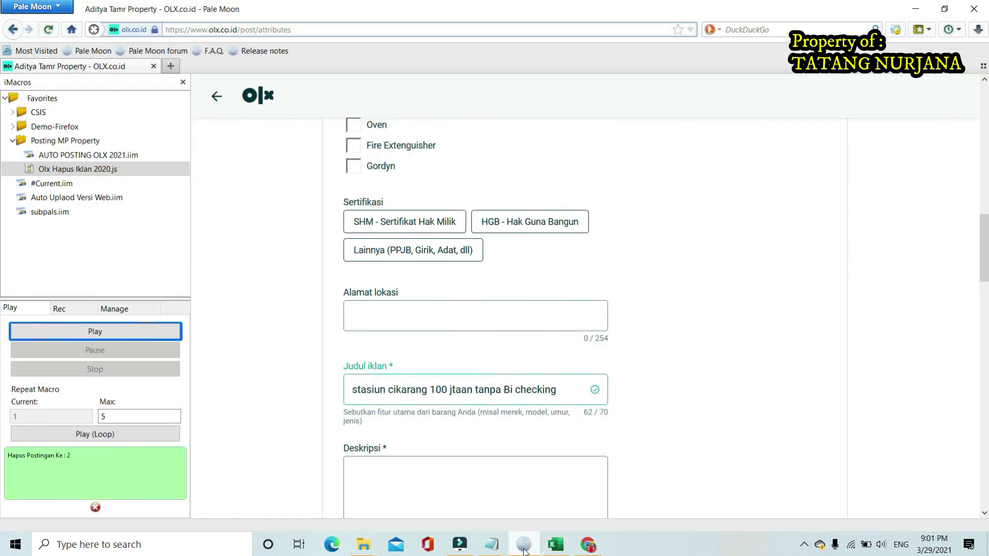
Choose HGB - Hak Guna Bangun on the OLX form, then review Excel's Sertifikasi and Harga cells
click(504, 225)
click(555, 544)
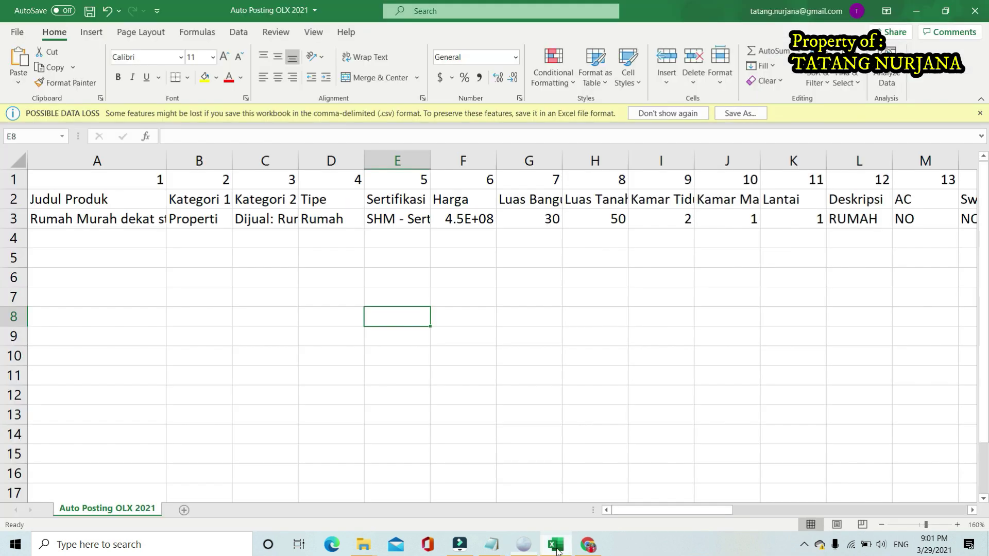
click(387, 219)
click(463, 217)
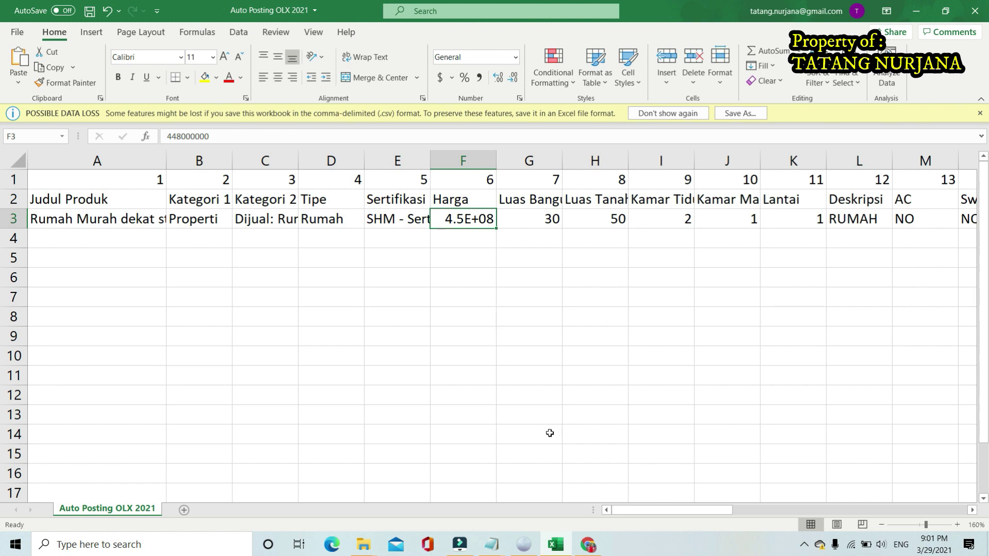
Look up the 171 jt promo price in the Notepad ad copy
click(492, 545)
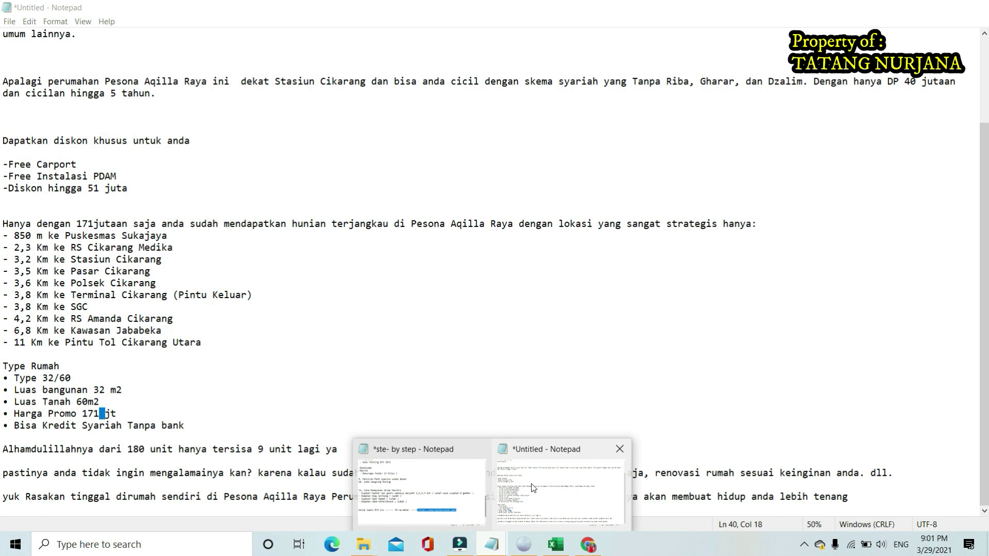
click(533, 486)
drag(99, 413, 82, 413)
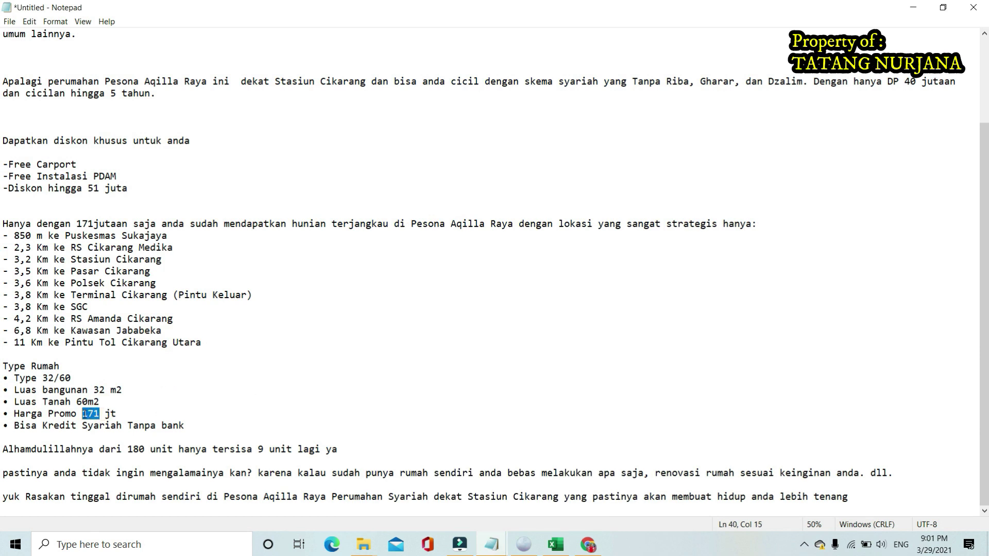
click(343, 408)
Enter 171000000 as the Harga price in F3
click(556, 545)
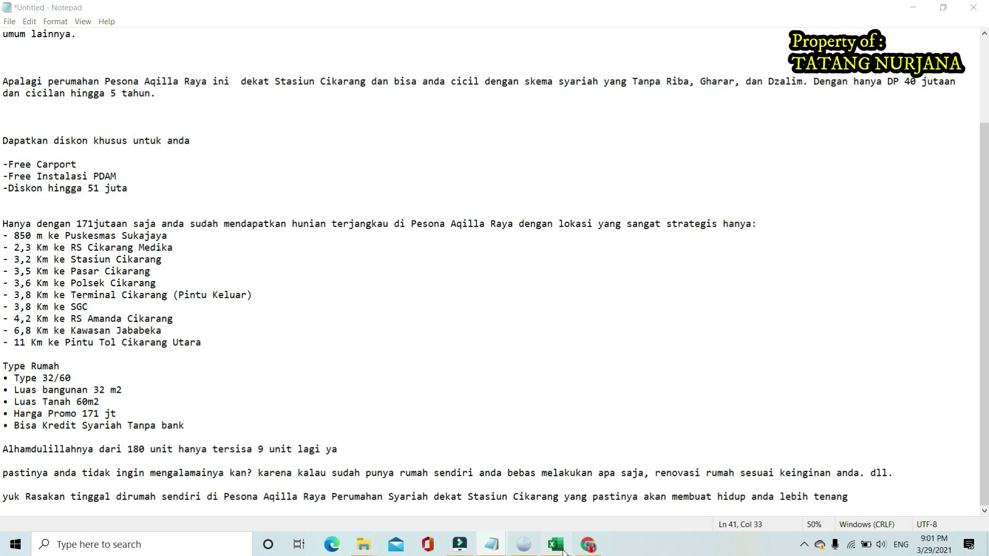
click(435, 294)
click(448, 219)
text(17)
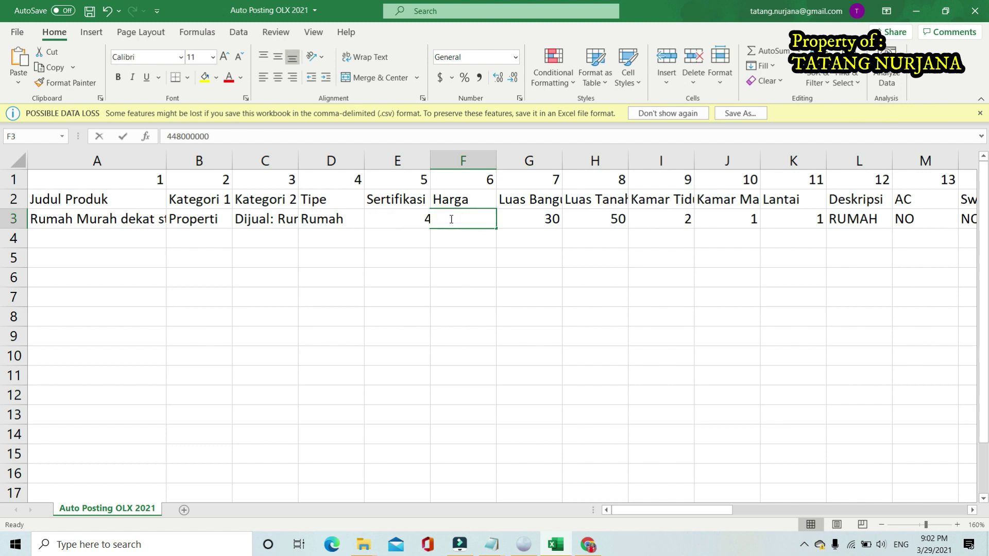
text(1)
text(000000)
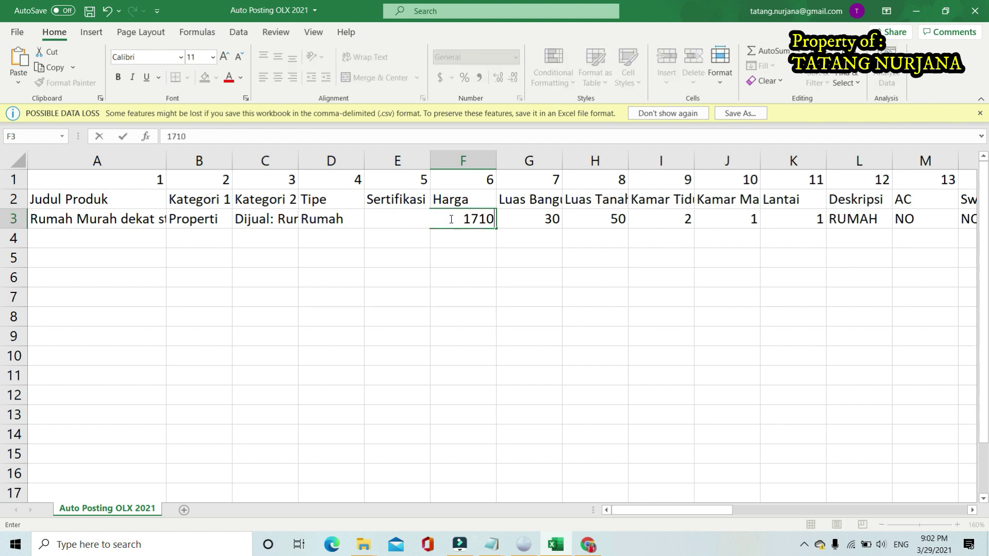
key(Return)
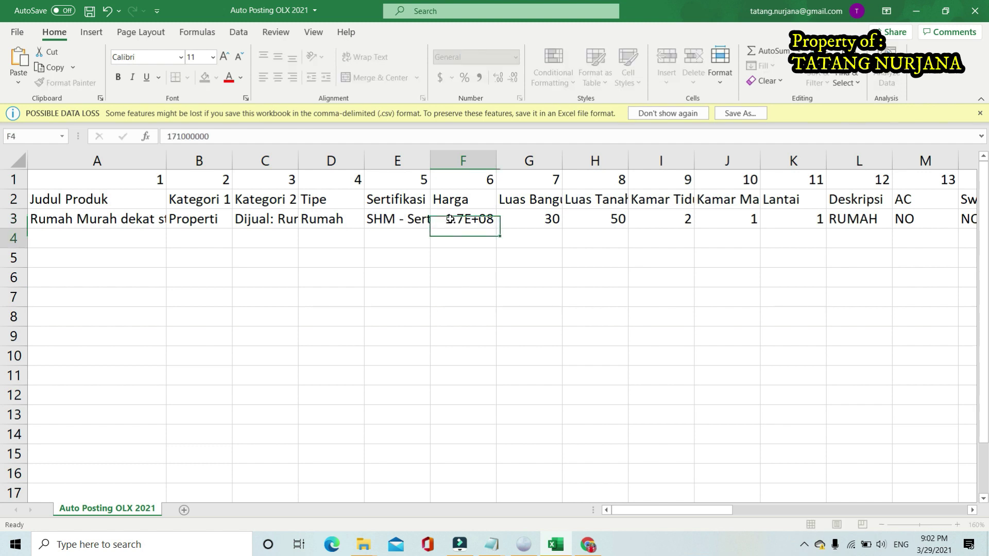
click(449, 219)
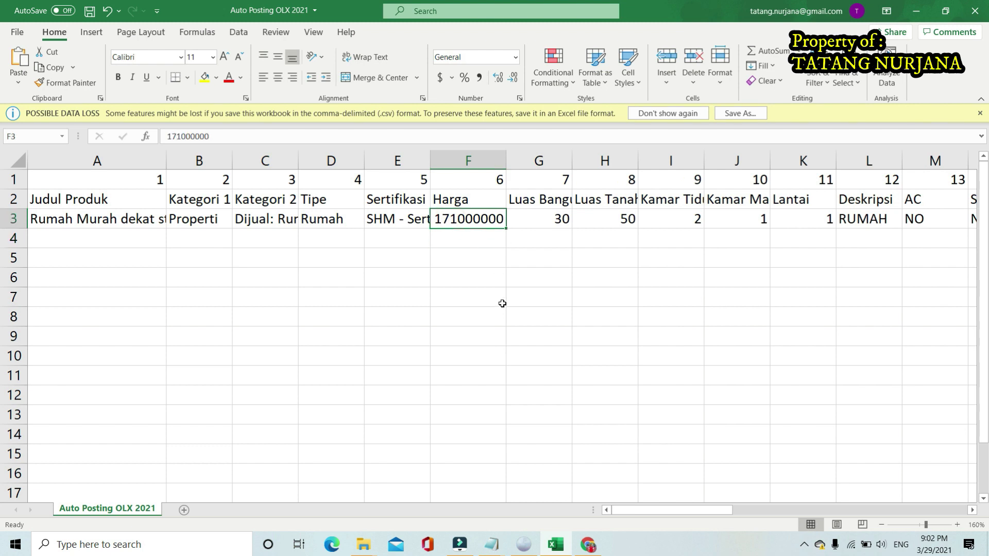
click(535, 221)
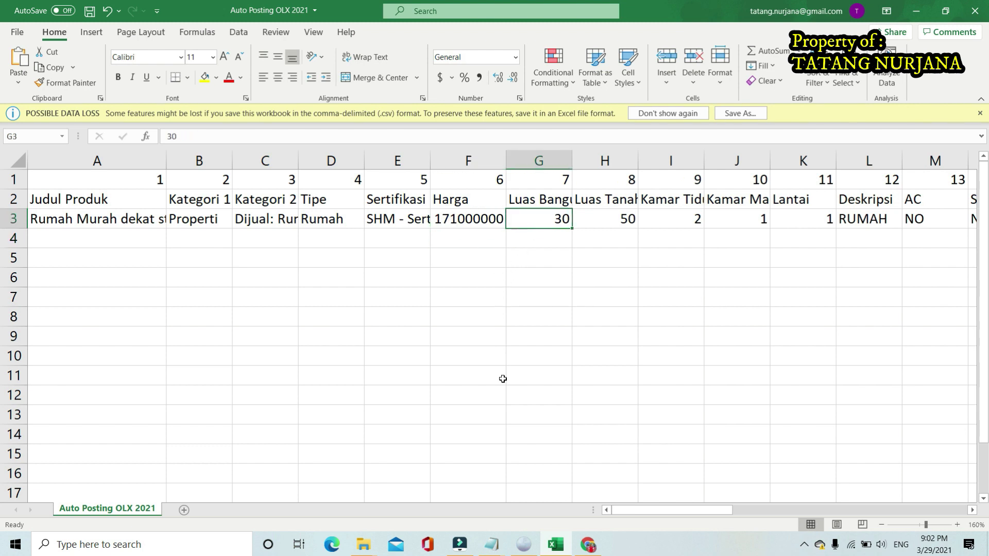
Find Type 32/60 in the house notes and enter building area 32 in G3
click(492, 545)
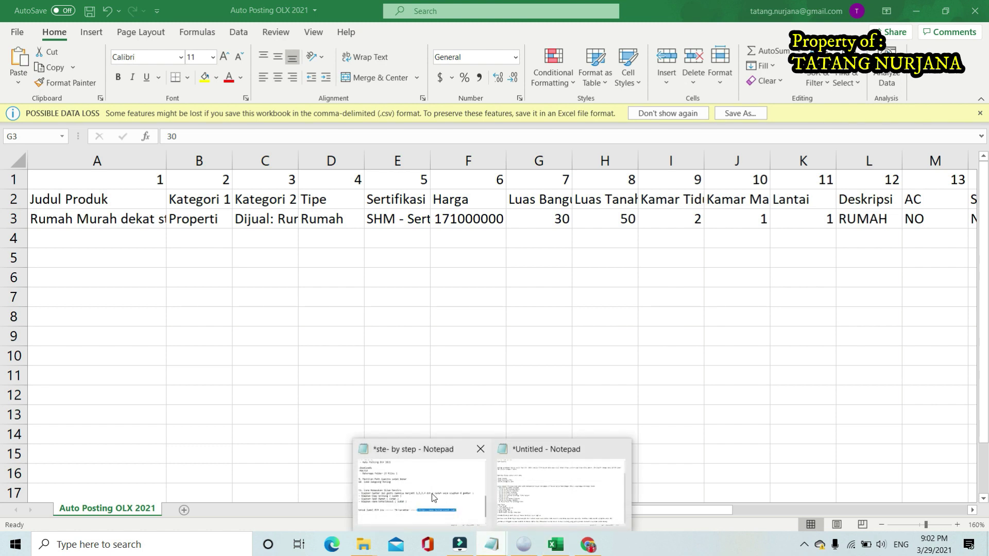
click(534, 498)
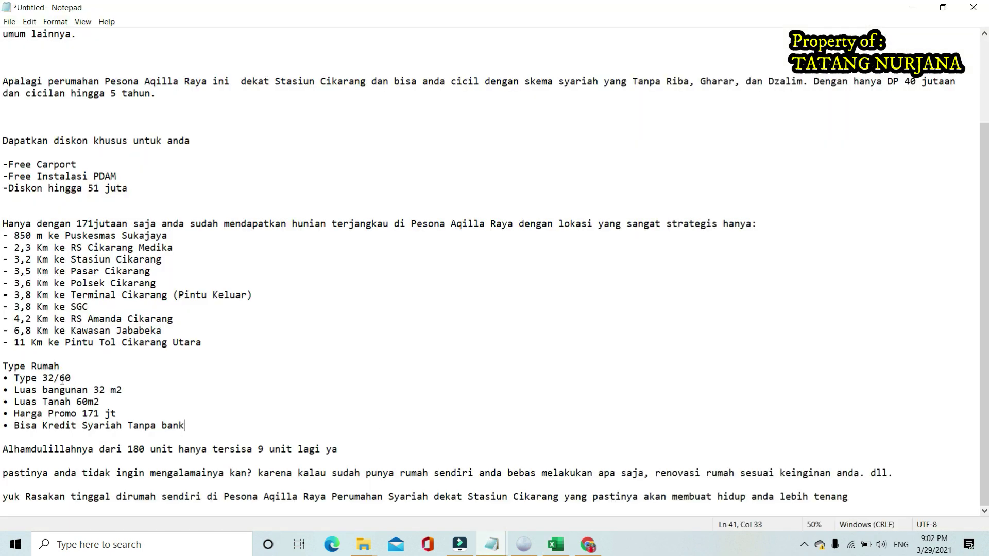
scroll(40, 411, up, 3)
scroll(215, 292, down, 6)
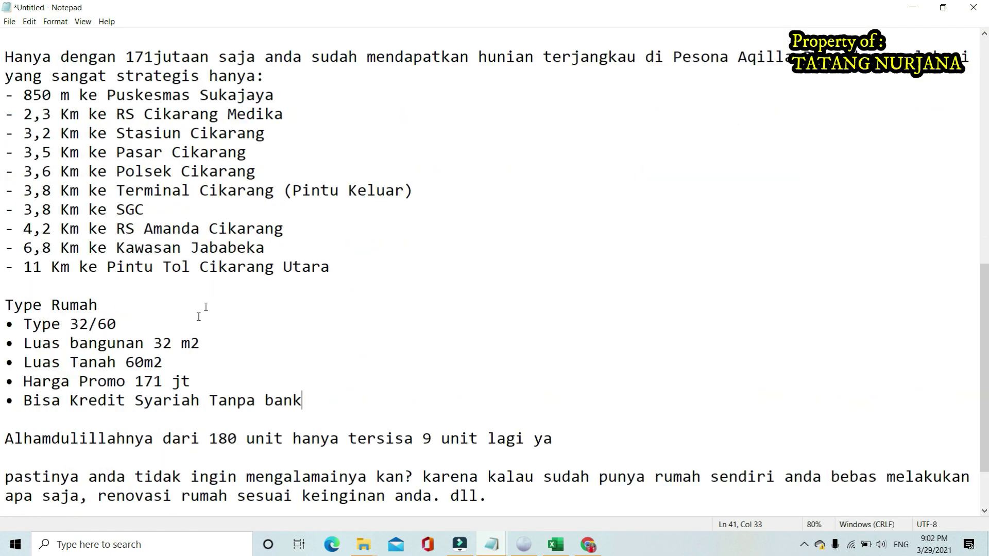
double_click(89, 324)
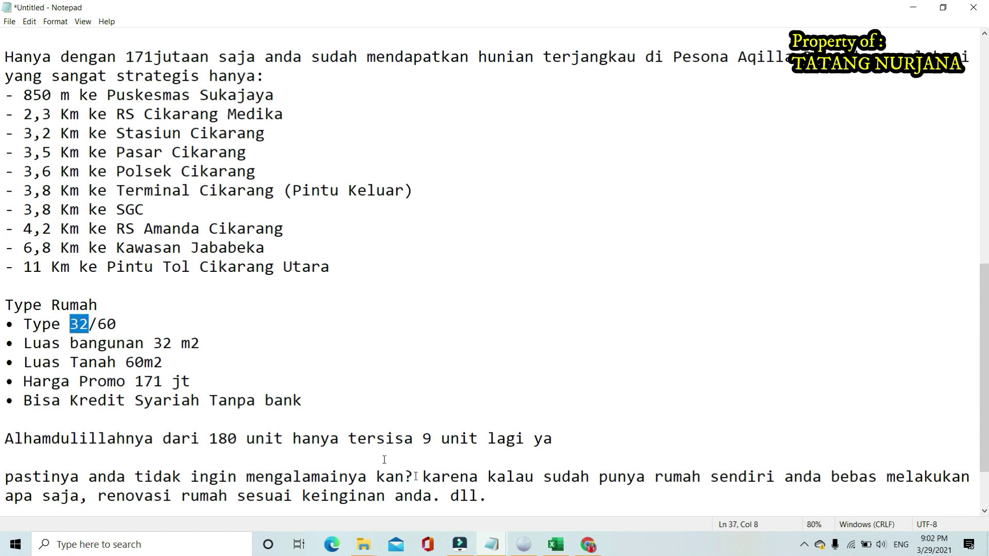
click(555, 545)
click(543, 313)
click(546, 220)
text(32)
key(Tab)
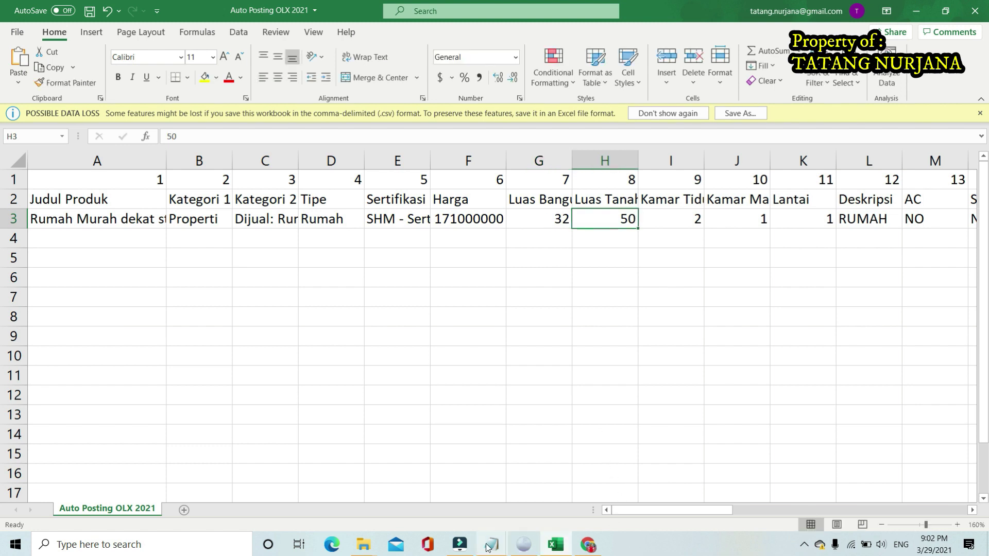
After rechecking the notes, enter land area 60 in H3
mouse_move(473, 521)
mouse_move(455, 504)
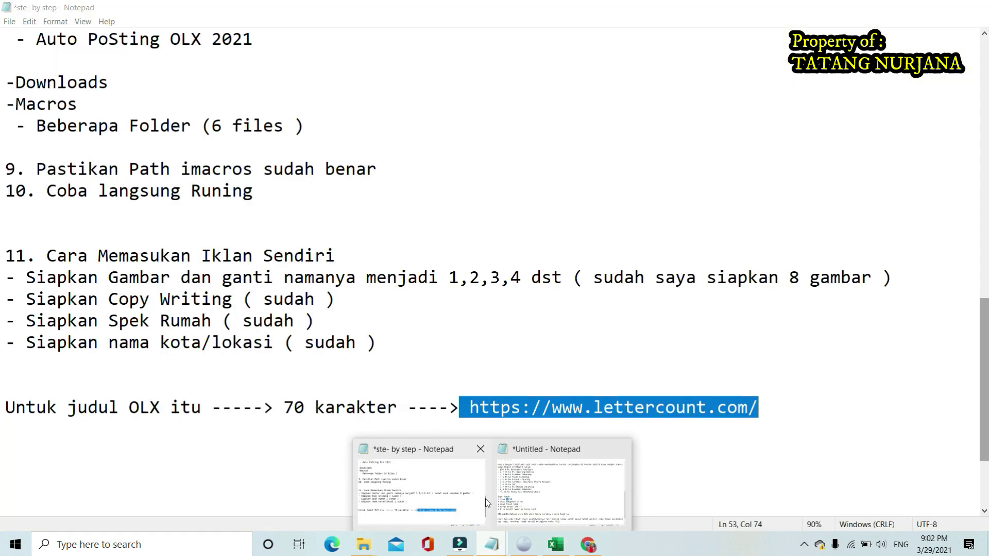
click(542, 502)
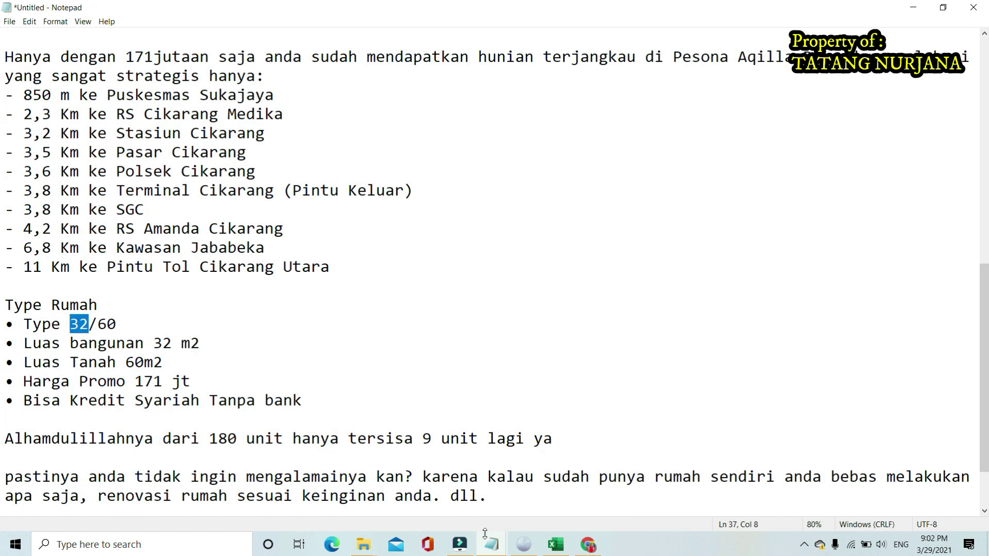
click(555, 544)
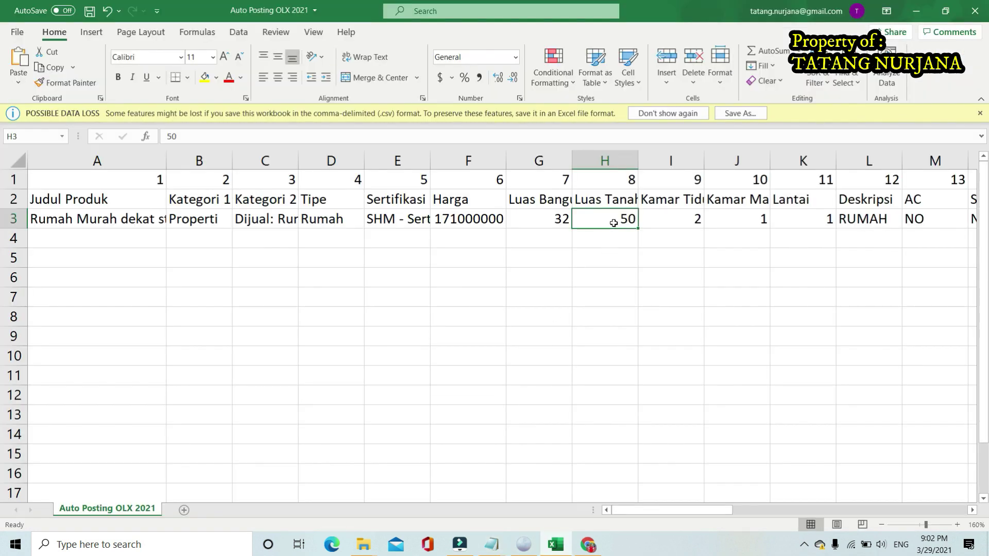
text(60)
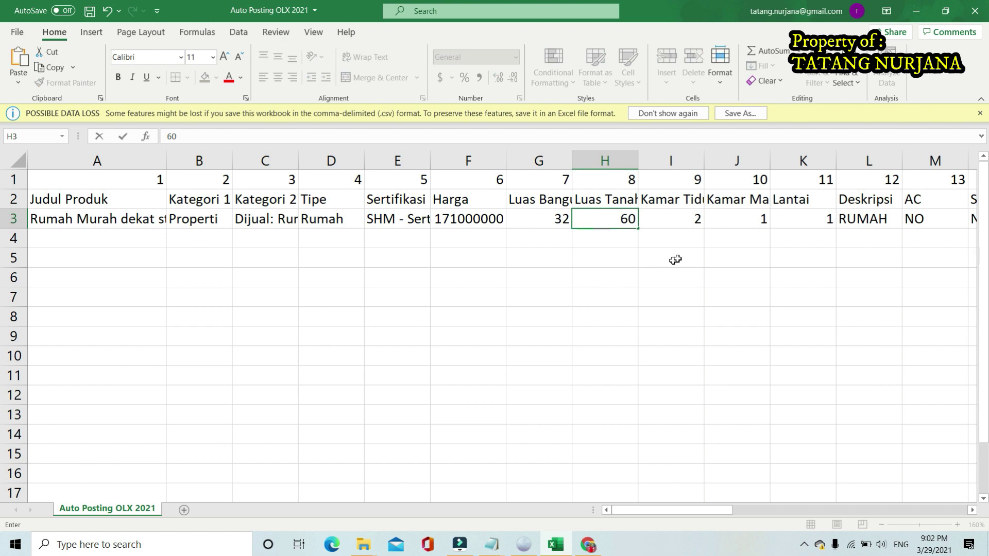
click(672, 220)
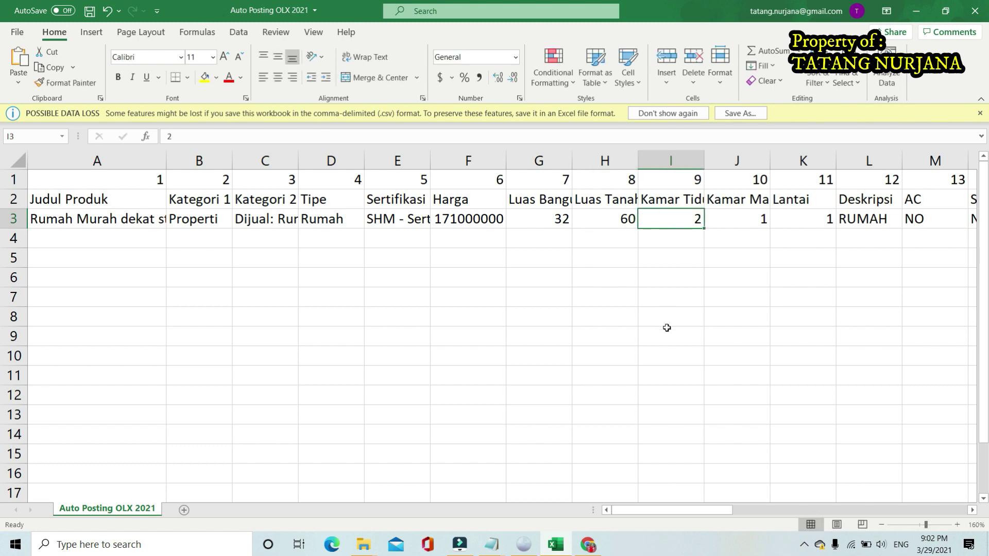
Enter 2 bedrooms in I3 and 1 bathroom in J3
text(2)
key(Return)
drag(679, 512, 714, 502)
click(402, 218)
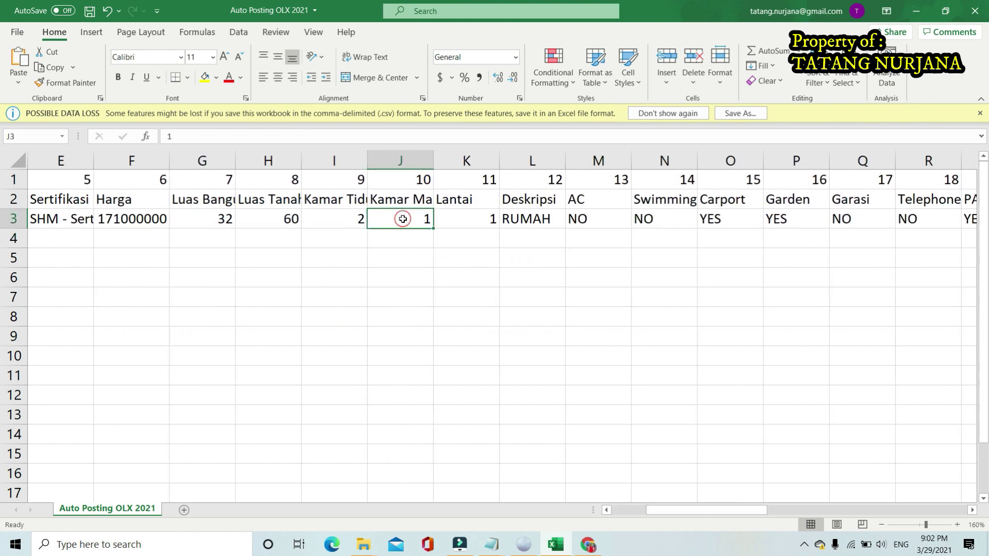
double_click(171, 137)
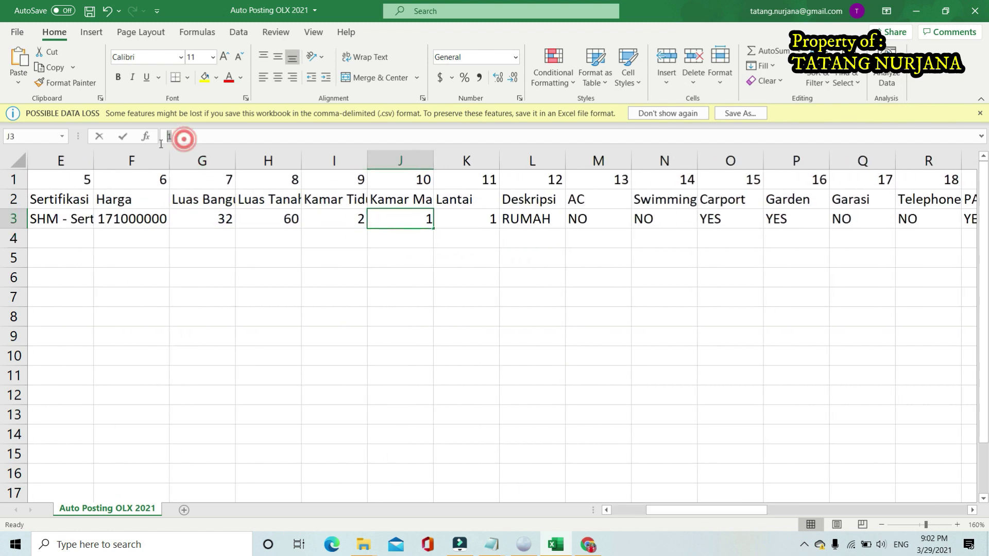
text(1)
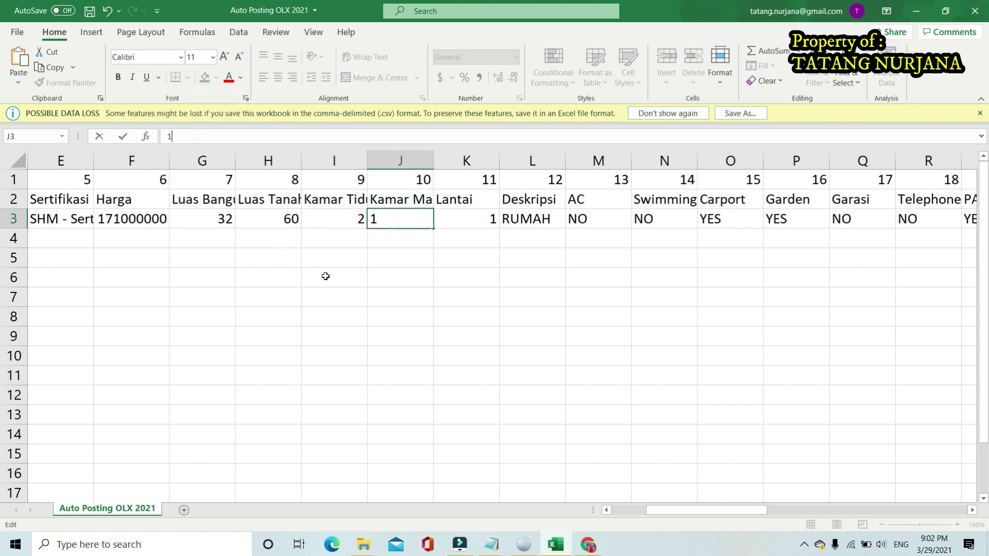
click(461, 220)
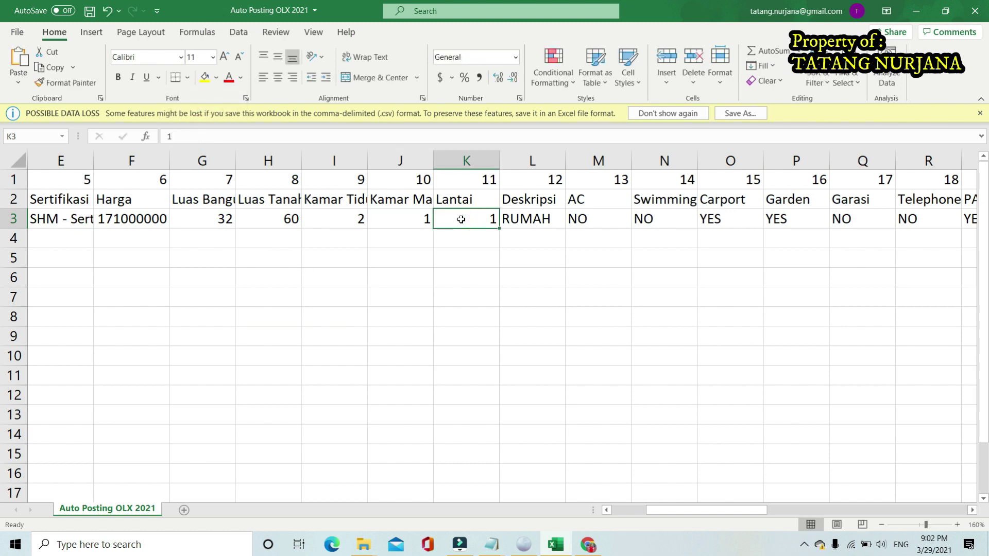
click(530, 220)
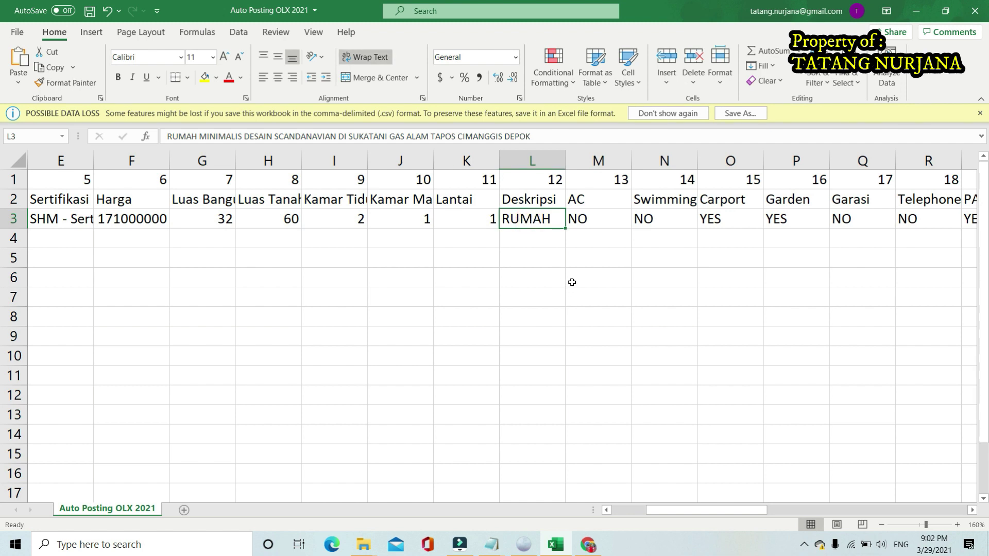
Copy the entire house description text from the Untitled Notepad window
click(492, 544)
click(523, 497)
click(354, 278)
scroll(354, 279, up, 8)
scroll(354, 279, up, 2)
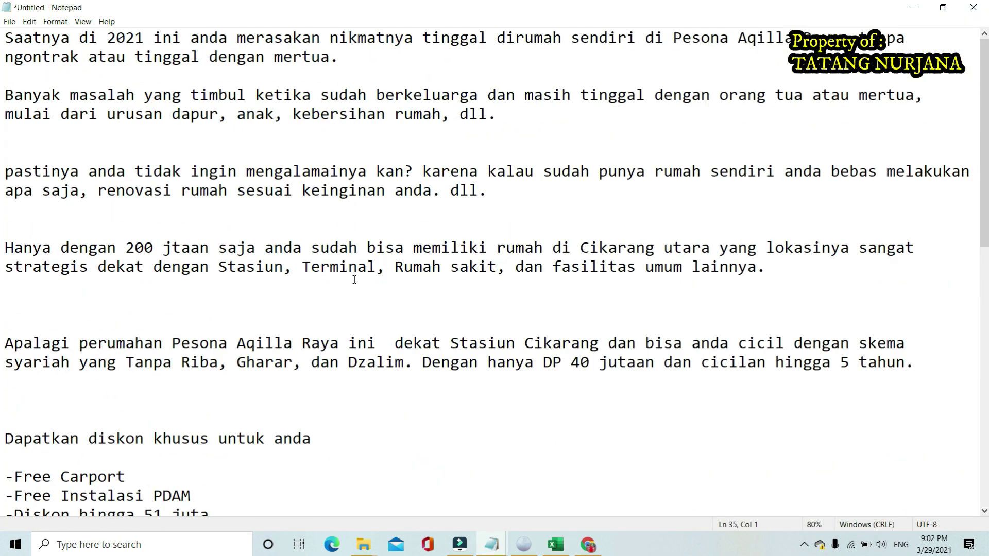
scroll(354, 280, down, 10)
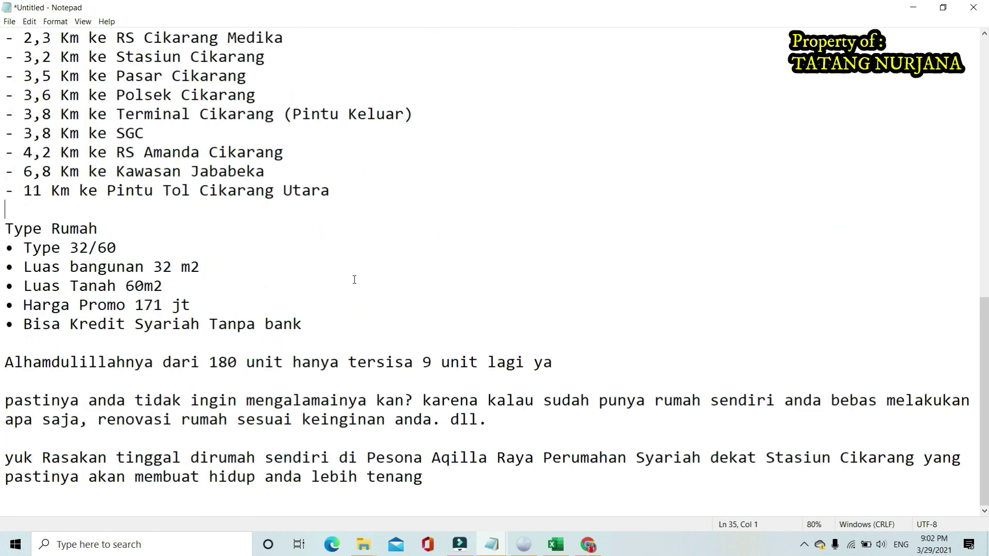
key(ctrl+a)
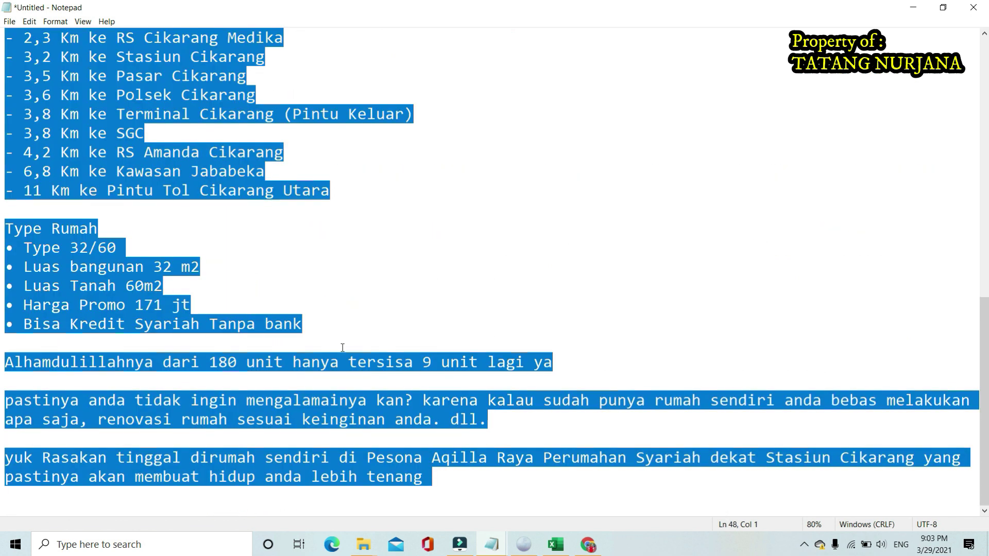
right_click(337, 365)
click(380, 230)
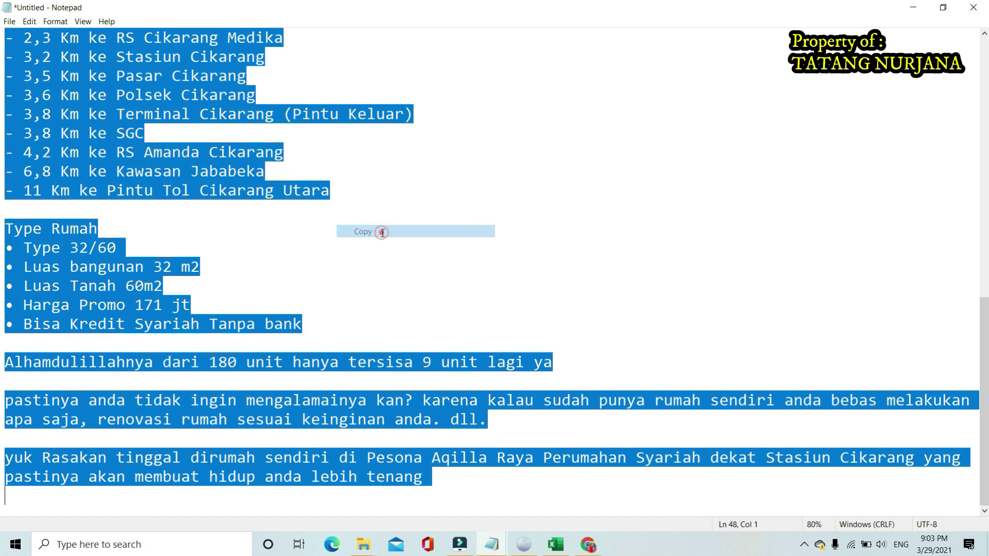
Return to the Excel workbook and select the Deskripsi cell L3
click(556, 544)
click(514, 323)
click(528, 222)
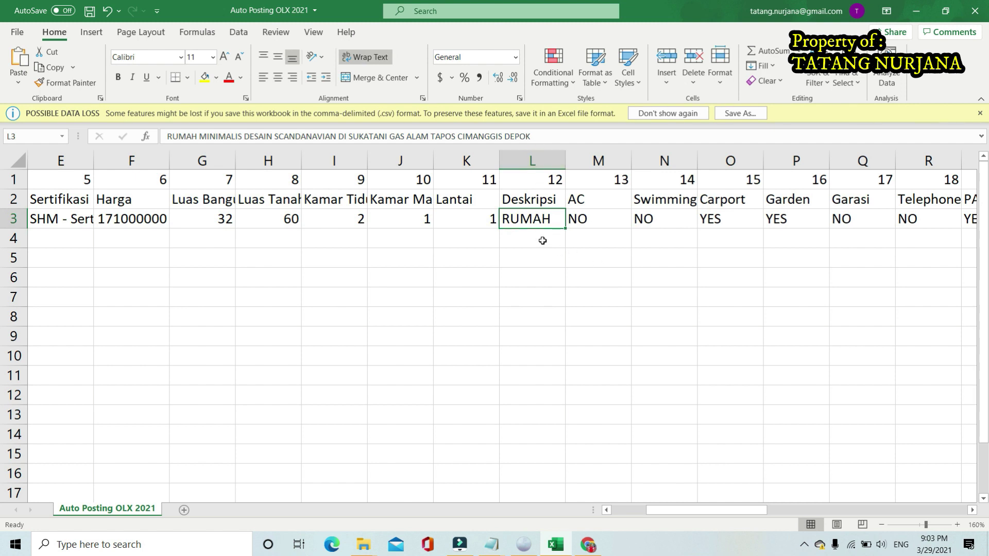
Turn on Wrap Text for the Deskripsi cell L3
click(544, 257)
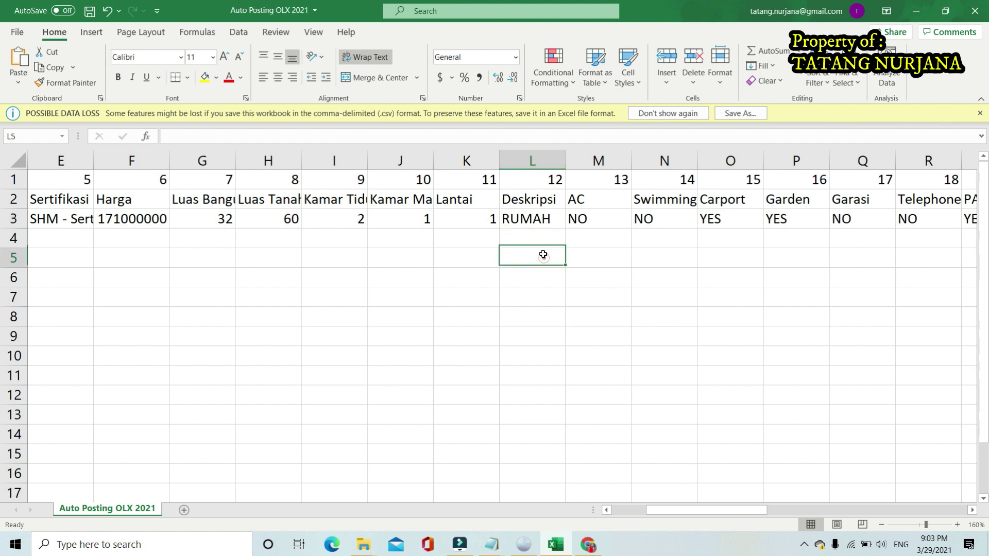
click(526, 223)
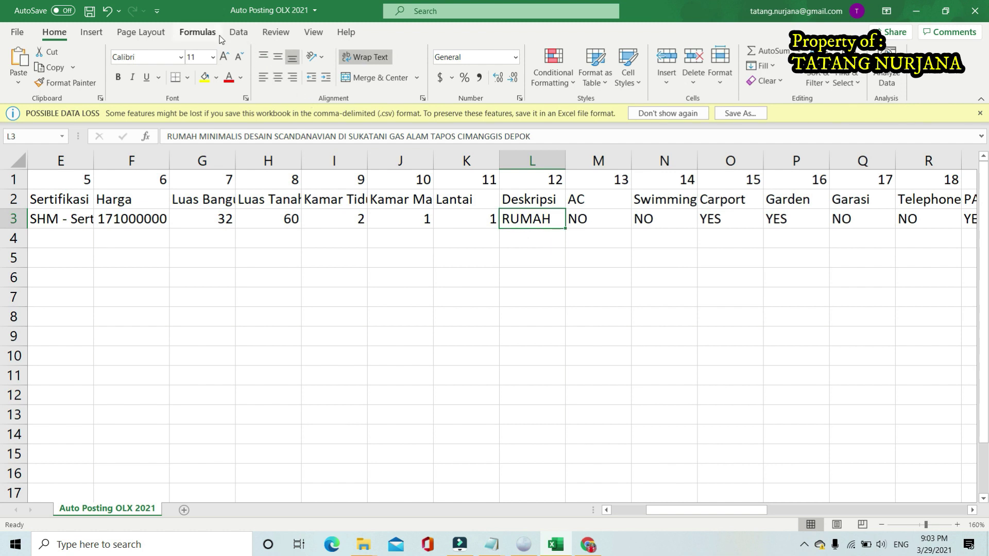
click(157, 37)
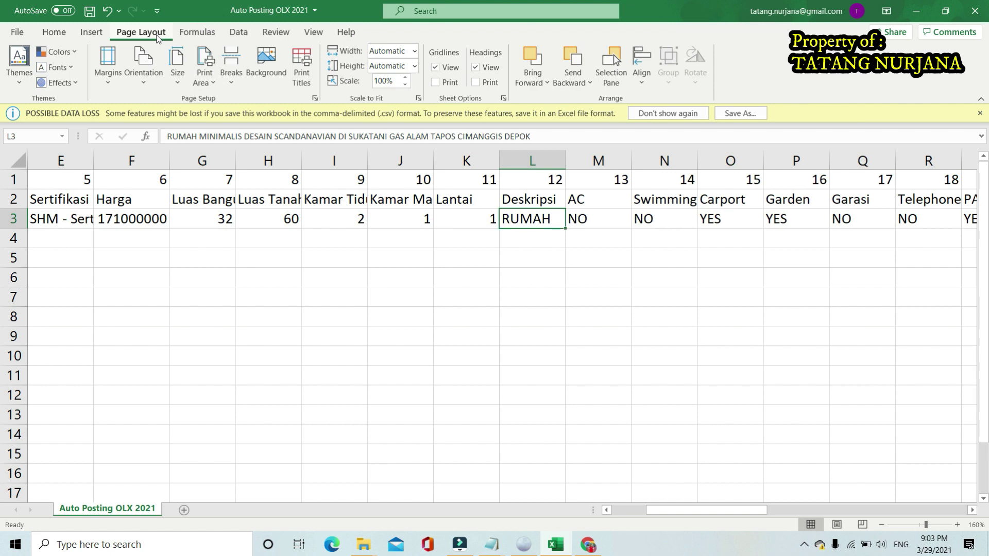
click(198, 33)
click(238, 33)
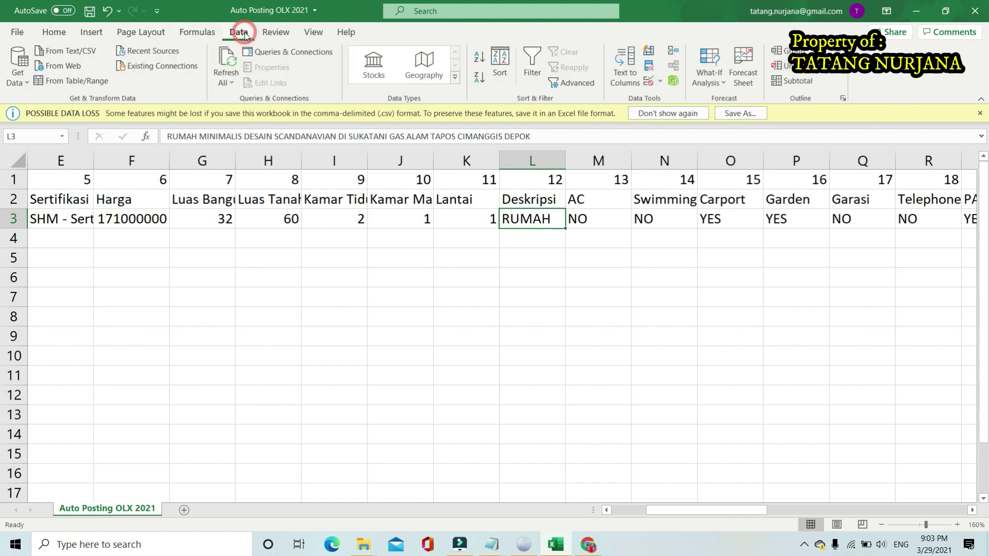
click(54, 33)
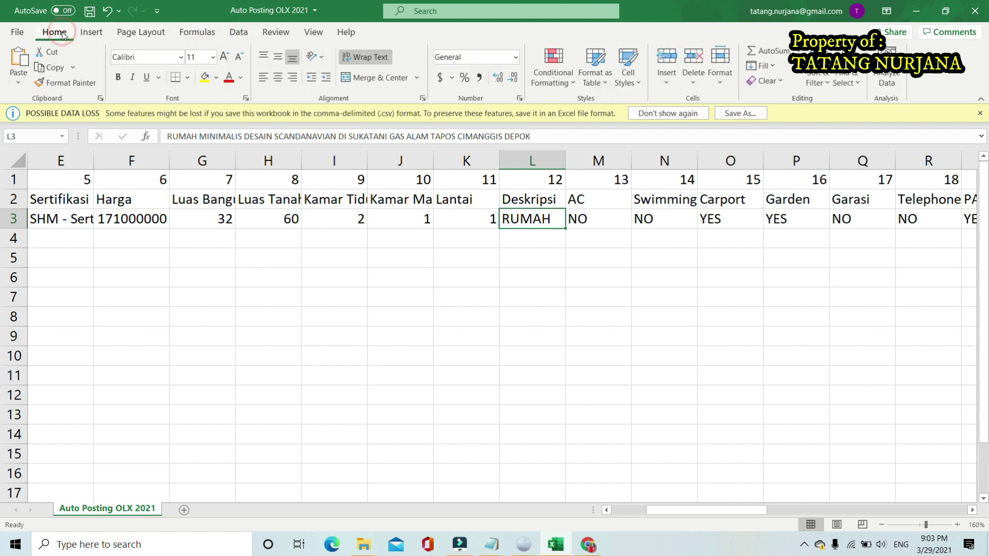
click(371, 58)
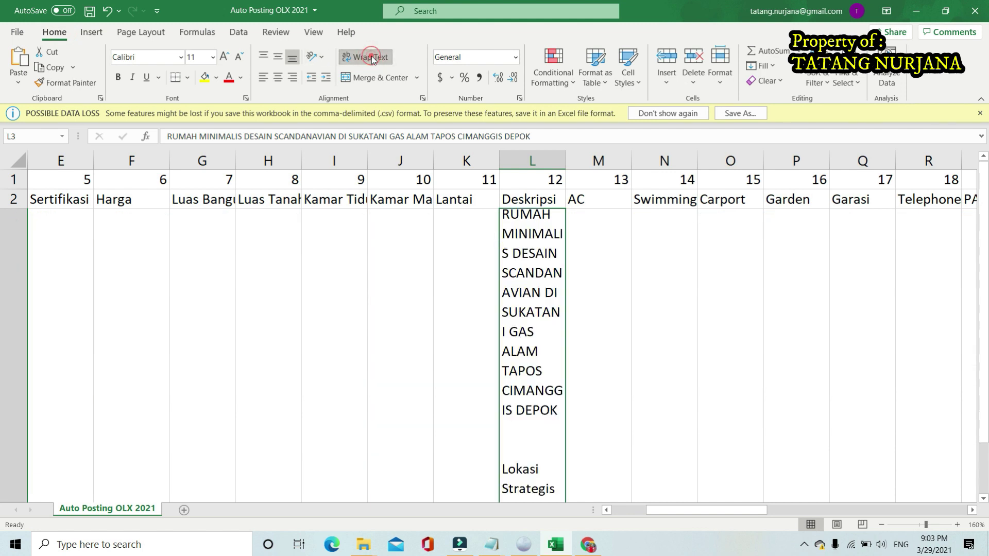
Review the old Sukatani Depok description in L3, toggling its wrapping off and on
double_click(524, 280)
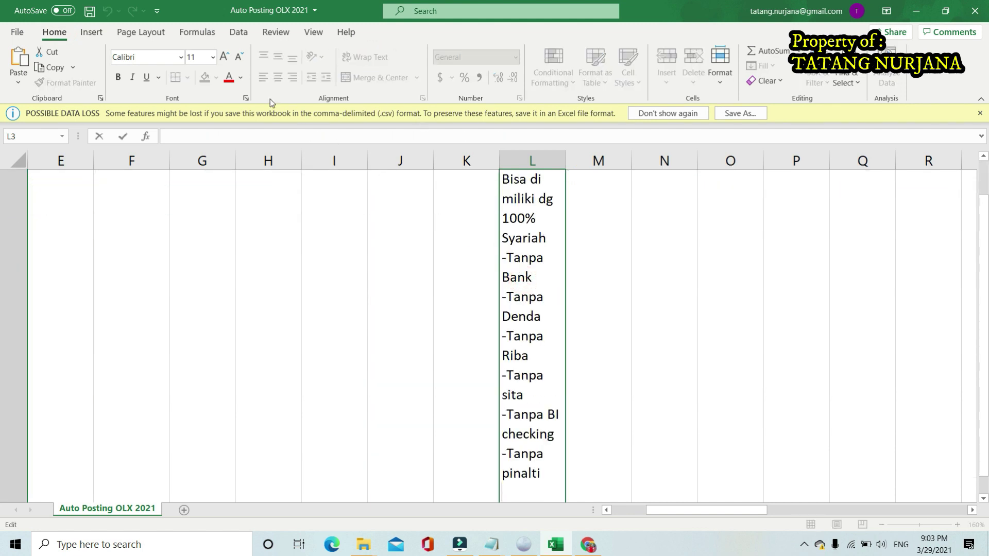
key(Escape)
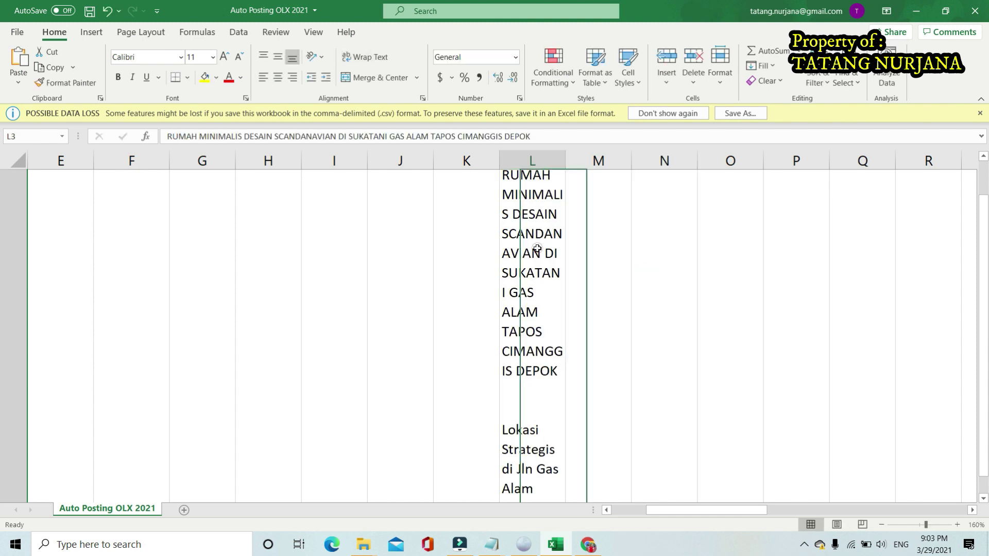
click(364, 57)
click(568, 246)
double_click(514, 181)
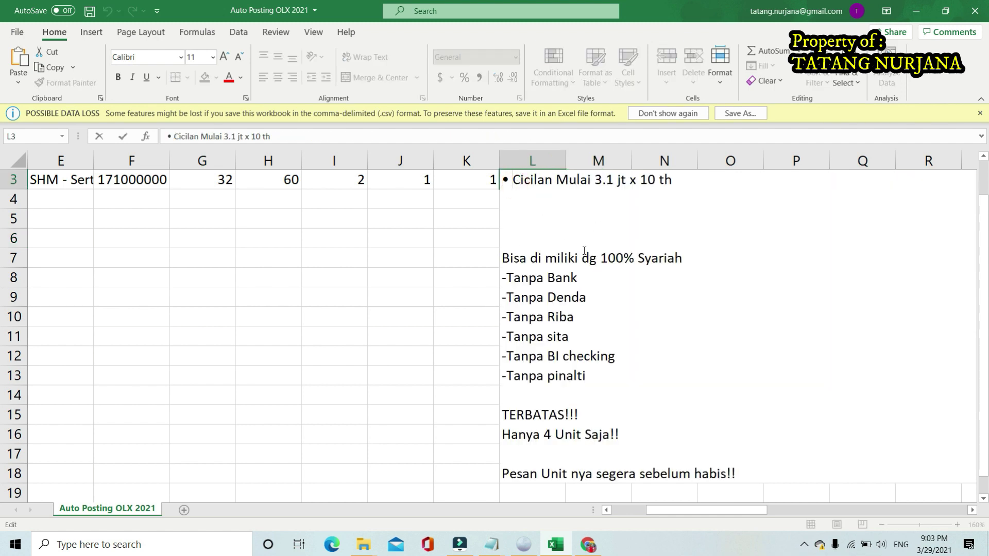
scroll(568, 294, down, 4)
scroll(569, 294, up, 5)
click(559, 281)
click(451, 270)
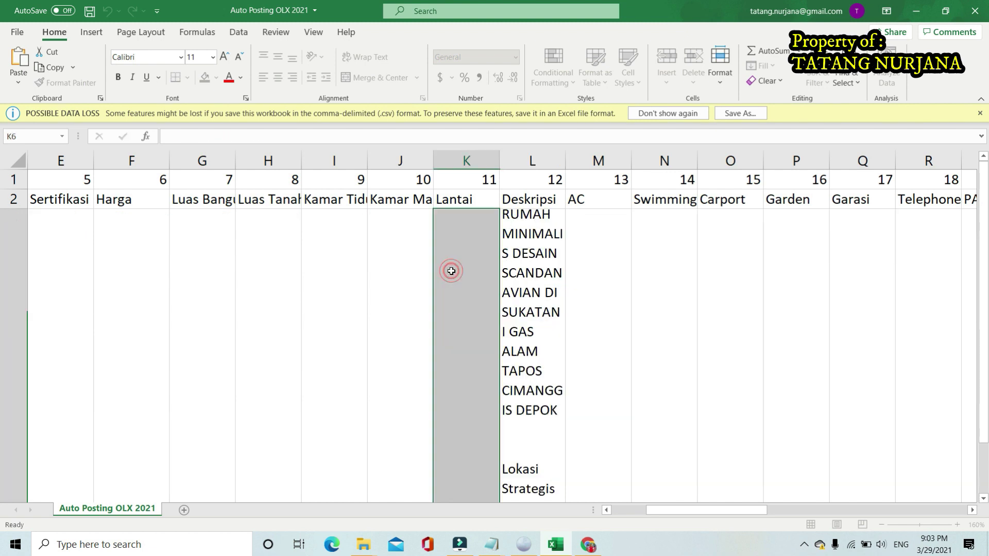
Check the M3 and N3 values, then reopen L3 for editing
click(589, 260)
click(666, 260)
scroll(602, 265, down, 5)
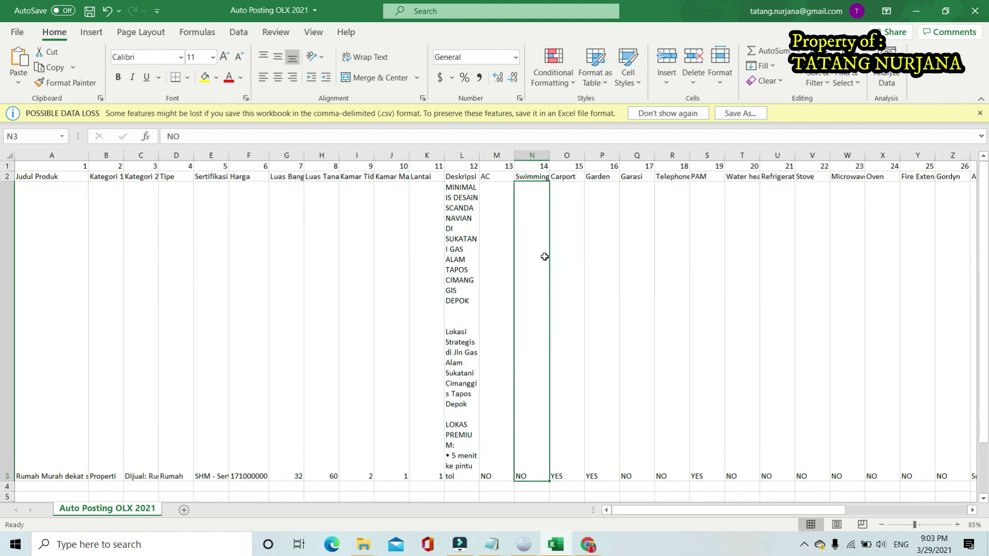
click(467, 267)
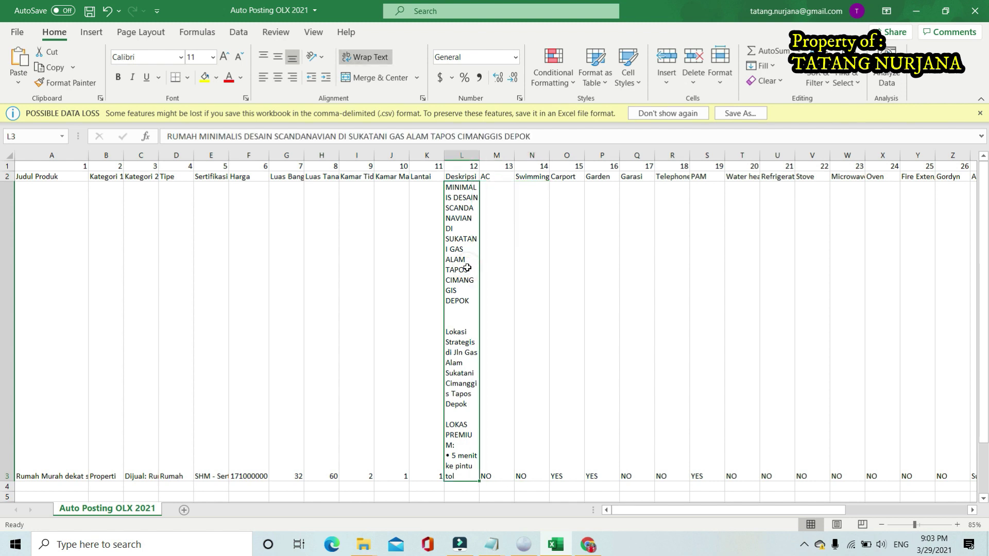
double_click(466, 267)
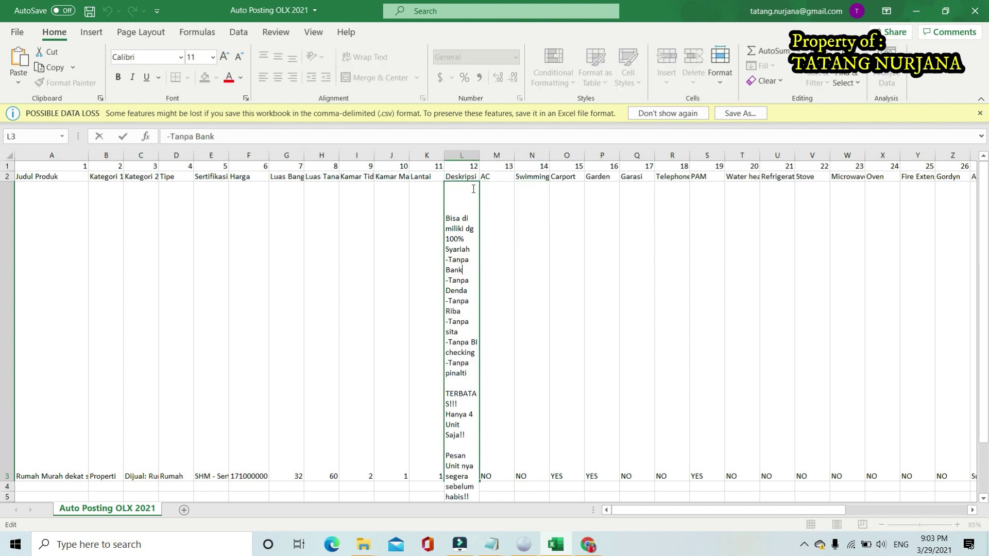
Widen column L and delete the old Sukatani description from L3
click(552, 247)
drag(477, 153, 617, 160)
click(554, 271)
click(745, 303)
click(578, 302)
double_click(578, 302)
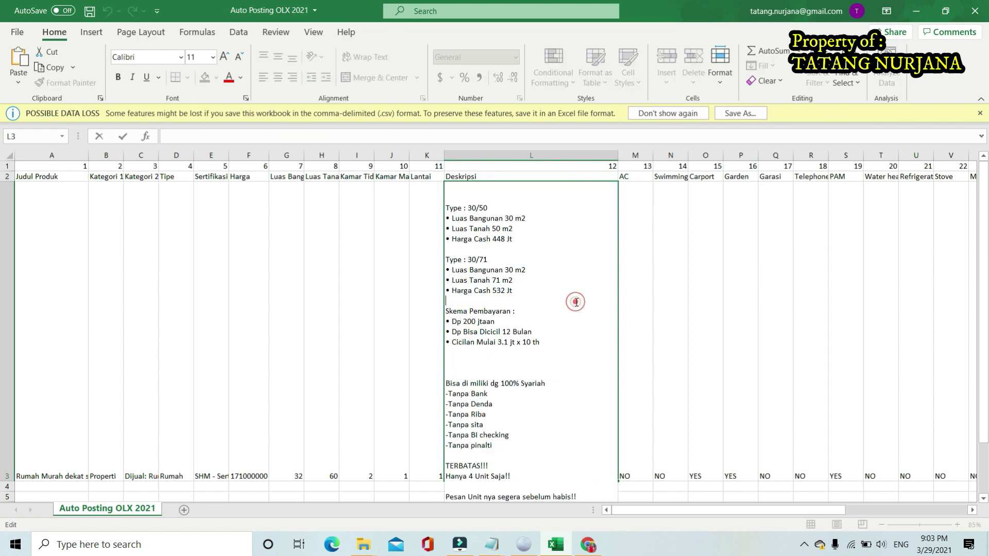
key(ctrl+a)
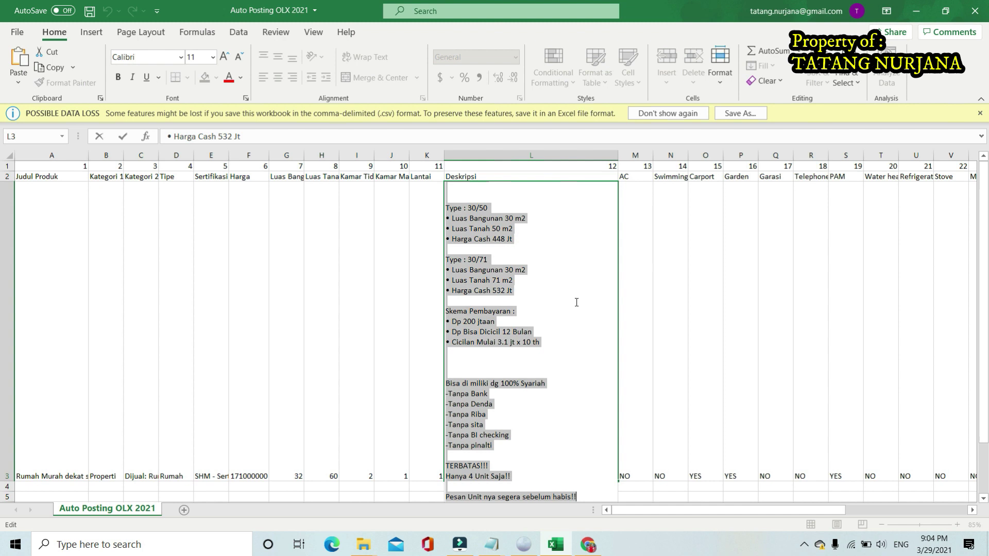
key(BackSpace)
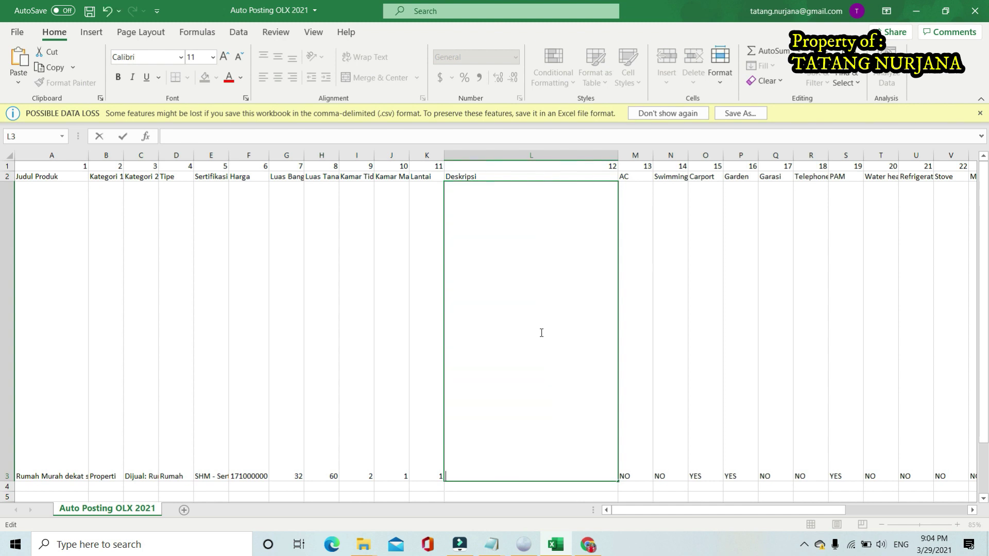
Copy the Pesona Aqilla Raya description from Notepad and paste it into L3
click(491, 544)
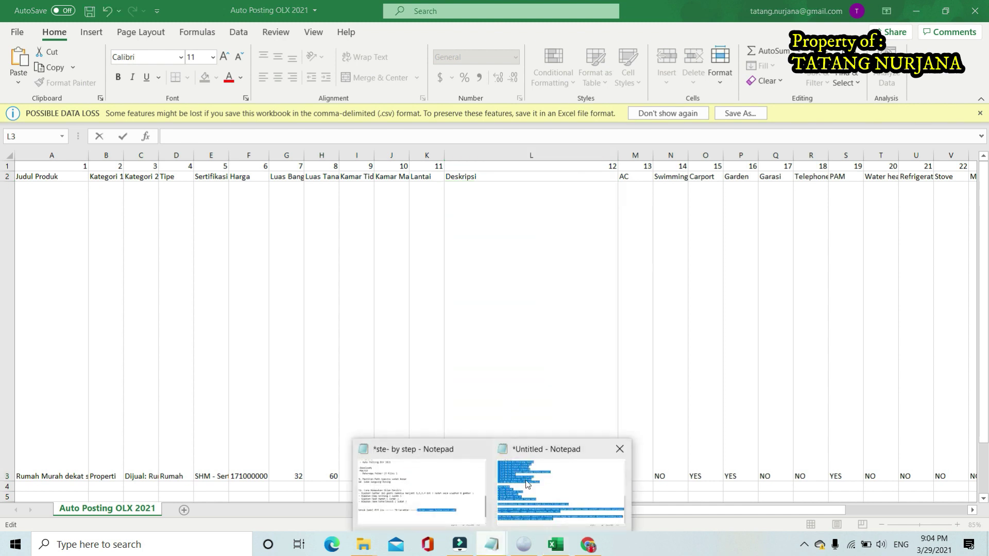
click(528, 484)
right_click(222, 169)
click(261, 206)
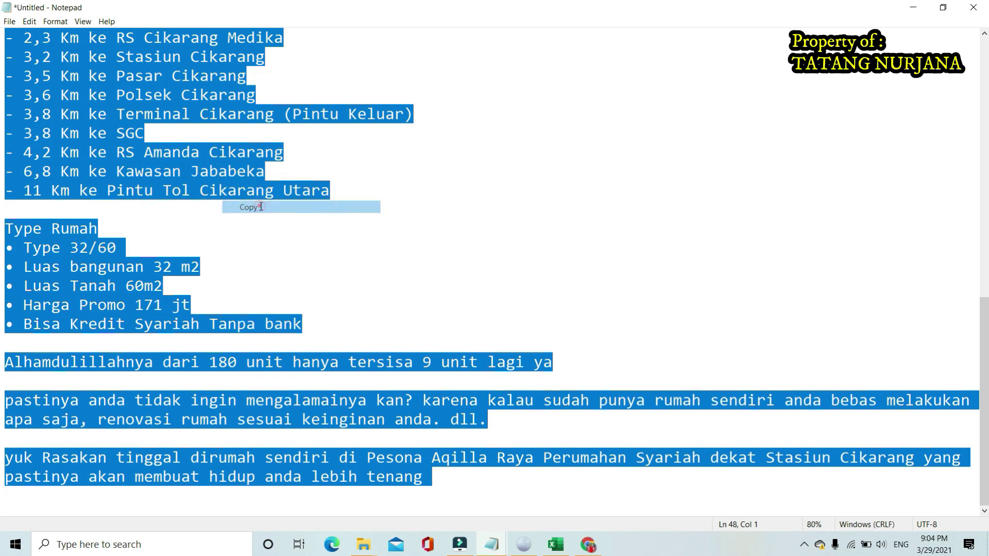
click(570, 546)
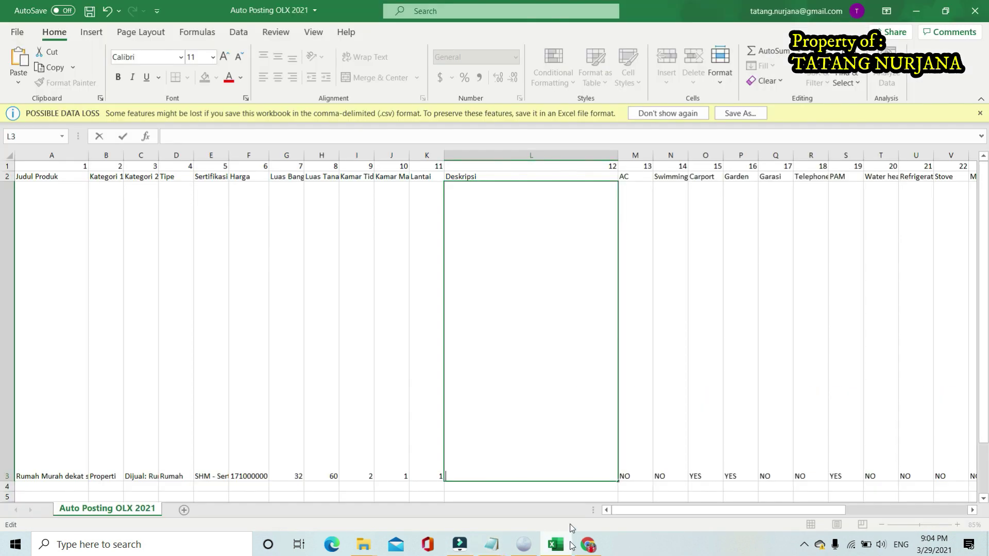
right_click(508, 284)
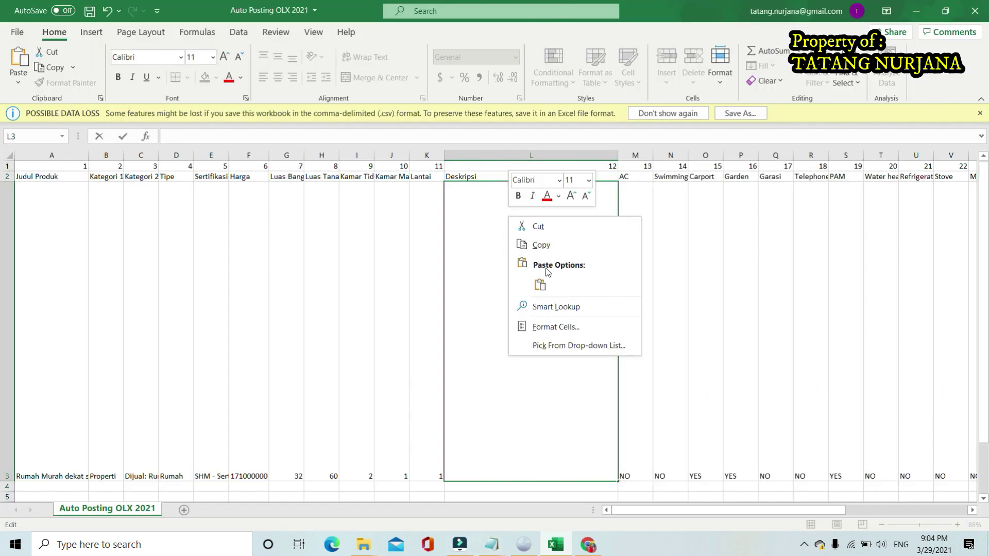
click(542, 283)
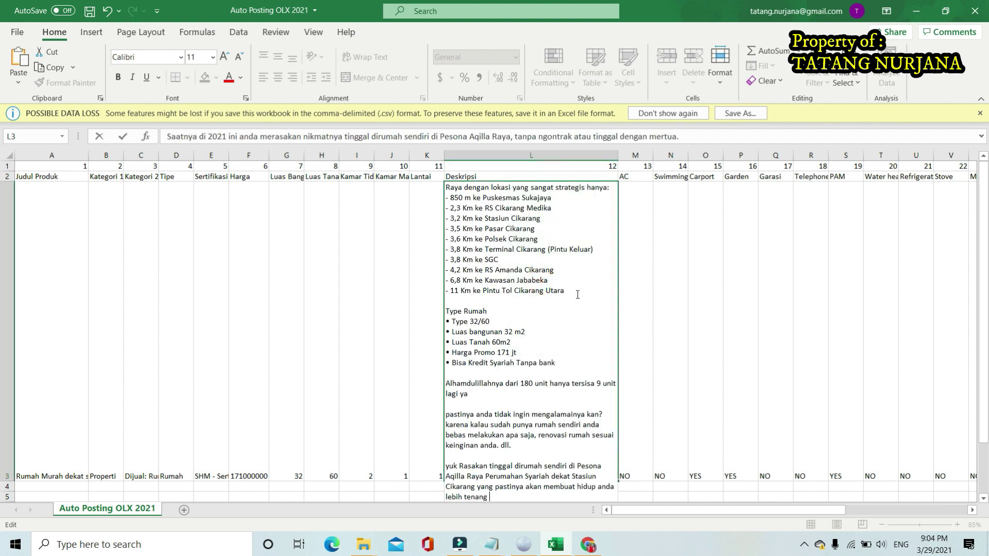
click(716, 281)
click(545, 283)
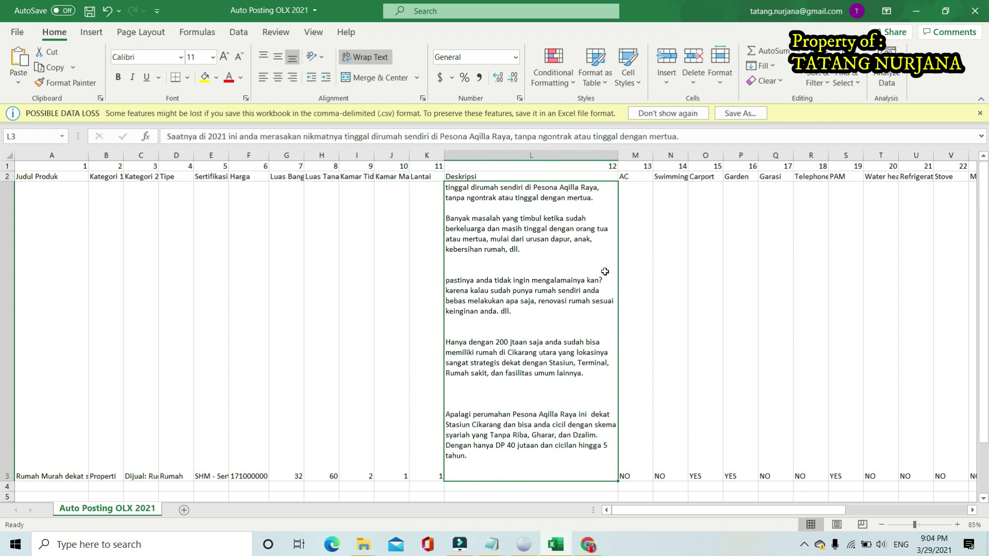
click(631, 222)
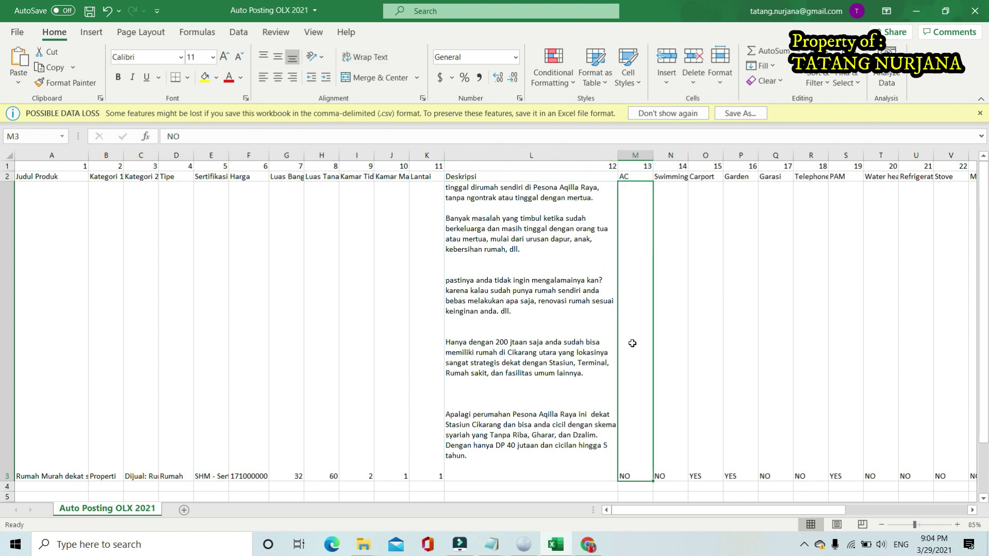
scroll(636, 216, down, 1)
scroll(644, 237, up, 1)
click(726, 222)
click(625, 209)
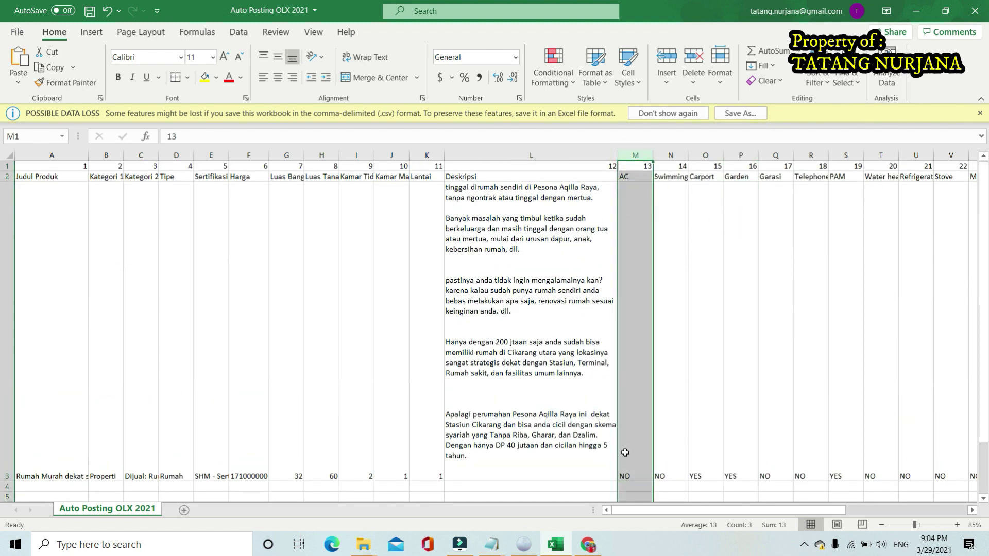
click(660, 470)
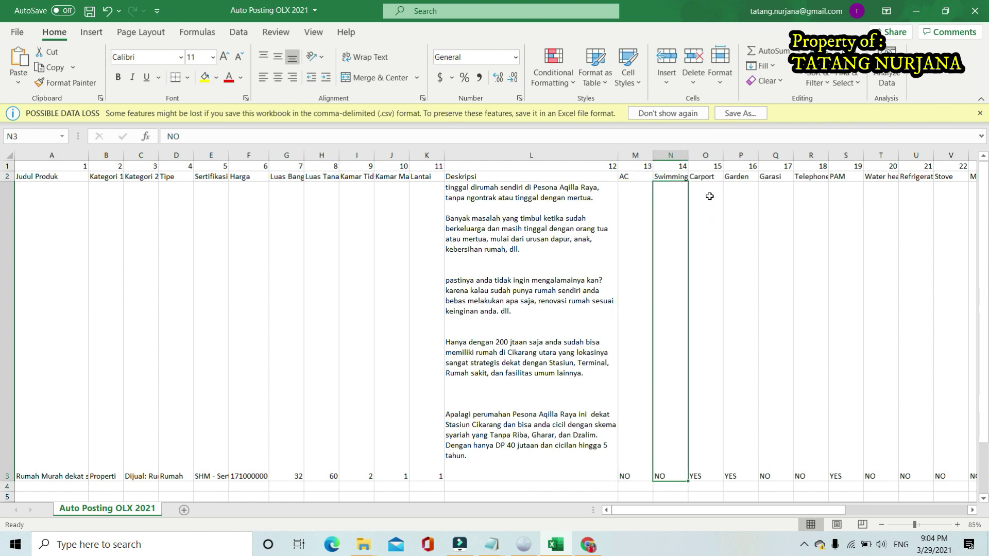
click(702, 177)
click(745, 347)
click(783, 441)
drag(731, 510, 782, 515)
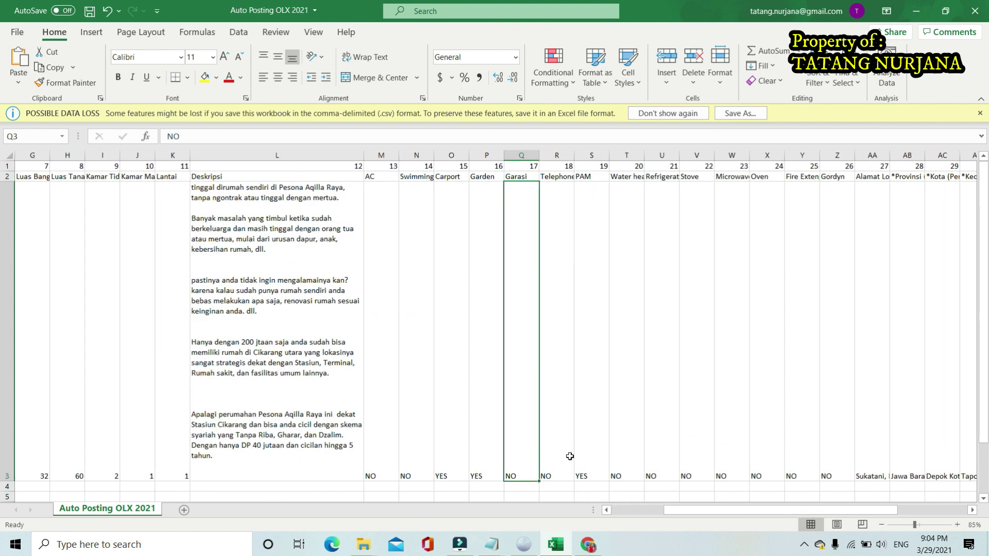
click(592, 274)
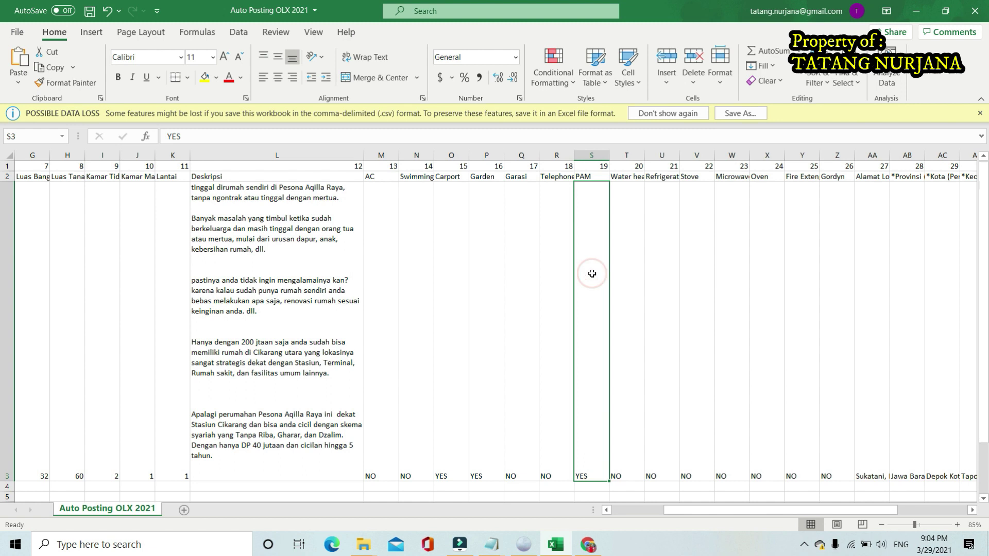
click(626, 264)
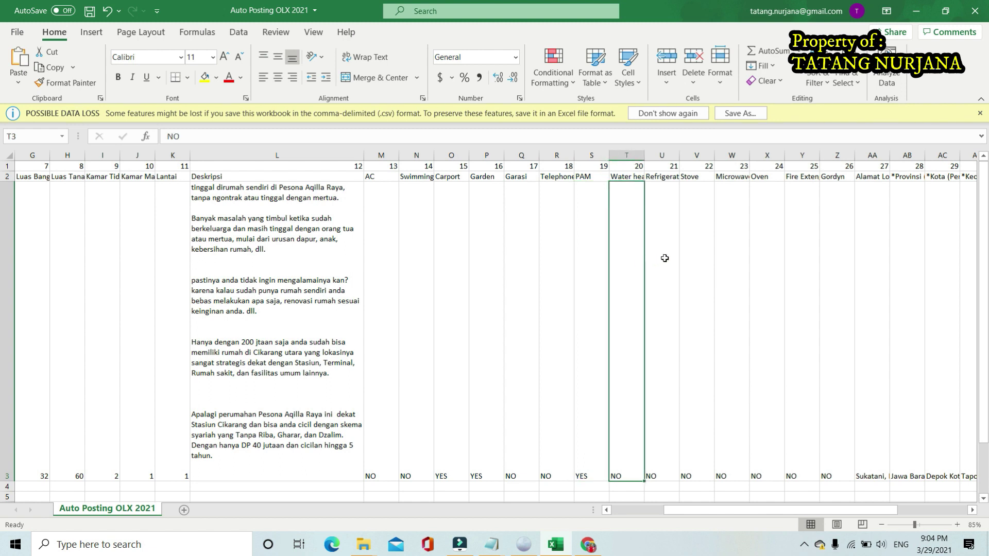
drag(723, 509, 759, 513)
click(727, 450)
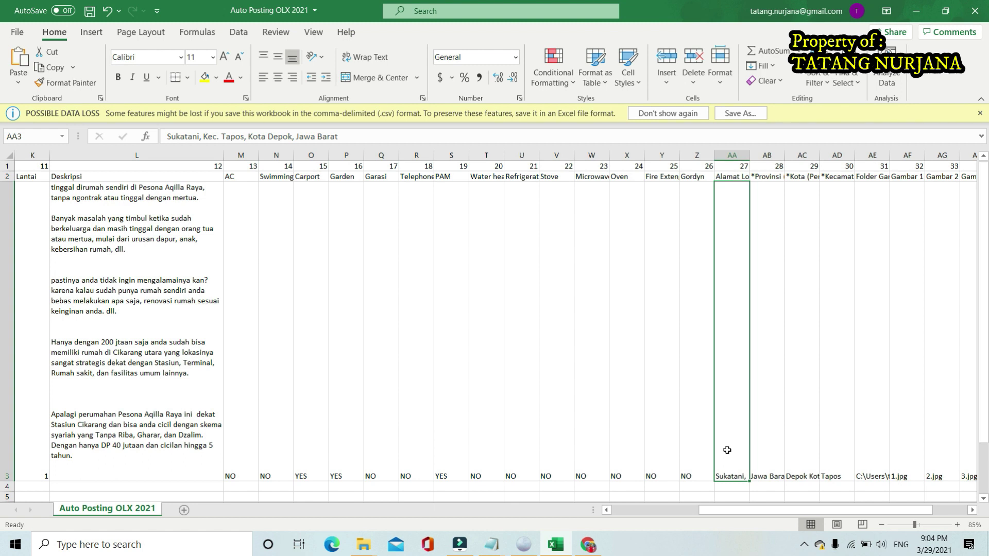
Replace the Sukatani, Kec. Tapos, Kota Depok address in AA3 with 'sukatani cikarang utama'
key(alt)
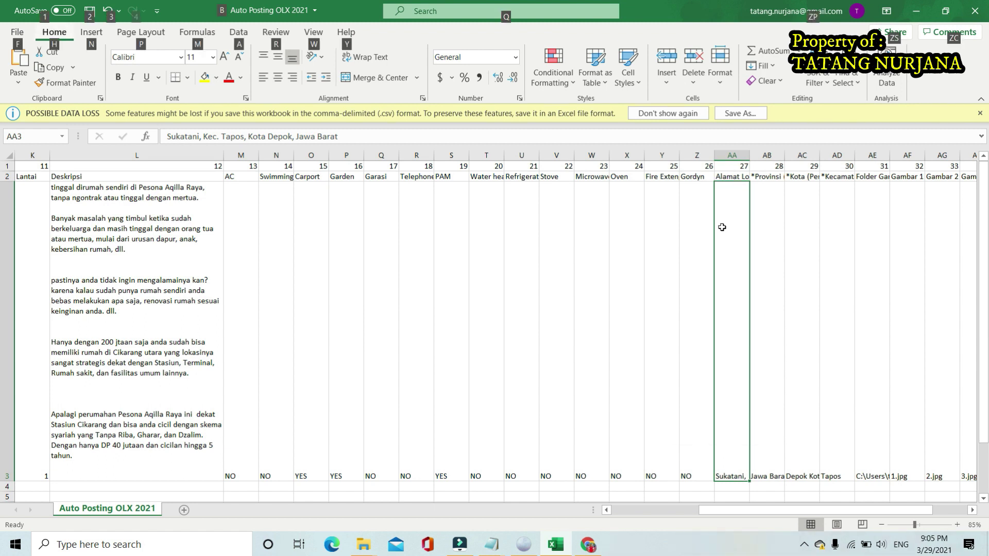
click(757, 238)
click(739, 239)
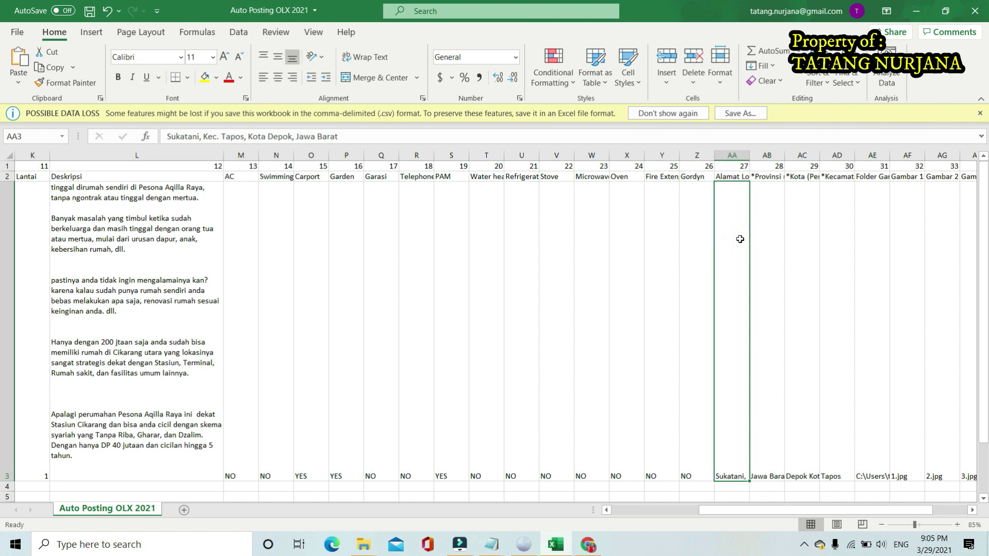
click(387, 135)
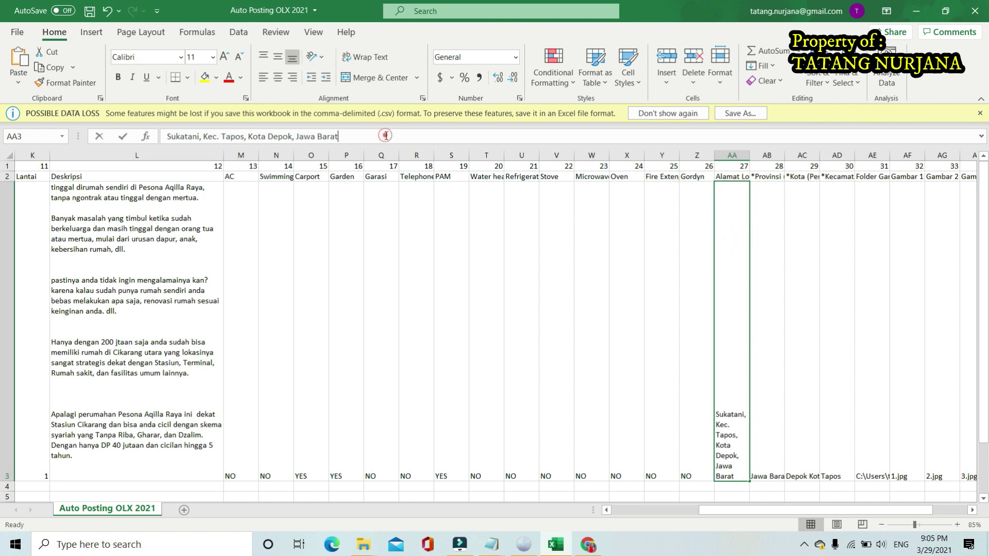
key(BackSpace)
key(BackSpace)
key(BackSpace)
key(BackSpace)
key(BackSpace)
key(BackSpace)
key(BackSpace)
key(BackSpace)
key(BackSpace)
key(BackSpace)
key(BackSpace)
key(BackSpace)
key(BackSpace)
key(BackSpace)
key(BackSpace)
key(BackSpace)
key(BackSpace)
key(BackSpace)
key(BackSpace)
key(BackSpace)
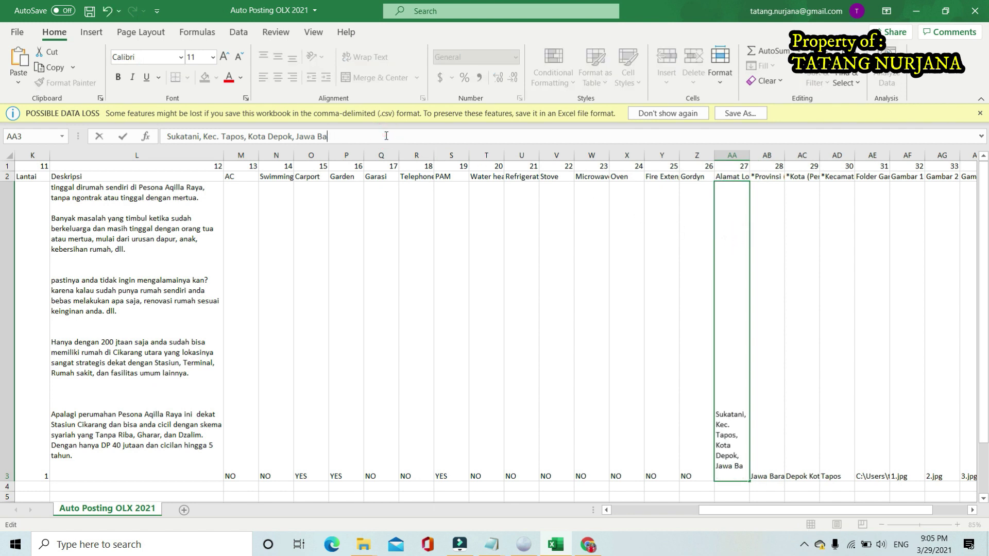
key(BackSpace)
key(BackSpace)
key(BackSpace)
key(BackSpace)
key(BackSpace)
key(BackSpace)
key(BackSpace)
key(BackSpace)
key(BackSpace)
key(BackSpace)
key(BackSpace)
key(BackSpace)
key(BackSpace)
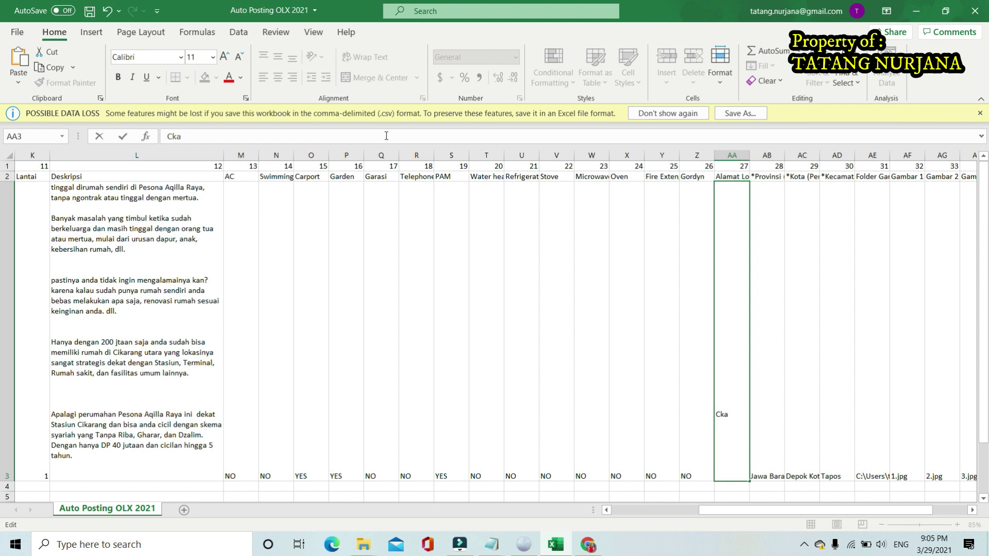
text(sukatani cikar)
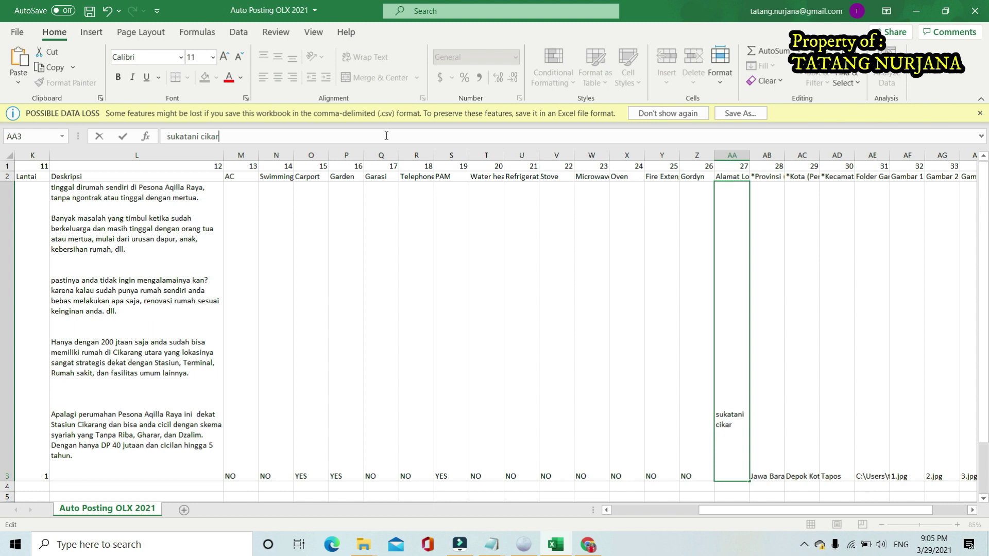
text(ang utama)
click(759, 235)
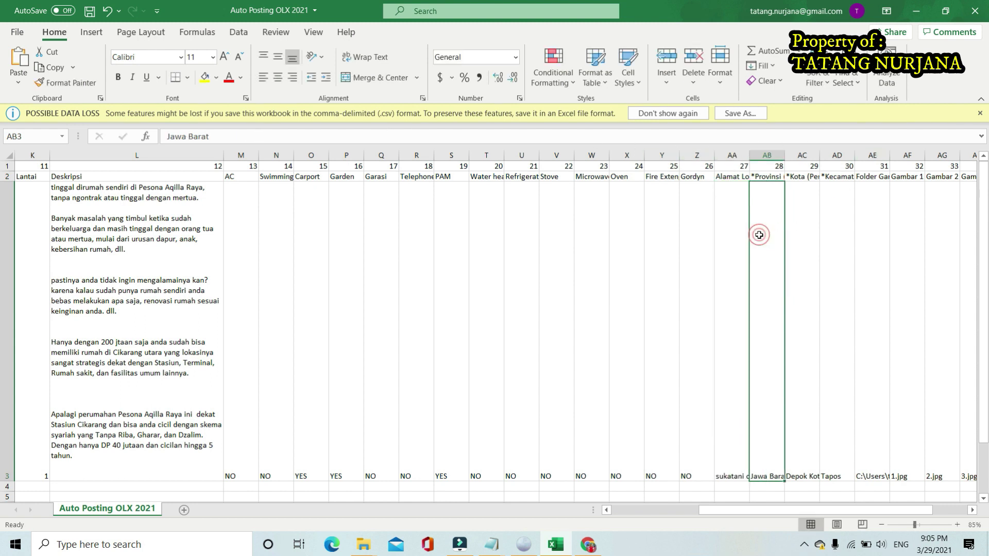
scroll(757, 296, down, 3)
Check the OLX form's location (Jawa Barat, Bekasi Kab., Cikarang Utara) before returning to Excel
scroll(757, 297, up, 3)
click(523, 544)
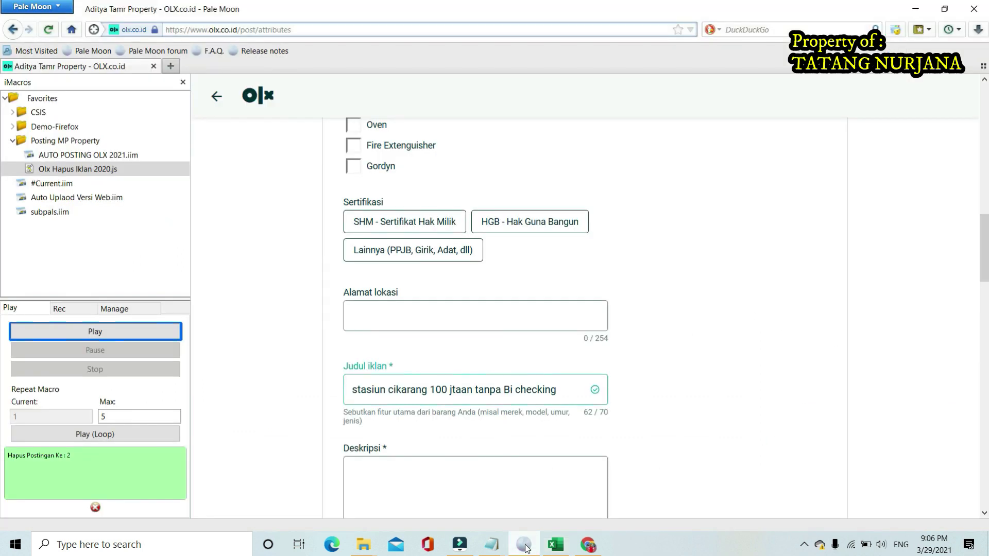
scroll(621, 430, down, 15)
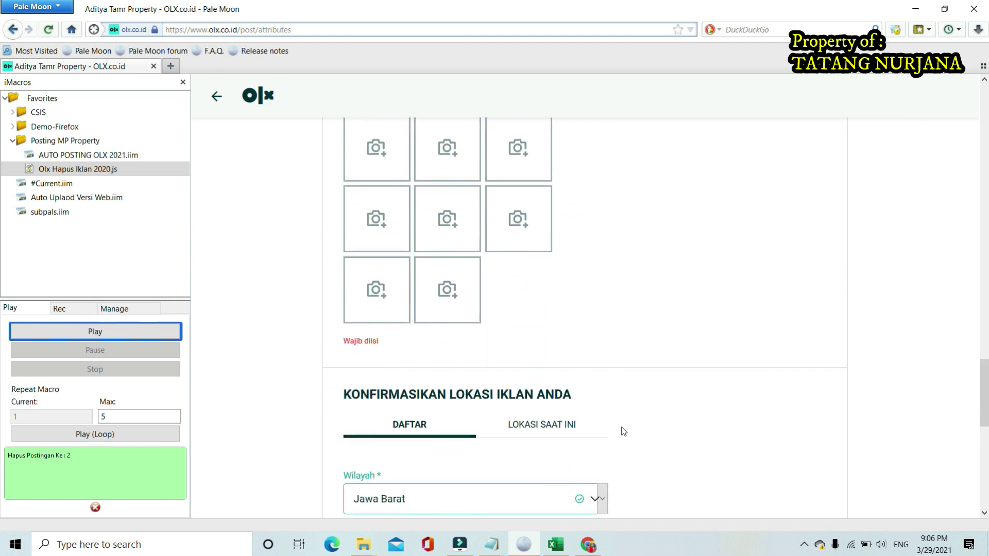
scroll(450, 238, up, 2)
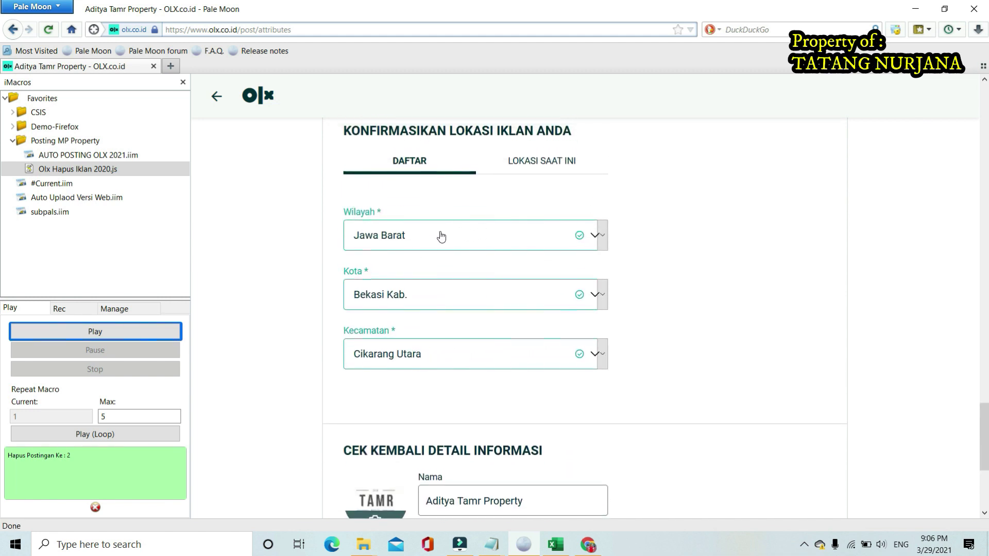
click(555, 545)
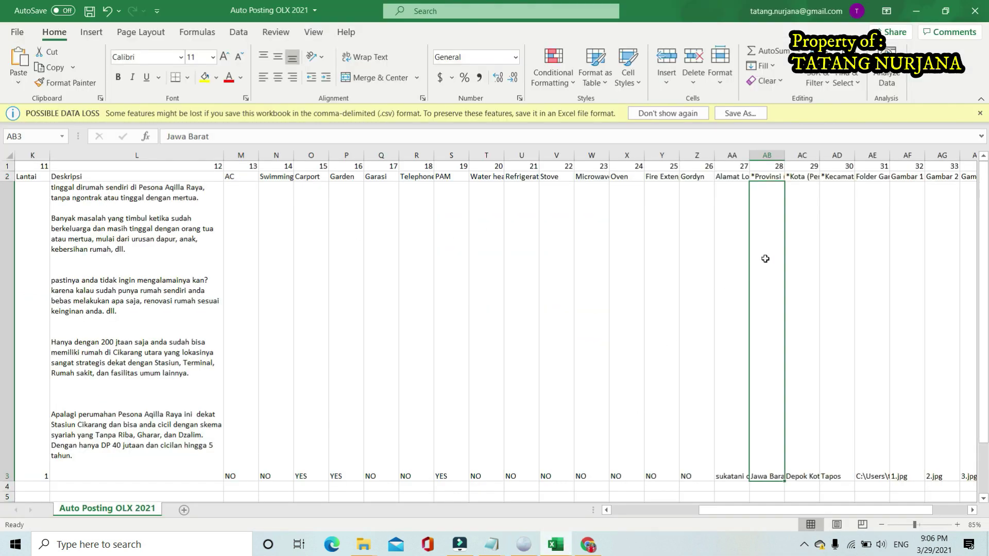
Replace the Depok Kota entry in Kota cell AC3 with 'Bekasi kab'
double_click(774, 413)
click(824, 261)
click(804, 227)
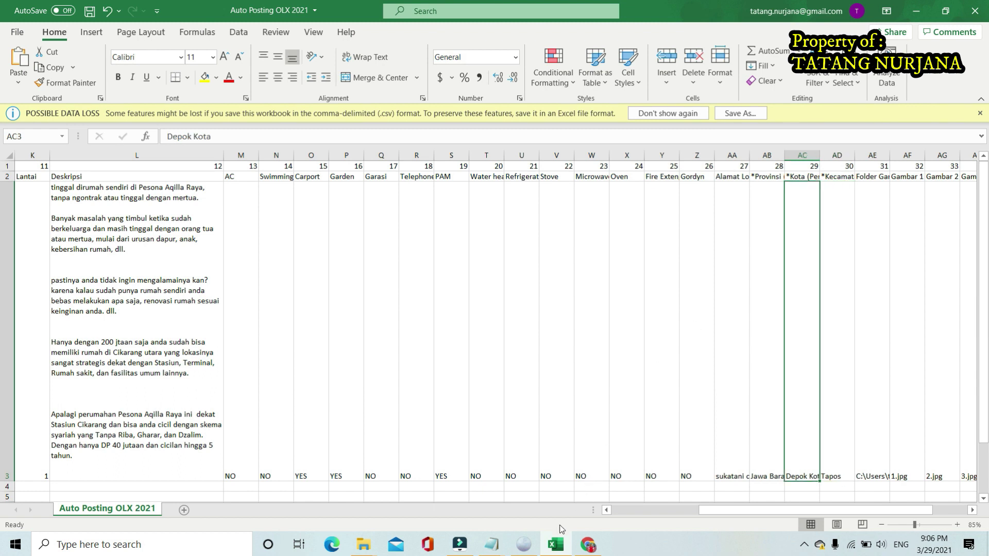
click(523, 545)
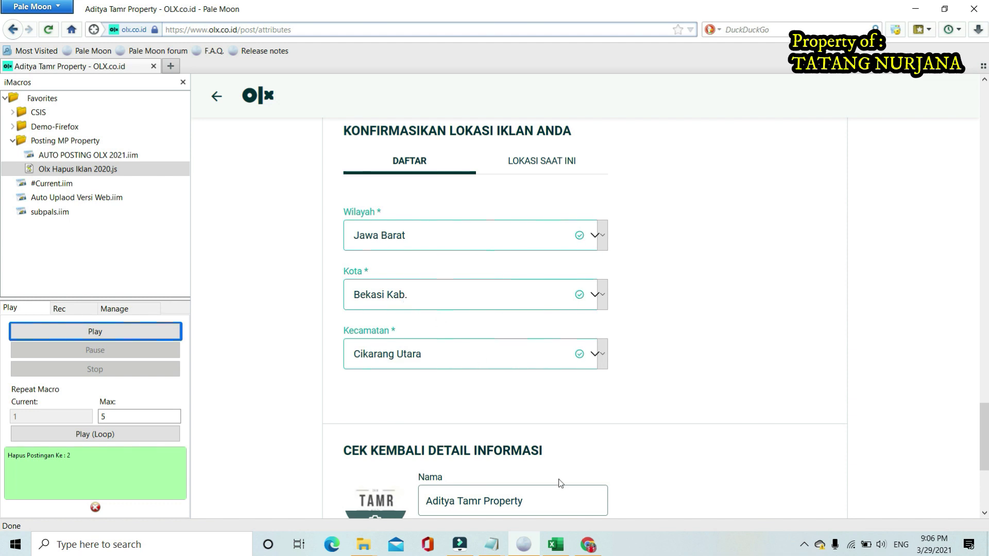
click(556, 545)
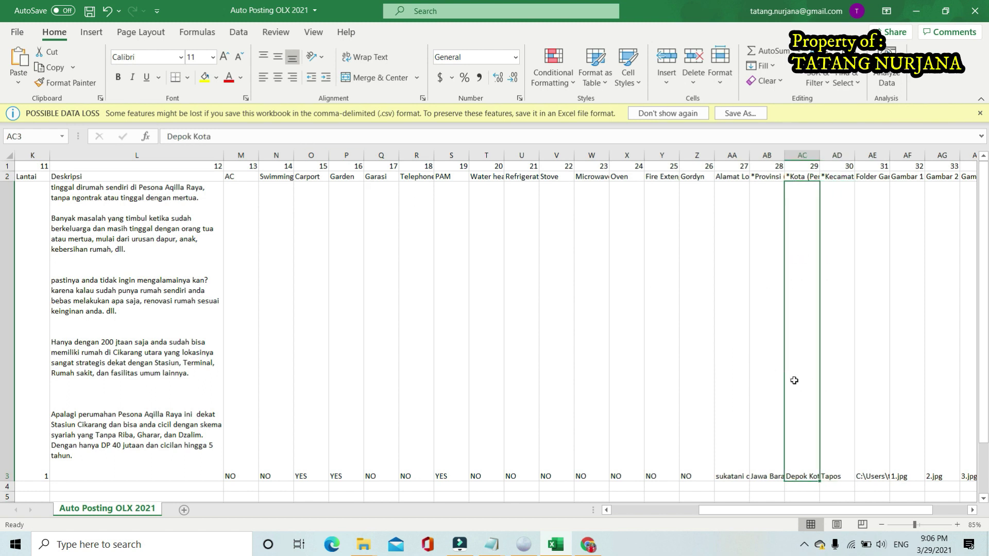
drag(242, 138, 160, 133)
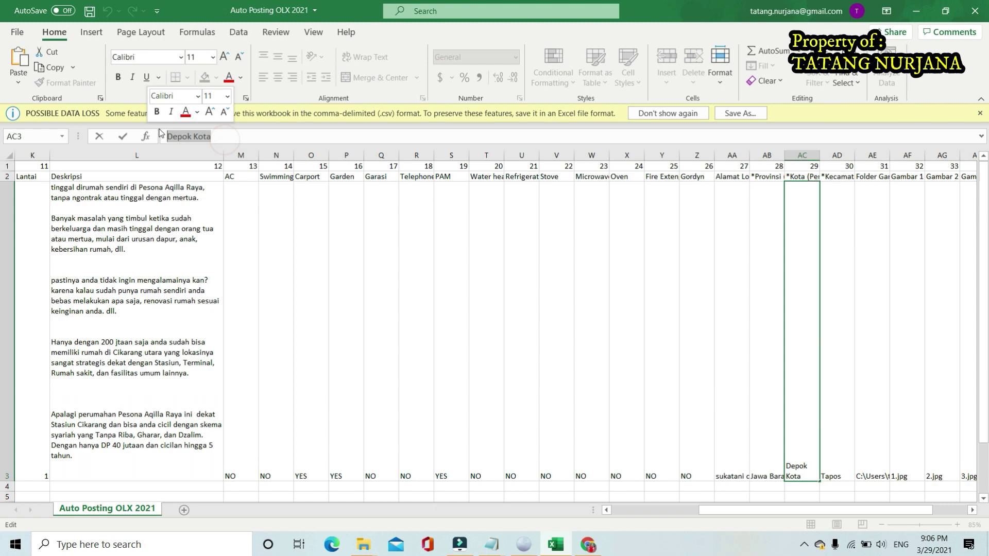
text(Bekas)
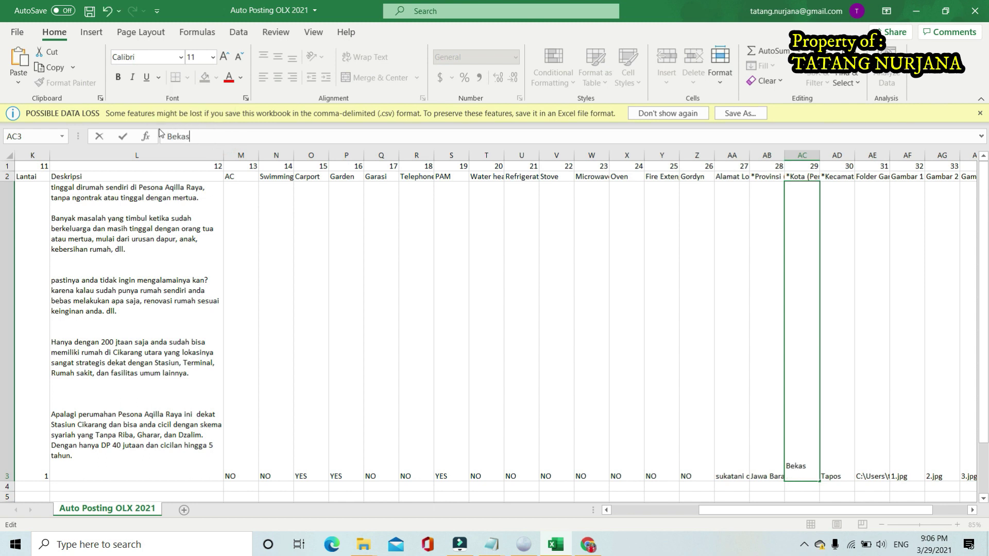
text(i kab)
click(642, 309)
click(779, 430)
Compare with the OLX form and correct AC3 to 'Bekasi Kab.'
click(523, 545)
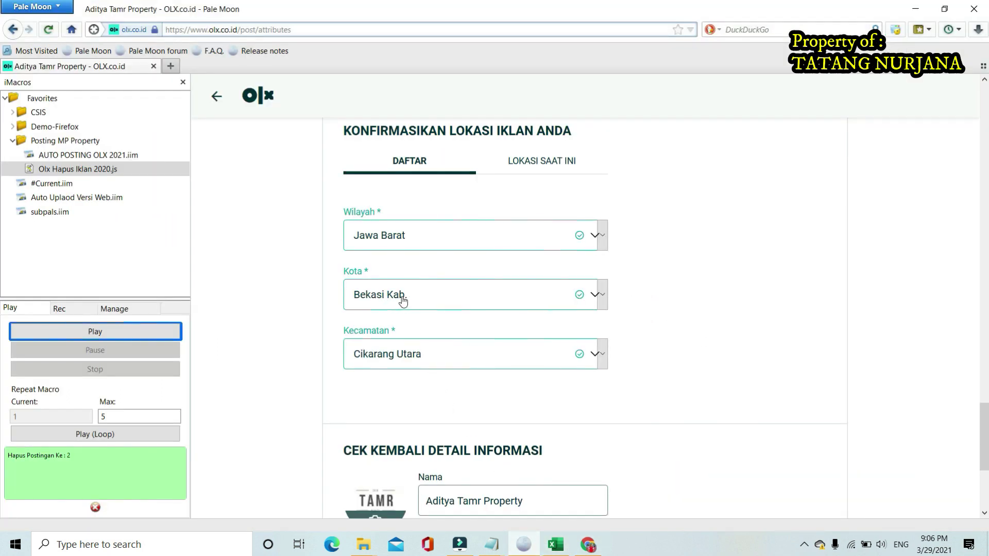
key(alt+Tab)
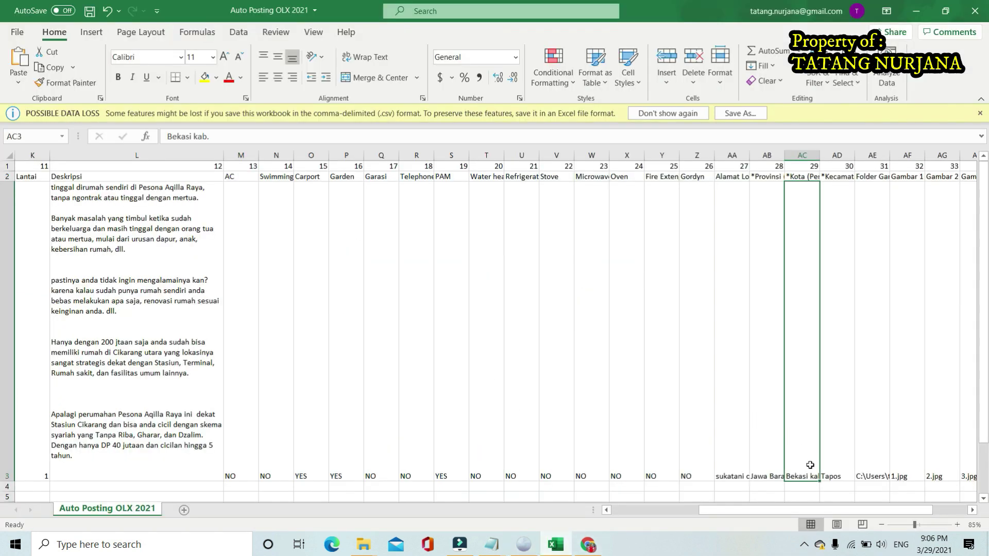
click(195, 136)
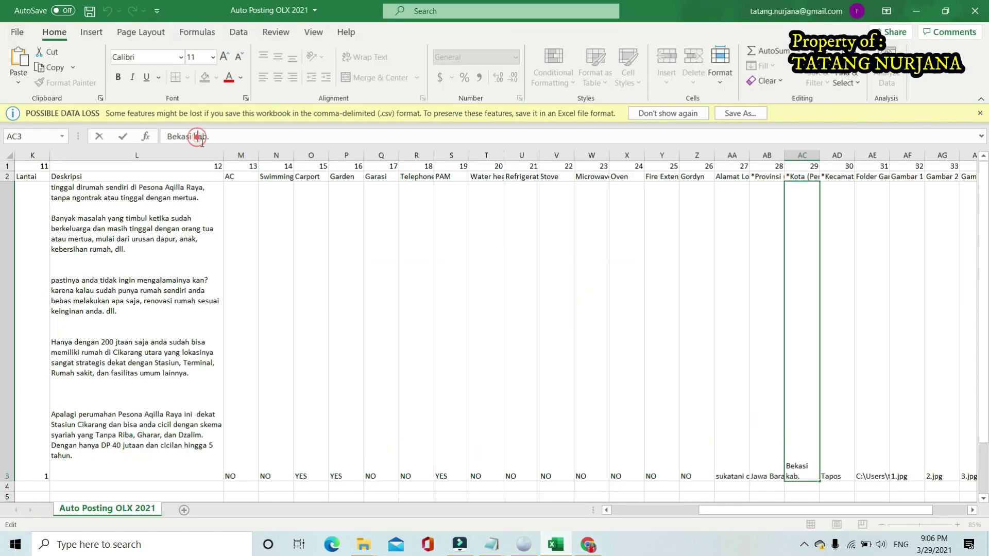
key(BackSpace)
text(K)
key(Return)
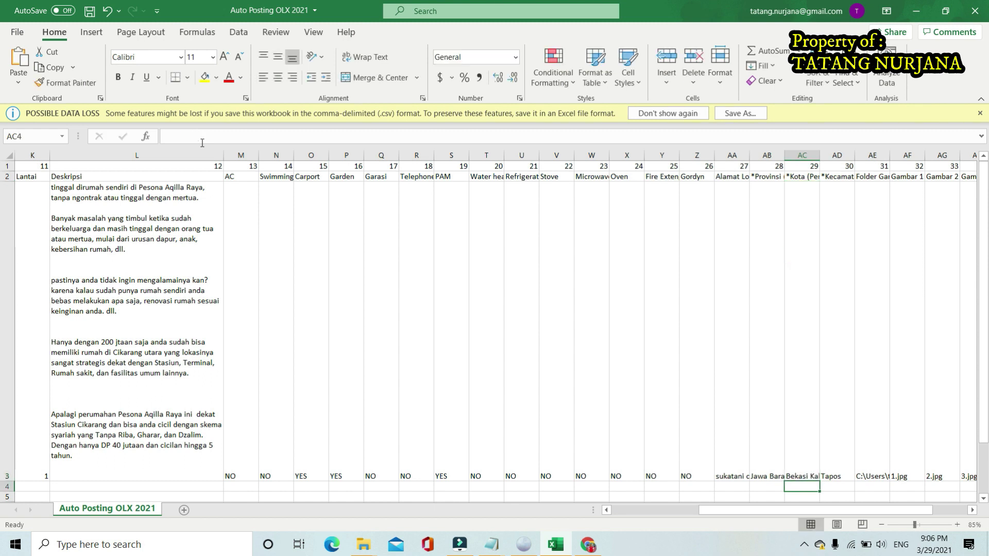
Replace Tapos in Kecamatan cell AD3 with 'Cikarang Utara'
click(832, 212)
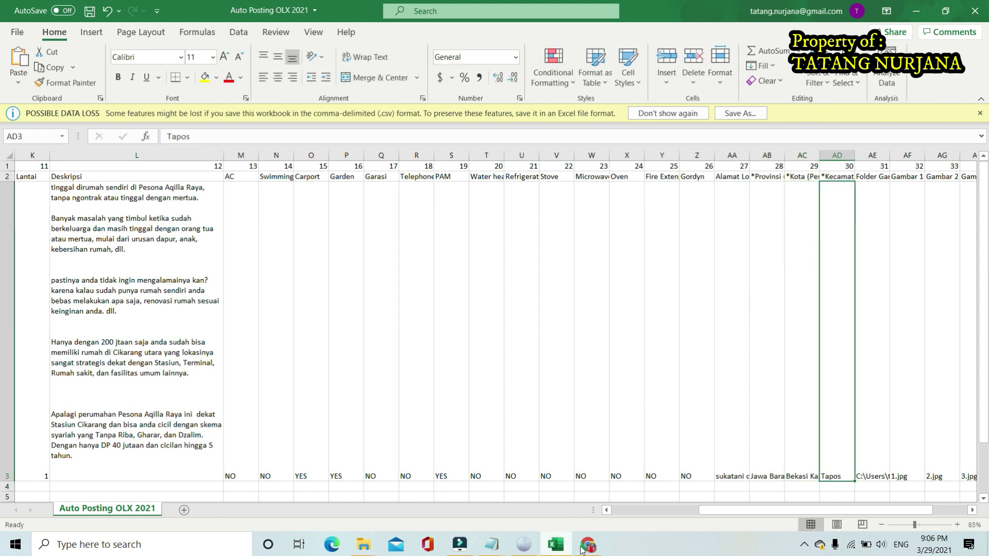
click(519, 504)
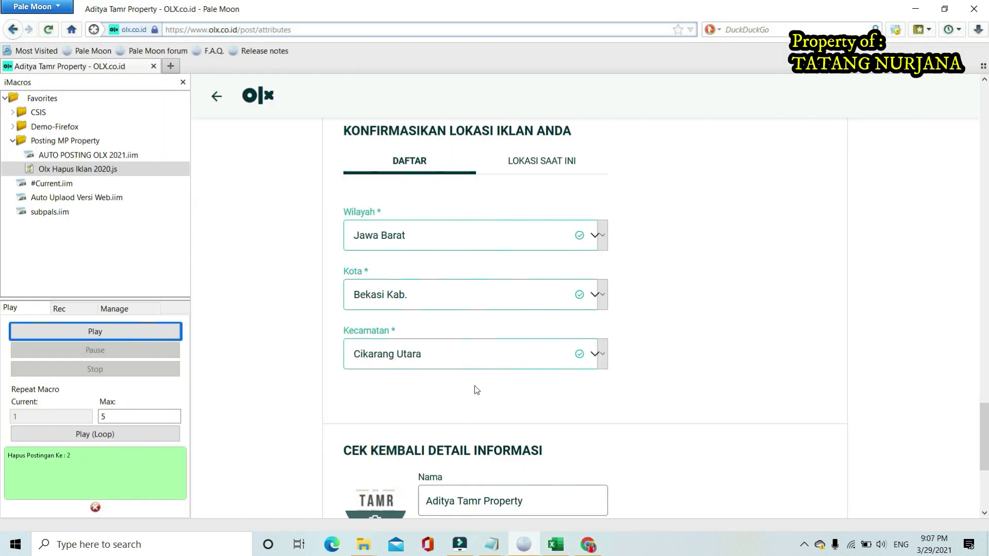
click(556, 544)
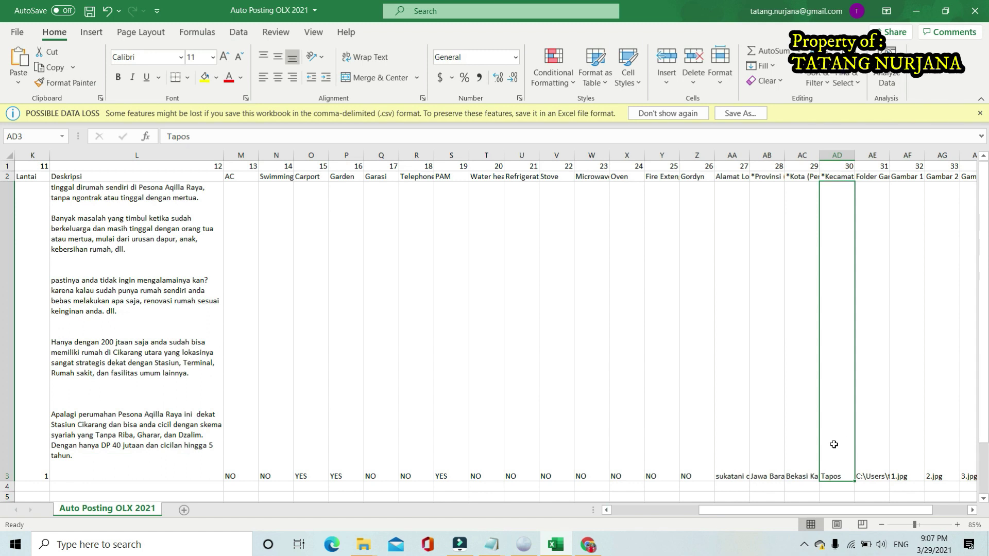
click(223, 136)
drag(222, 136, 169, 139)
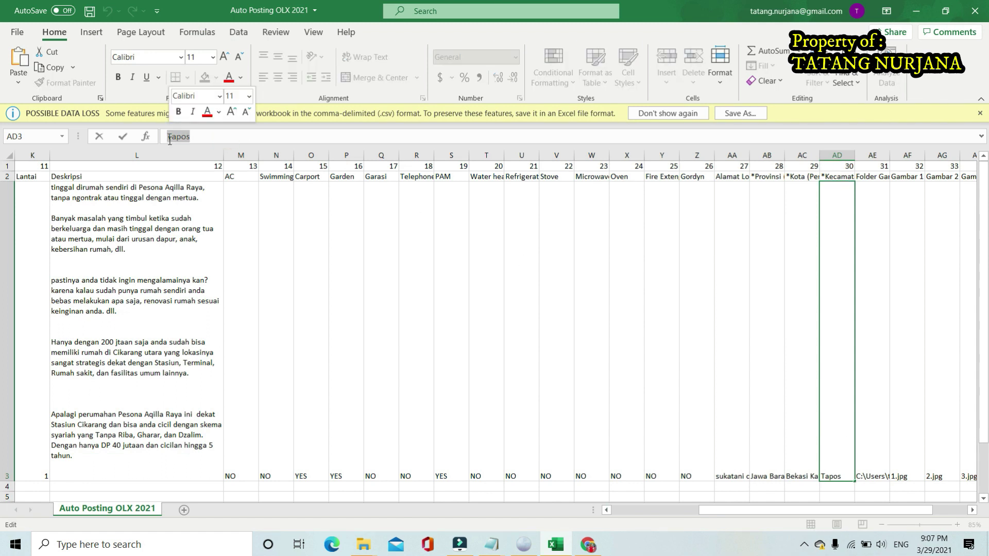
text(Cikara)
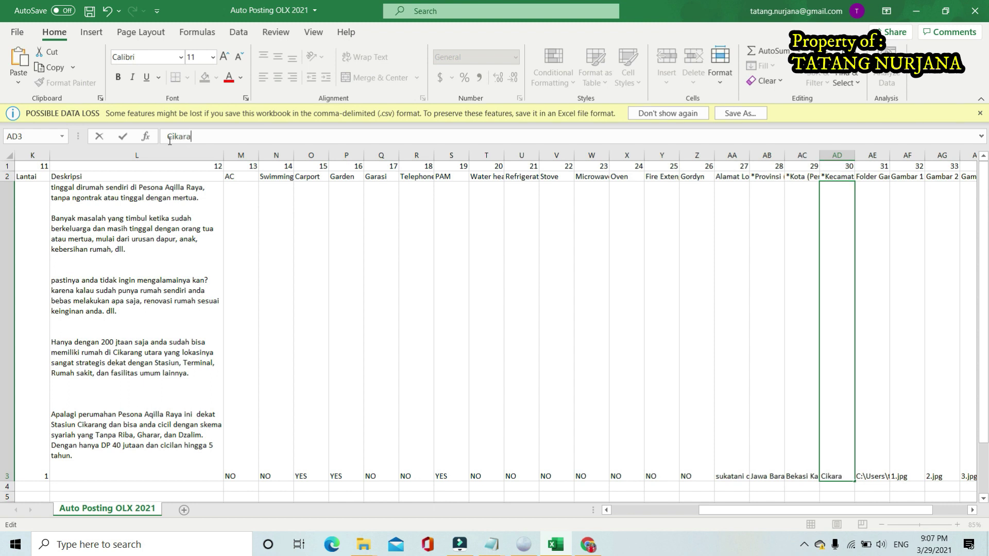
text(ng Utara)
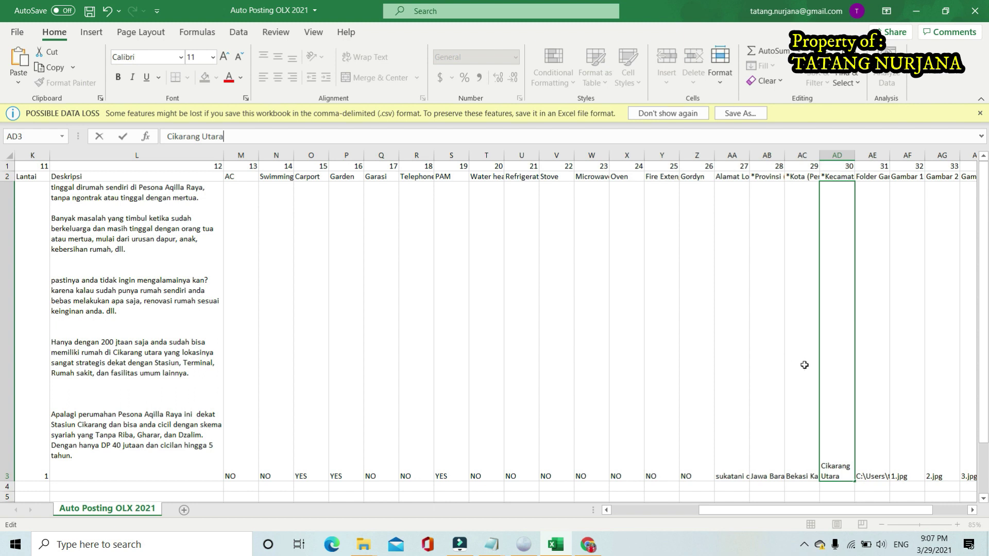
click(873, 378)
click(842, 390)
drag(834, 510, 861, 514)
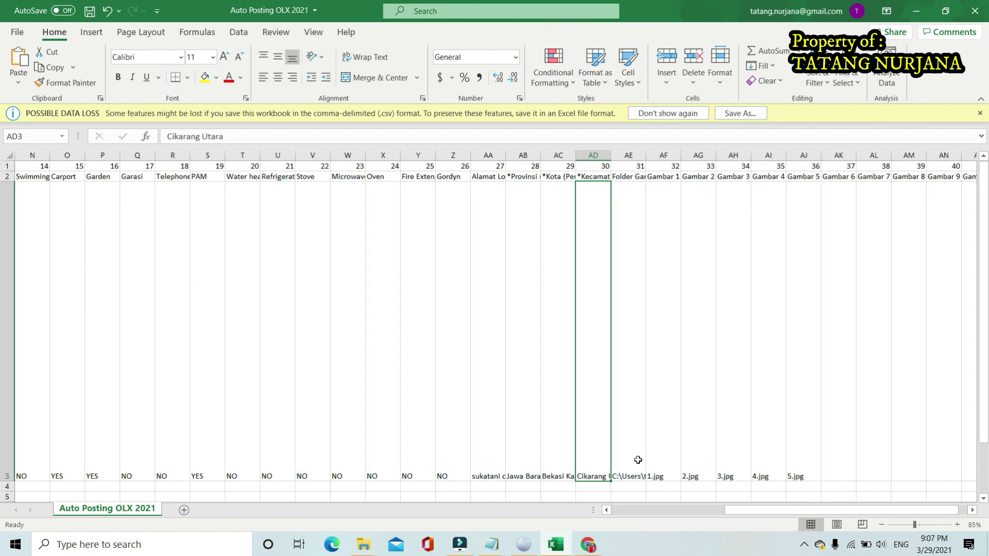
Widen column AE so the Folder Gambar header shows in full
click(631, 444)
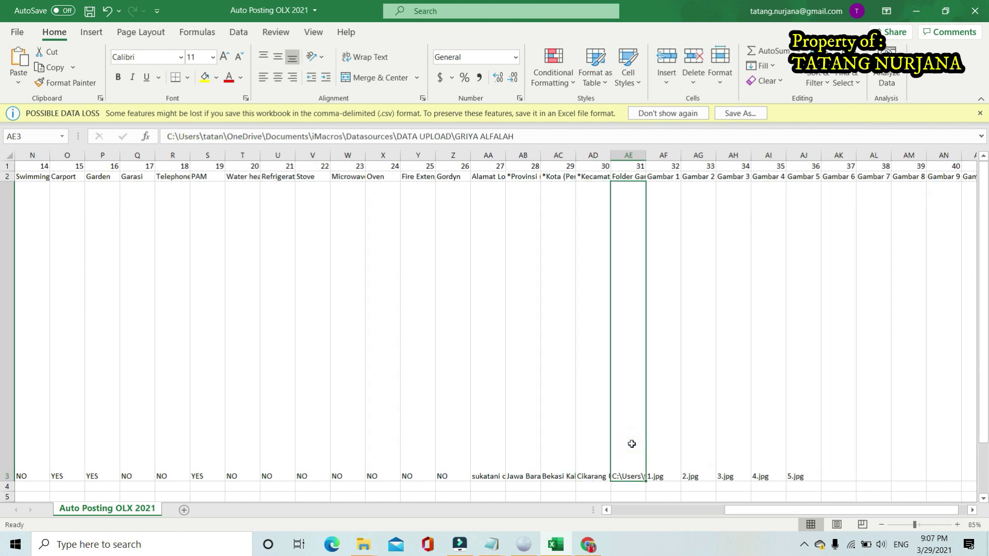
click(659, 397)
click(626, 406)
drag(646, 157, 691, 157)
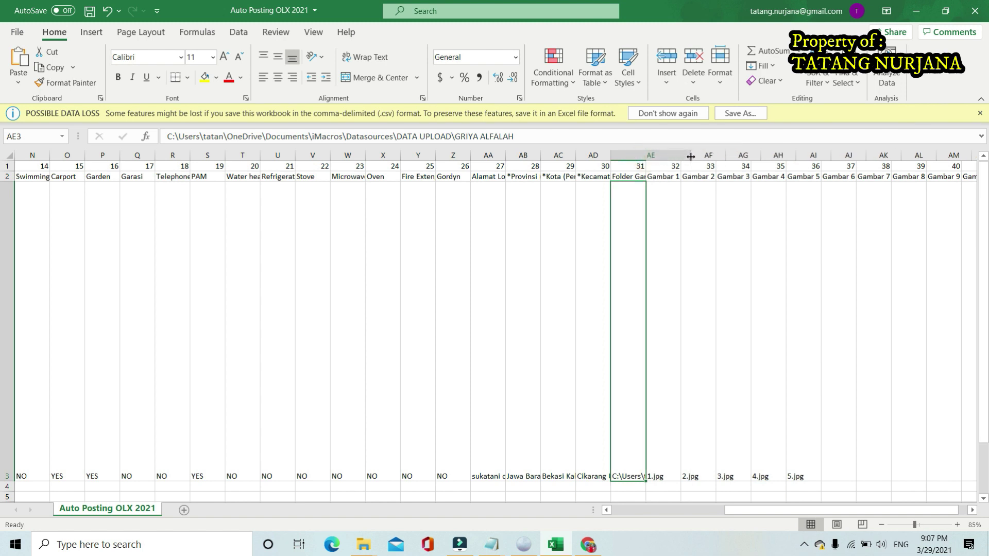
click(704, 259)
click(657, 277)
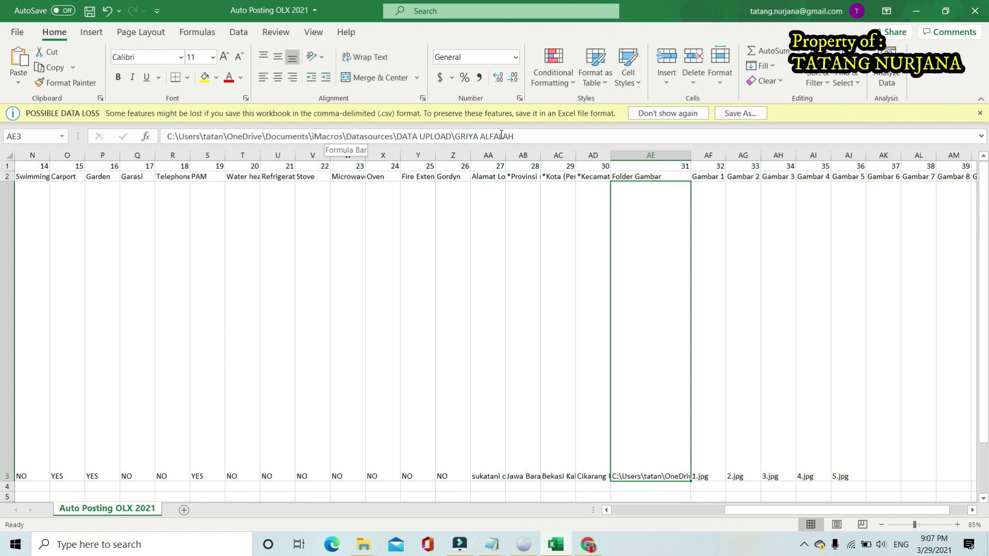
Inspect the AE3 image-folder path ending in GRIYA ALFALAH, leaving it unchanged
drag(526, 138, 456, 141)
click(525, 135)
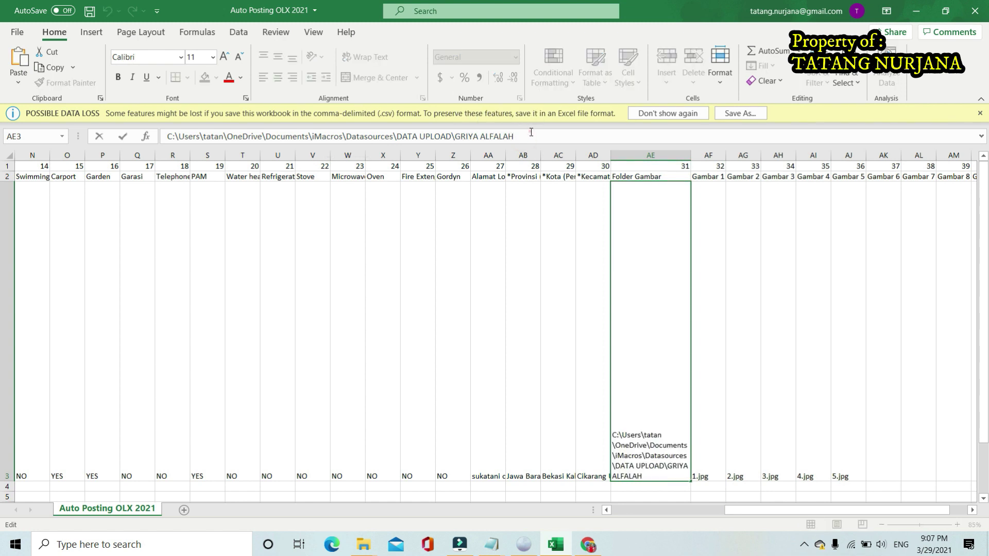
click(713, 250)
click(663, 258)
click(527, 136)
drag(527, 136, 135, 137)
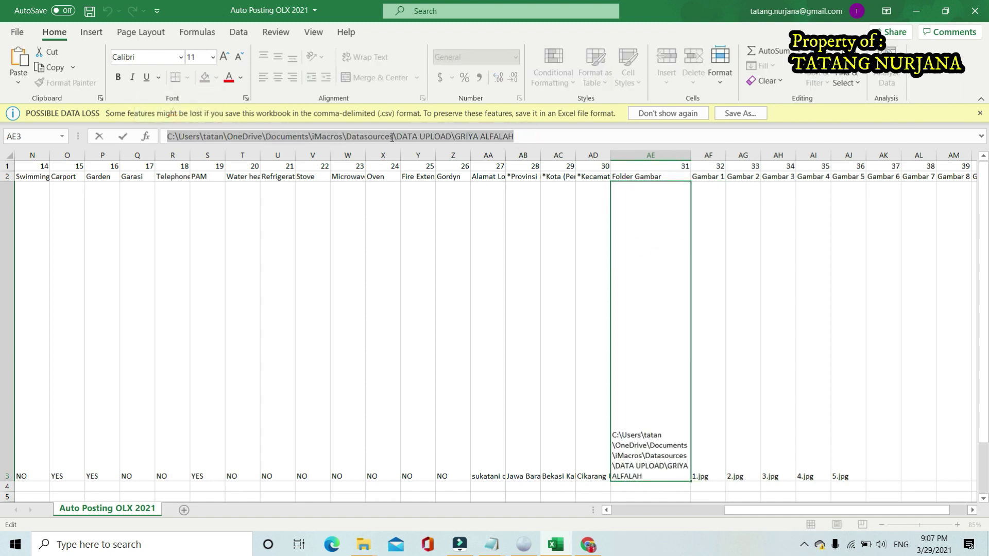
click(530, 137)
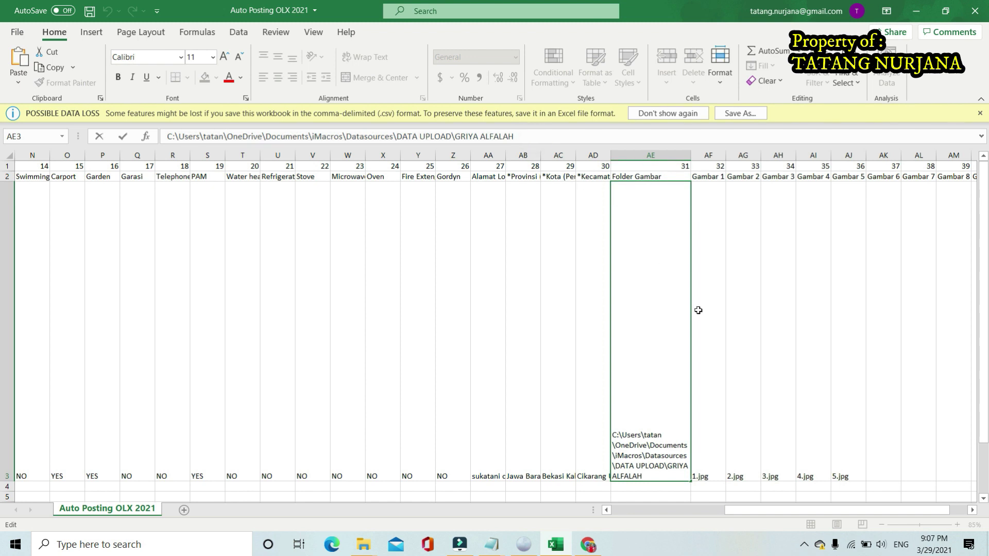
click(736, 338)
click(658, 381)
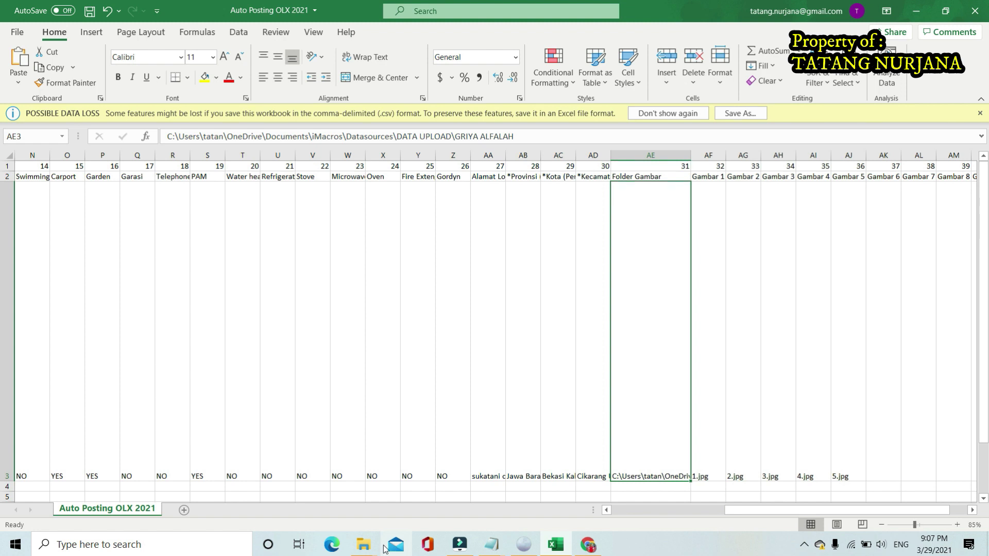
click(364, 547)
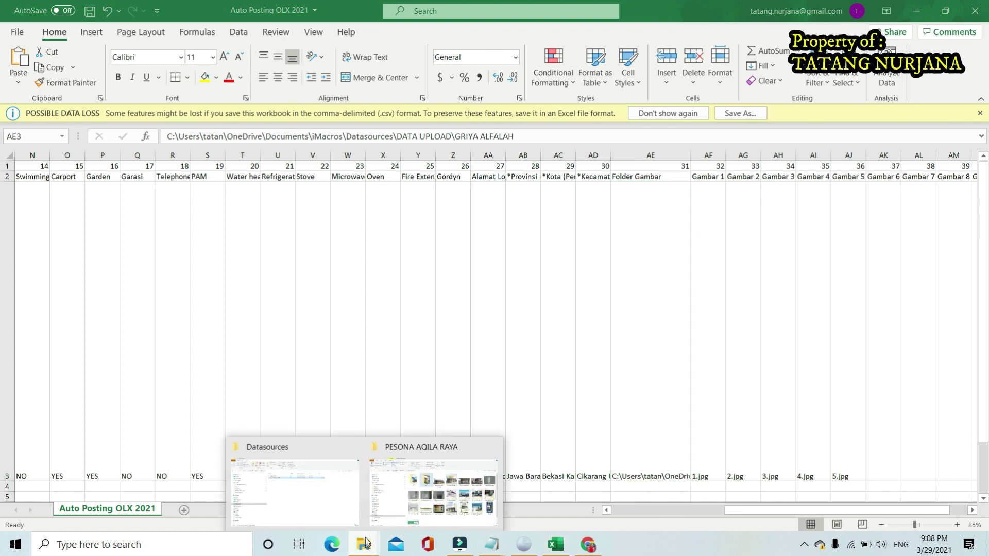
Open DATA UPLOAD\PESONA in File Explorer and copy its full folder path
click(326, 495)
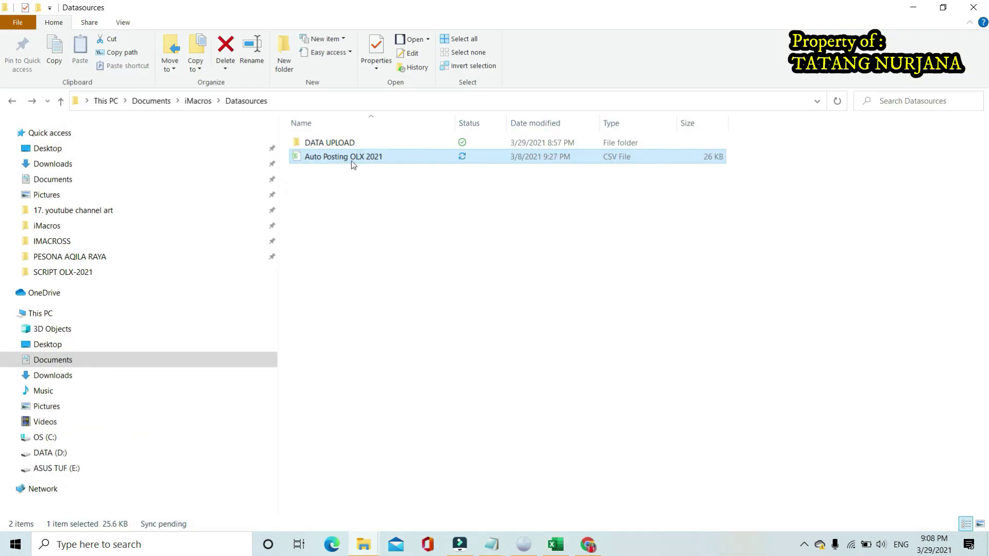
double_click(349, 142)
double_click(336, 142)
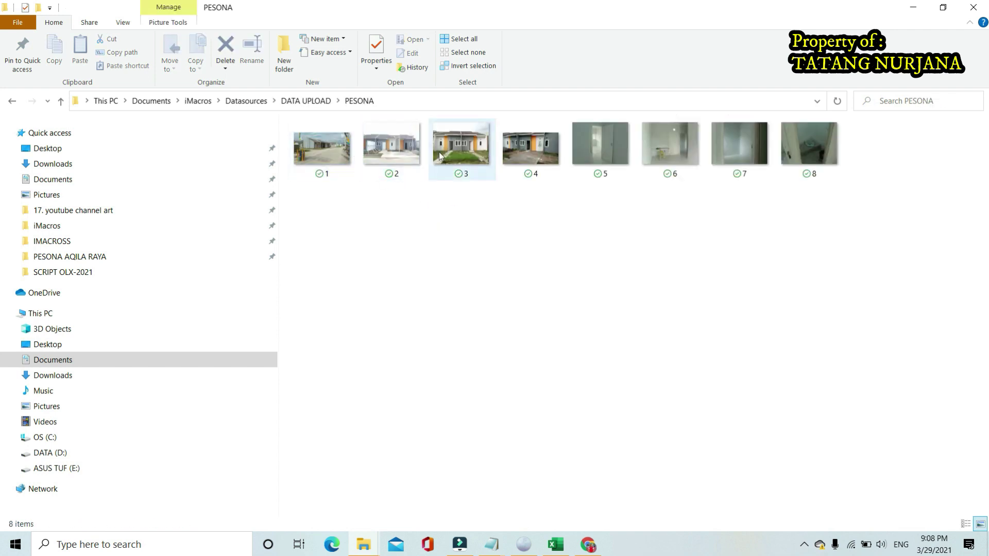
click(429, 103)
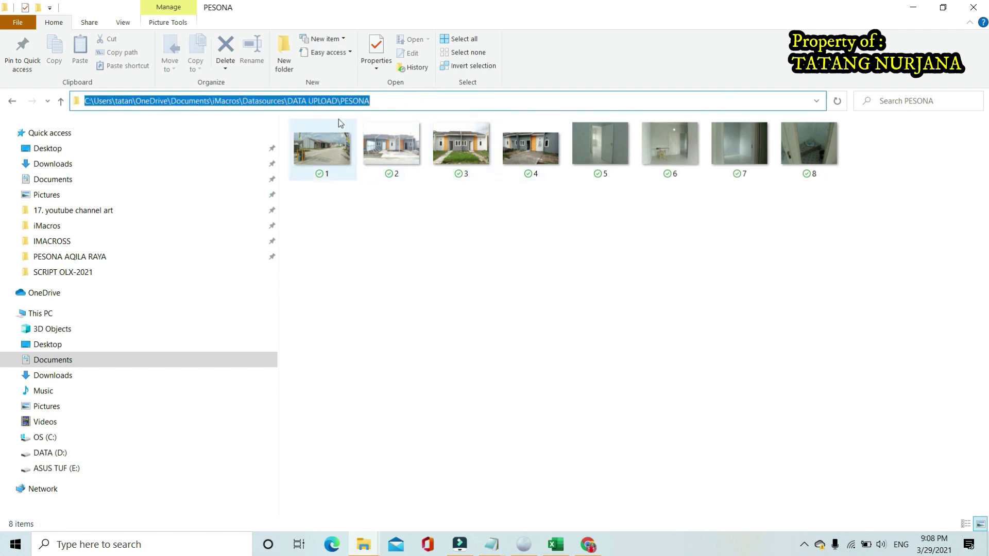
right_click(334, 100)
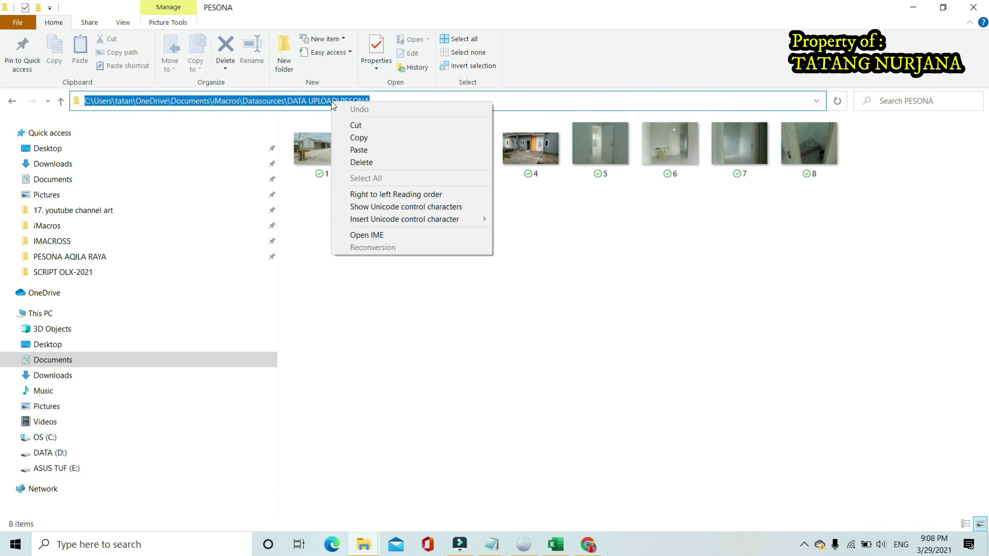
click(367, 135)
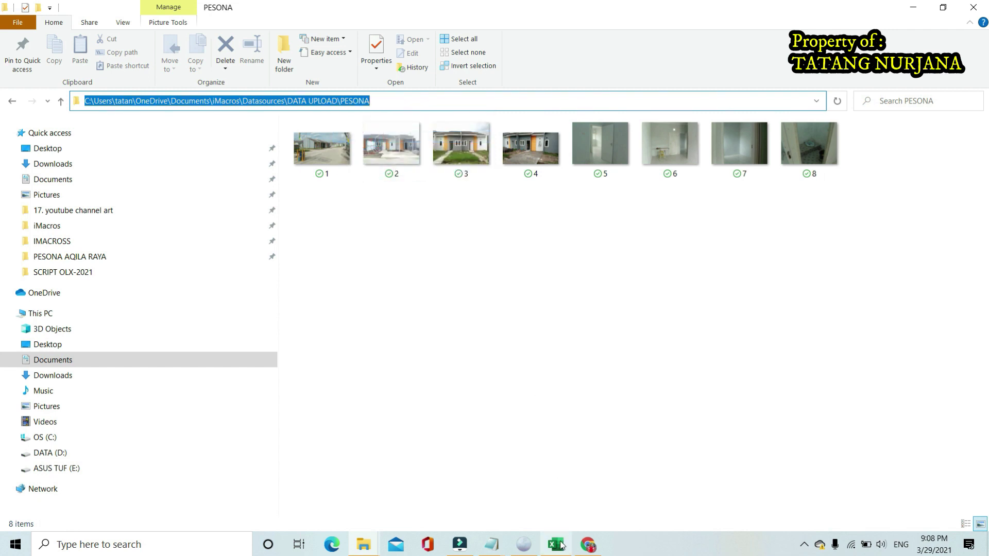
click(556, 544)
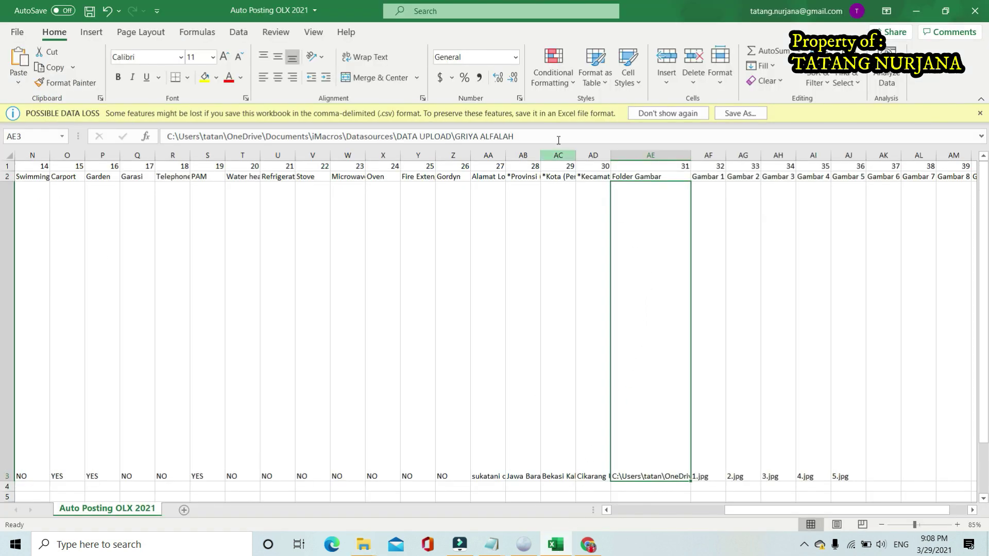
Paste the PESONA folder path over the GRIYA ALFALAH path in AE3, then check Gambar 1
double_click(636, 206)
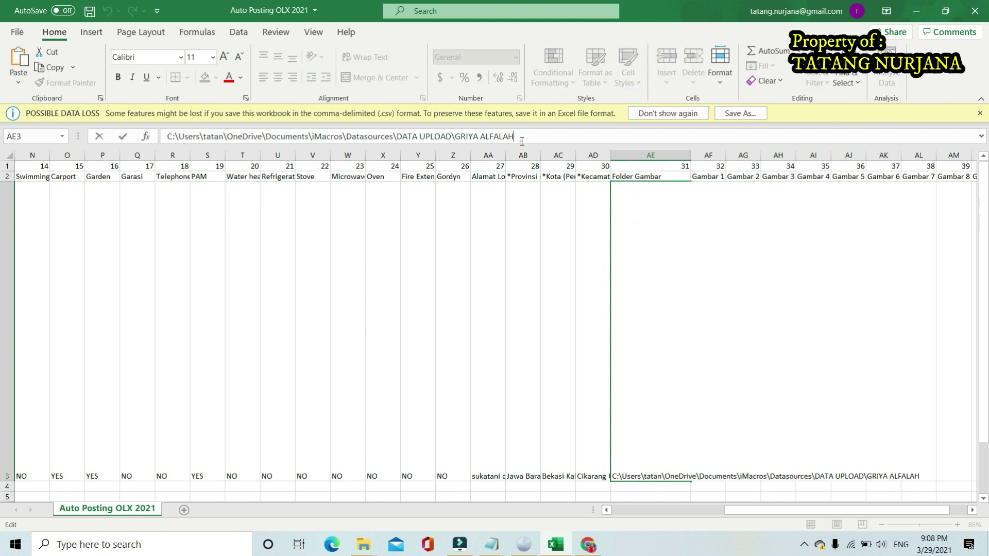
drag(515, 137, 126, 140)
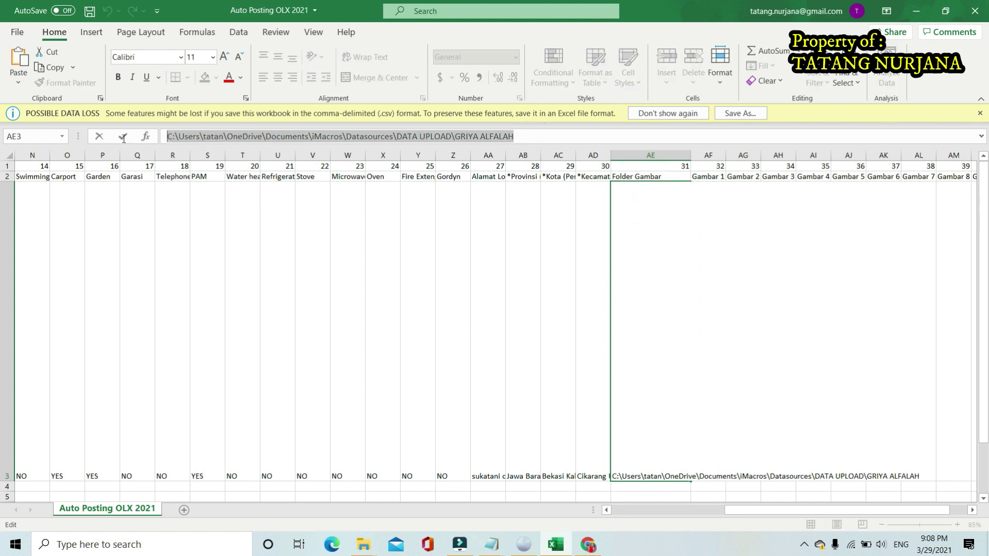
right_click(319, 137)
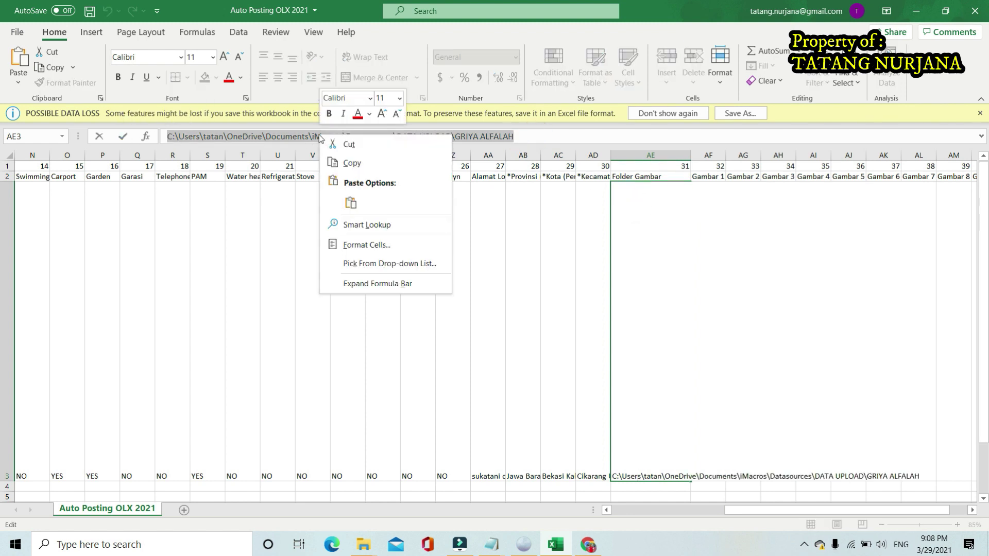
click(351, 202)
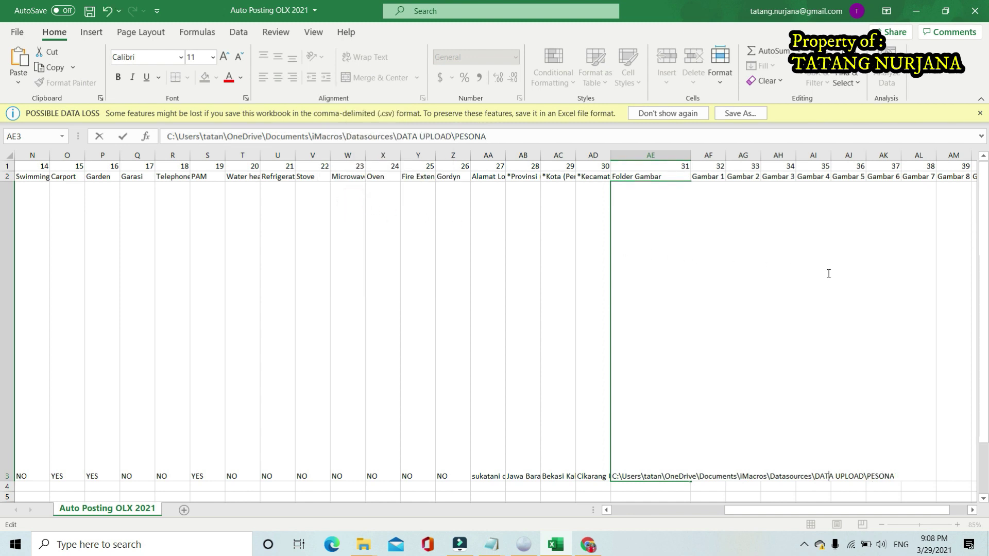
click(521, 299)
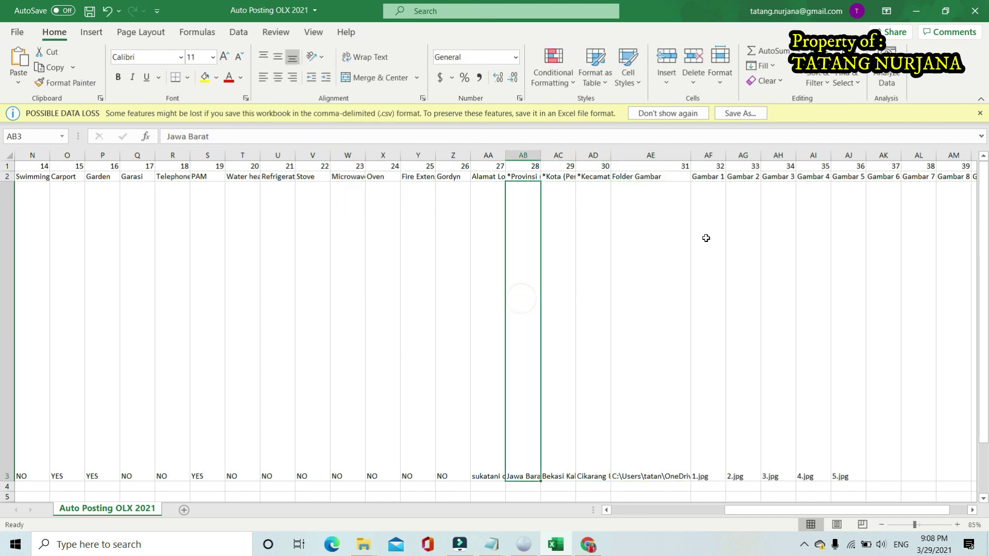
click(707, 239)
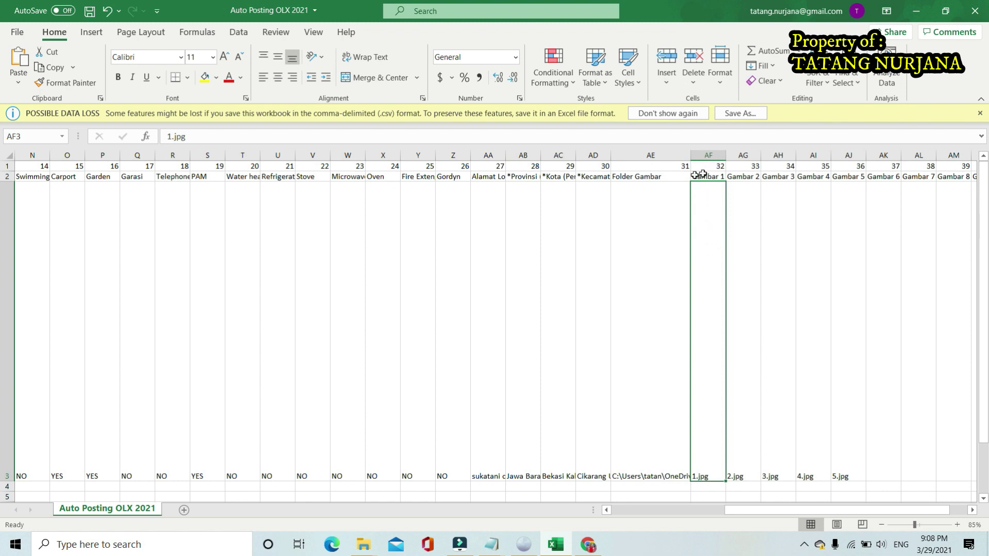
drag(822, 511, 839, 511)
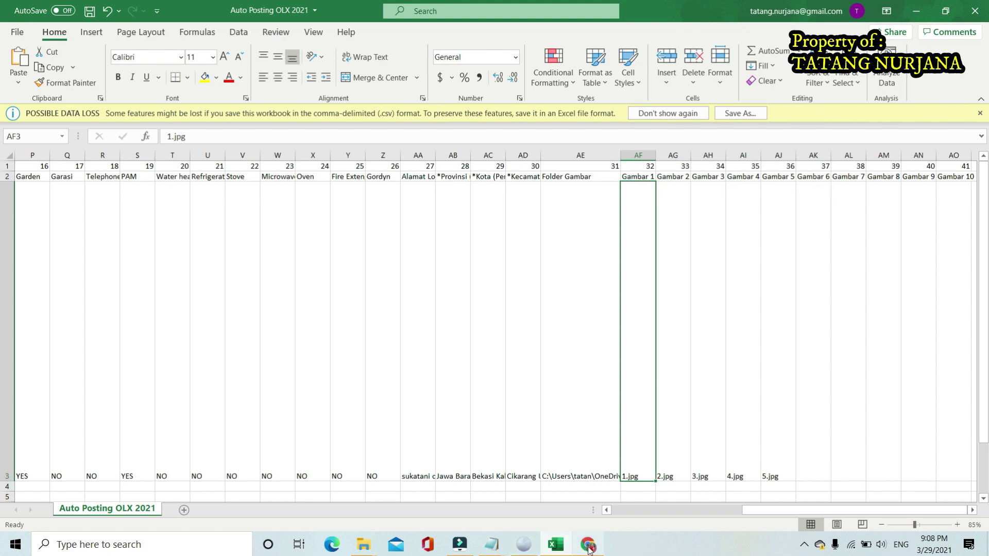
mouse_move(589, 549)
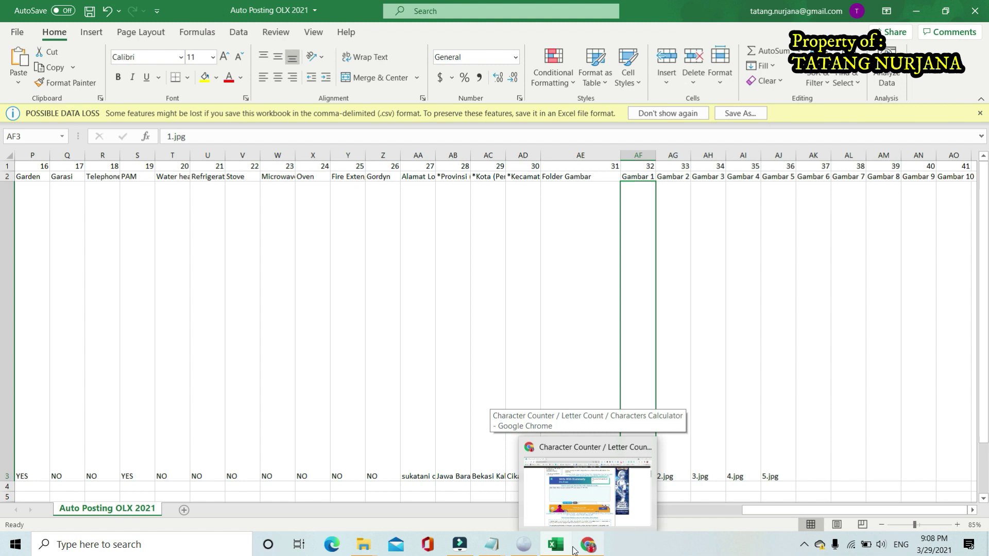
Close the Chrome character counter and review the OLX form's empty photo slots
click(586, 550)
click(976, 8)
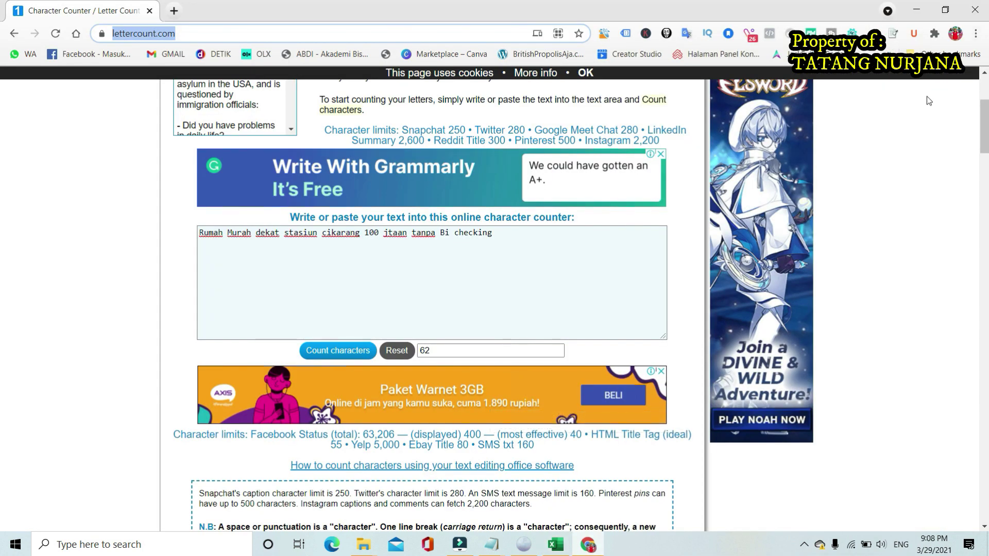
click(523, 544)
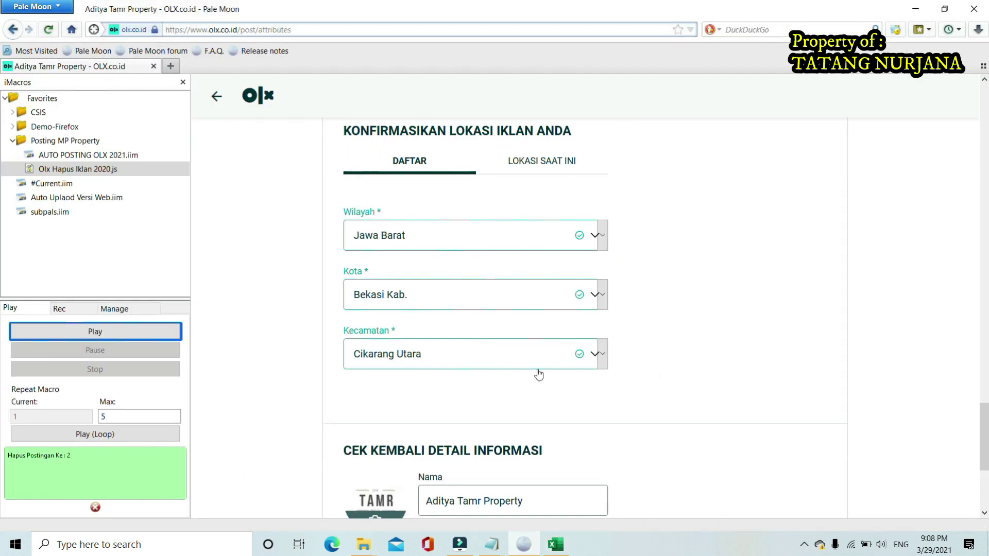
scroll(540, 375, down, 4)
scroll(539, 373, up, 10)
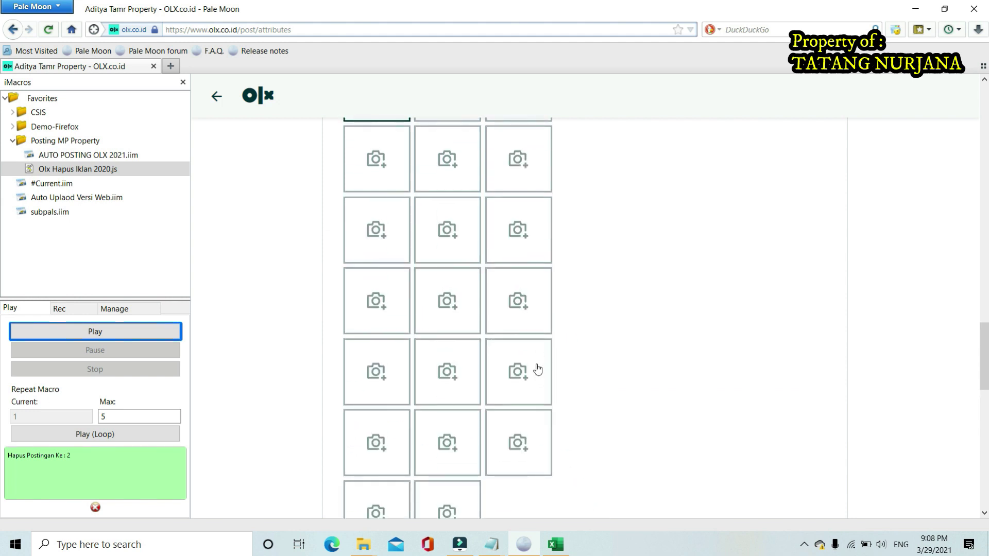
scroll(515, 232, down, 2)
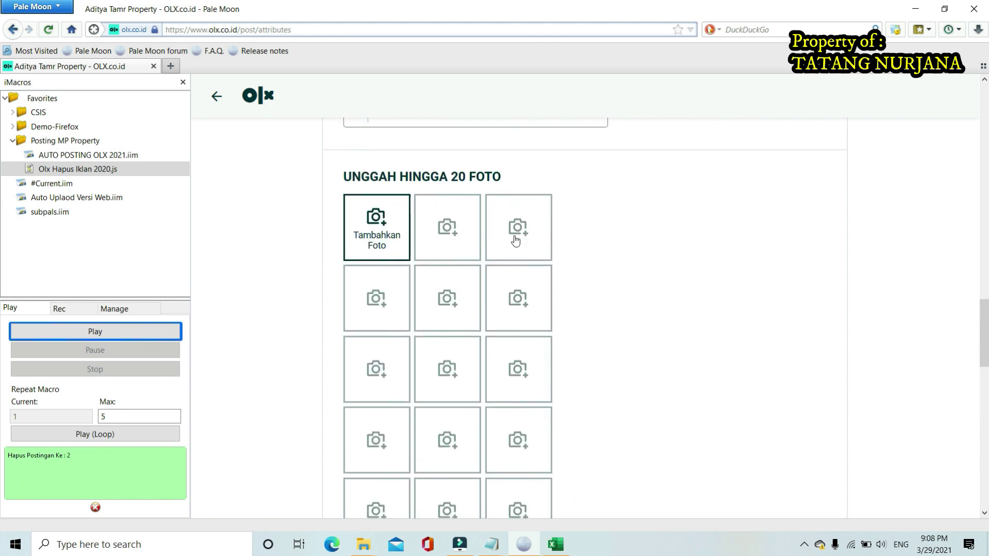
scroll(524, 441, down, 2)
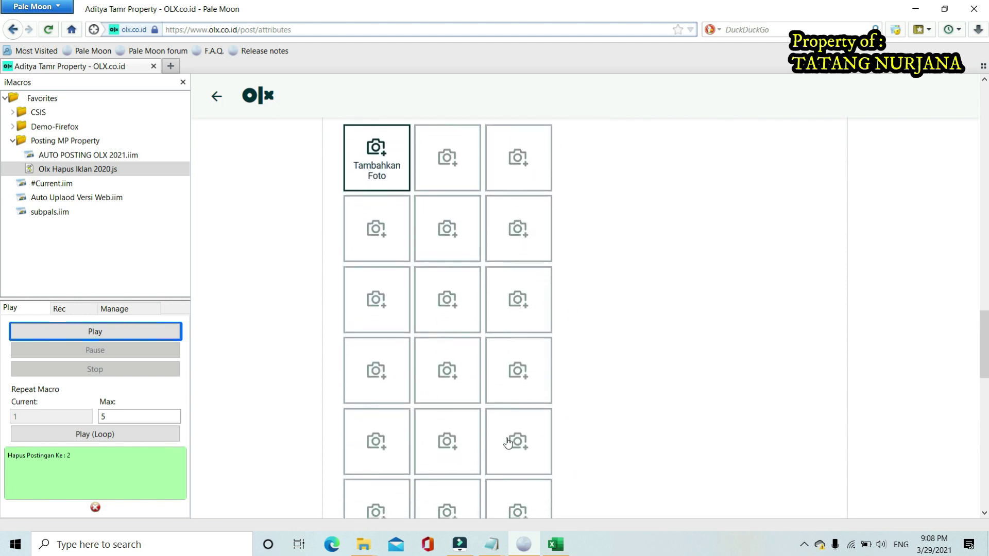
scroll(525, 441, down, 2)
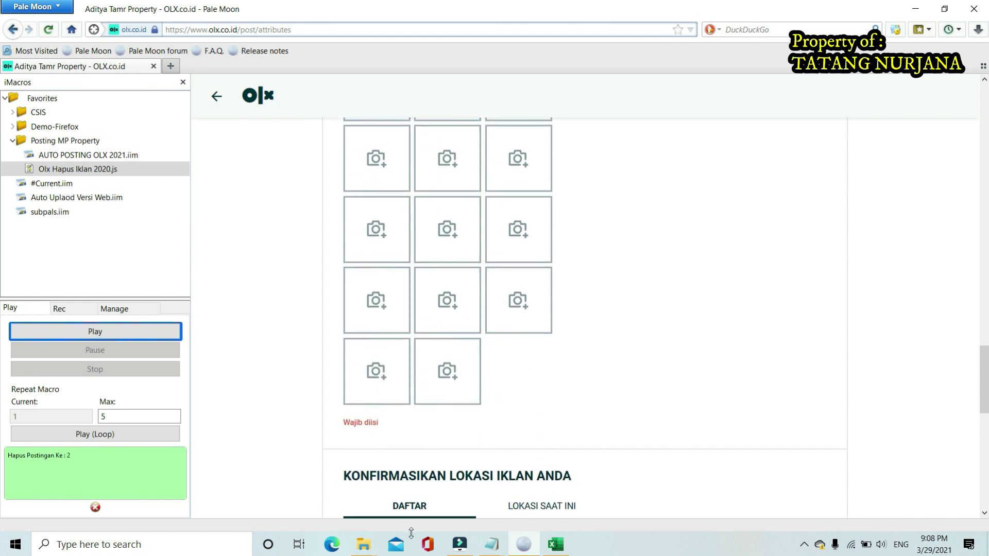
click(363, 544)
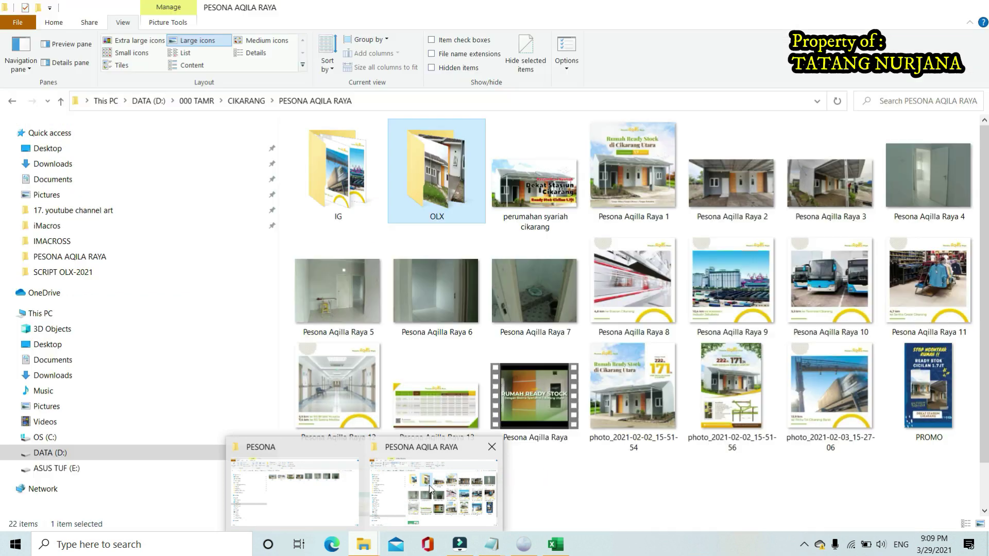
Review images 1 to 8 in the PESONA folder, then switch back to the Auto Posting OLX 2021 sheet
click(317, 478)
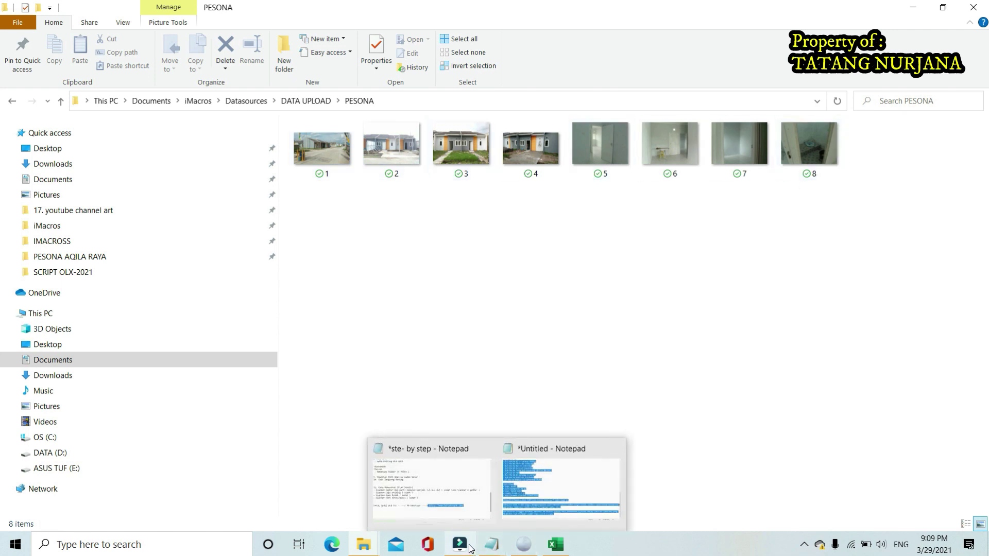
mouse_move(472, 546)
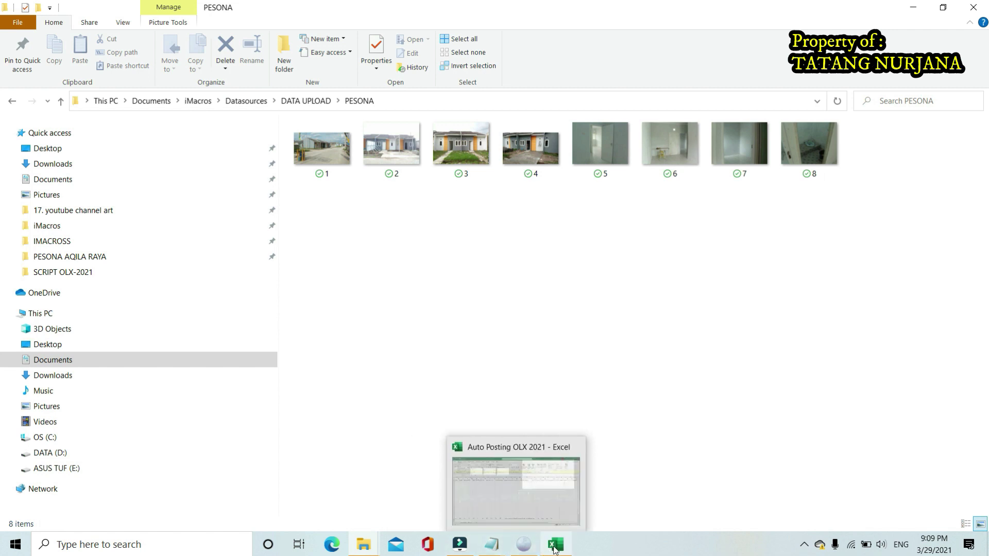
click(556, 544)
drag(765, 512, 842, 513)
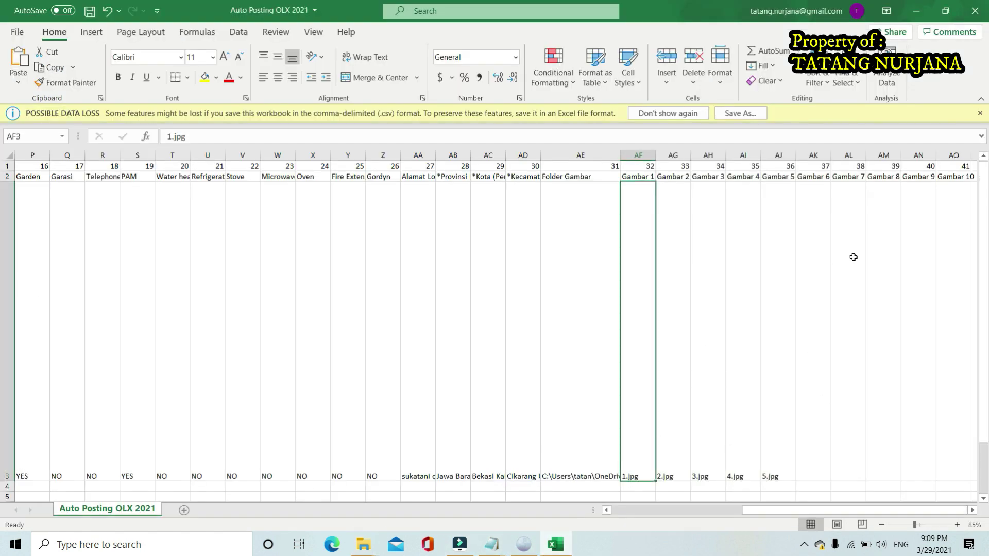
click(887, 235)
click(914, 236)
click(940, 235)
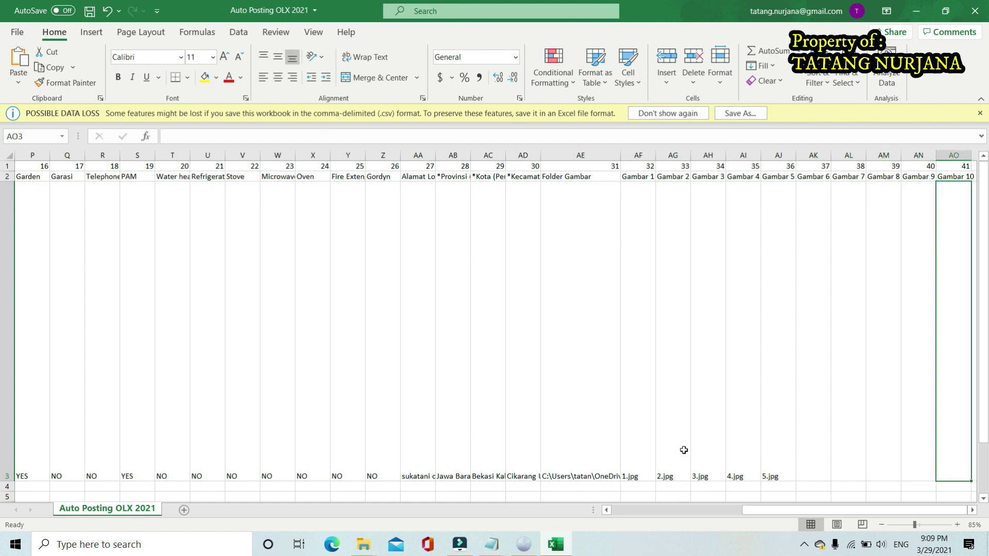
click(642, 462)
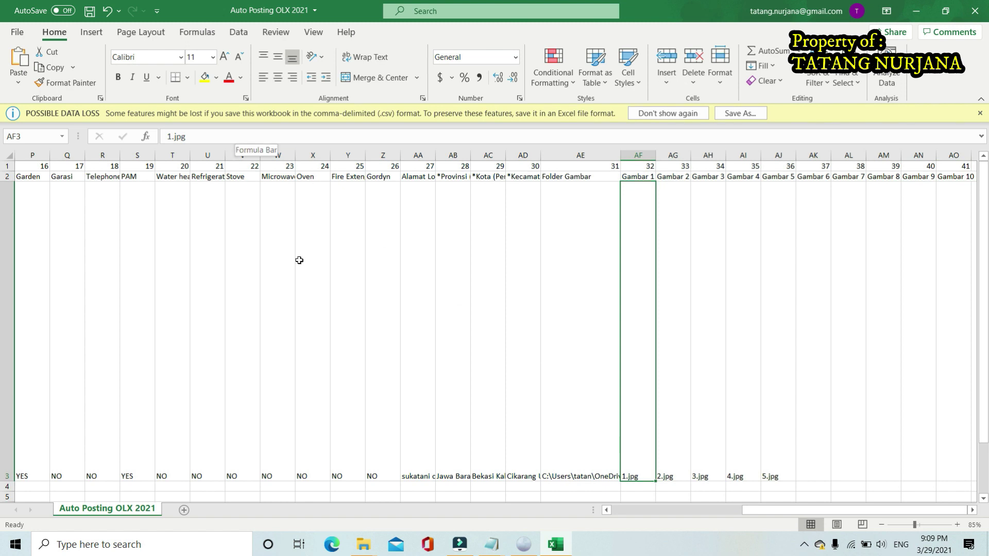
mouse_move(364, 545)
click(320, 492)
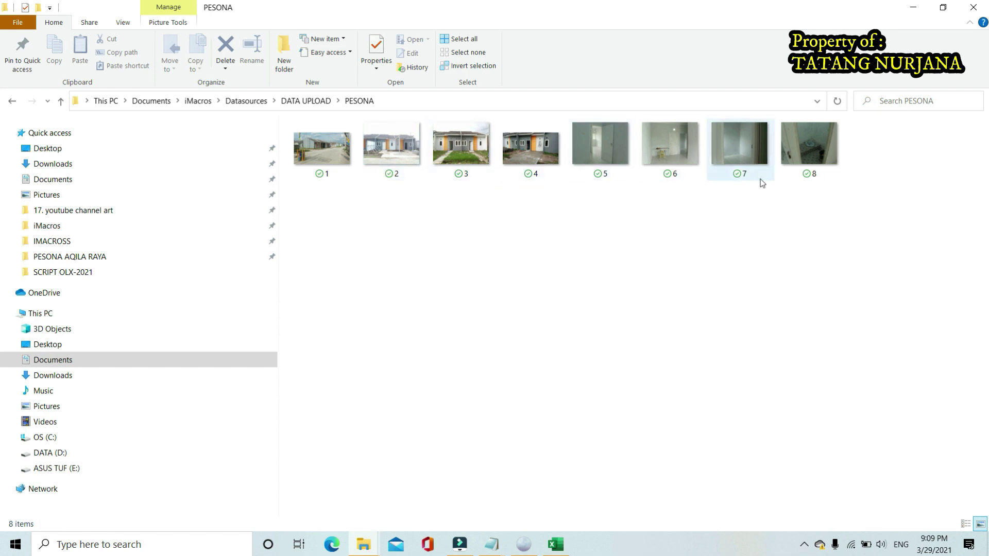
click(925, 7)
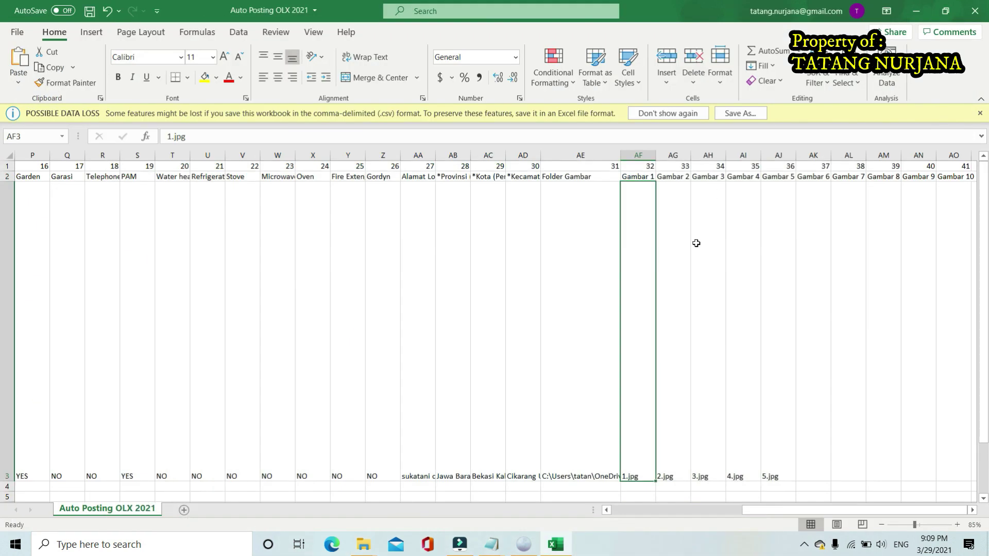
click(672, 416)
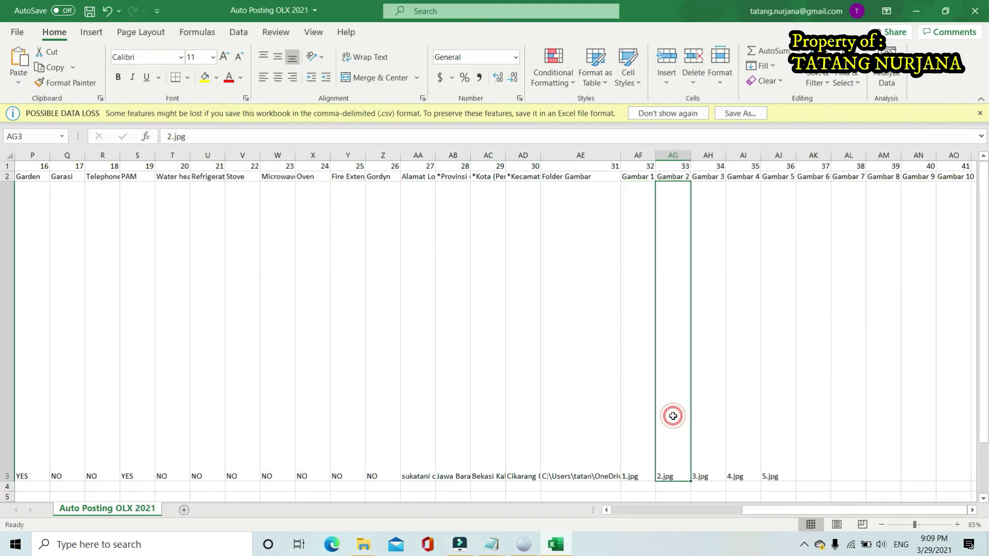
click(703, 447)
click(747, 461)
click(778, 461)
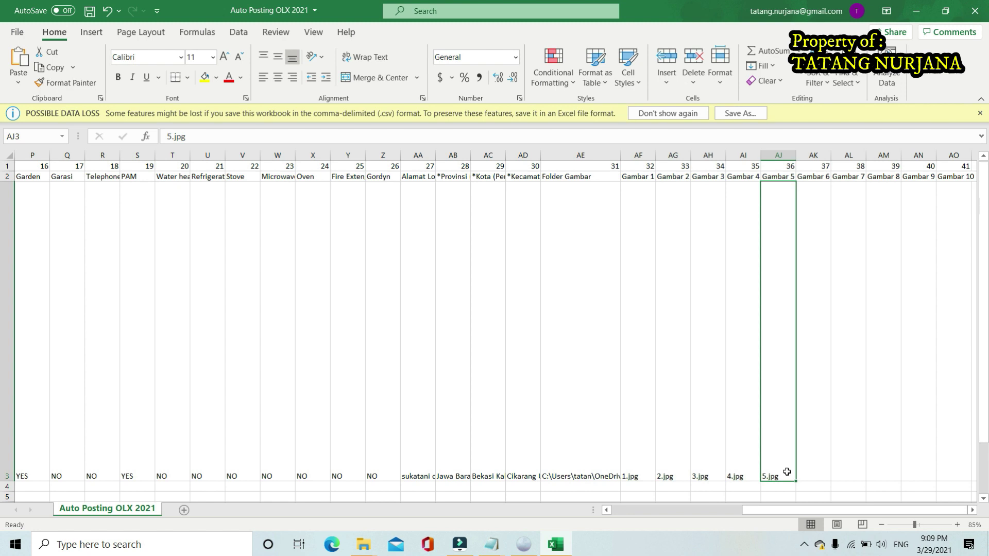
Copy 5.jpg into the Gambar 6 cell and change it to 6.jpg
click(810, 471)
click(781, 477)
key(ctrl+c)
click(818, 472)
key(ctrl+v)
double_click(807, 475)
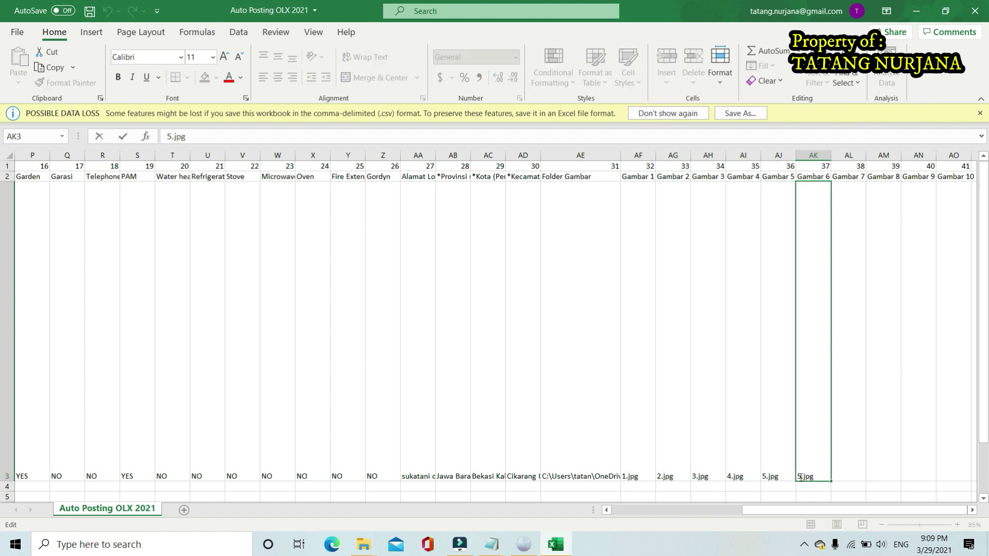
key(BackSpace)
text(6)
click(860, 468)
Paste 6.jpg into Gambar 7 and Gambar 8, then edit Gambar 7 to 7.jpg
click(810, 475)
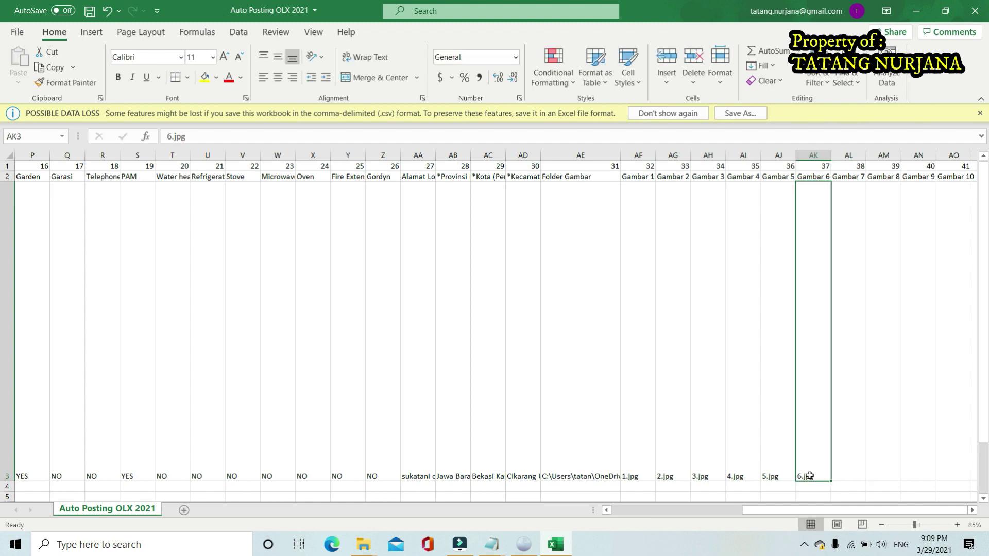
key(ctrl+c)
click(847, 460)
key(ctrl+v)
click(879, 459)
key(ctrl+v)
double_click(839, 475)
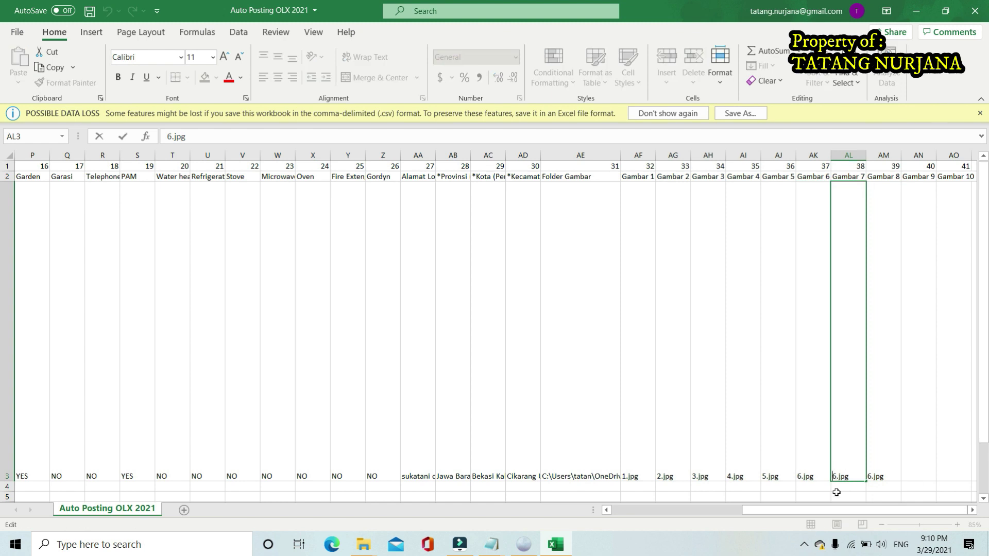
key(BackSpace)
text(7)
click(892, 444)
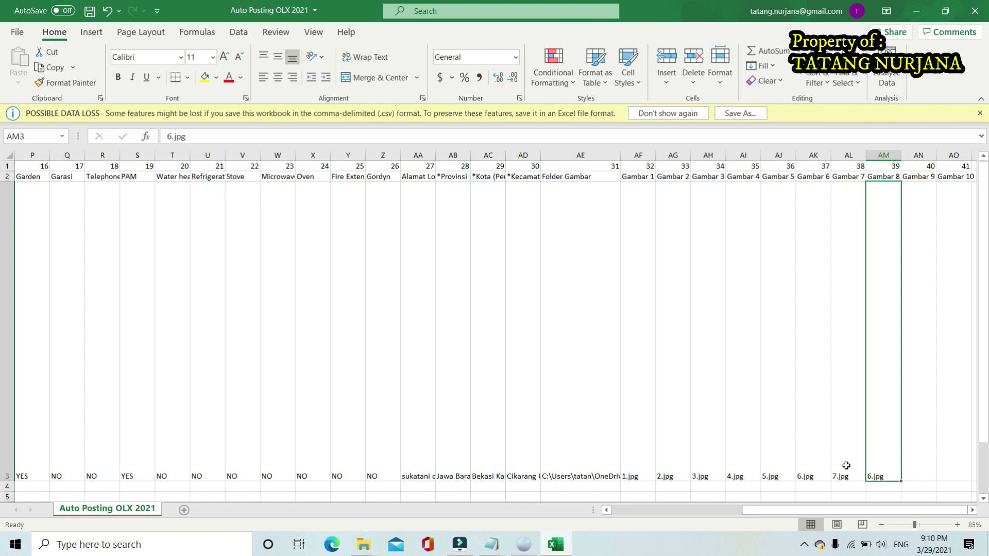
Change the Gambar 8 file name from 6.jpg to 8.jpg
scroll(875, 417, down, 3)
scroll(904, 376, up, 3)
ctrl+scroll(906, 386, up, 1)
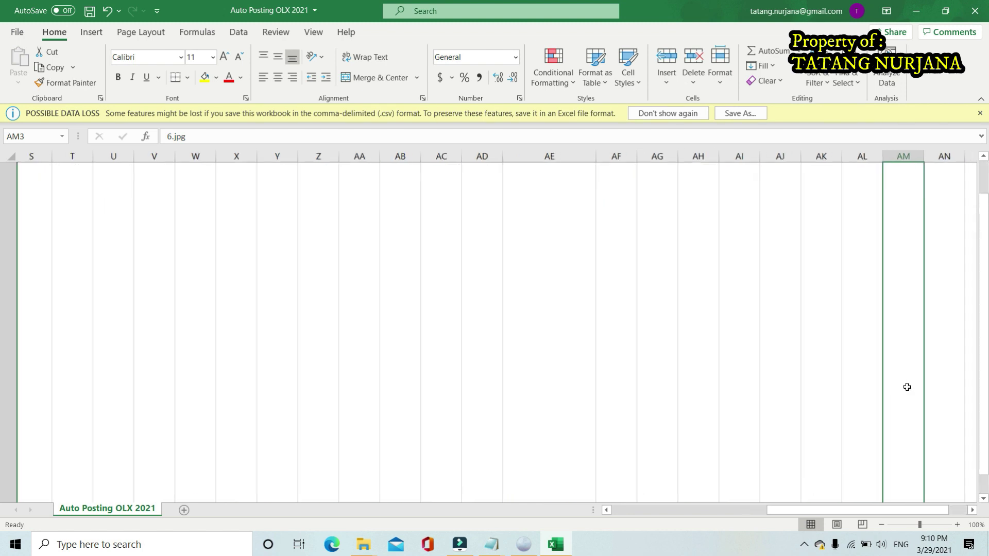
scroll(893, 404, down, 3)
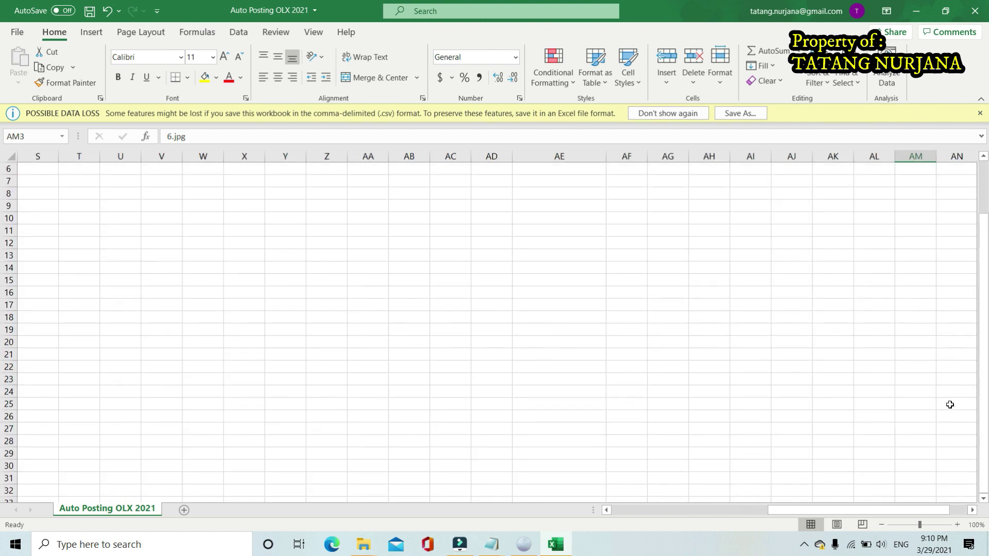
scroll(927, 438, up, 3)
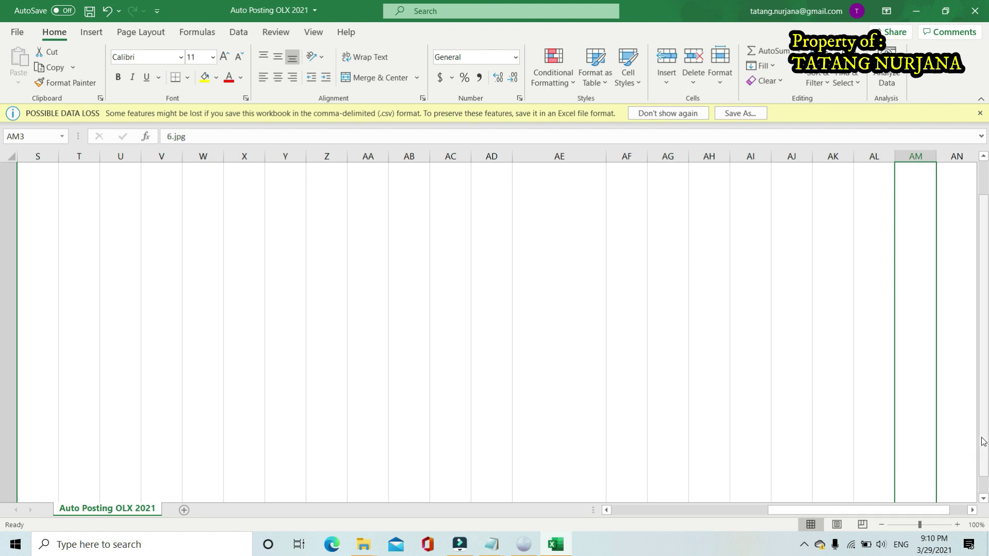
scroll(927, 437, down, 3)
scroll(925, 455, up, 3)
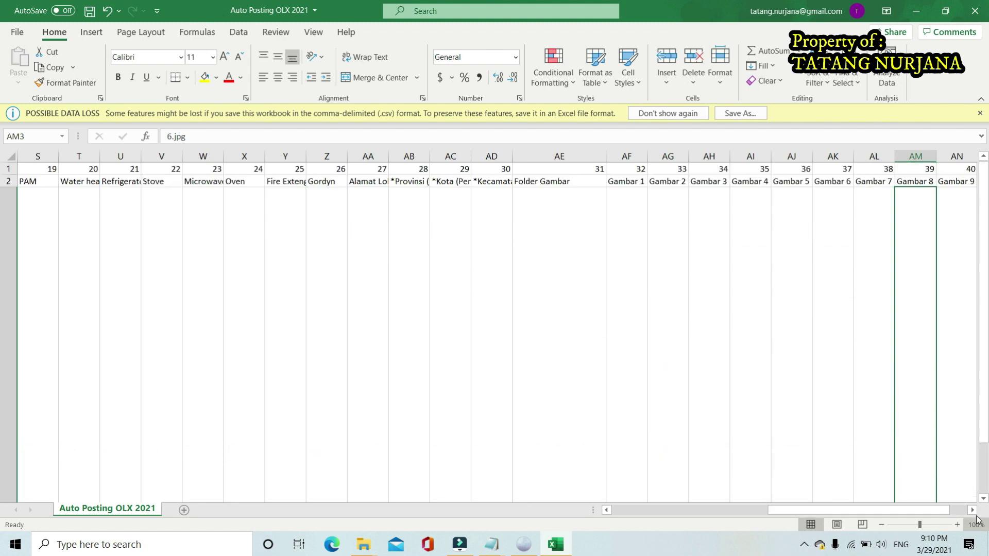
click(983, 499)
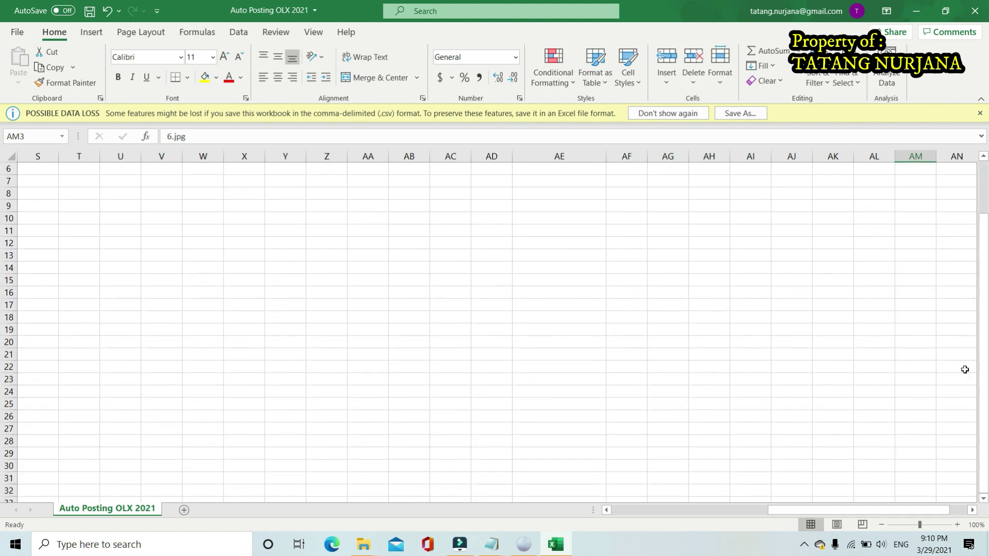
scroll(877, 369, down, 2)
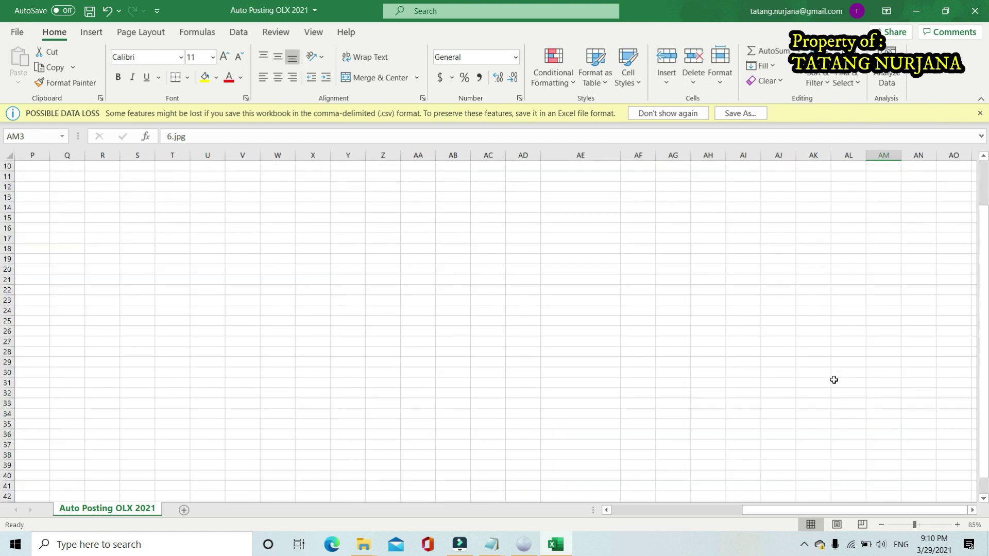
scroll(834, 379, up, 3)
click(845, 466)
key(Right)
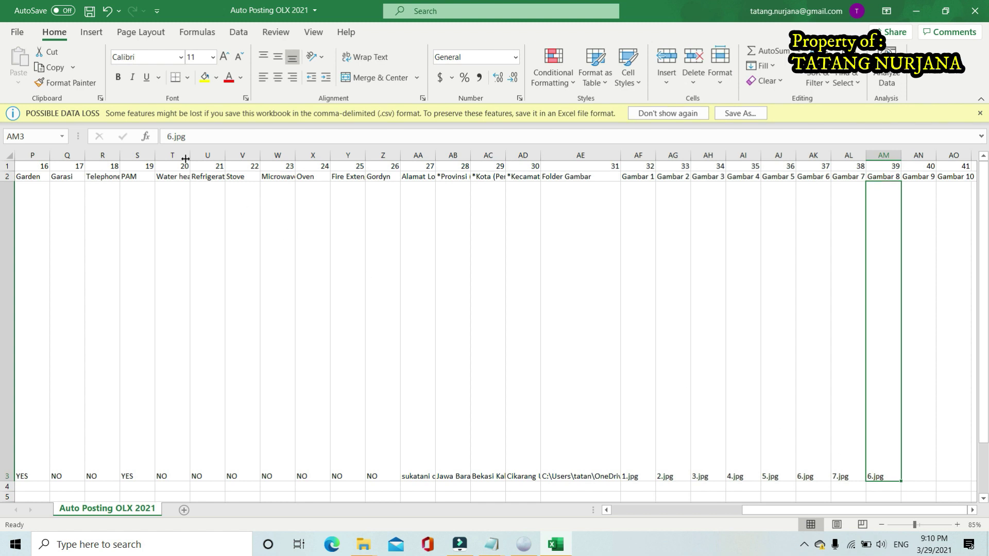
click(173, 135)
key(BackSpace)
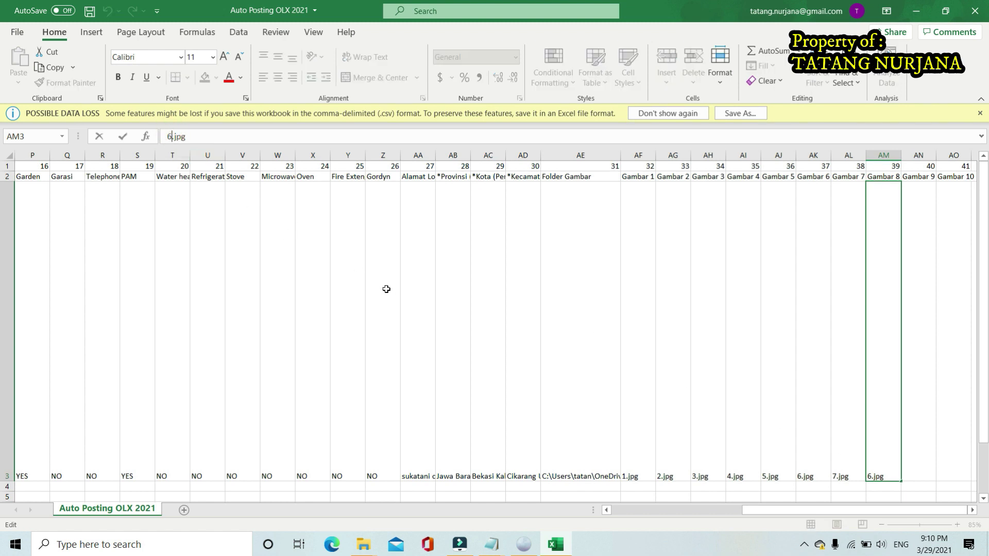
text(8)
click(581, 354)
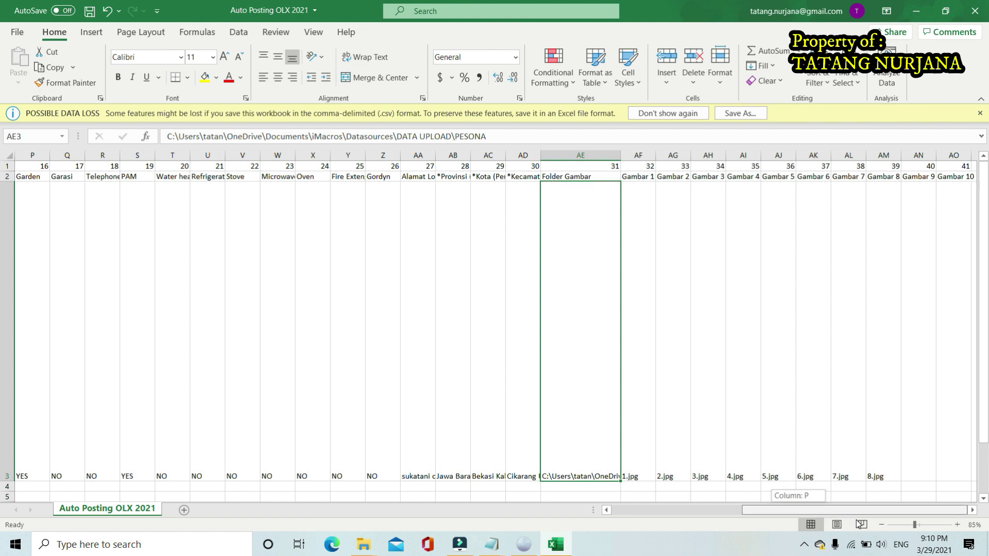
Check the Gambar 1 through Gambar 8 file names in row 3, 1.jpg to 8.jpg
click(972, 510)
click(972, 510)
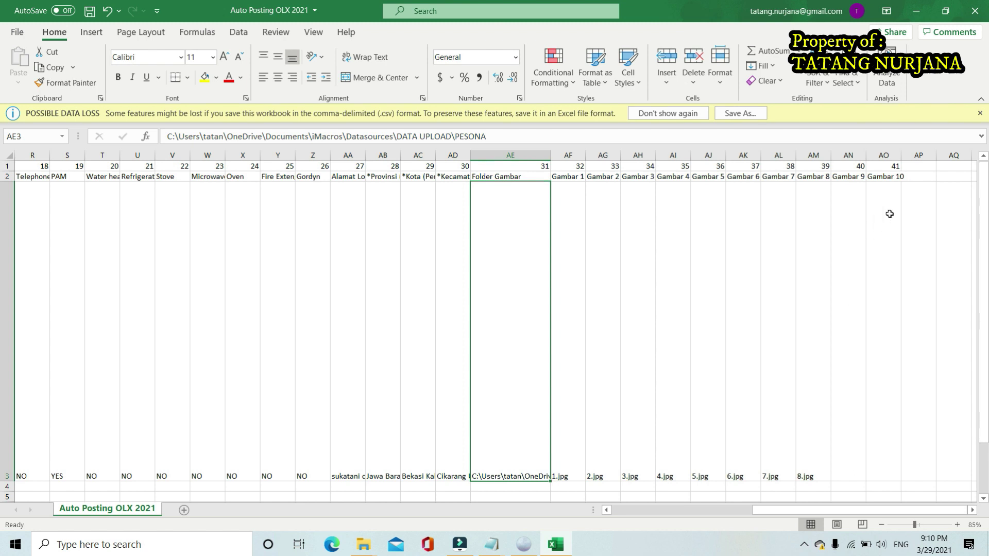
key(Right)
key(Right)
key(Right)
key(Right)
key(Right)
key(Right)
key(Right)
key(Right)
key(Right)
key(Right)
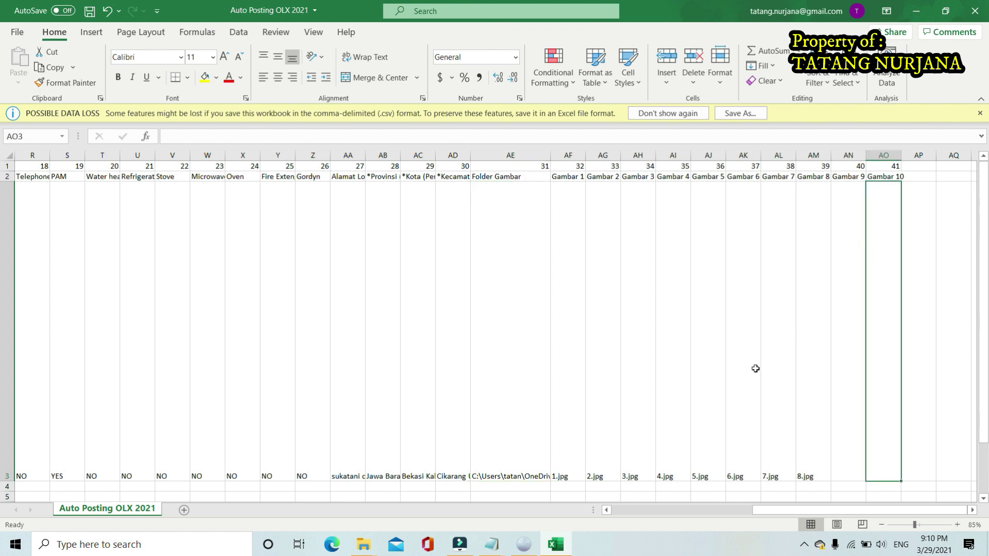
click(576, 449)
click(598, 446)
click(628, 452)
click(666, 453)
click(708, 456)
click(743, 457)
click(775, 461)
click(808, 464)
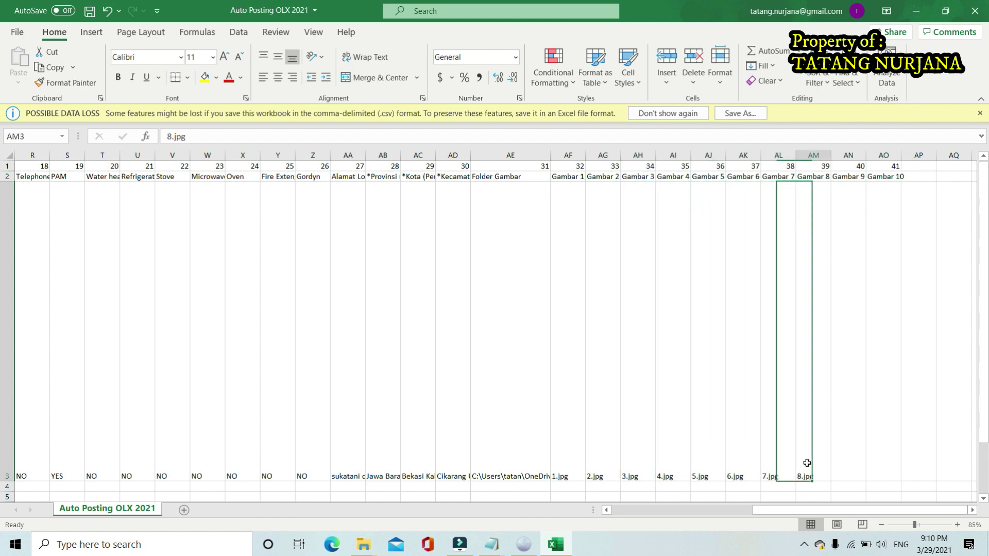
Bring the PESONA photo folder forward and select house photos 1 and 2
click(367, 545)
click(361, 483)
click(333, 156)
click(381, 152)
Select PESONA house photos 3 through 8, then return to the Auto Posting OLX 2021 workbook
click(456, 154)
click(507, 153)
click(595, 160)
click(669, 151)
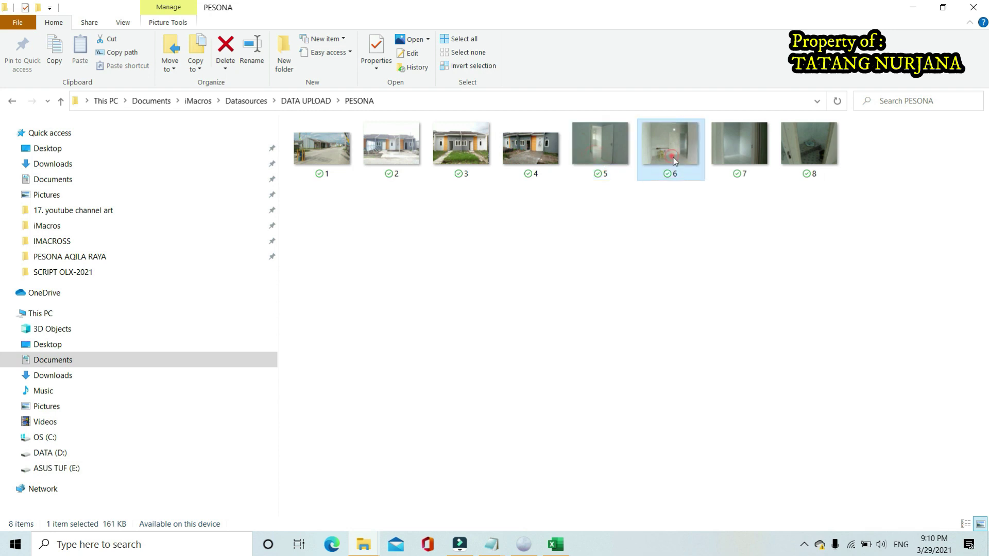
click(748, 153)
click(808, 154)
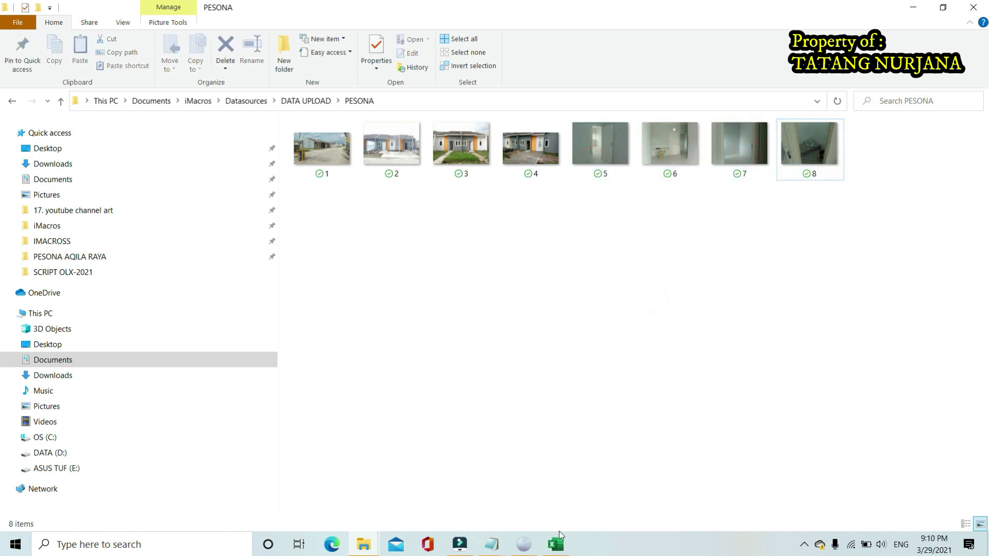
click(561, 538)
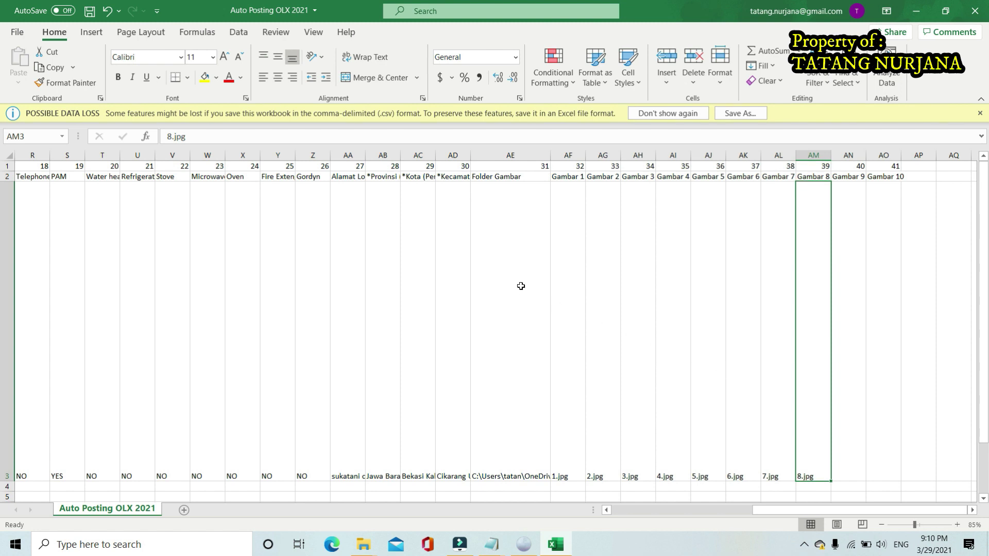
Inspect the image folder path cell and the Gambar 1 cell holding 1.jpg
click(514, 246)
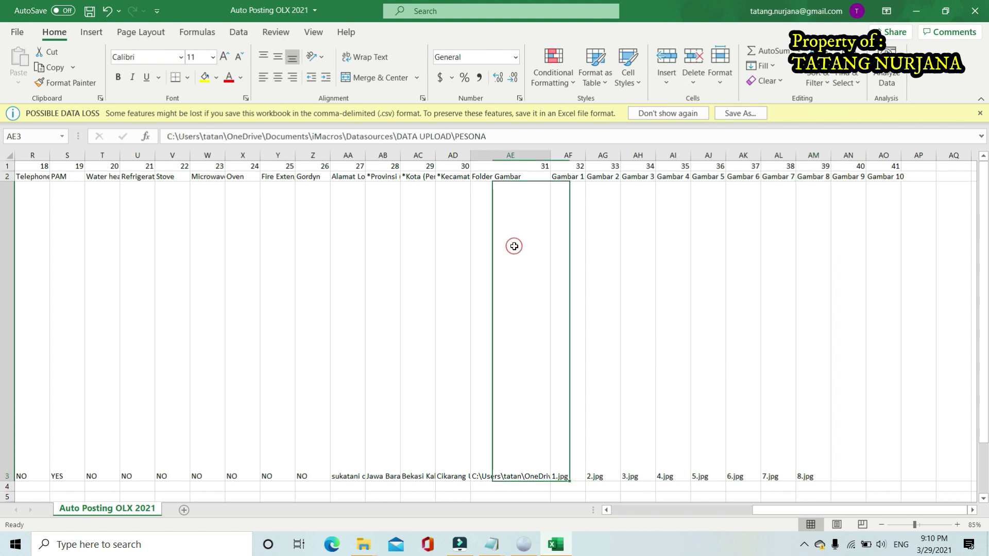
click(568, 242)
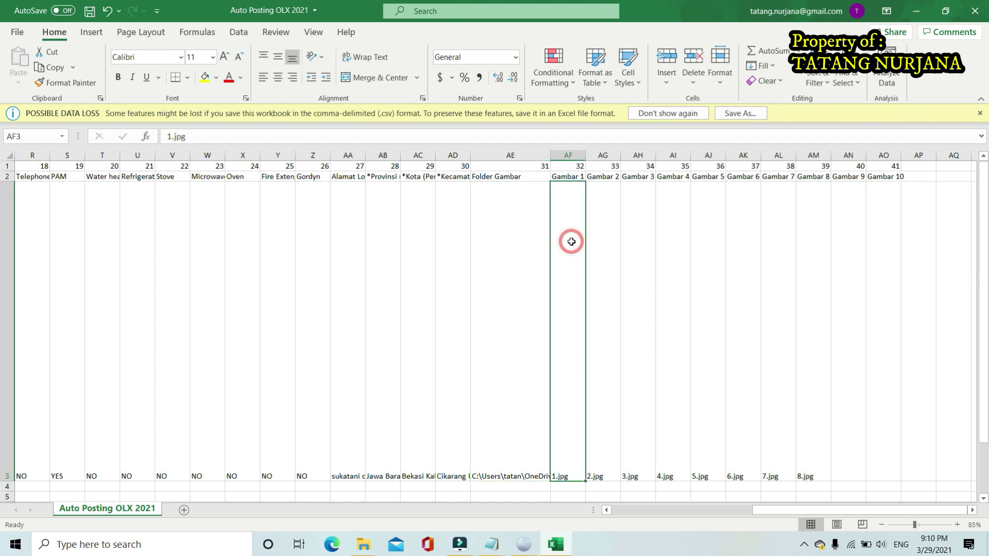
click(194, 135)
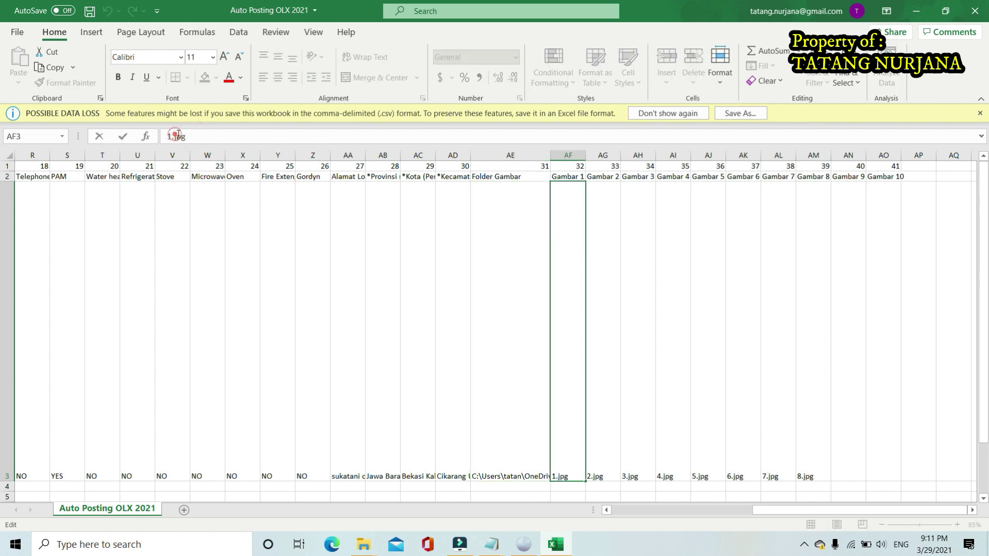
click(203, 135)
mouse_move(360, 549)
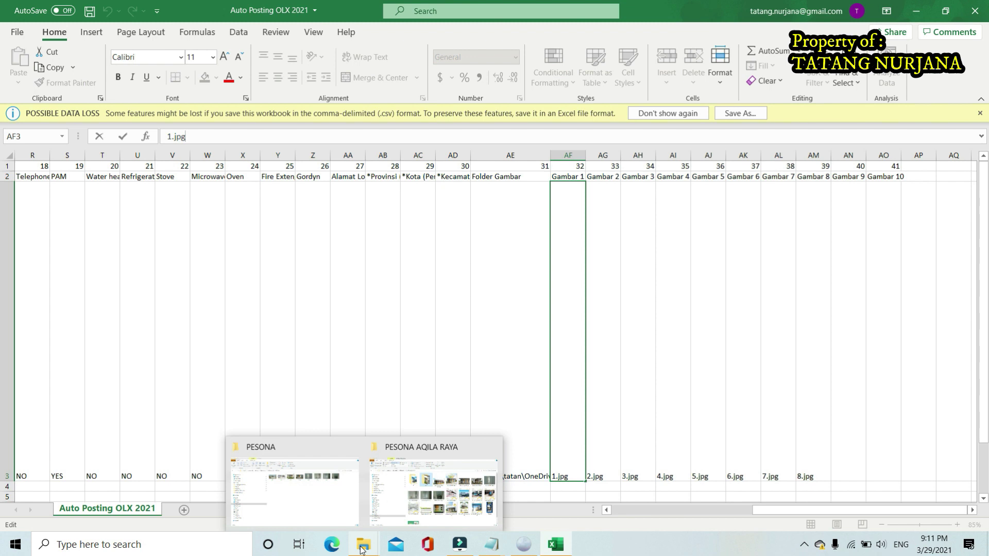
click(854, 366)
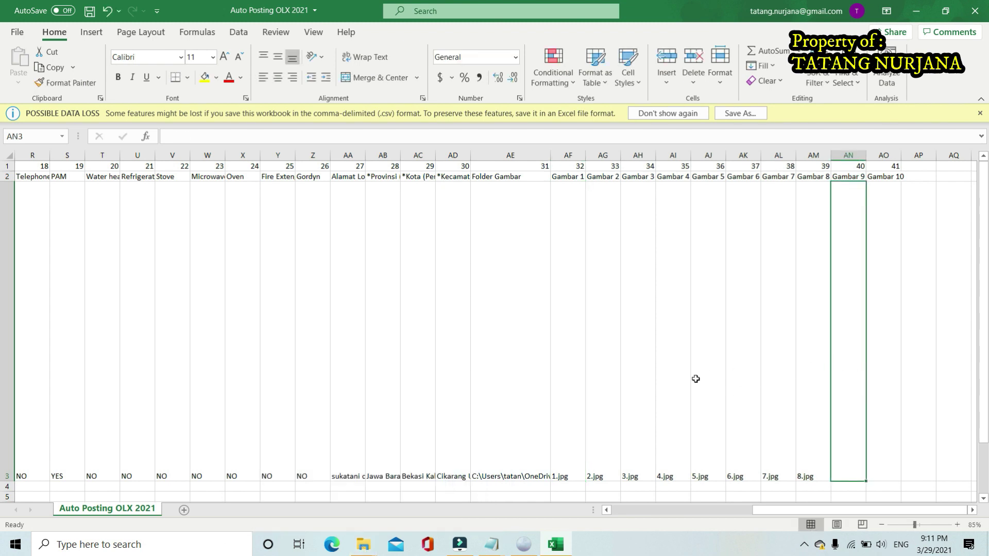
Review the column-number row, the header row and the row 3 listing titled 'Rumah Murah dekat stasiun cikarang'
scroll(695, 379, down, 3)
scroll(693, 379, up, 3)
ctrl+scroll(547, 353, down, 1)
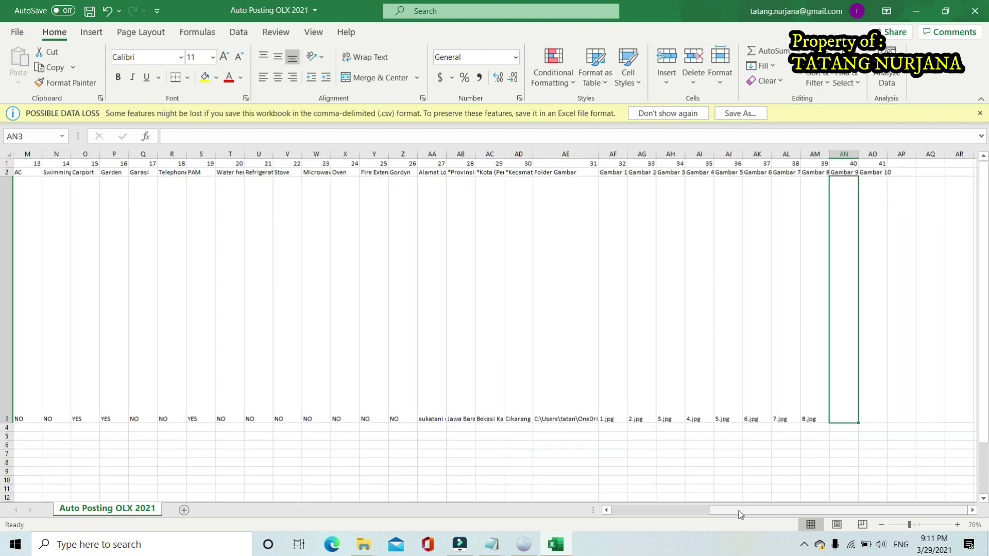
drag(738, 512, 607, 511)
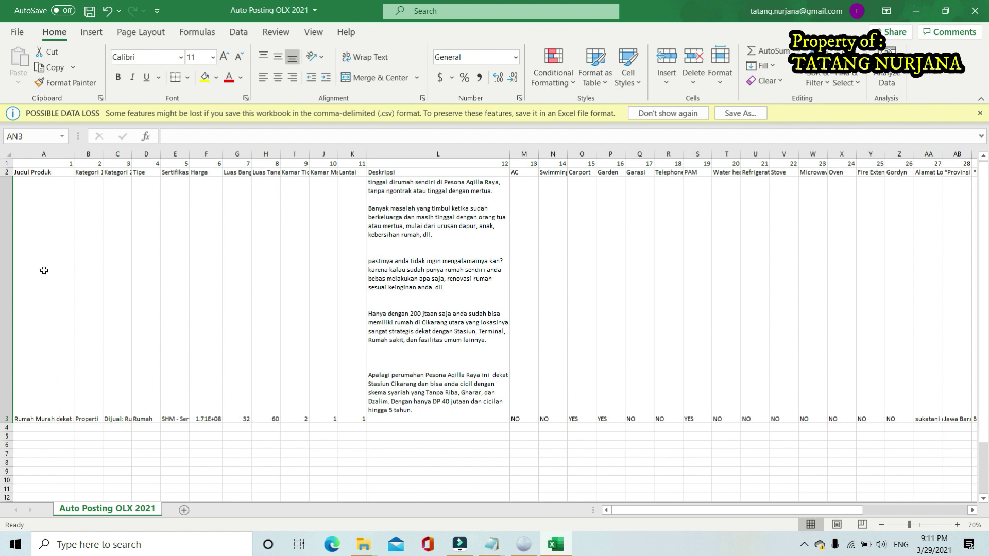
click(7, 163)
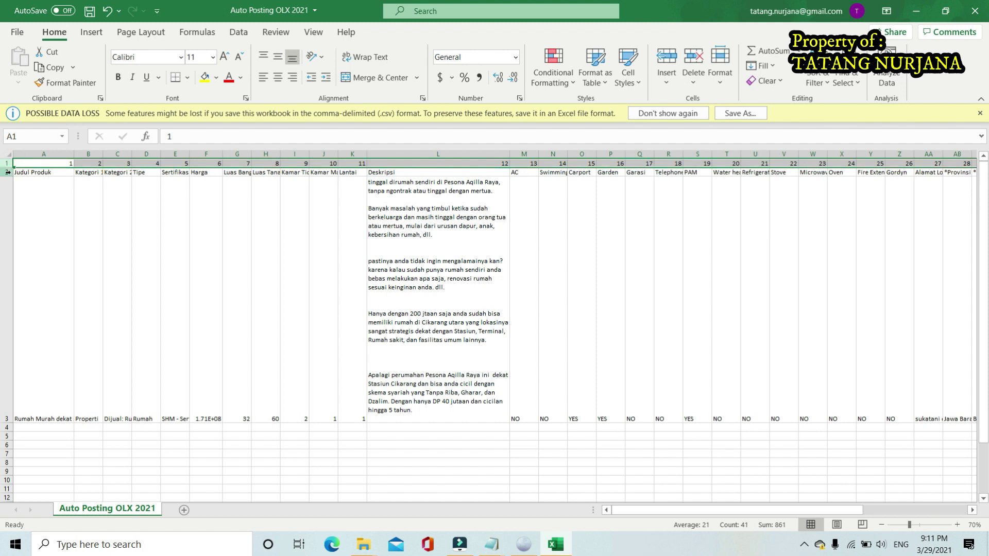
click(7, 172)
click(8, 217)
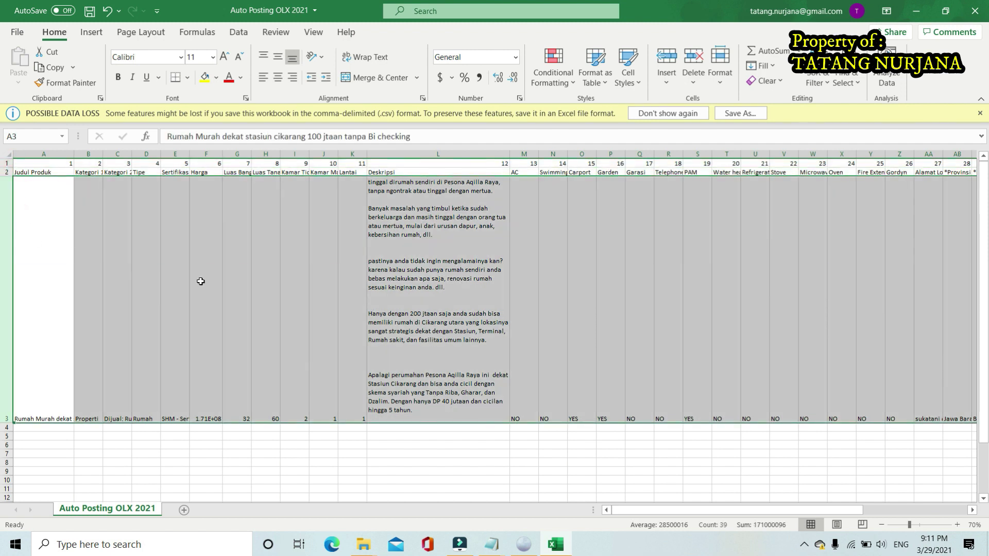
click(555, 269)
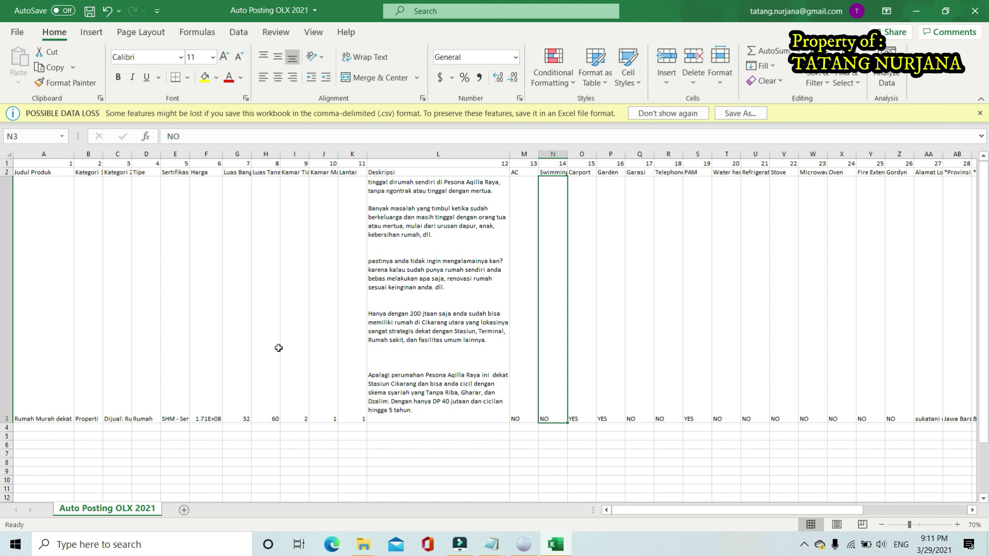
click(28, 427)
click(33, 435)
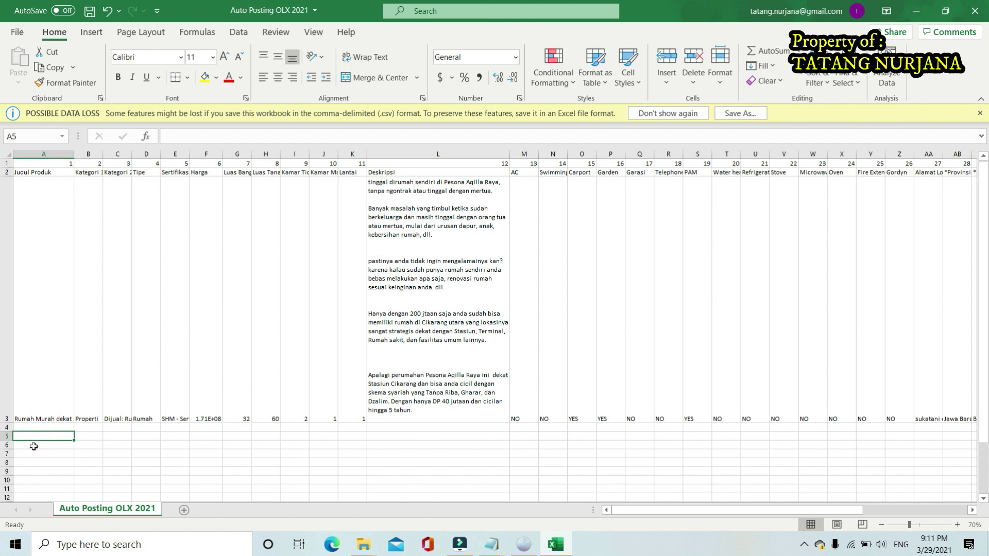
click(39, 382)
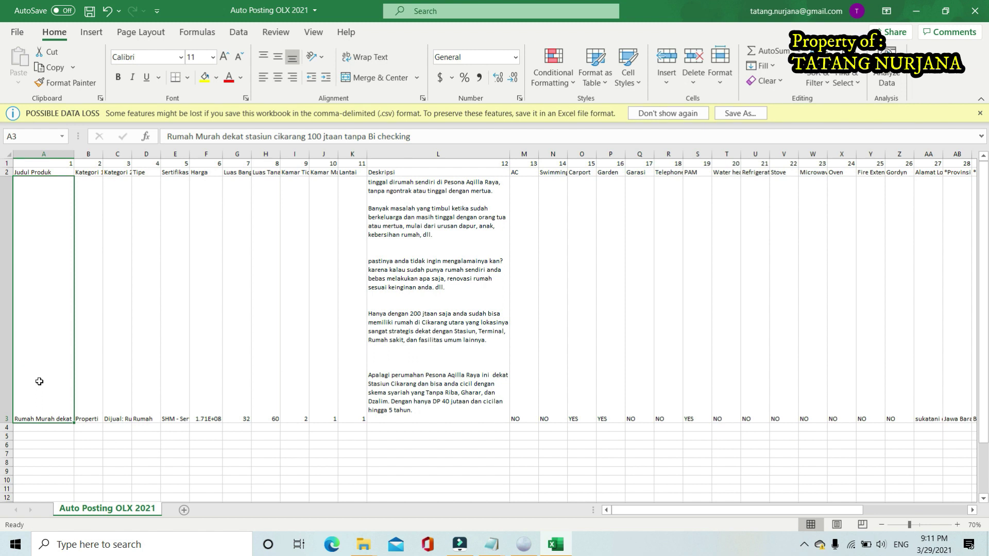
click(524, 545)
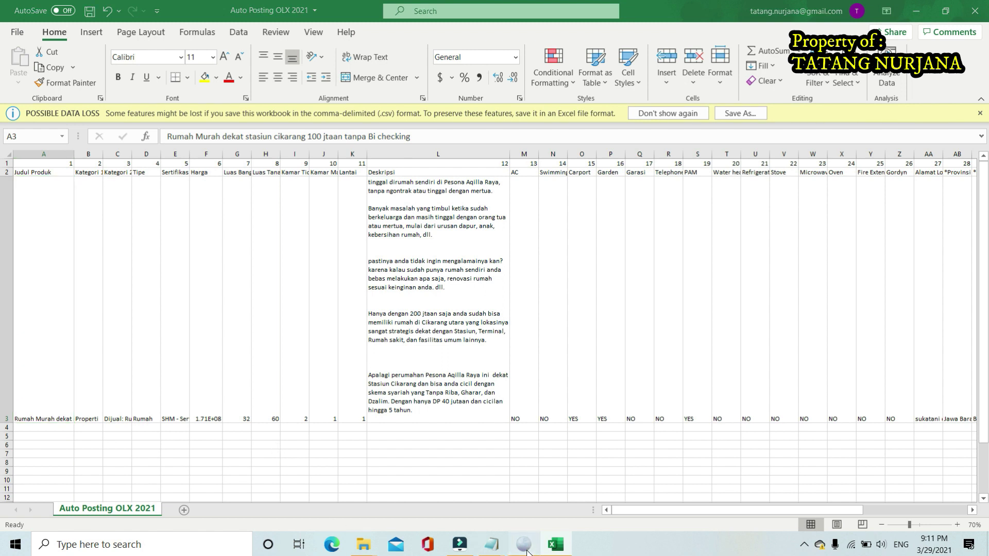
Abandon the half-filled OLX ad form and go to the account's My Ads list
scroll(514, 381, up, 15)
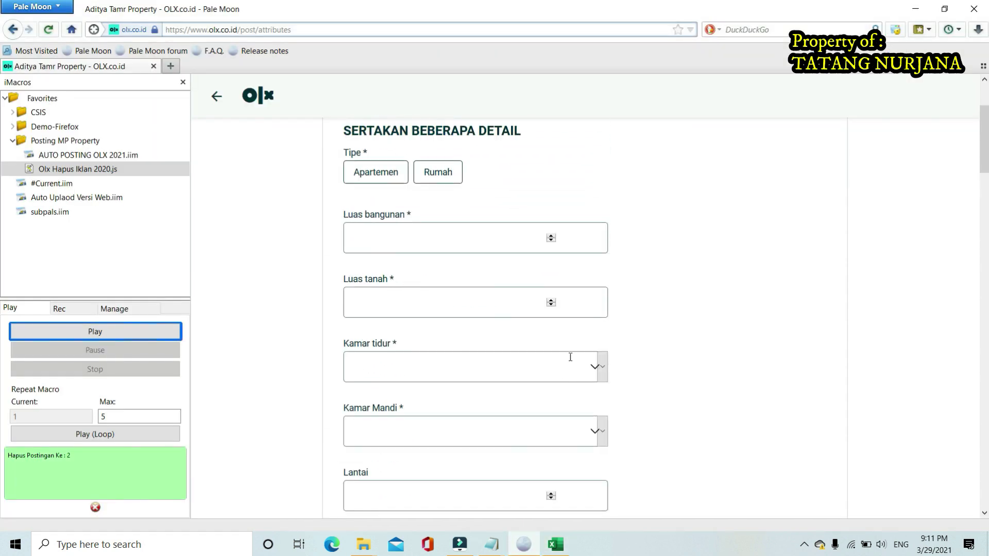
click(258, 89)
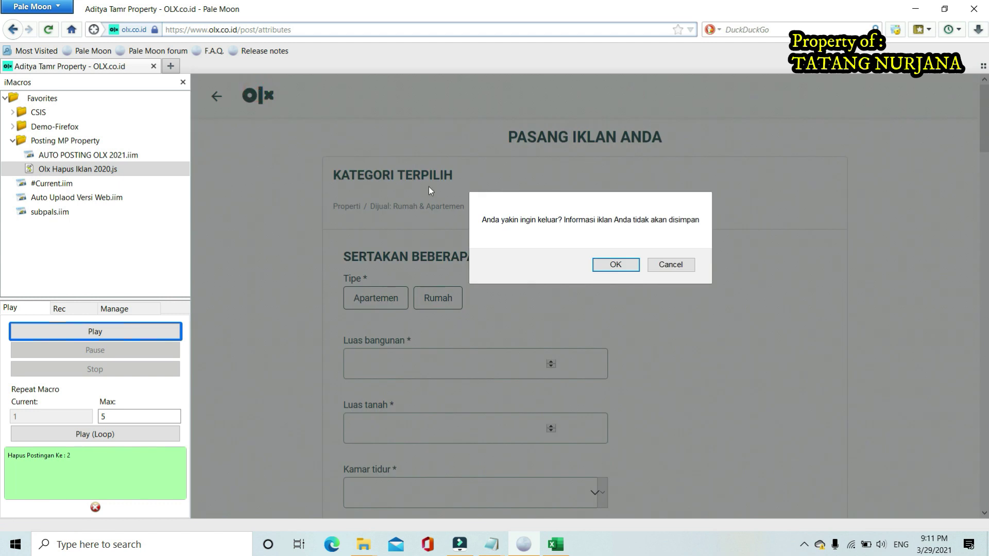
click(617, 264)
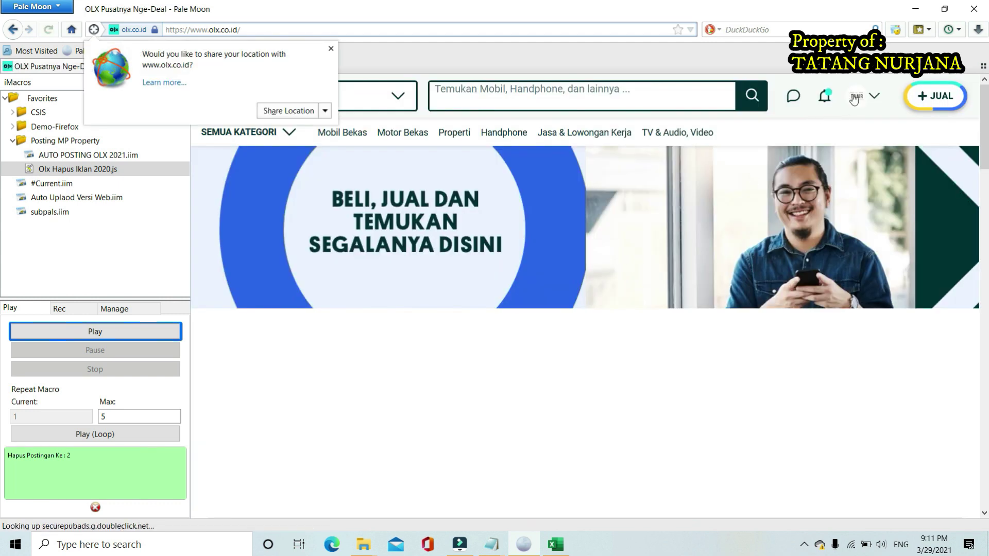
click(853, 98)
click(782, 229)
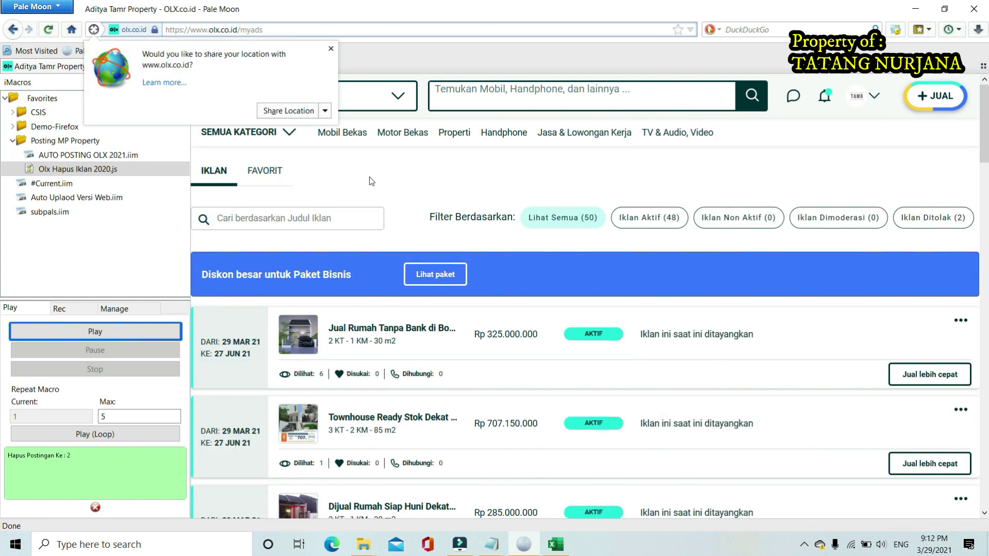
click(330, 49)
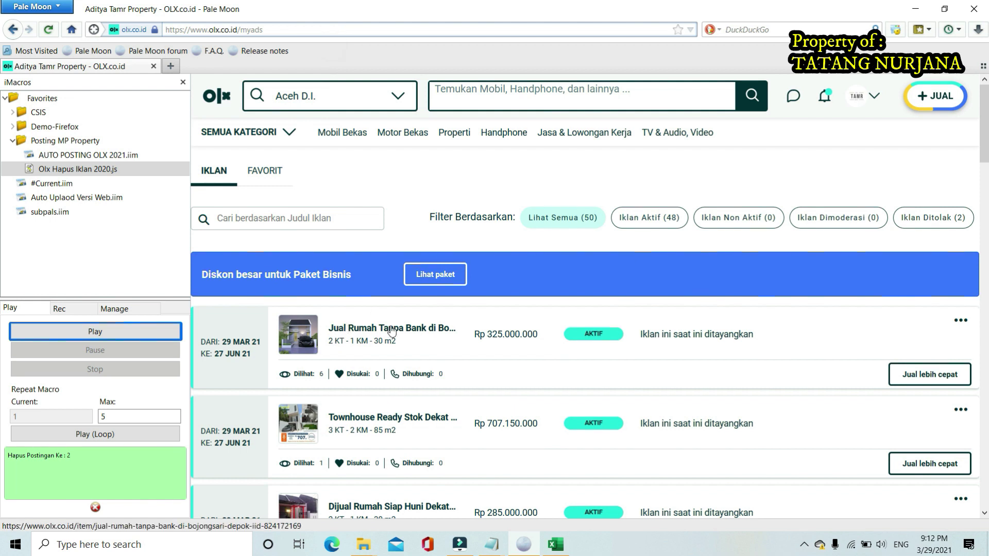
Open the first house ad's page, then return to the My Ads list
click(426, 330)
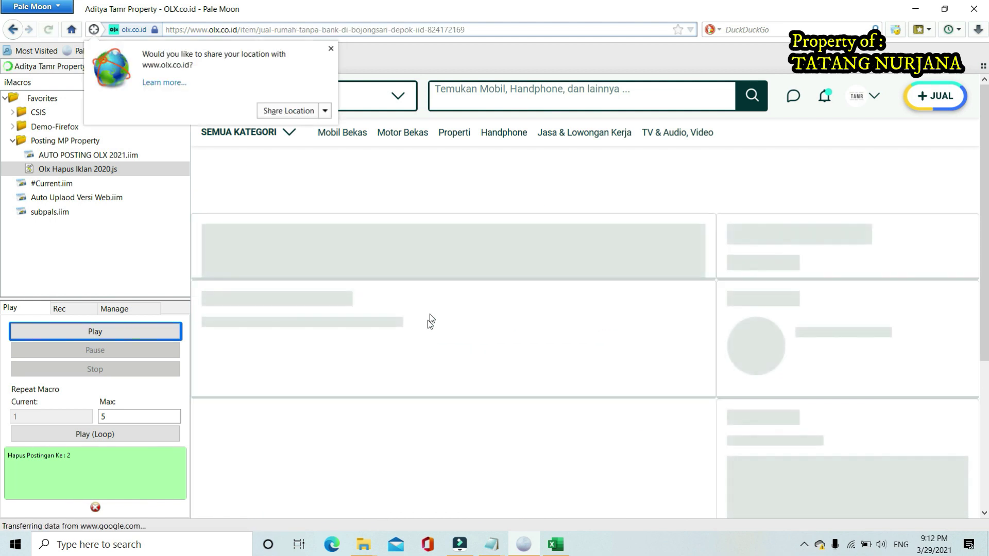
scroll(764, 314, down, 5)
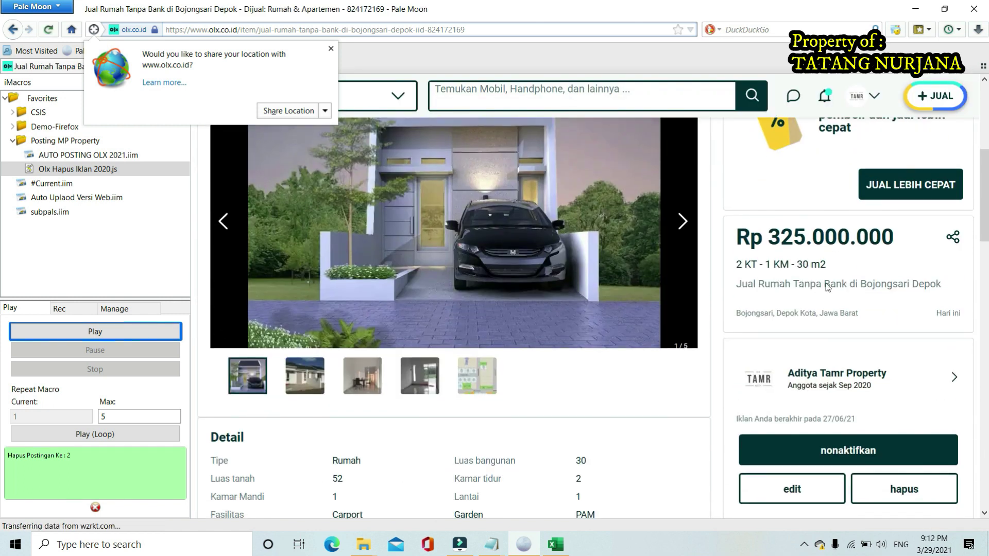
click(331, 50)
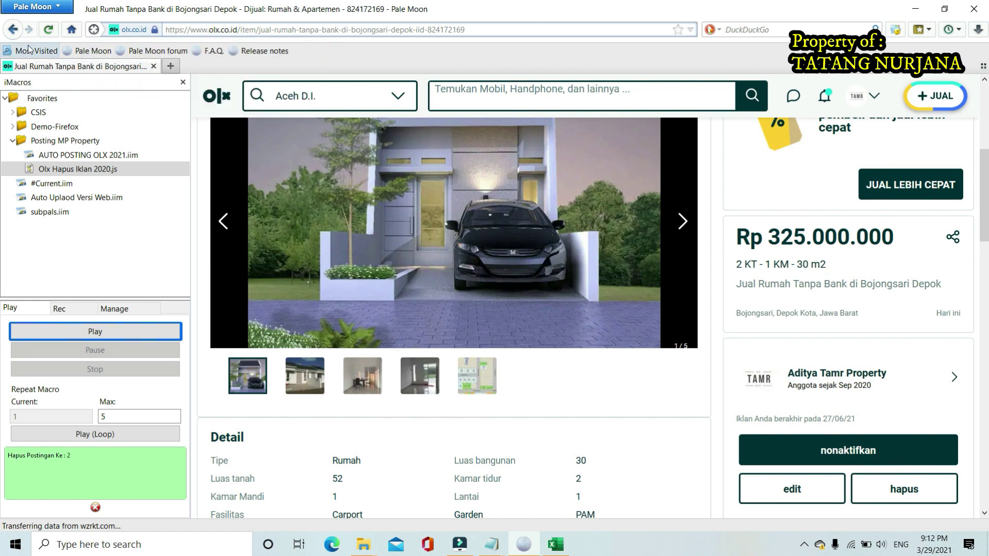
click(13, 30)
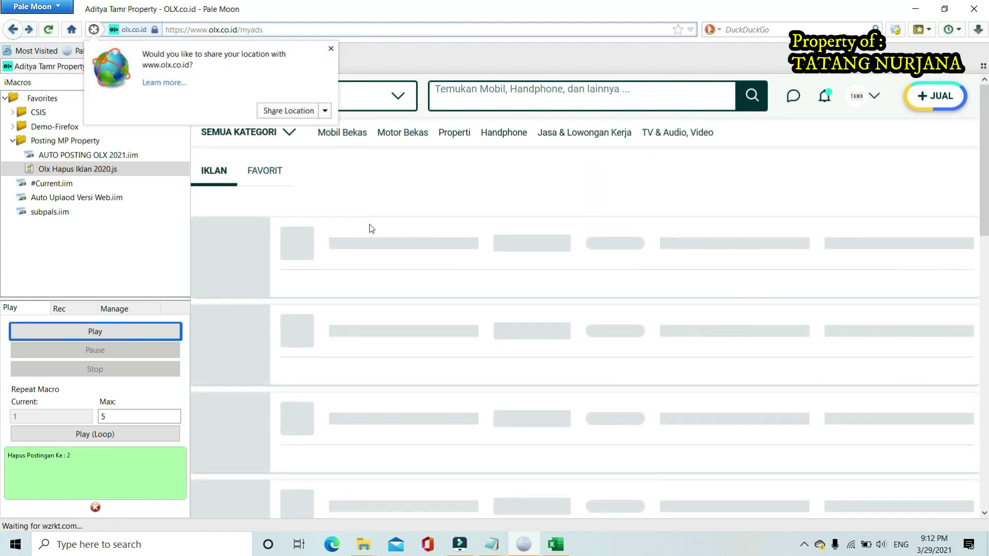
click(331, 50)
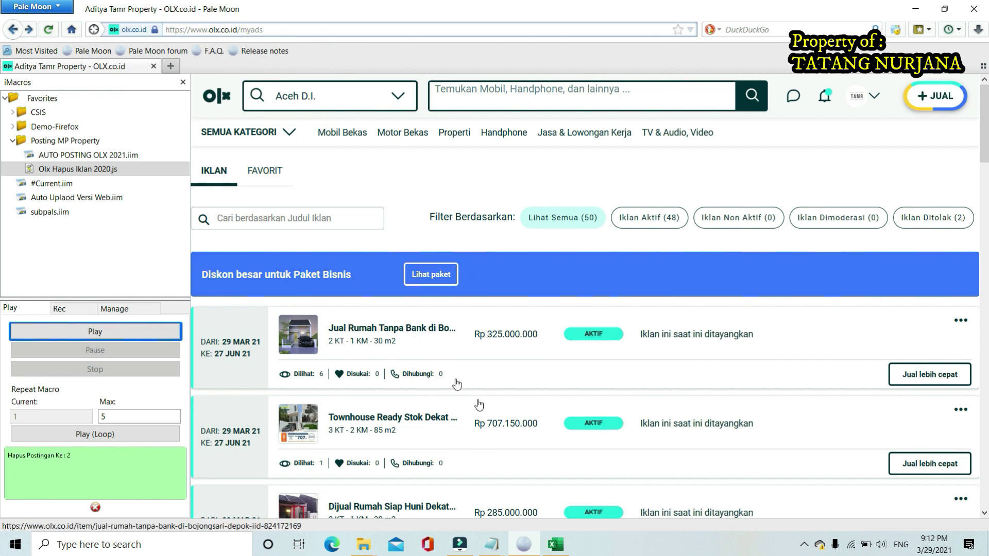
Check the listing's Carport value in O3, then save and close the Auto Posting OLX 2021 workbook
click(557, 547)
click(581, 304)
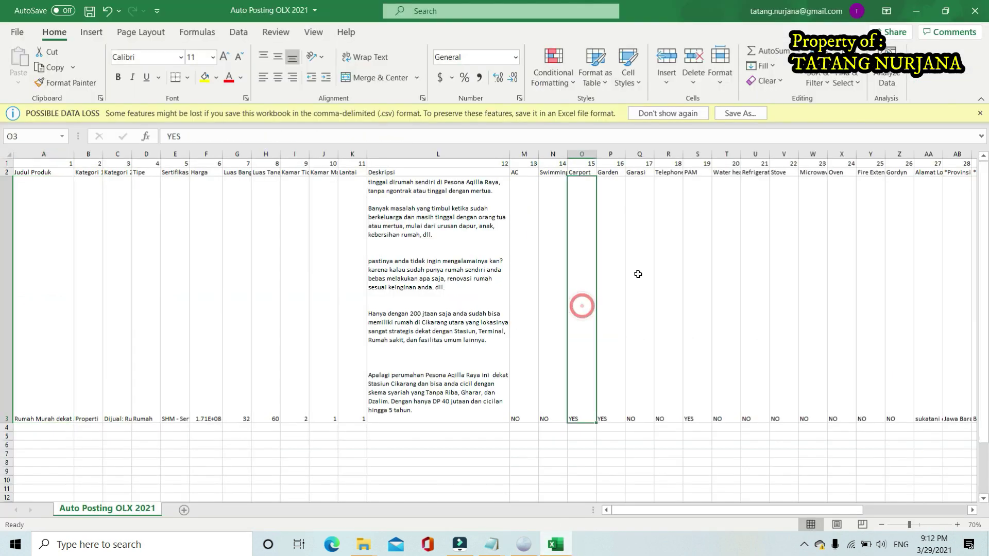
click(90, 11)
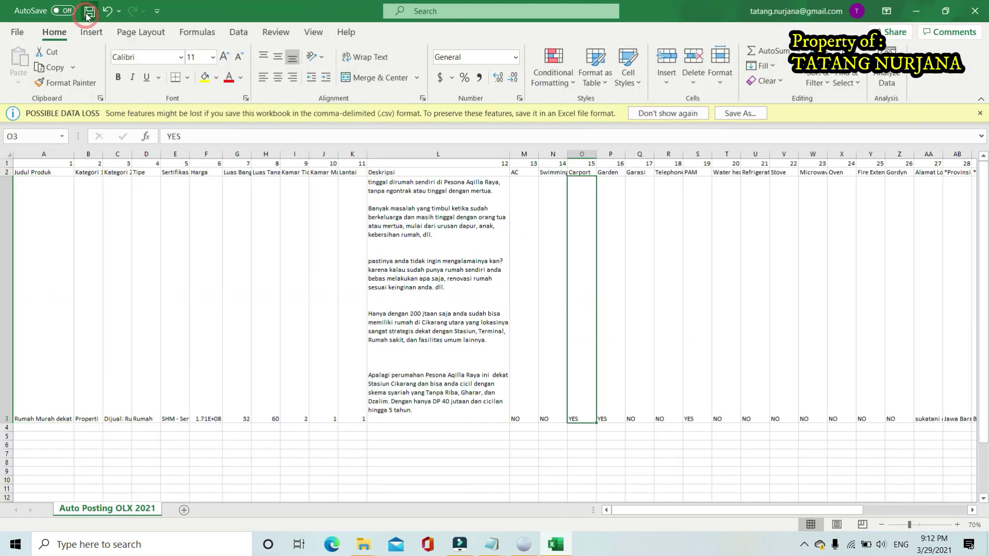
click(984, 12)
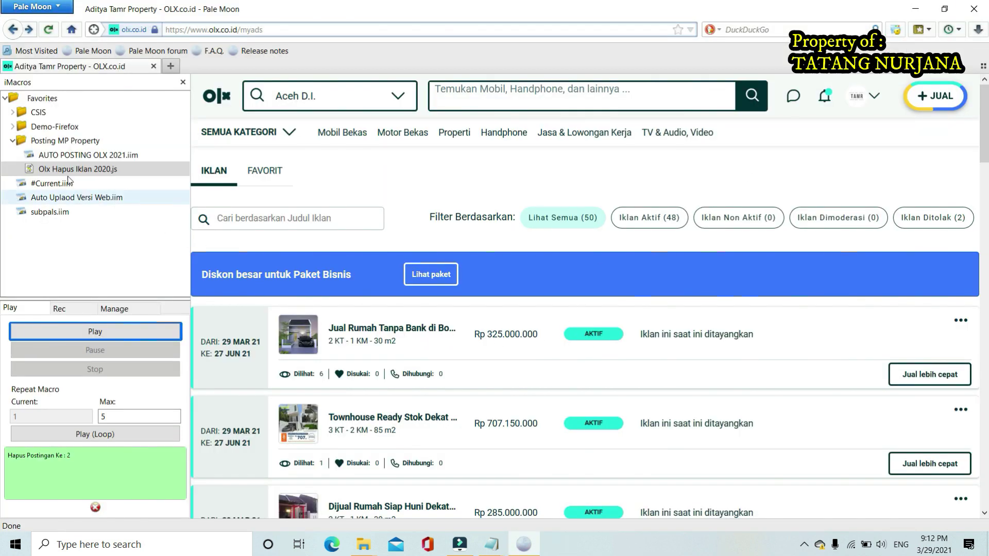
Select the AUTO POSTING OLX 2021.iim macro in iMacros, keeping the repeat maximum at 5
click(54, 158)
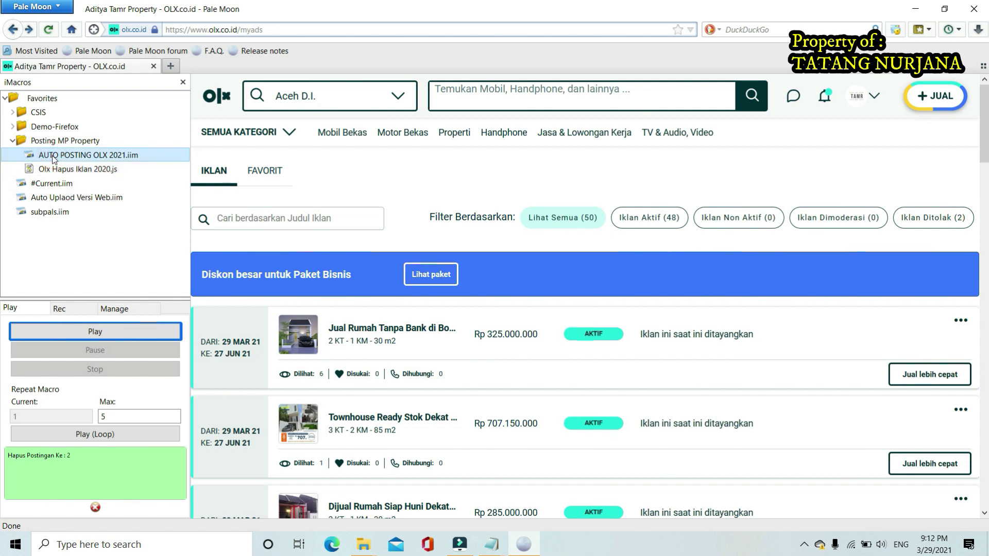
click(115, 422)
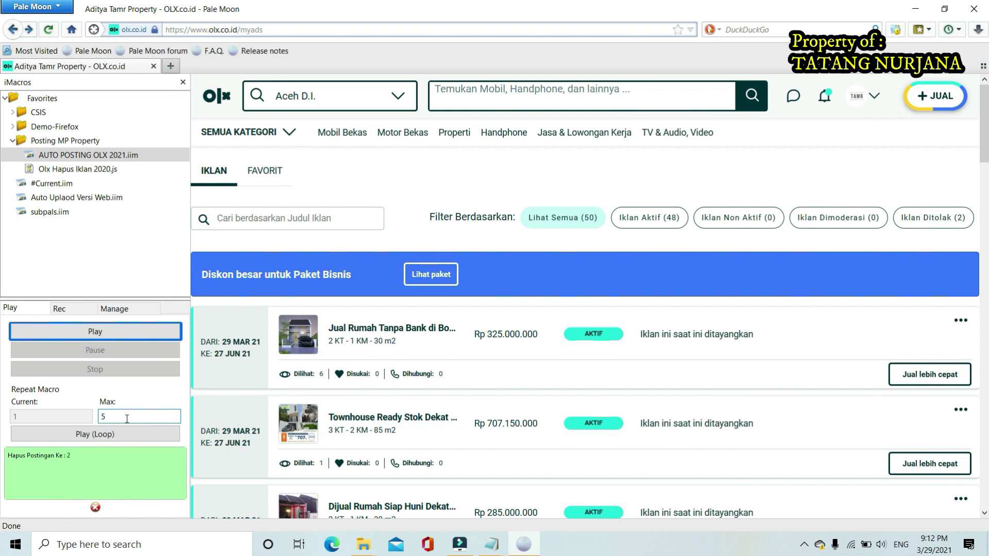
click(126, 418)
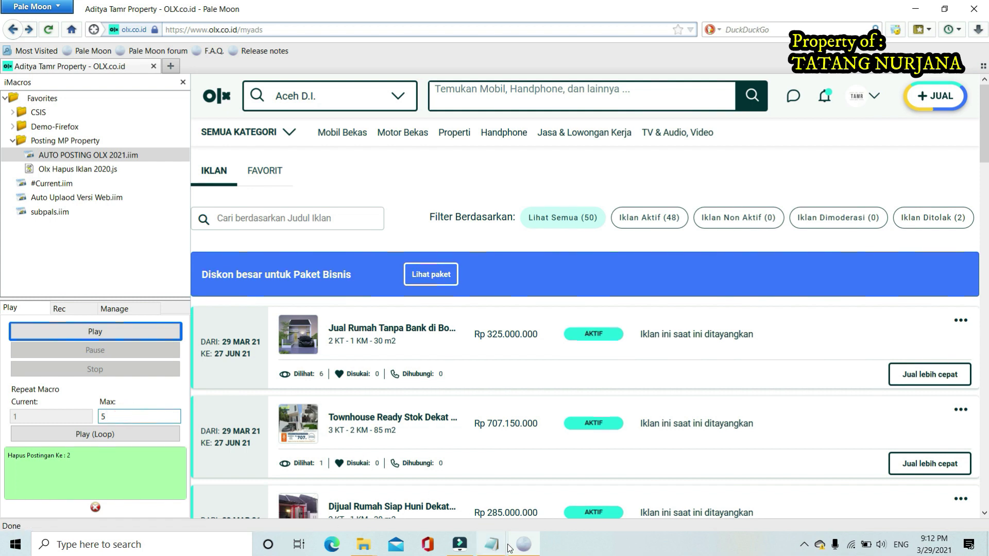
click(363, 545)
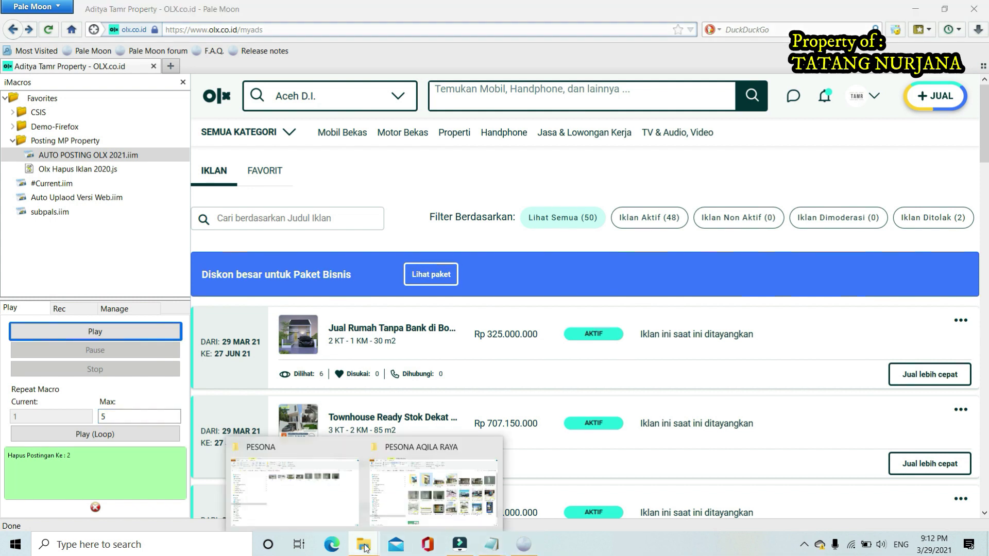
Go from PESONA up to DATA UPLOAD\Datasources and reopen the Auto Posting OLX 2021 CSV with Open with
click(323, 491)
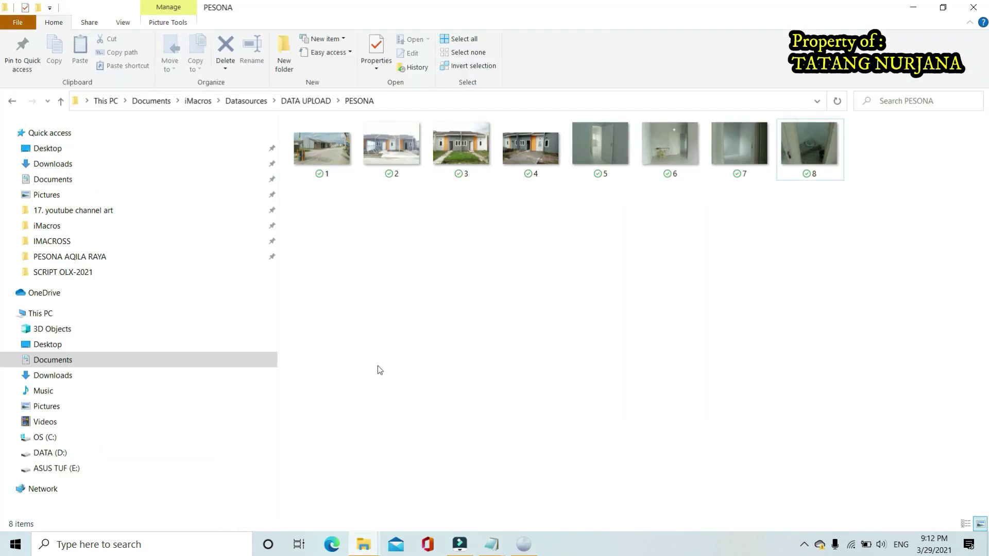
click(313, 104)
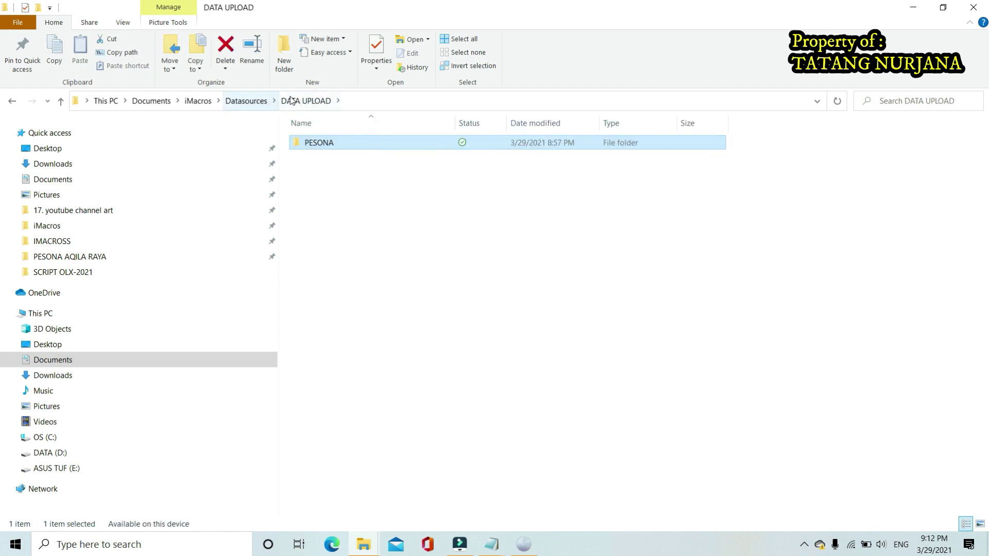
click(246, 100)
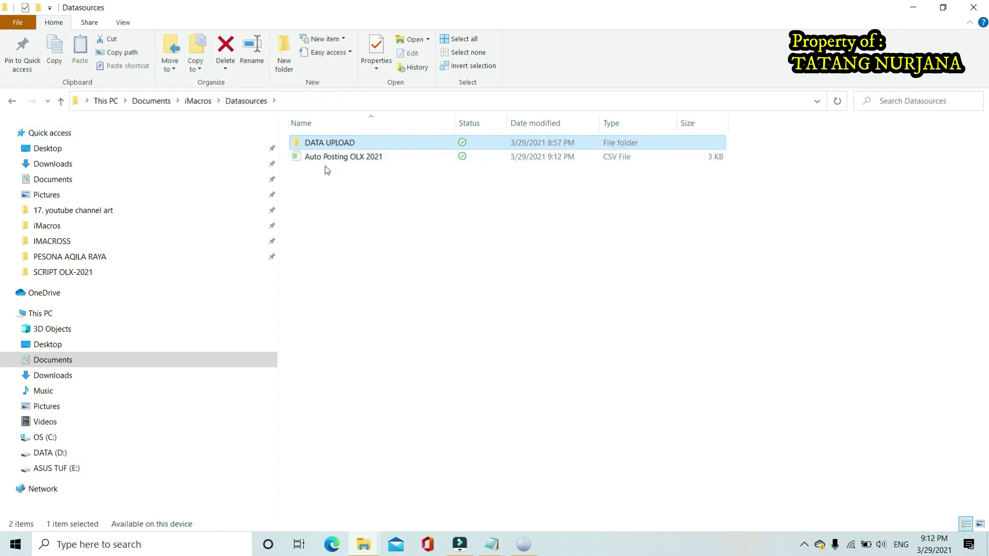
double_click(349, 156)
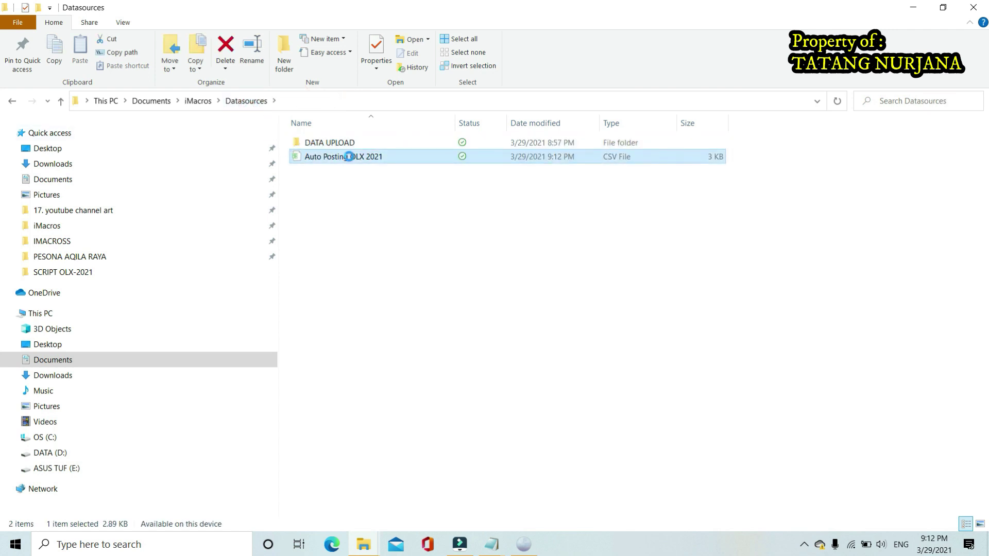
right_click(349, 157)
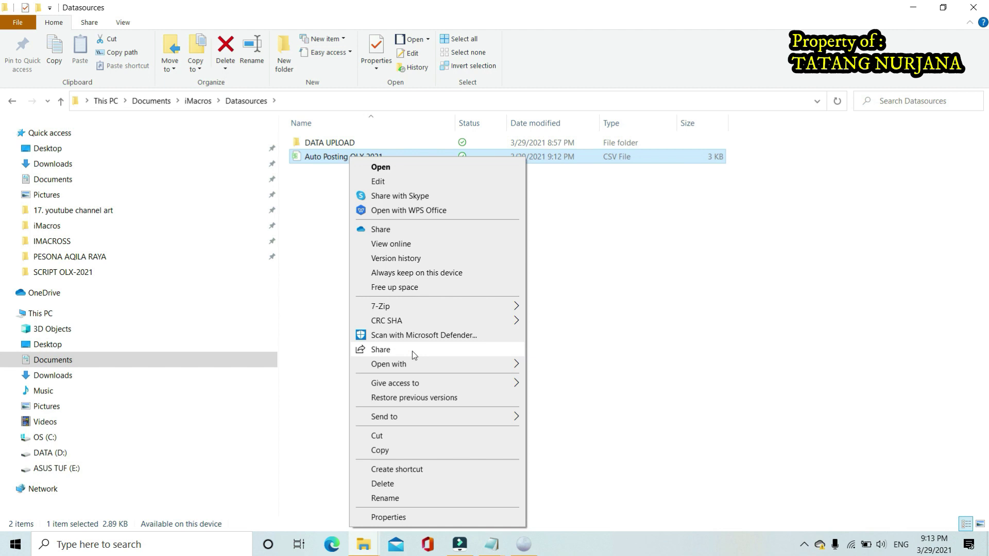
mouse_move(413, 366)
click(558, 380)
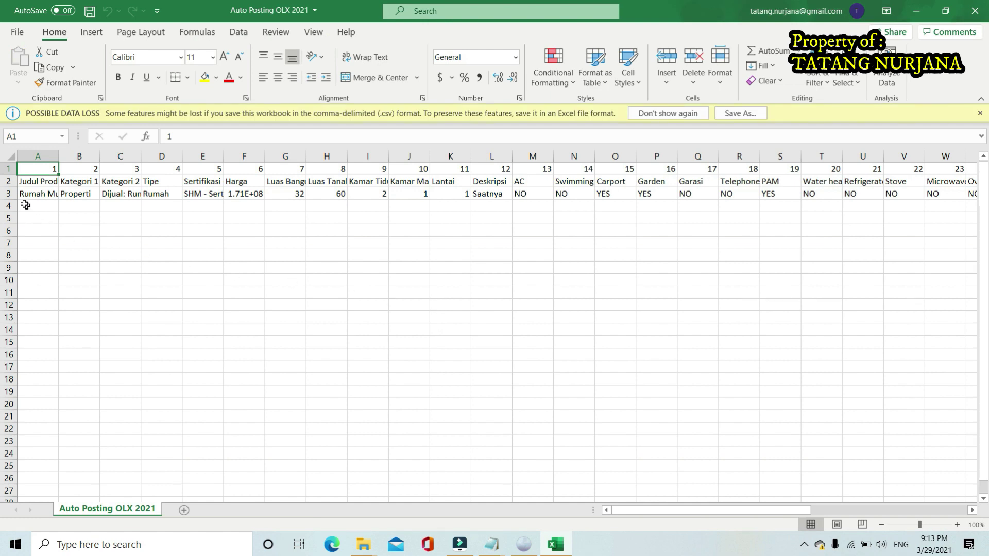
Highlight the CSV's column-number row, header row and listing row 3, then close the workbook
click(8, 169)
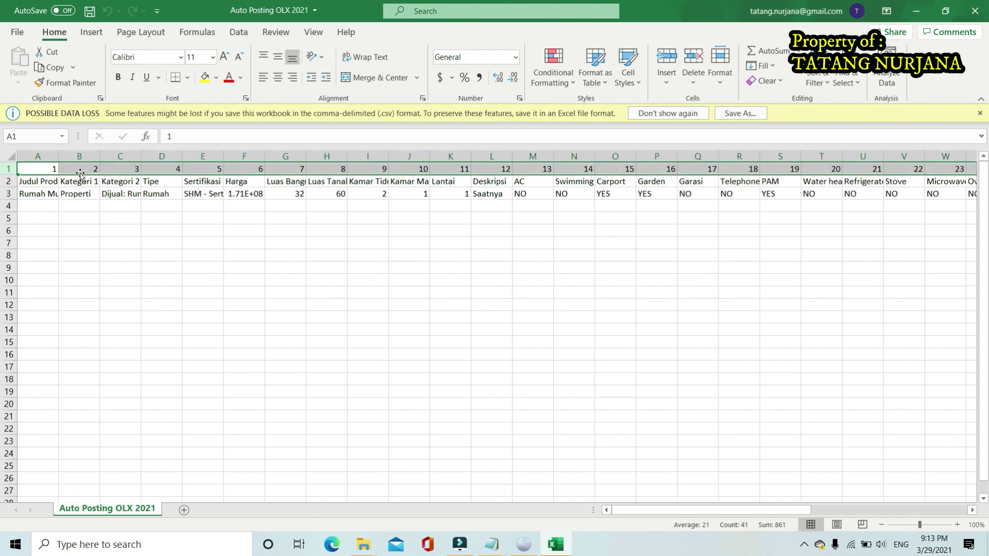
click(8, 181)
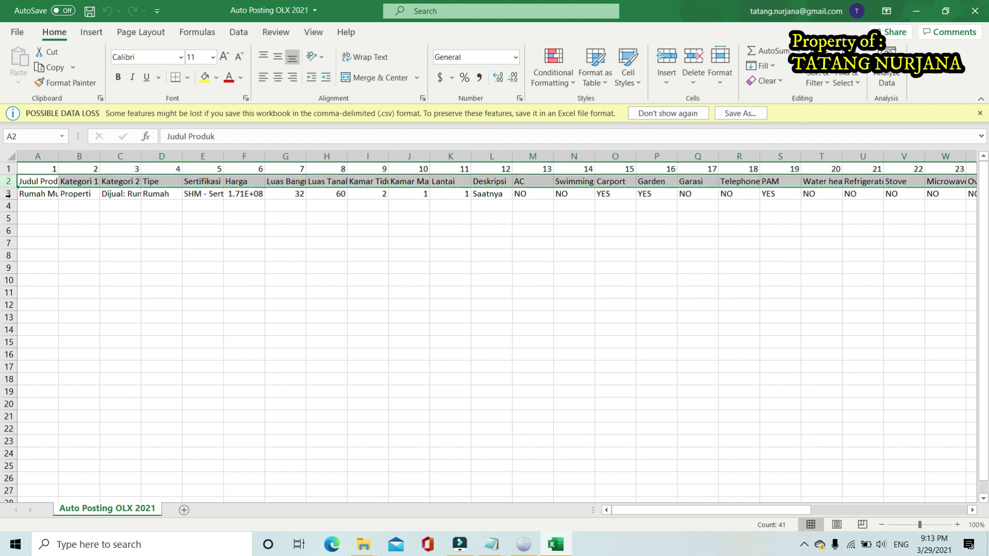
click(8, 194)
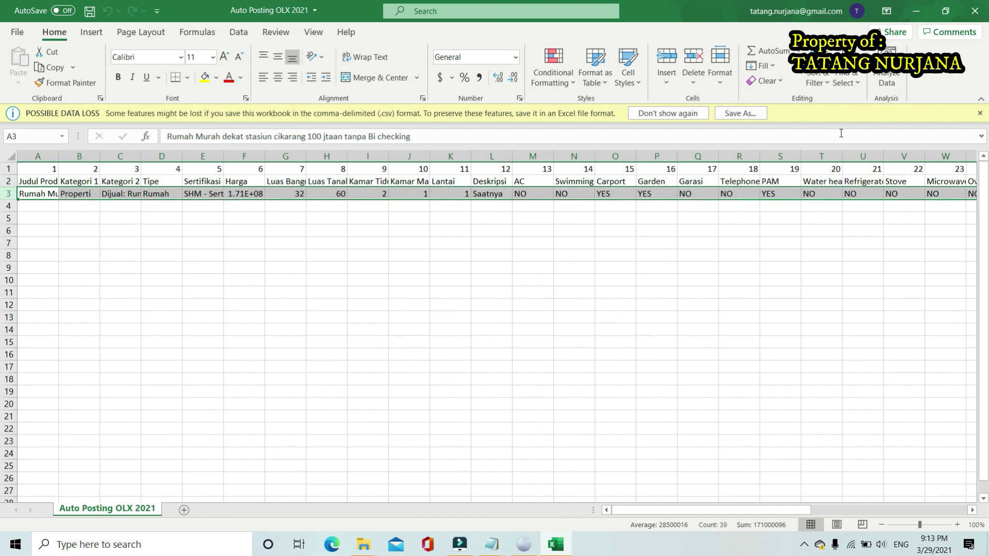
click(623, 389)
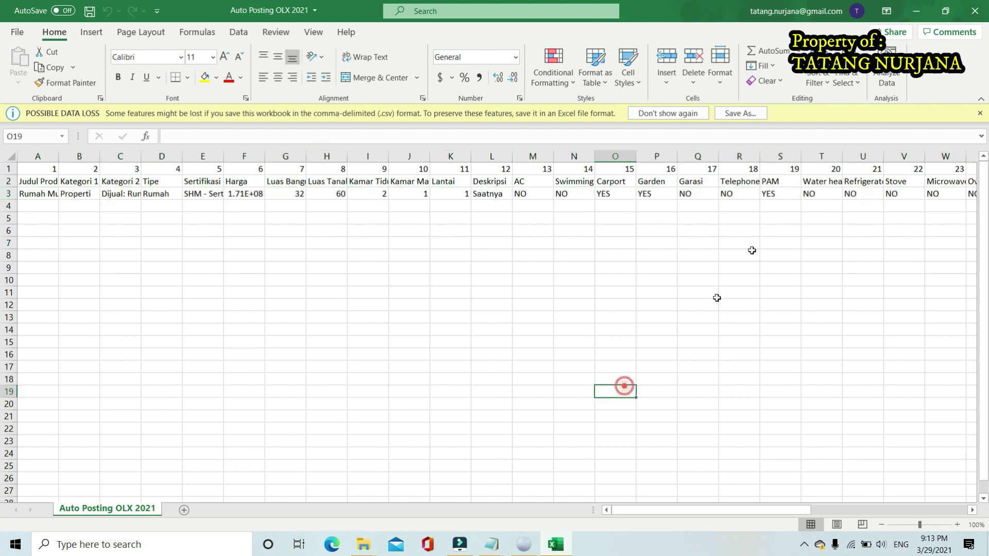
click(982, 13)
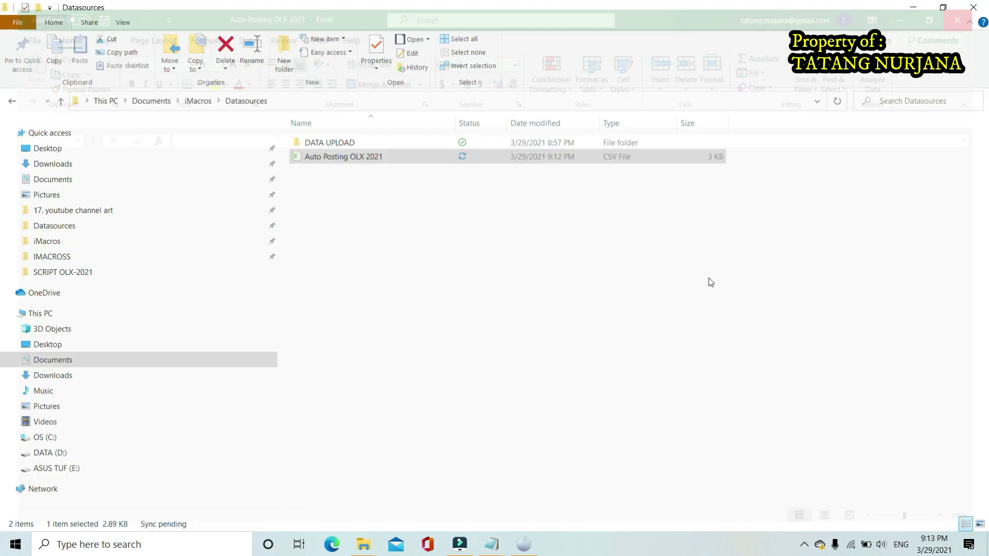
Change the iMacros Repeat Macro Max from 5 to 3 and select AUTO POSTING OLX 2021.iim
click(522, 541)
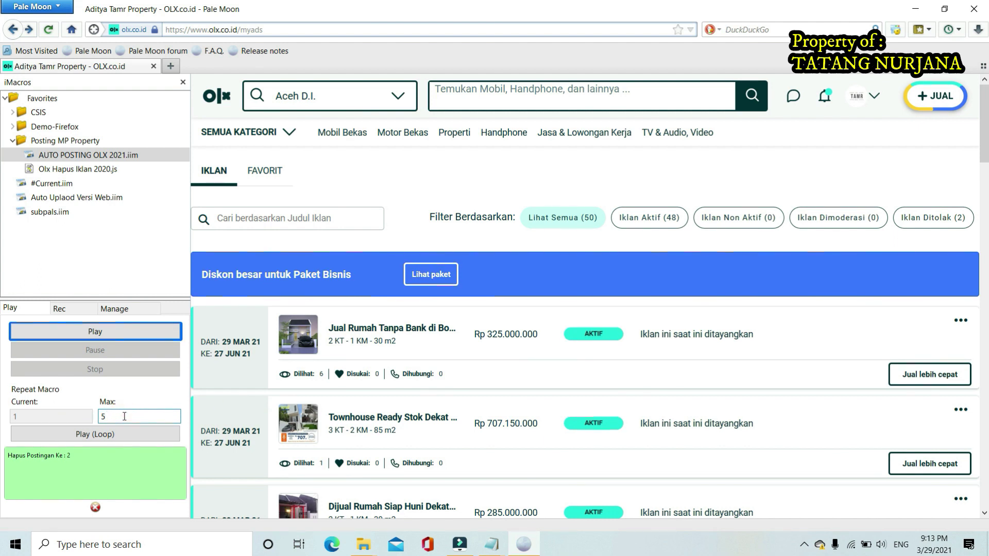
drag(124, 416, 96, 416)
text(3)
drag(115, 418, 97, 422)
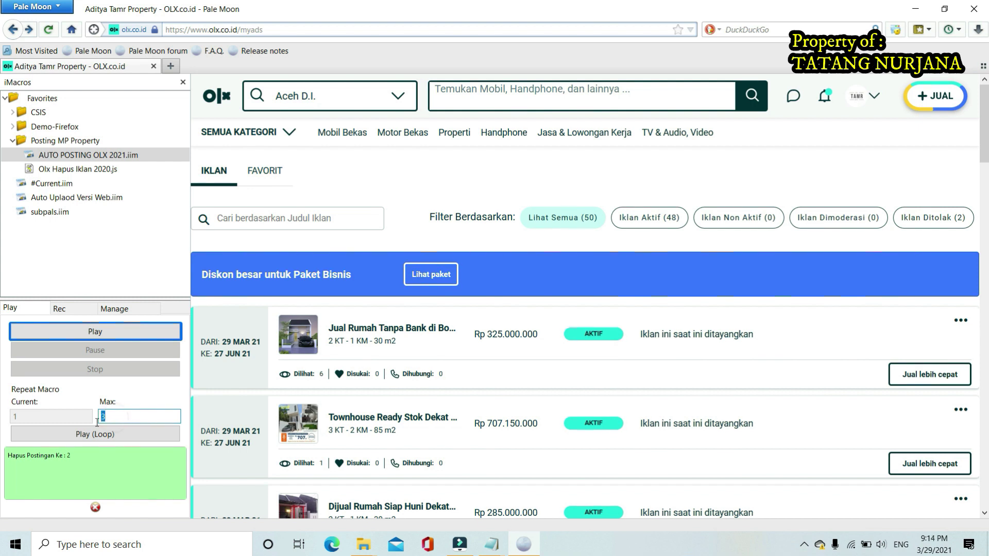
click(125, 414)
click(119, 415)
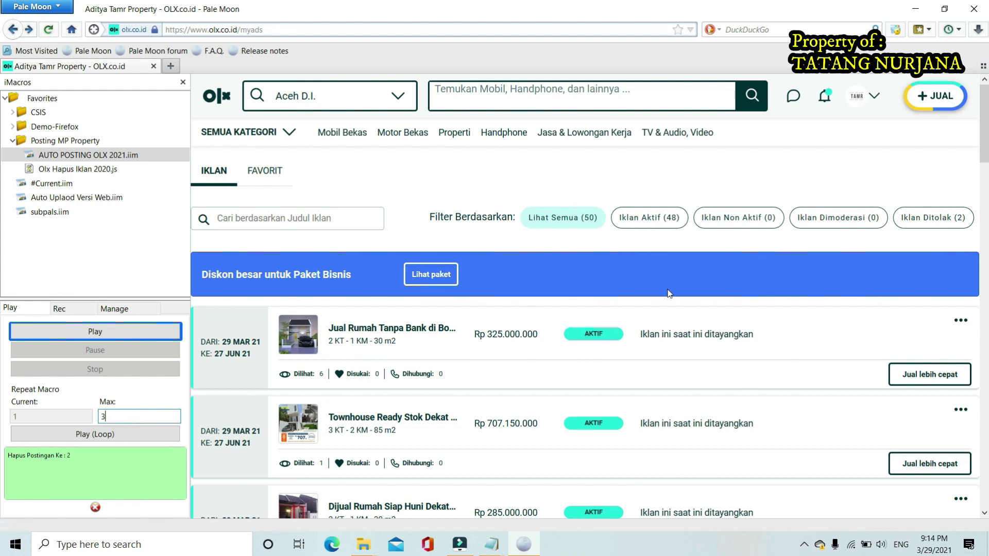
click(78, 160)
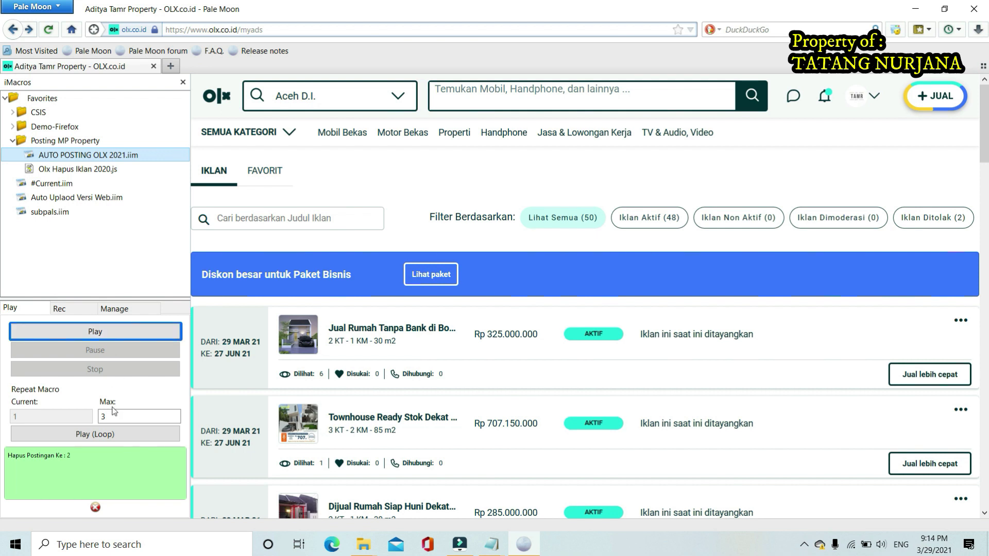
Run the AUTO POSTING OLX 2021 macro with Play (Loop) until OLX shows Selamat!
click(102, 438)
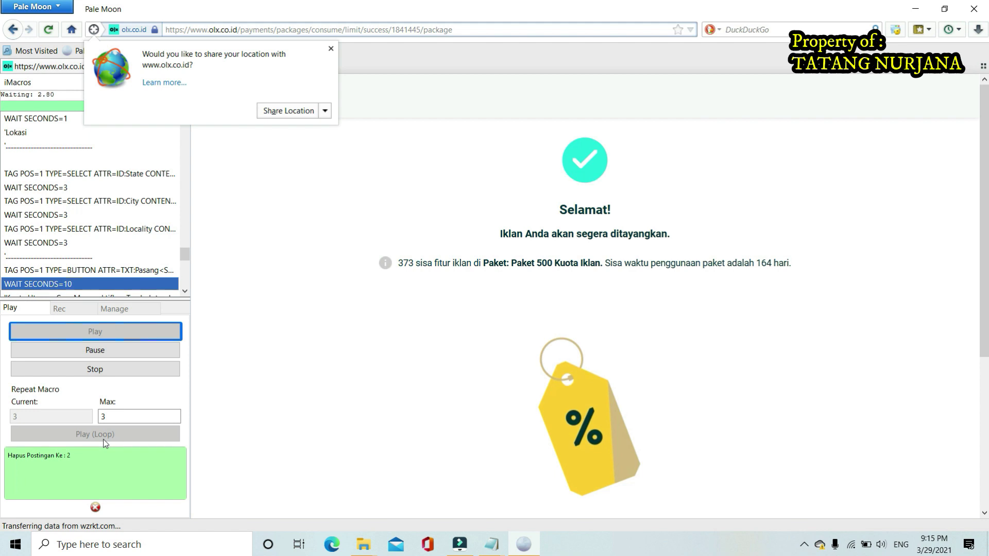
Dismiss the location popup and leave the ad-posted success page for the OLX homepage
click(330, 48)
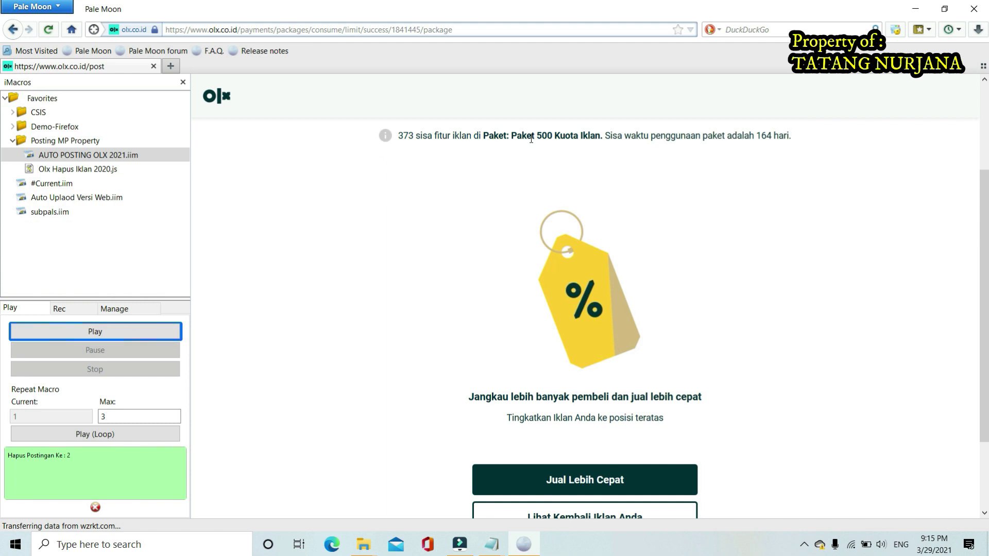
scroll(657, 221, down, 3)
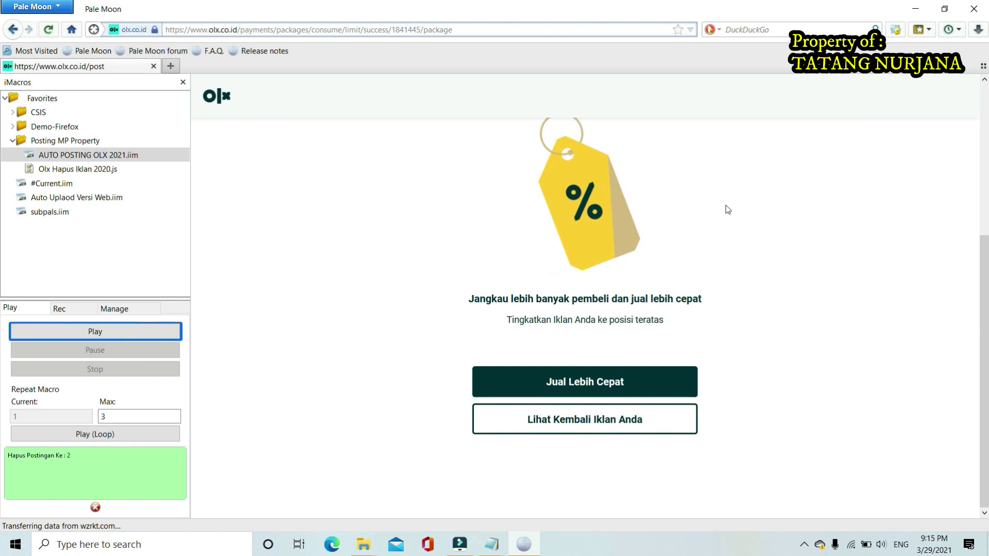
scroll(514, 196, up, 3)
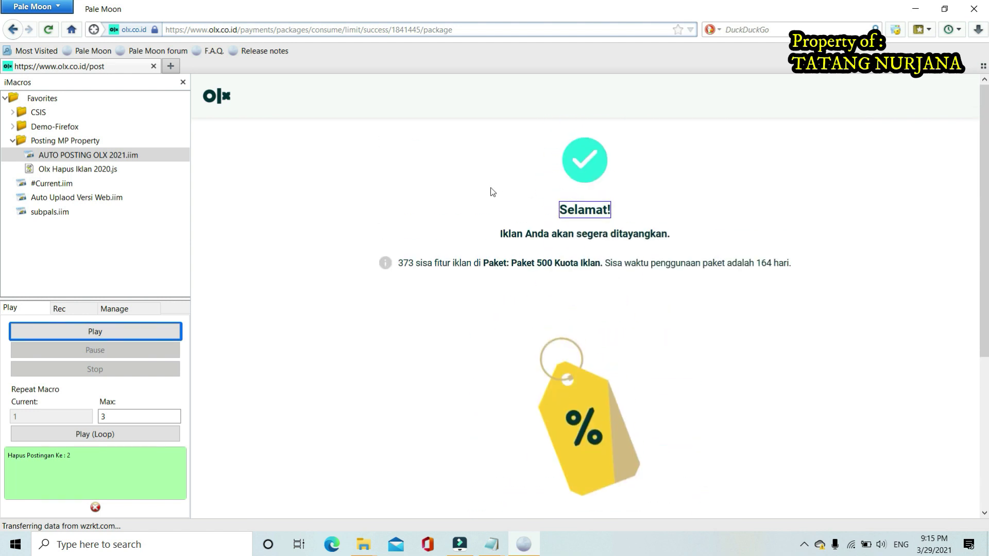
click(215, 98)
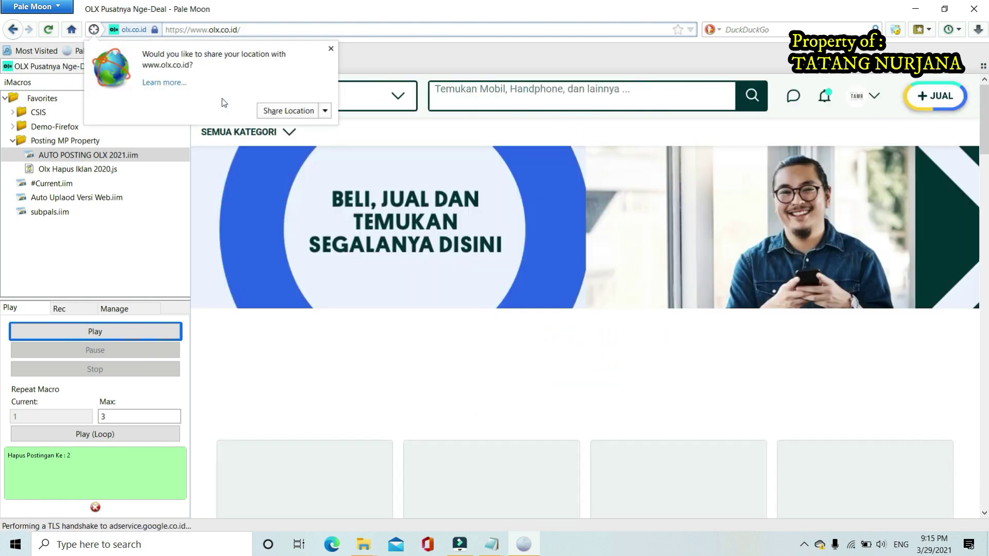
Go to Iklan Saya (My Ads) from the account menu and dismiss the location prompt
click(861, 104)
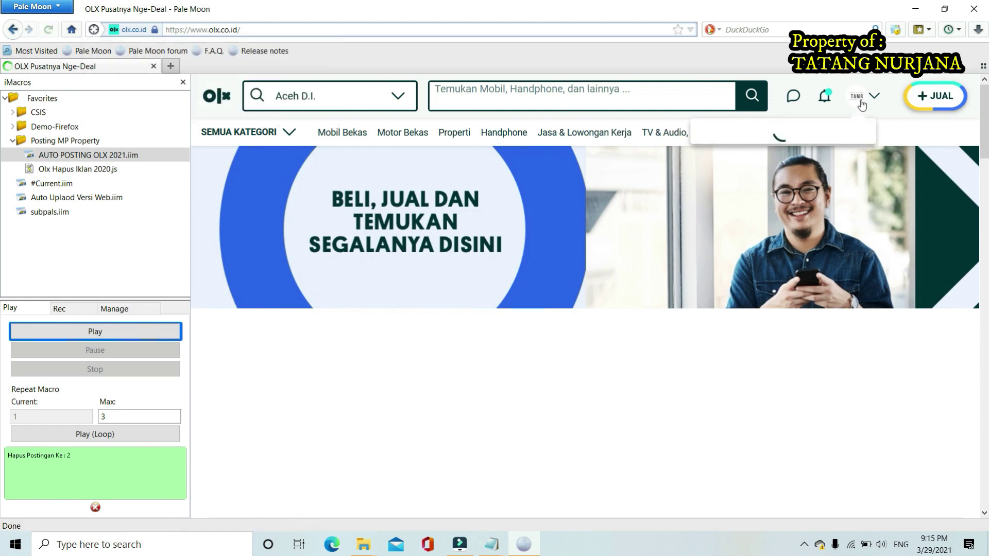
click(784, 225)
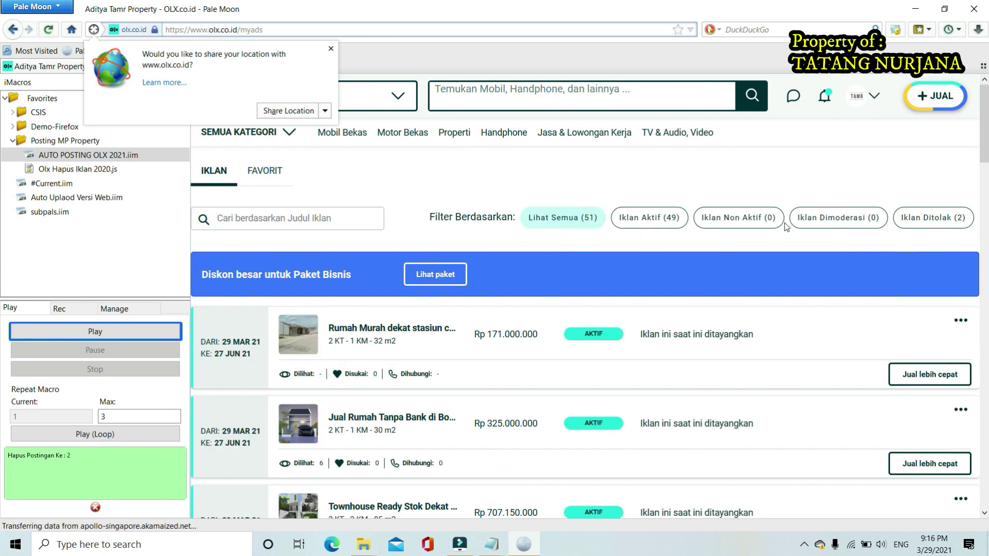
click(330, 49)
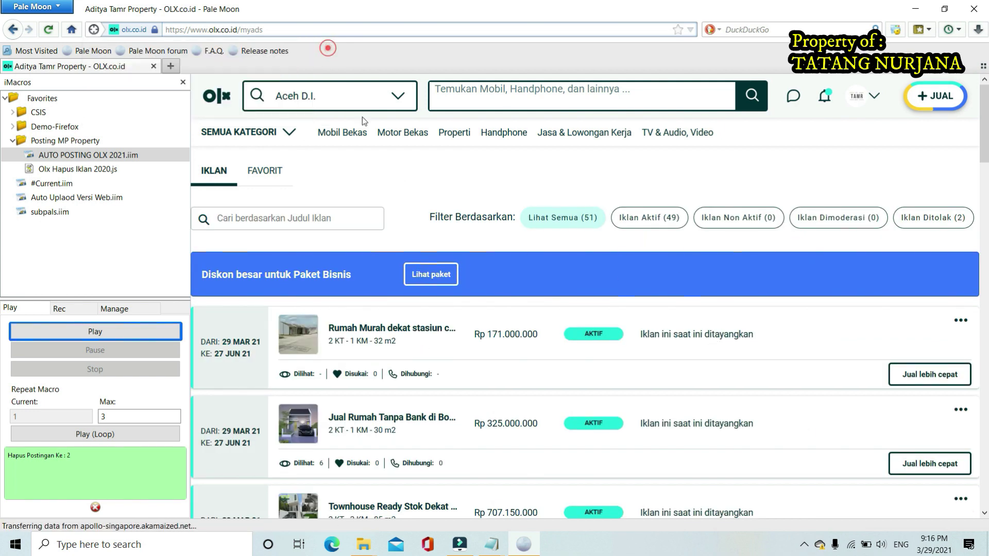
Open the 'Rumah Murah dekat stasiun cikarang' ad and check its Rp 171.000.000 price and photos
click(377, 330)
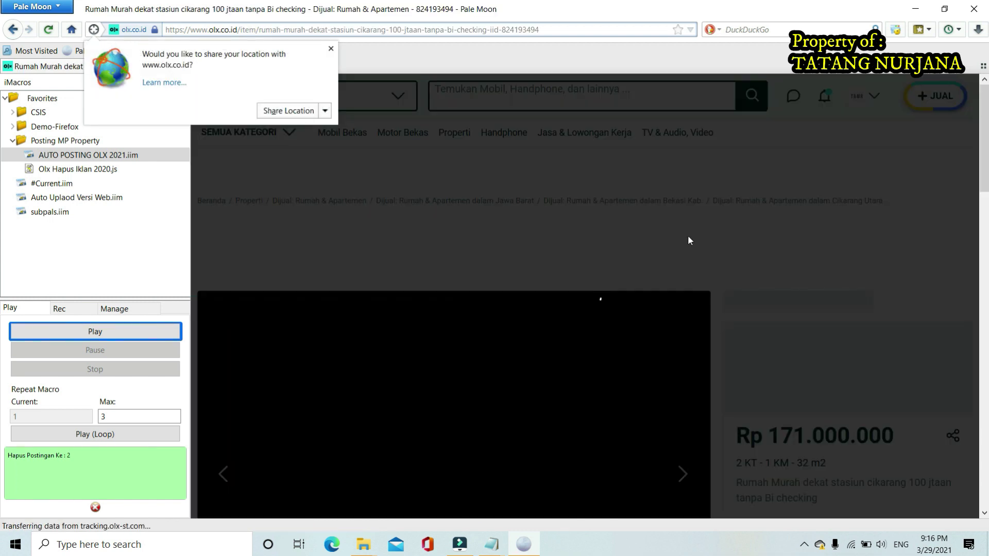
scroll(689, 239, down, 3)
scroll(688, 240, down, 3)
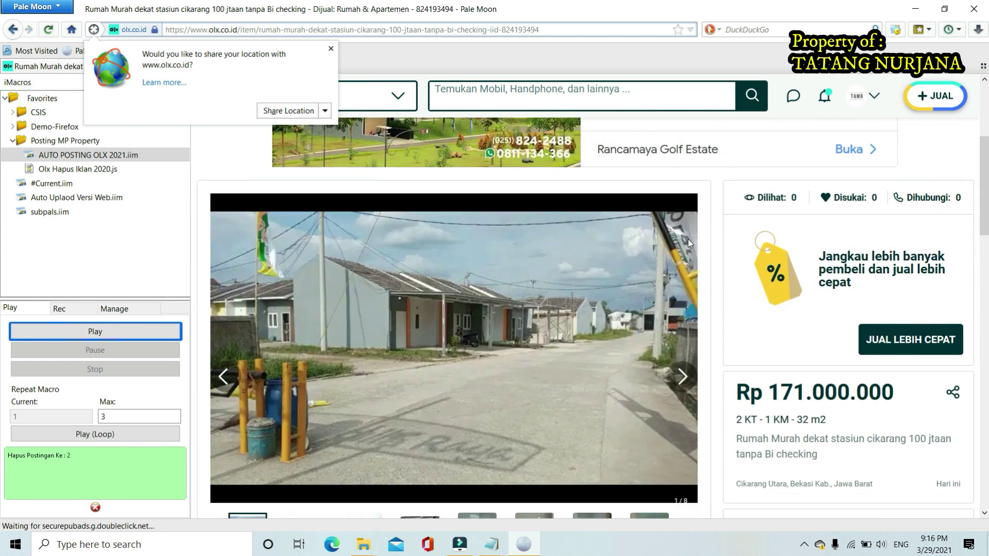
drag(742, 370, 815, 386)
click(817, 386)
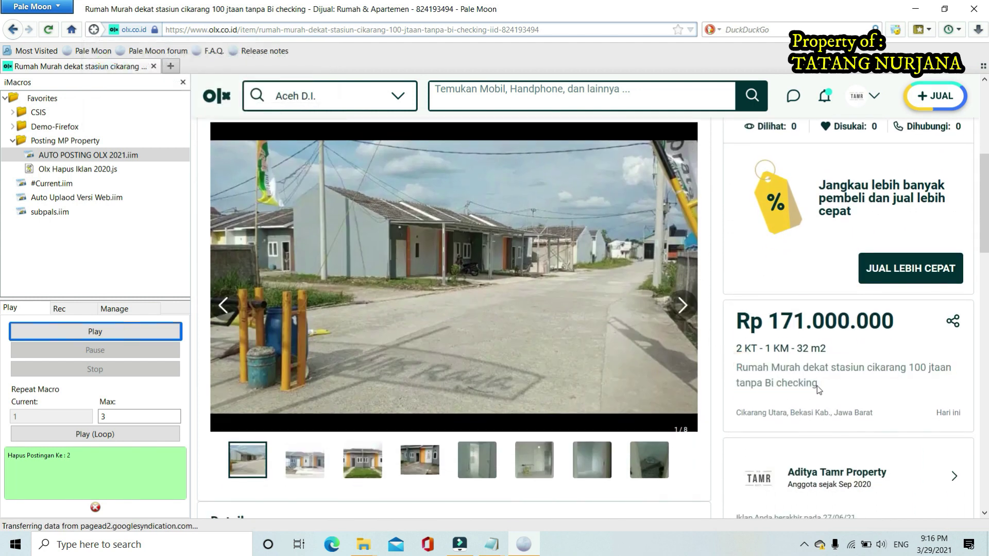
Open the Auto Posting OLX 2021 CSV from the Datasources folder in Excel
mouse_move(366, 545)
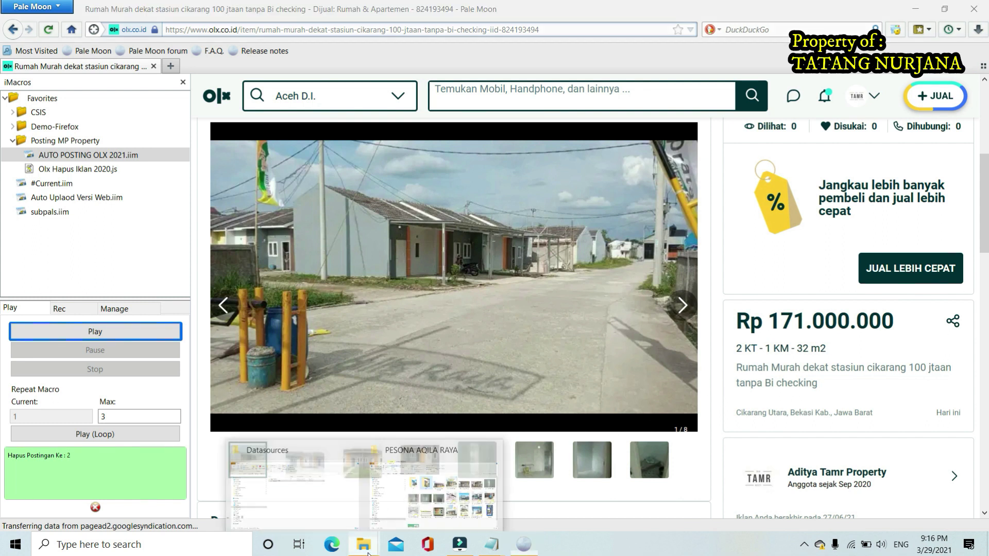
click(322, 490)
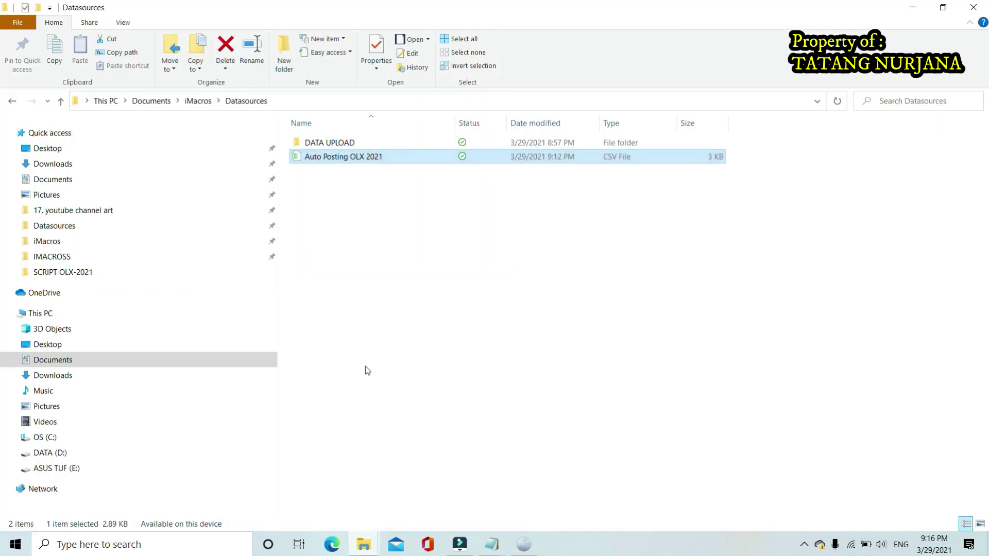
right_click(343, 160)
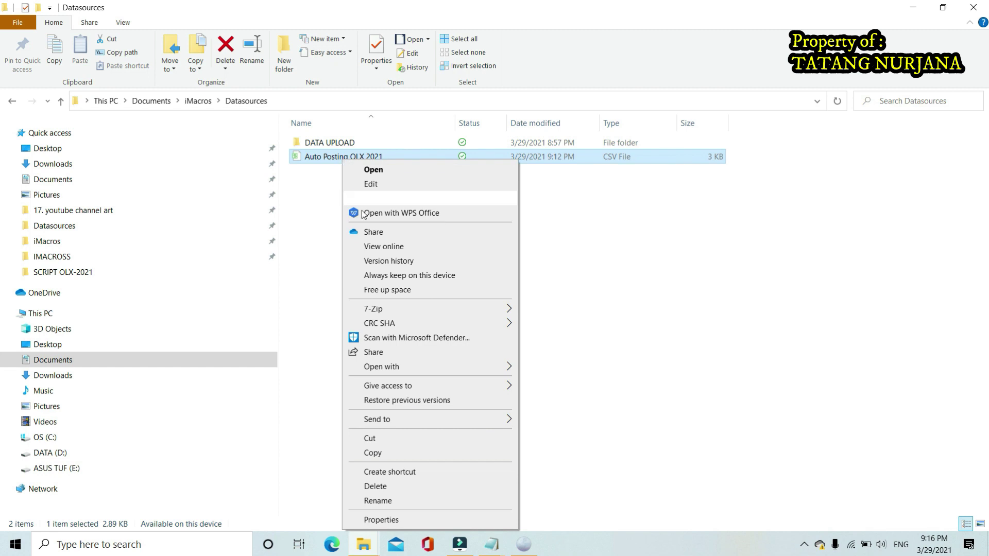
click(429, 369)
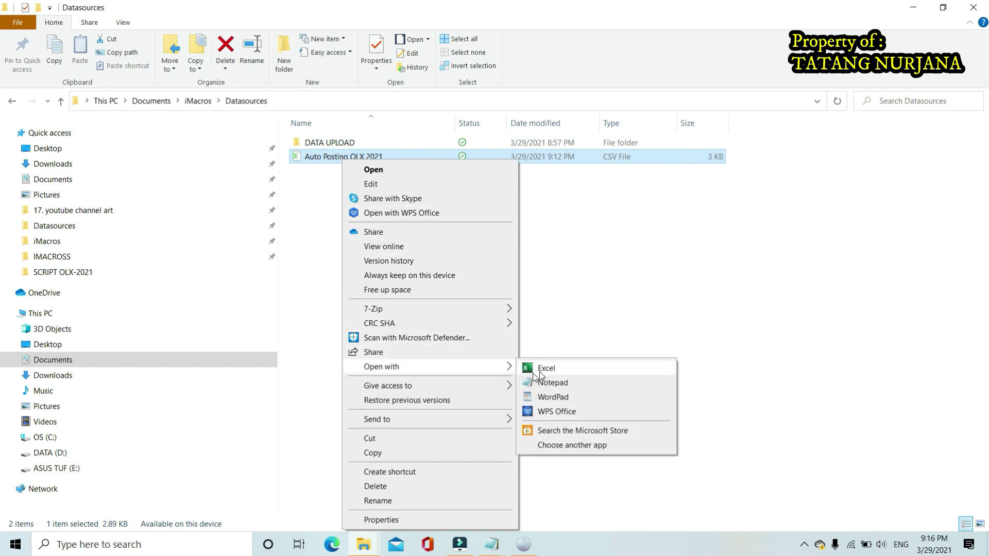
click(543, 370)
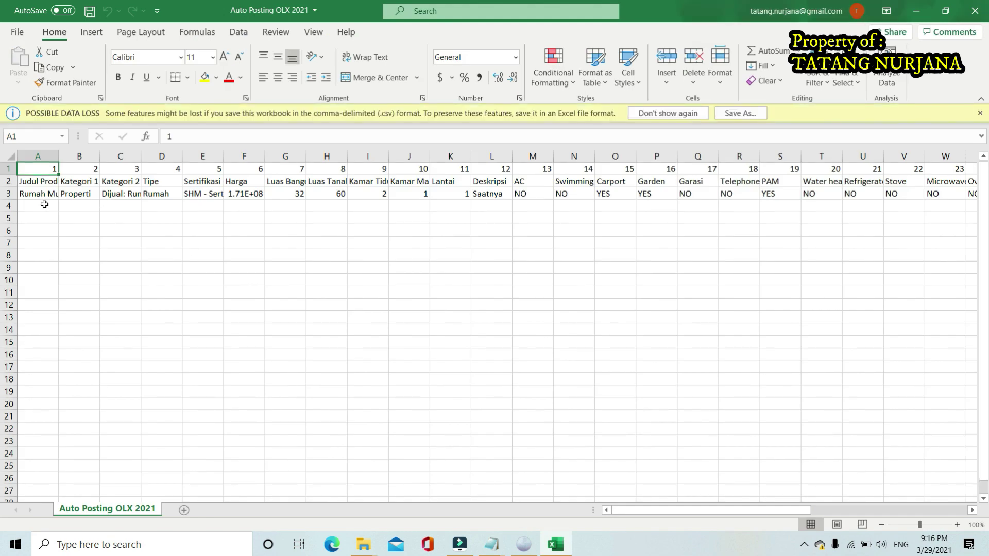
Inspect the full ad title in cell A3, including its ending
click(41, 198)
click(316, 136)
click(426, 139)
drag(427, 139, 270, 143)
Check the Kategori 1 and 2 values in B3 and C3, then close the PESONA AQILA RAYA window
click(70, 200)
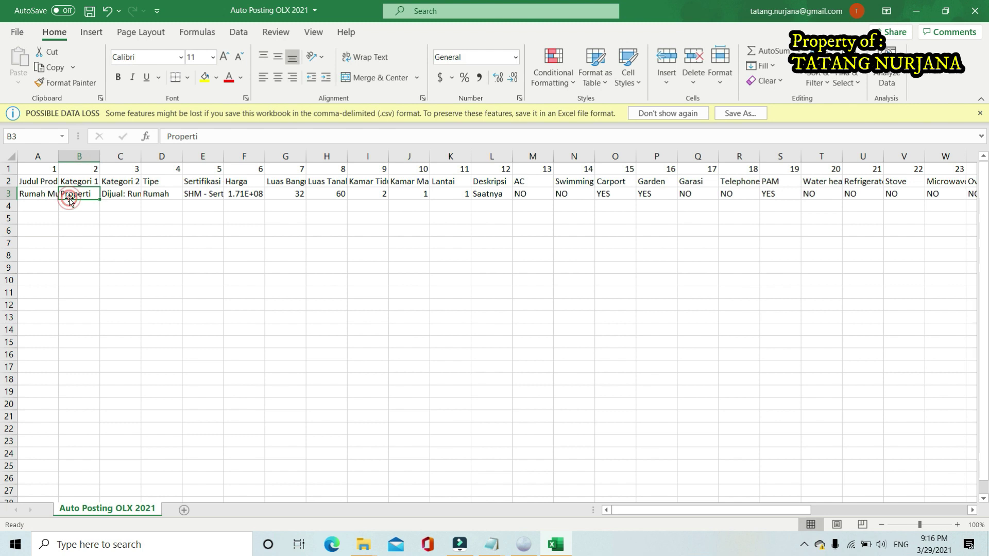
click(121, 195)
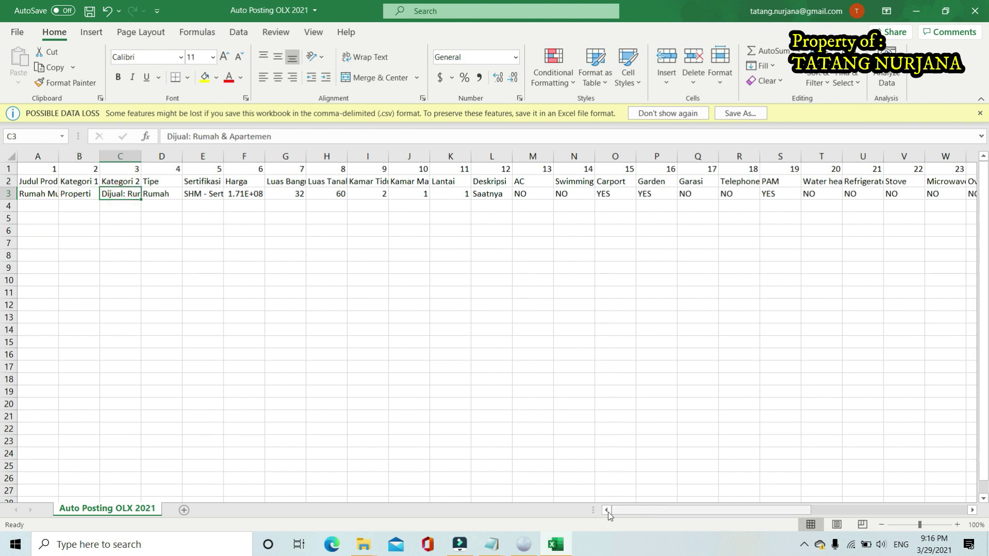
mouse_move(368, 545)
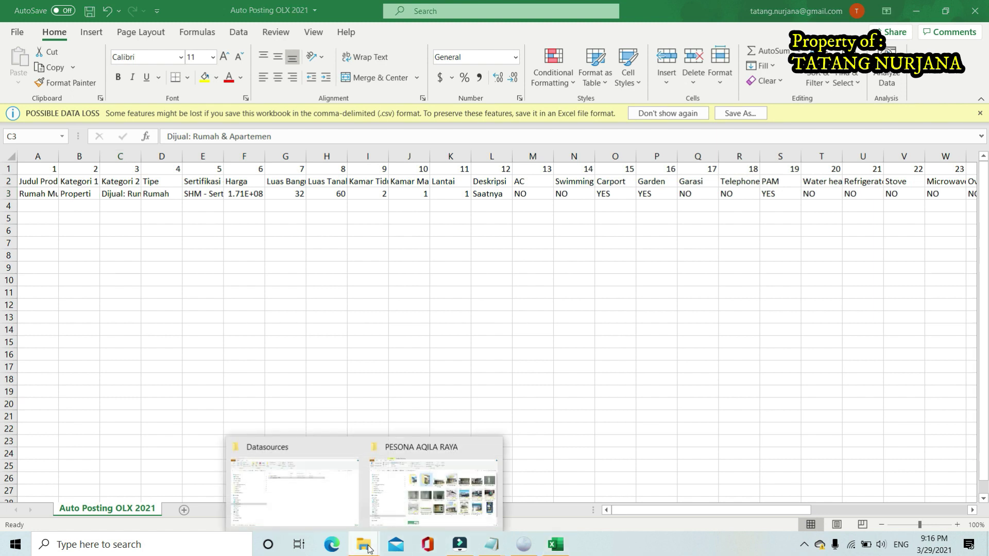
click(403, 484)
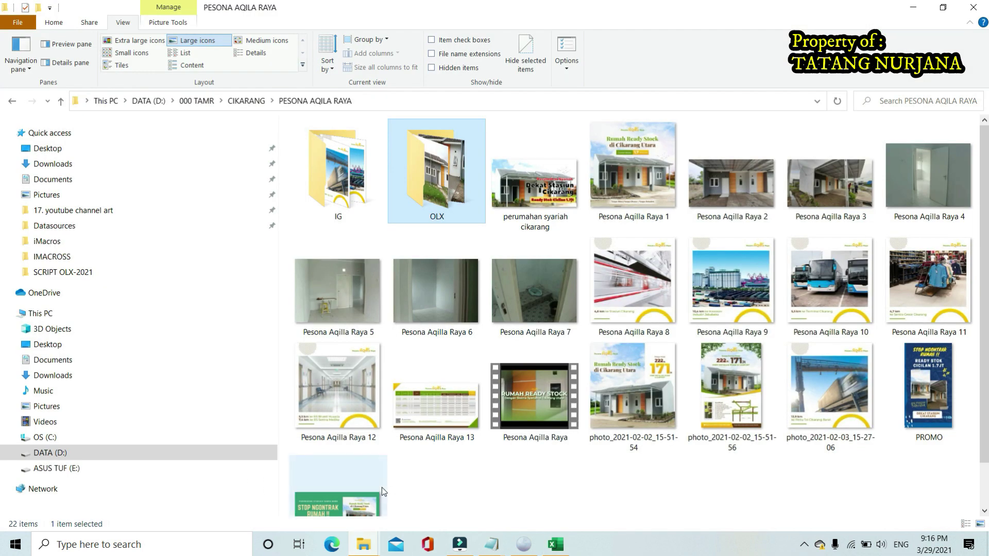
click(973, 7)
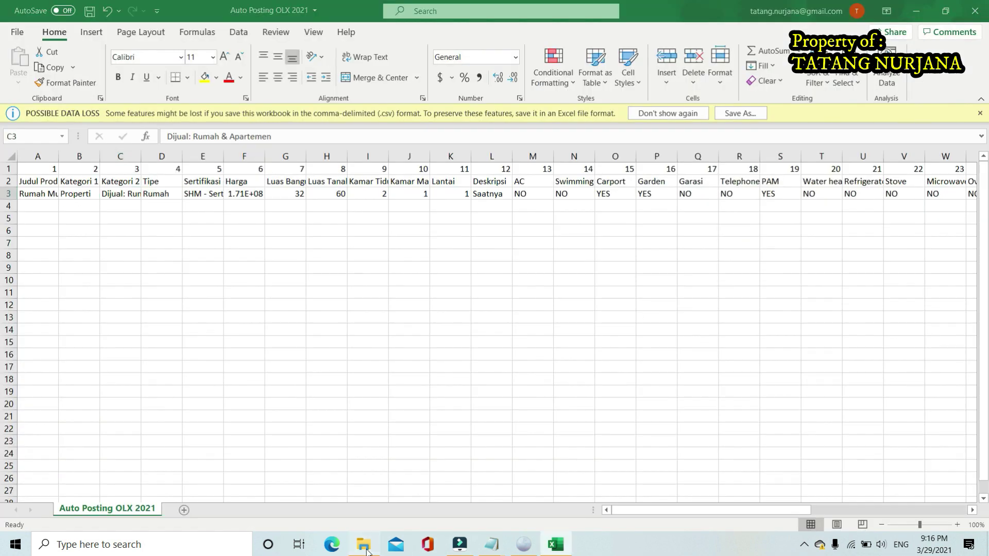
Open DATA UPLOAD > PESONA in Datasources, then return to the posted ad in Pale Moon
click(363, 545)
double_click(317, 142)
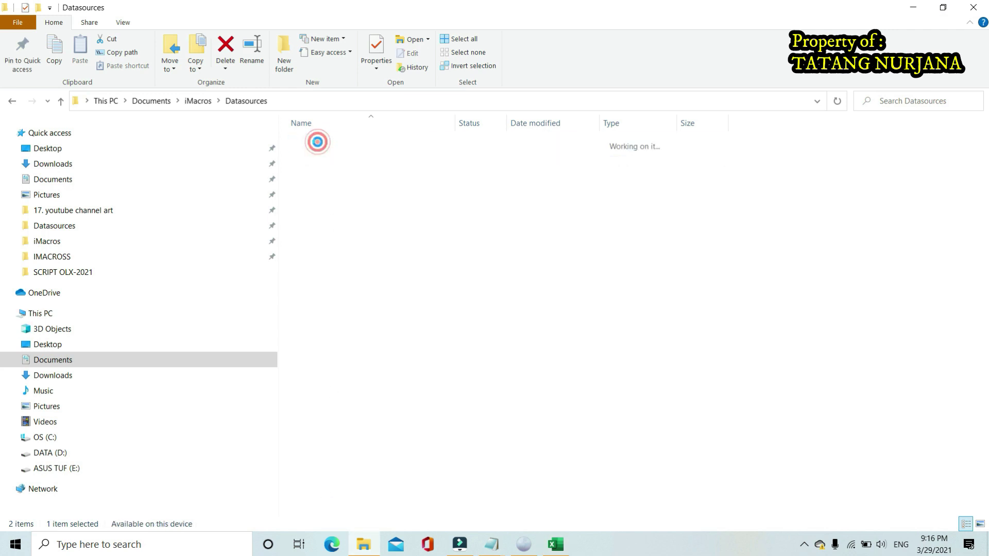
double_click(330, 143)
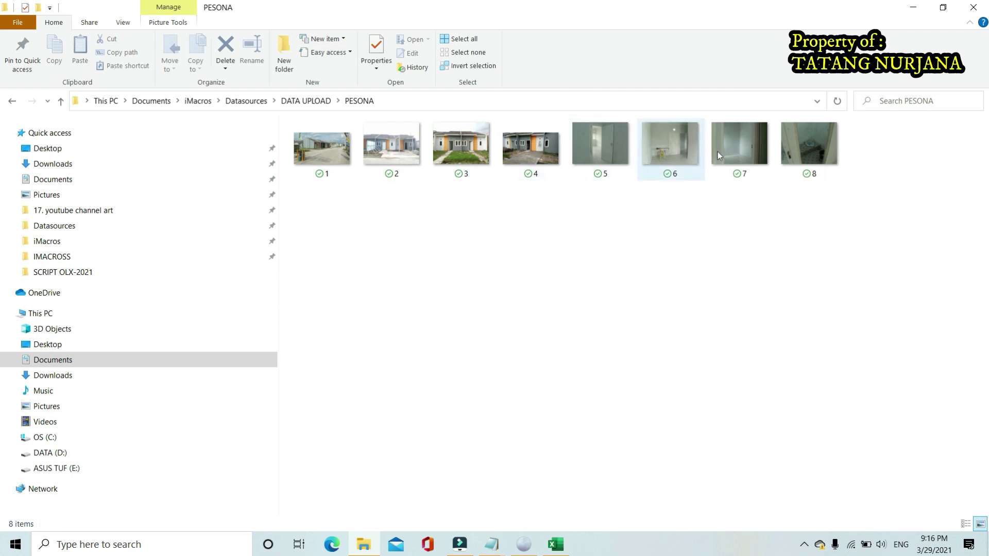
click(524, 545)
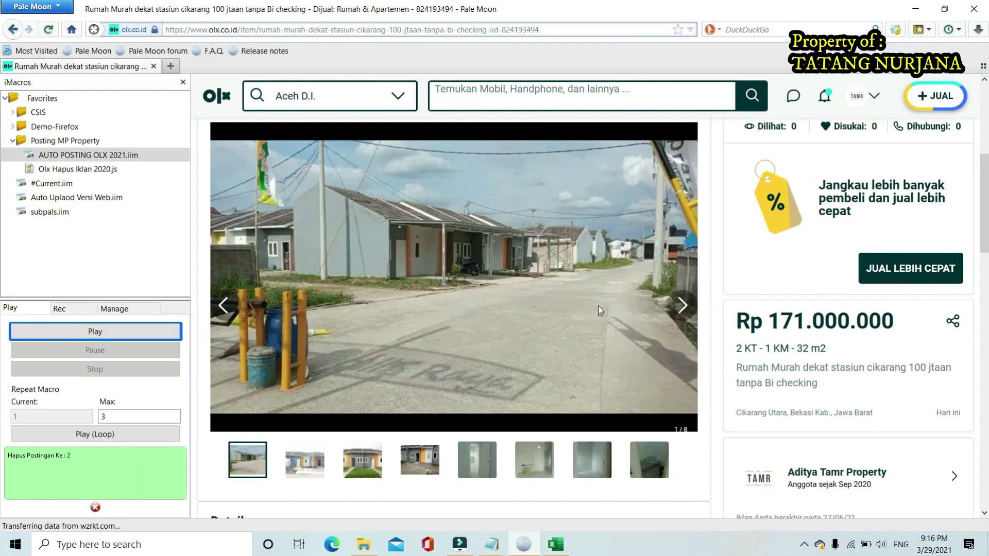
Reopen the Rumah Murah house ad from My Ads
click(856, 99)
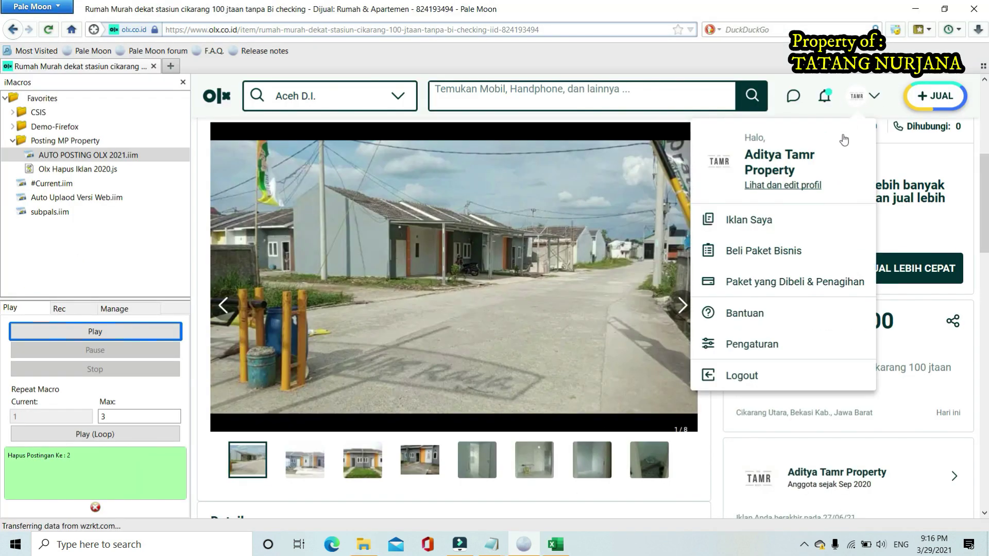
click(796, 228)
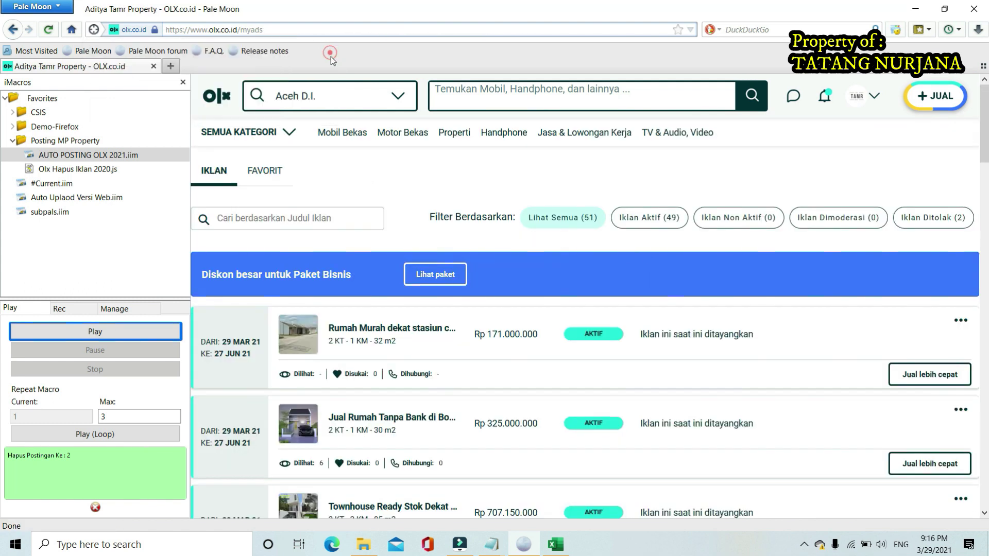
click(399, 328)
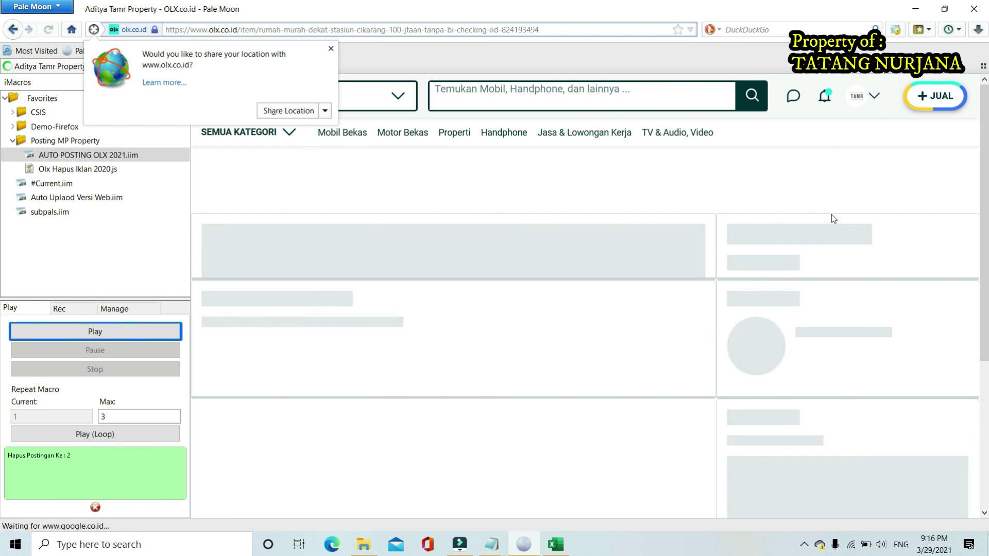
scroll(689, 308, down, 2)
scroll(688, 305, down, 2)
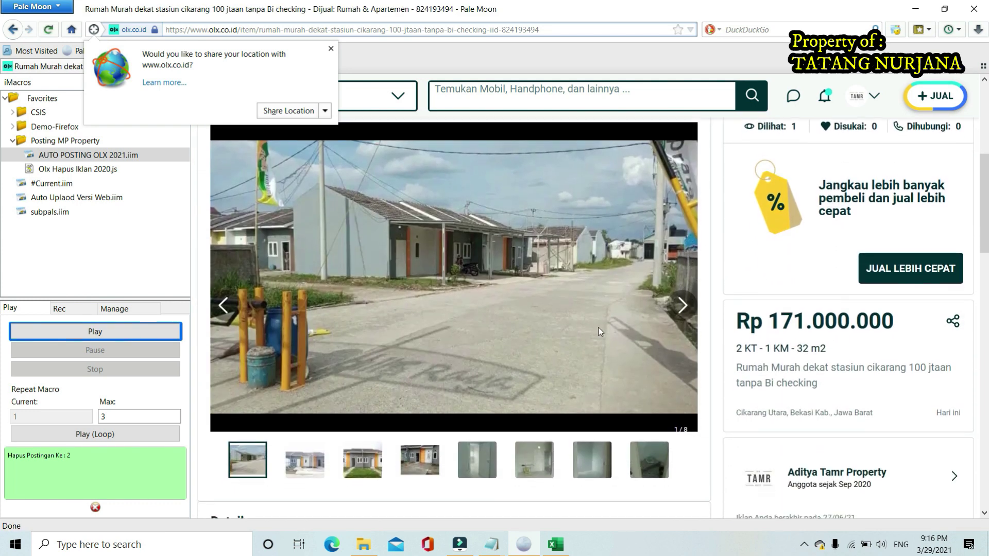
Step through the house ad's photo gallery from the second photo onward
click(305, 460)
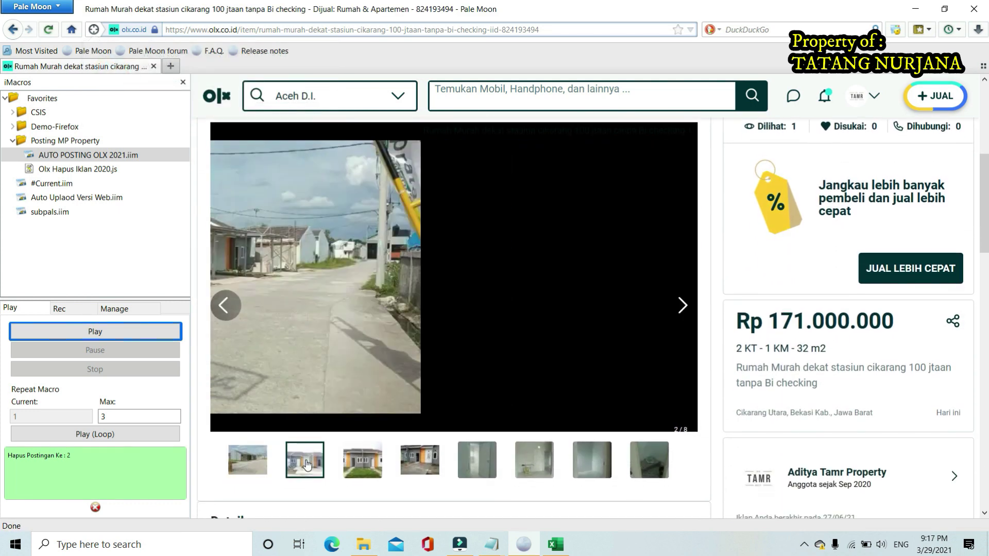
click(363, 460)
click(420, 460)
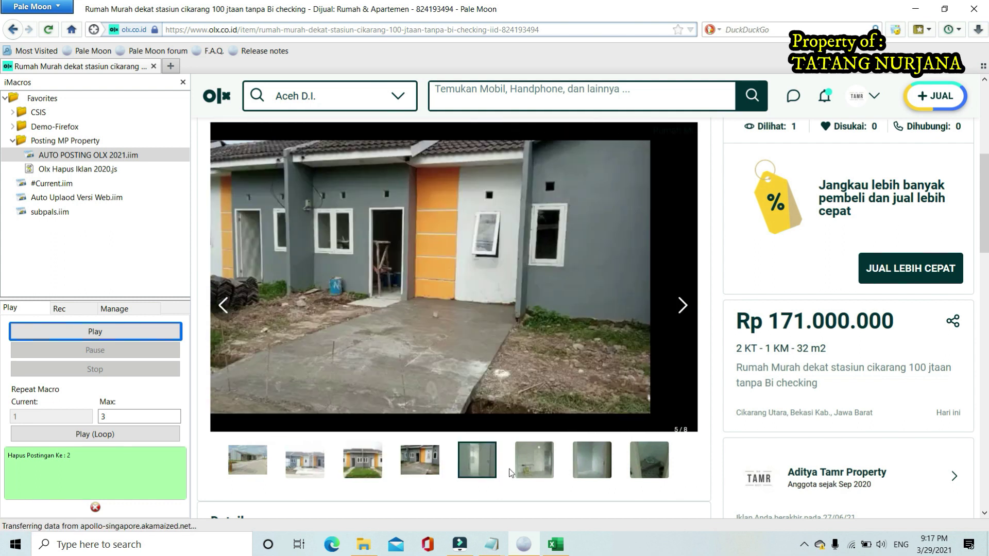
click(475, 466)
click(534, 463)
click(591, 464)
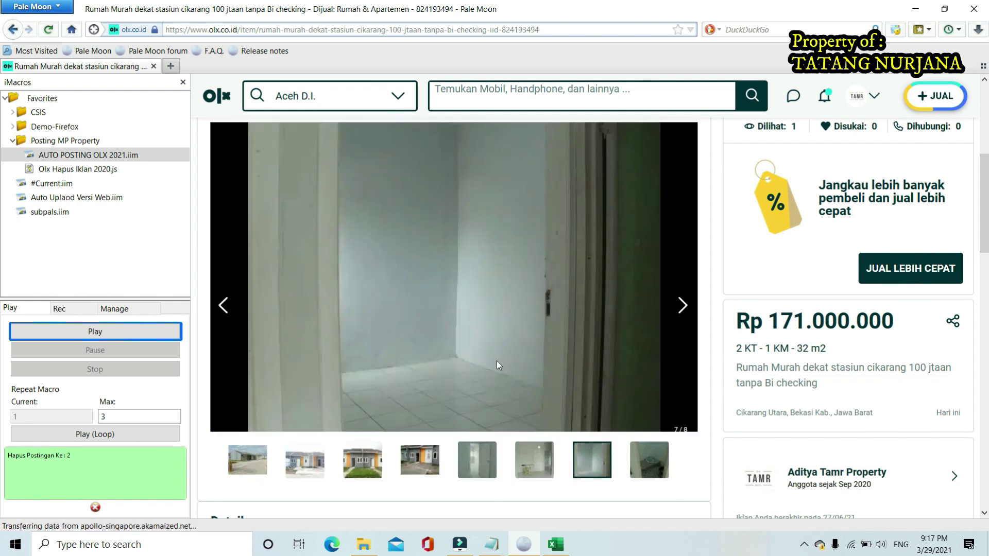
Scroll through the ad description, then return to the My Ads list
scroll(498, 363, down, 5)
scroll(498, 365, down, 6)
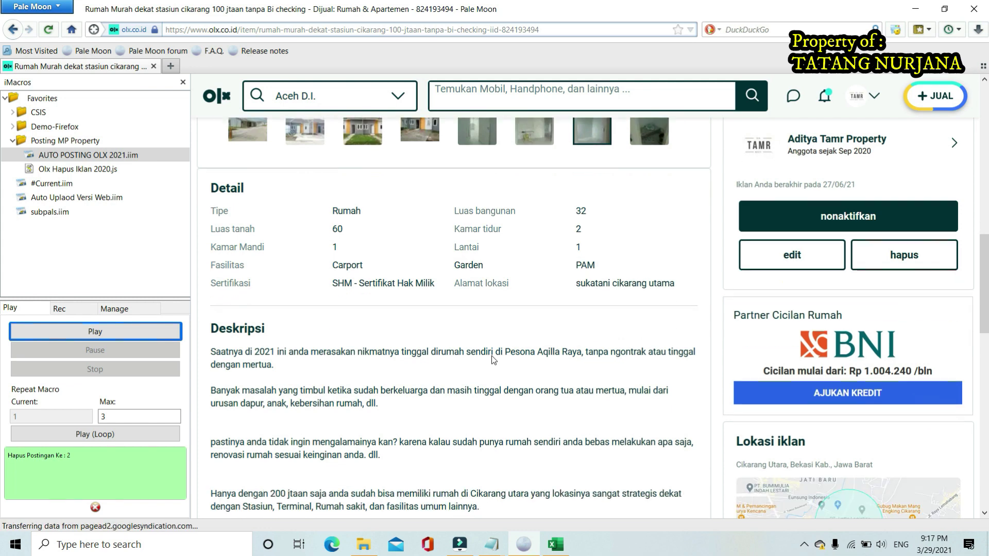
scroll(458, 297, down, 10)
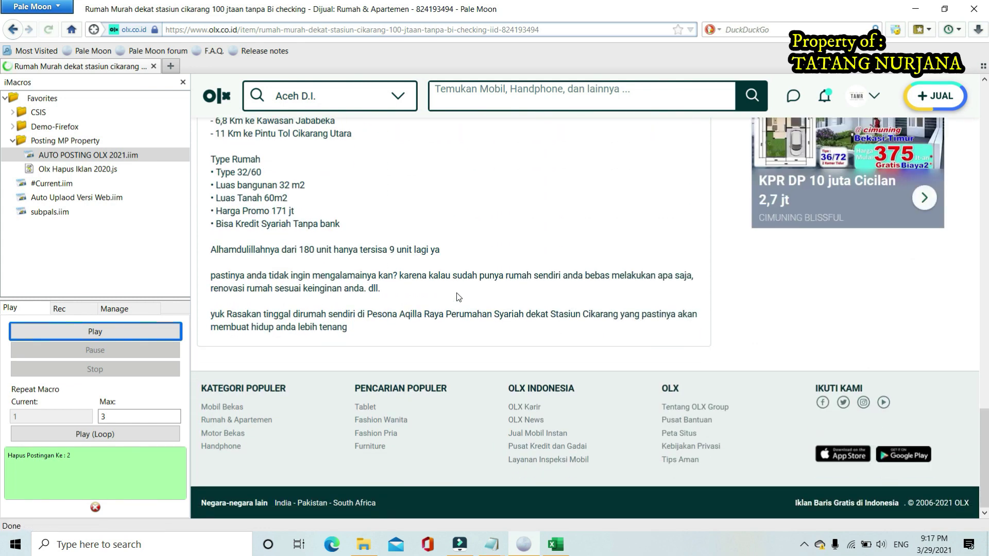
scroll(457, 296, up, 15)
scroll(455, 295, up, 5)
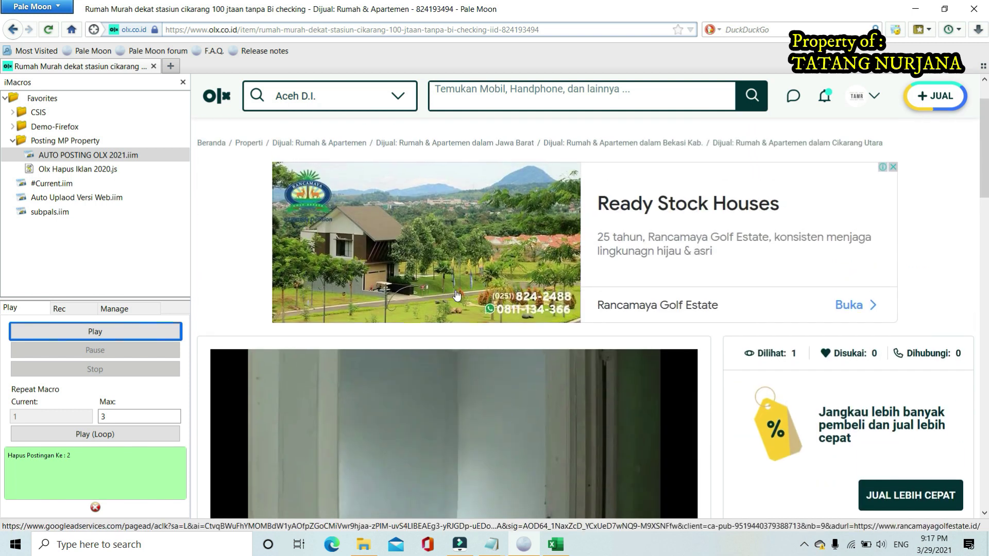
click(861, 96)
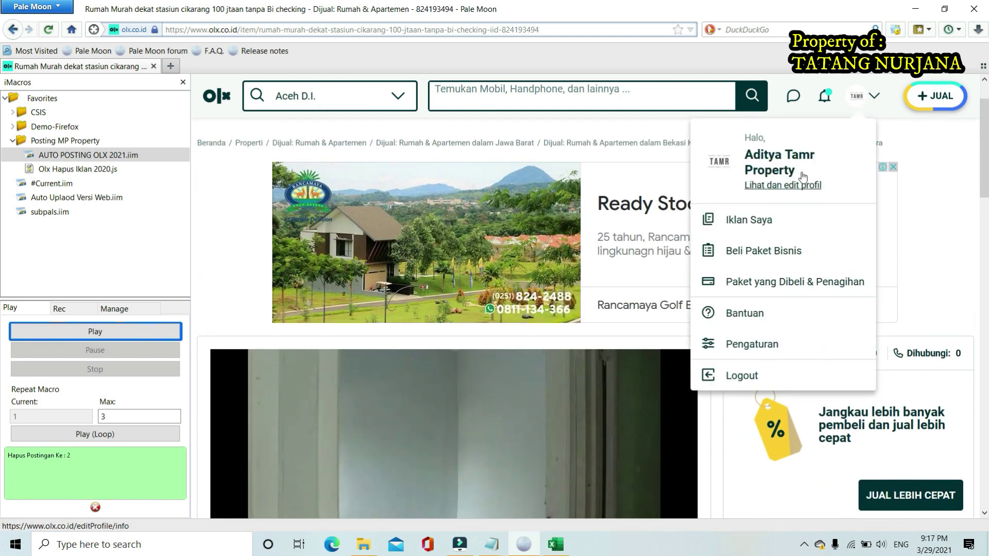
click(766, 220)
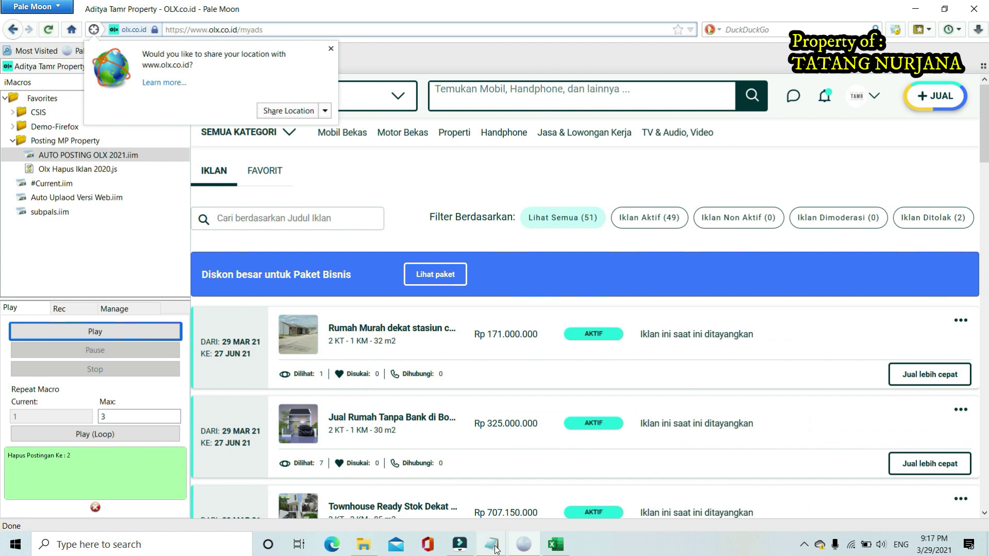
Start a new line after the lettercount URL line in the Notepad notes
mouse_move(492, 545)
click(416, 495)
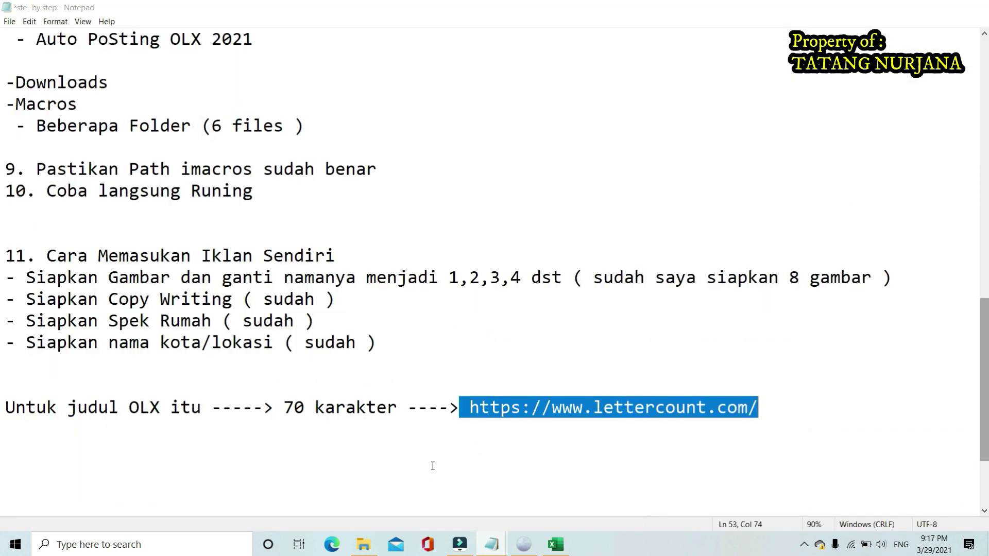
click(470, 434)
click(765, 410)
click(766, 410)
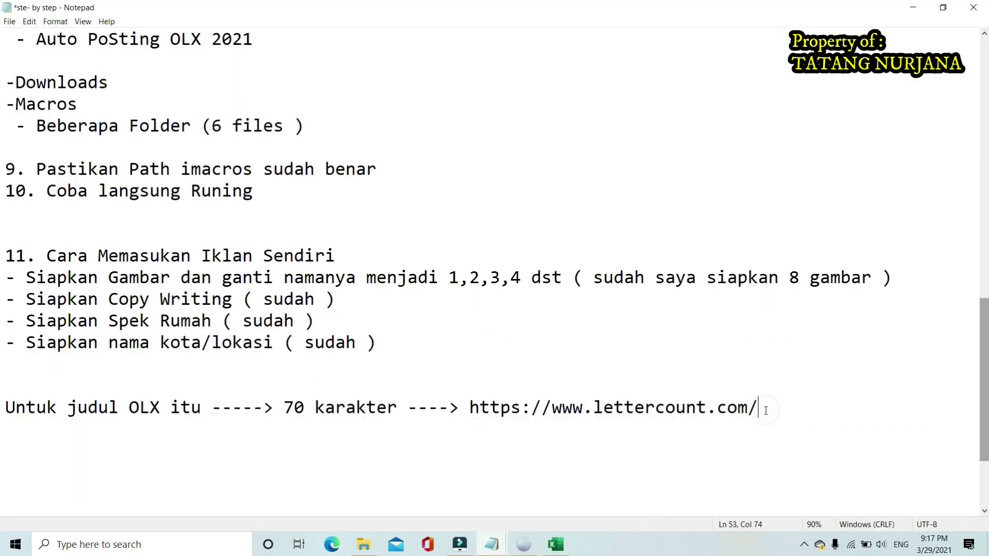
key(Return)
key(Return)
Add item '12.Triknya' with the bullet '- 10 postingan' on the line below
text(12)
key(BackSpace)
text(Triknya)
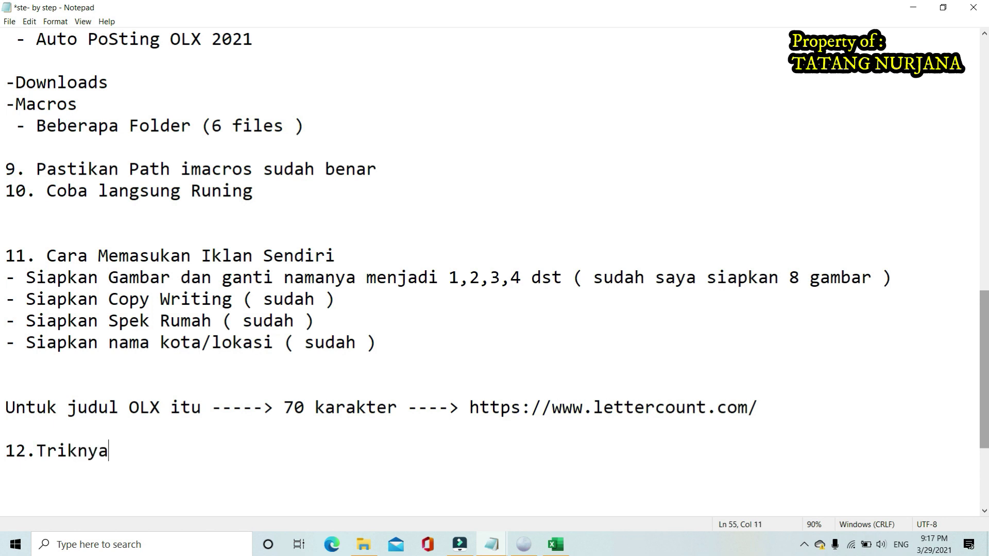
text( 10 postingan)
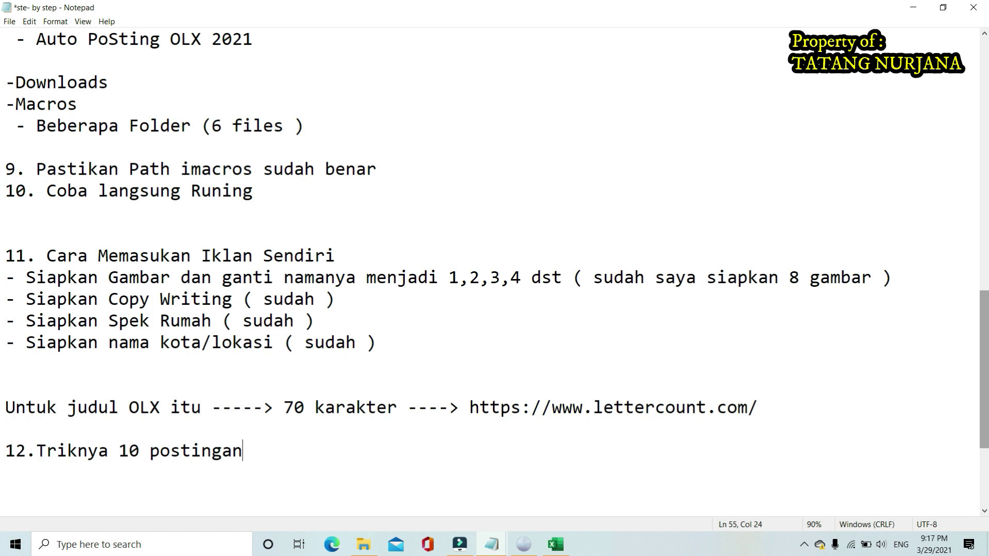
key(Left)
key(Left)
key(Left)
key(Left)
key(Left)
key(Left)
key(Left)
key(Left)
key(Left)
key(Left)
key(Left)
key(Left)
key(Left)
key(Left)
key(Left)
key(Left)
key(Left)
key(Left)
key(Left)
key(Left)
key(Right)
key(Right)
key(Right)
text(Siapkan)
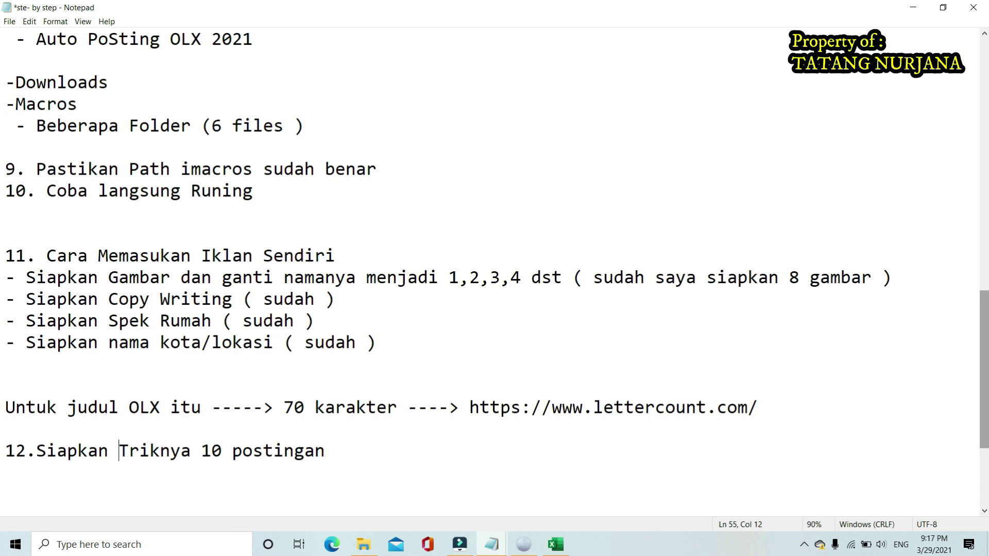
key(BackSpace)
key(BackSpace)
key(BackSpace)
key(BackSpace)
key(BackSpace)
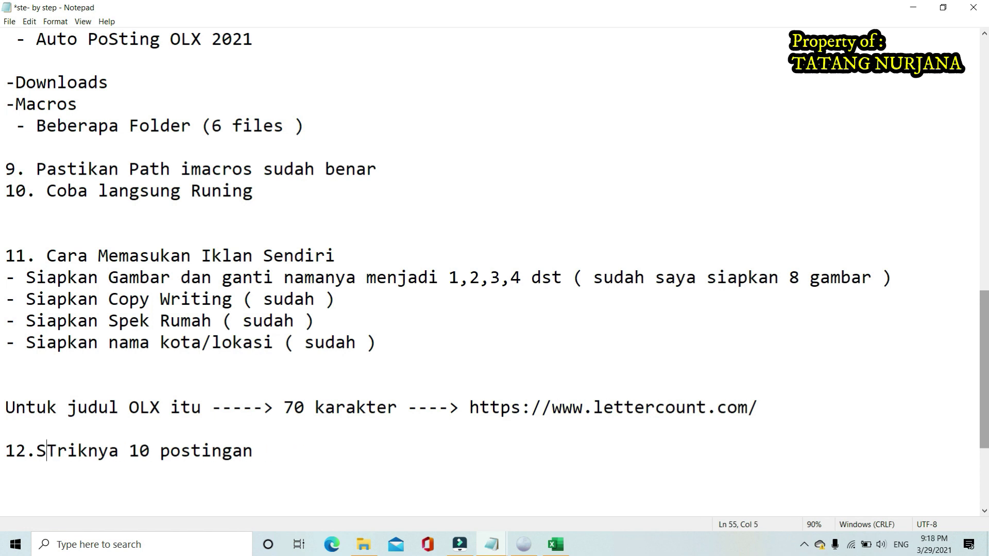
key(Right)
key(Right)
key(Right)
key(Right)
key(Right)
key(Right)
key(Right)
key(Right)
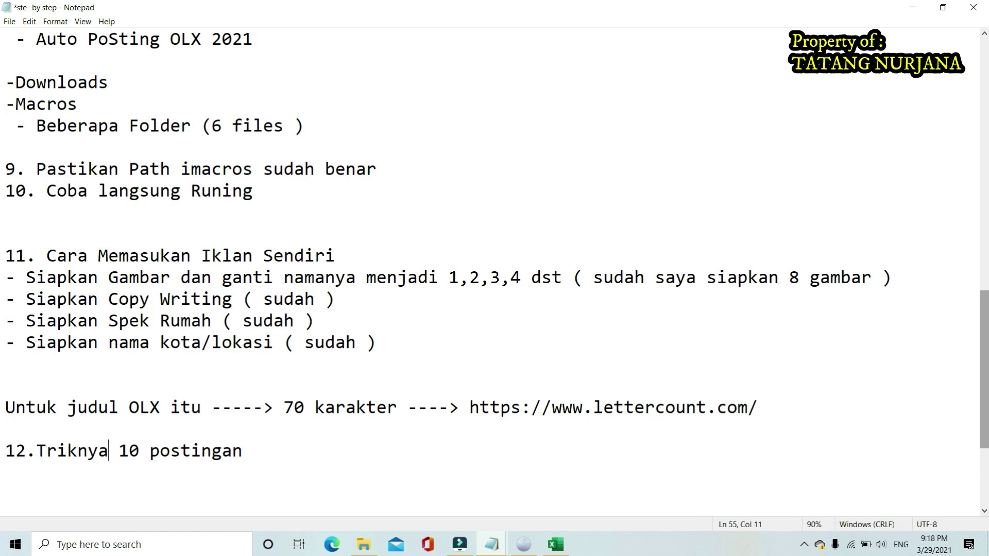
key(Return)
text(-)
key(Left)
key(Left)
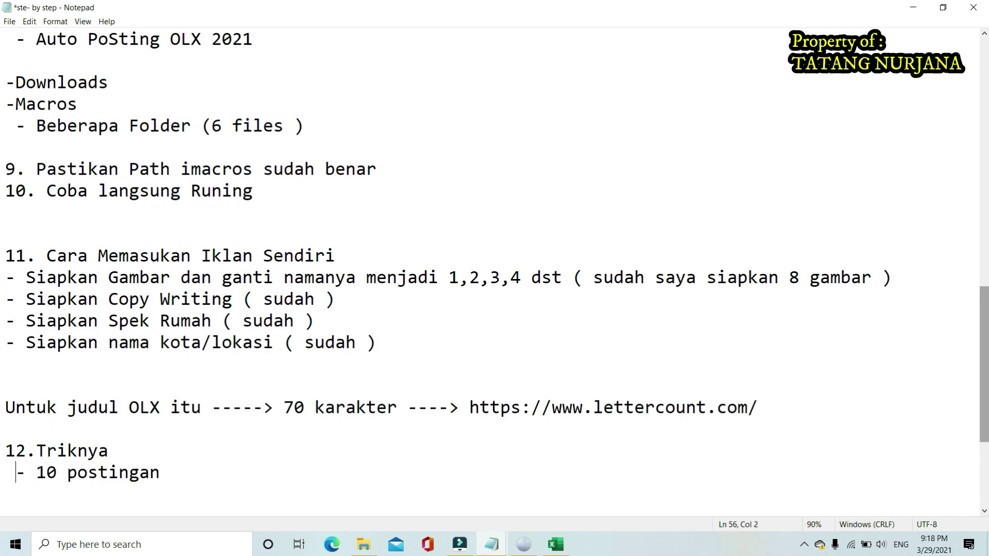
key(BackSpace)
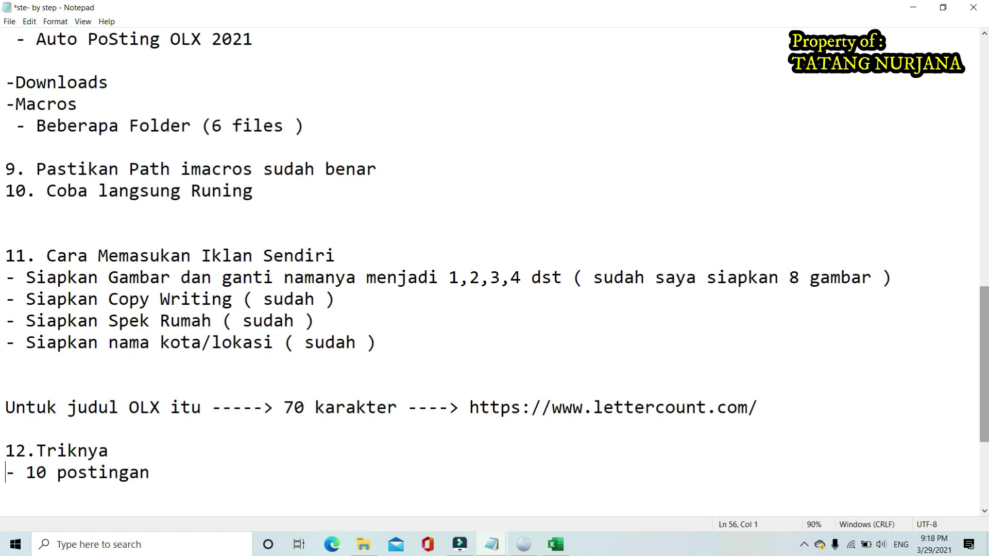
scroll(786, 384, up, 3)
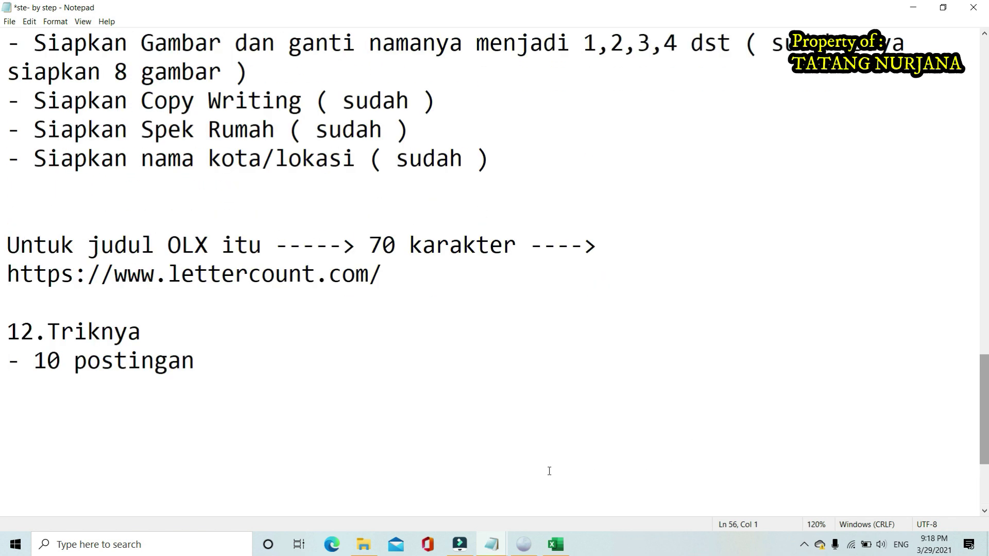
Reword the bullet to 'Siapkan 10 postingan' and add '- Upload di jam 20-21 malam'
click(34, 360)
text(Siapka)
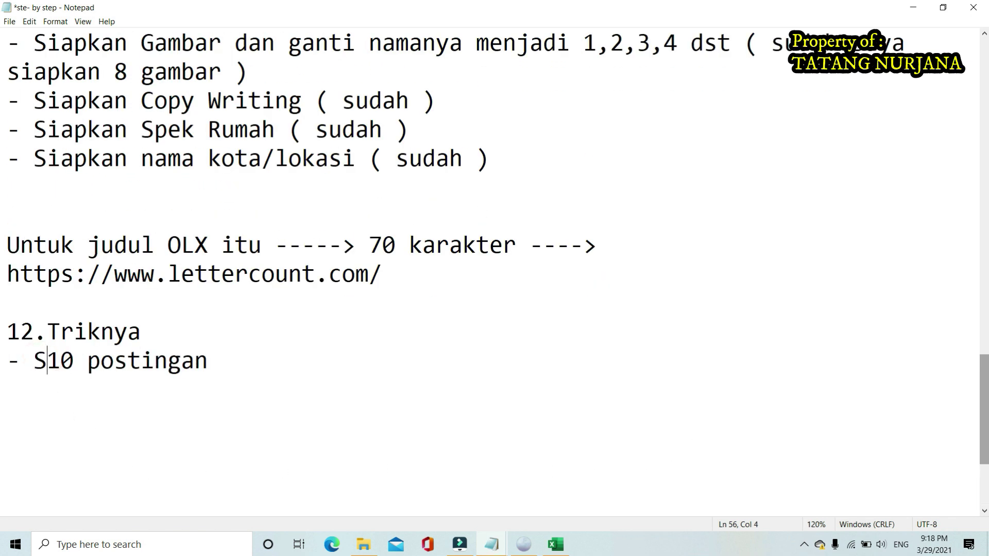
text(n)
key(Right)
key(Right)
key(Right)
key(Right)
key(Right)
key(Right)
key(Right)
key(Right)
key(Right)
key(Right)
key(Right)
key(Right)
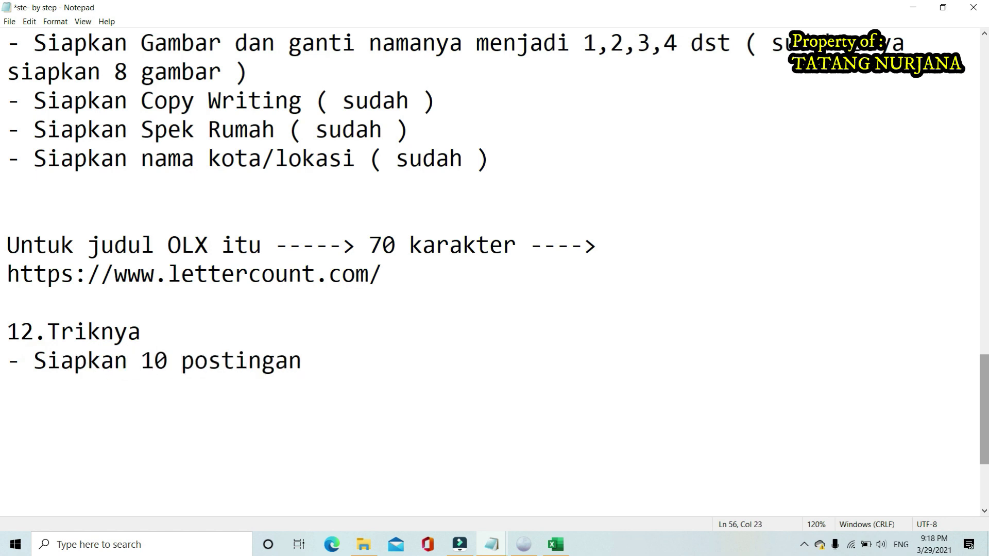
key(Return)
text(- Upl)
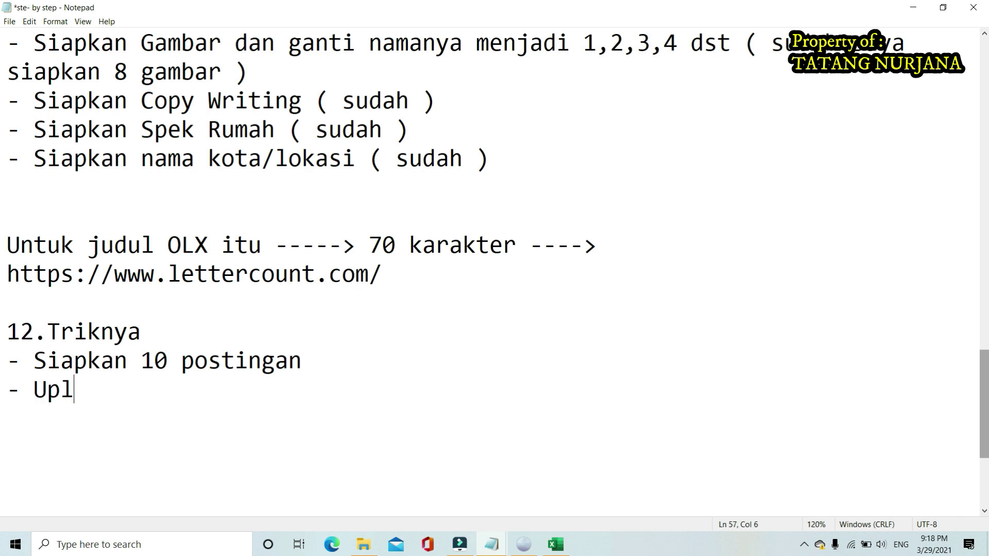
text(oad di jam )
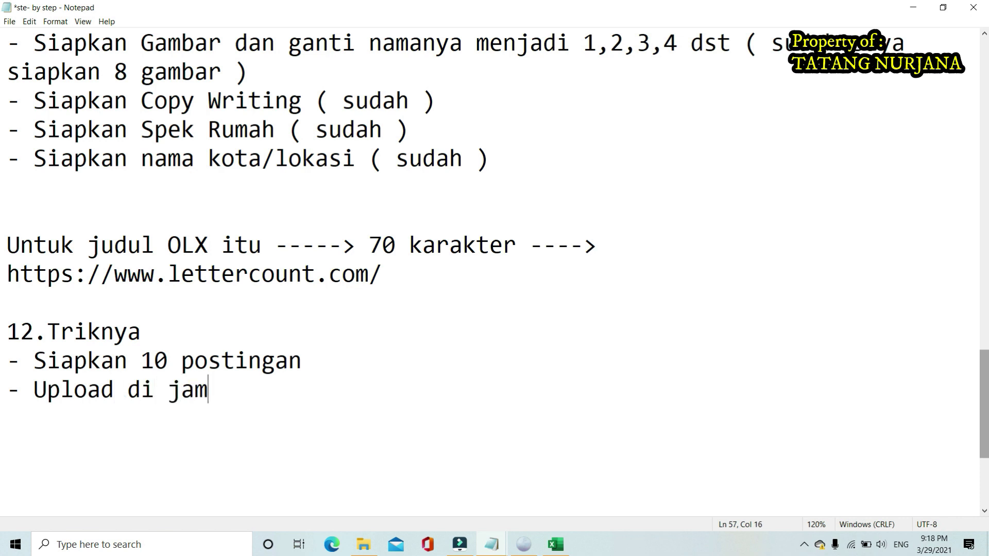
text(20-21)
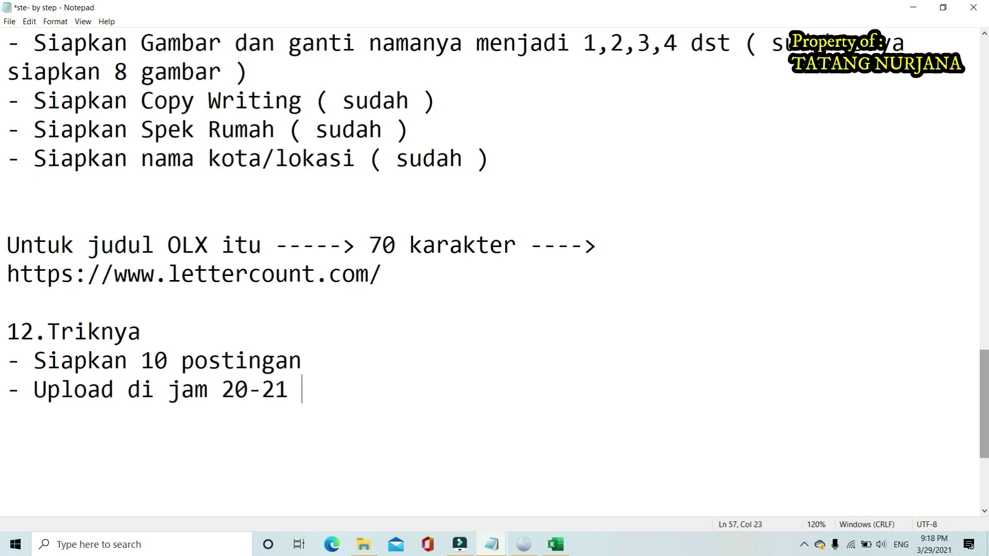
text( malm)
key(BackSpace)
text(am)
key(Return)
Begin the bullet '- 3 hari kemuadin , Postingan Hapus ( karena ketika posting dan ada'
text(-)
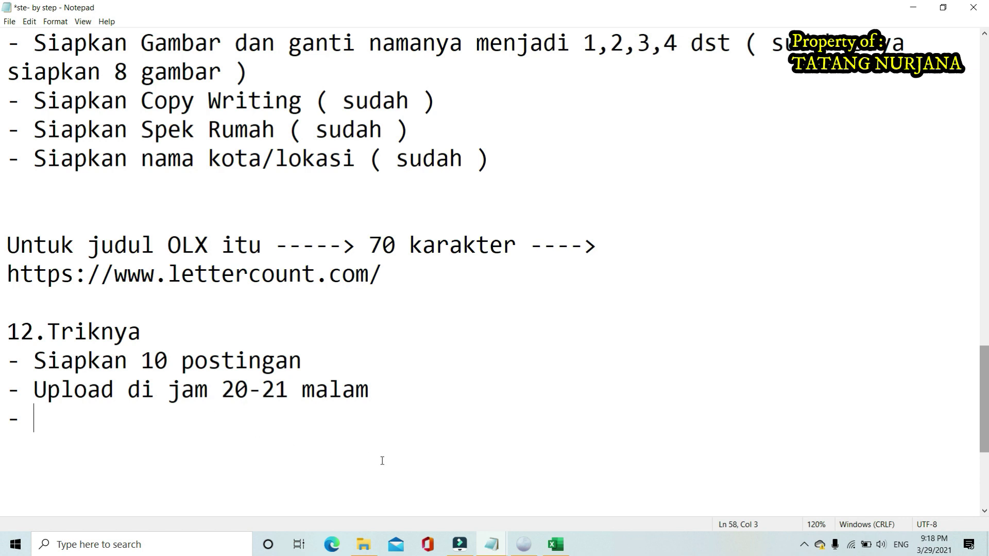
text(Tgl 31)
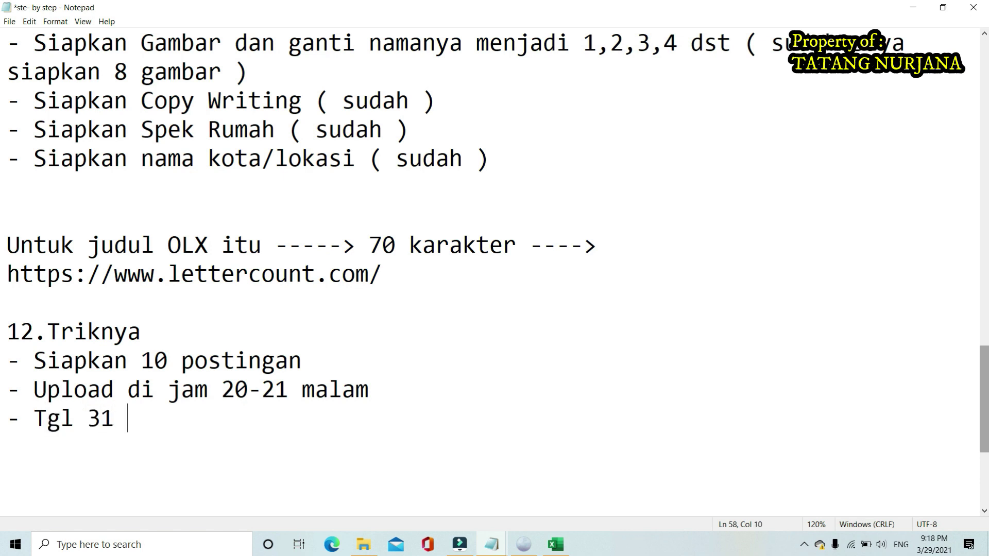
key(BackSpace)
key(BackSpace)
key(BackSpace)
key(BackSpace)
key(BackSpace)
key(BackSpace)
key(BackSpace)
text(3)
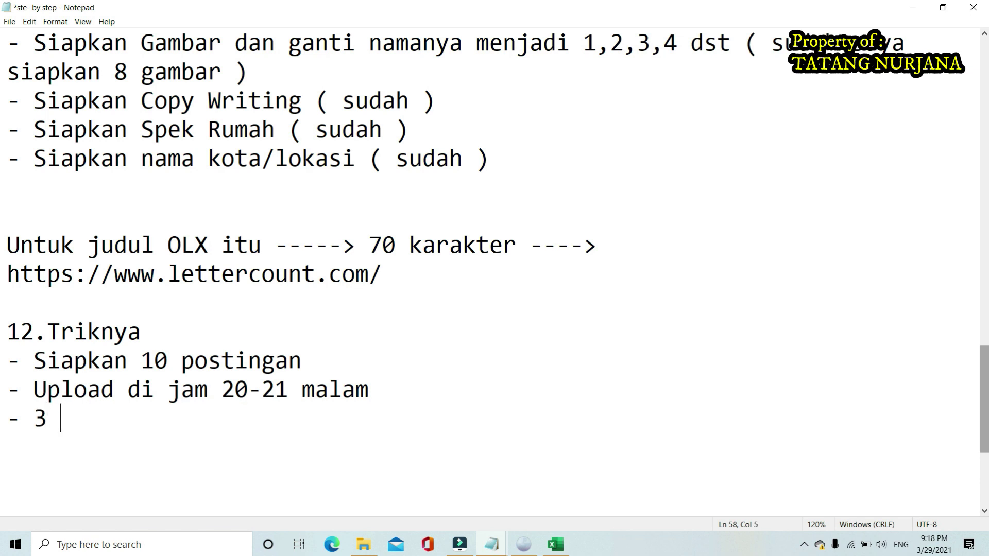
text( hari kemua)
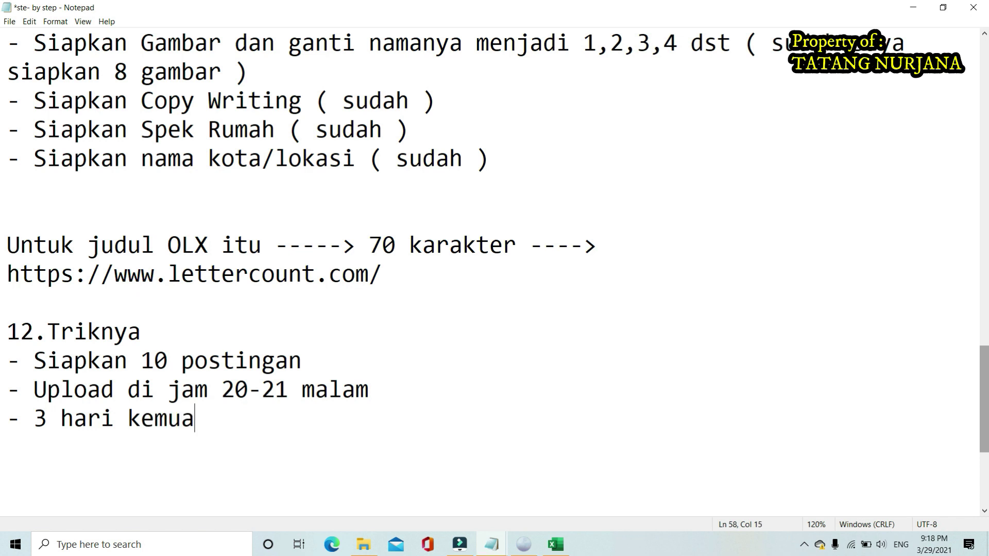
text(din , Po)
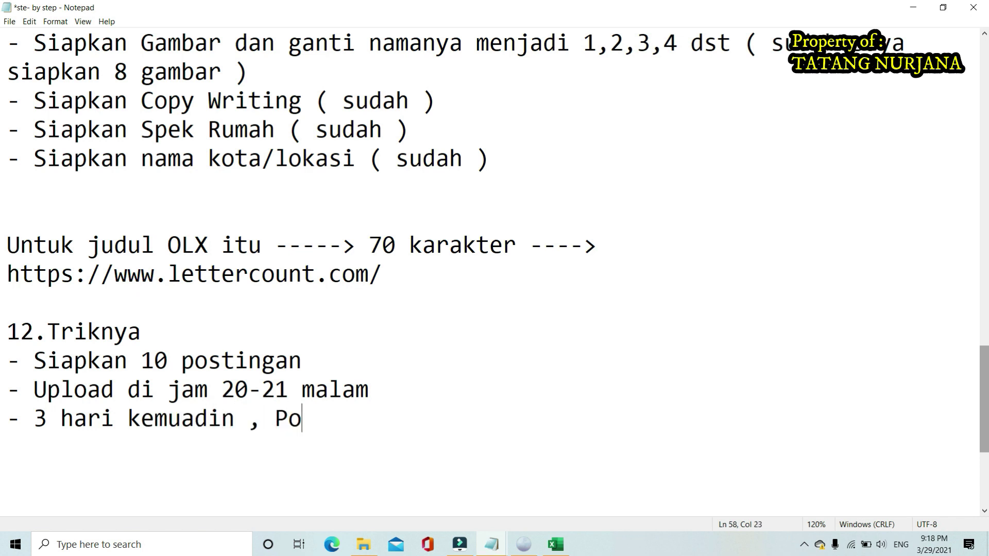
text(stingan Hapus)
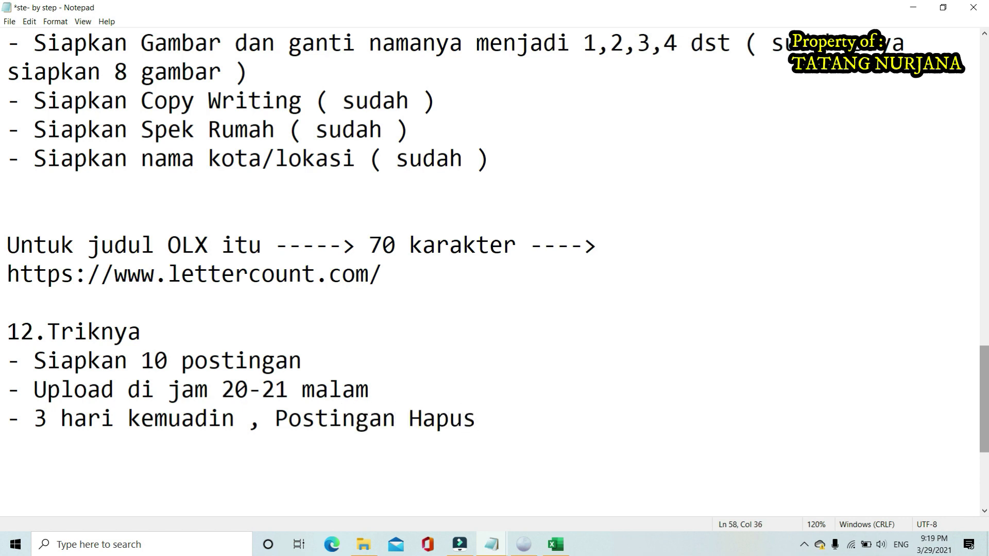
text( ( ken)
key(BackSpace)
key(BackSpace)
key(BackSpace)
key(BackSpace)
key(BackSpace)
text(( karena )
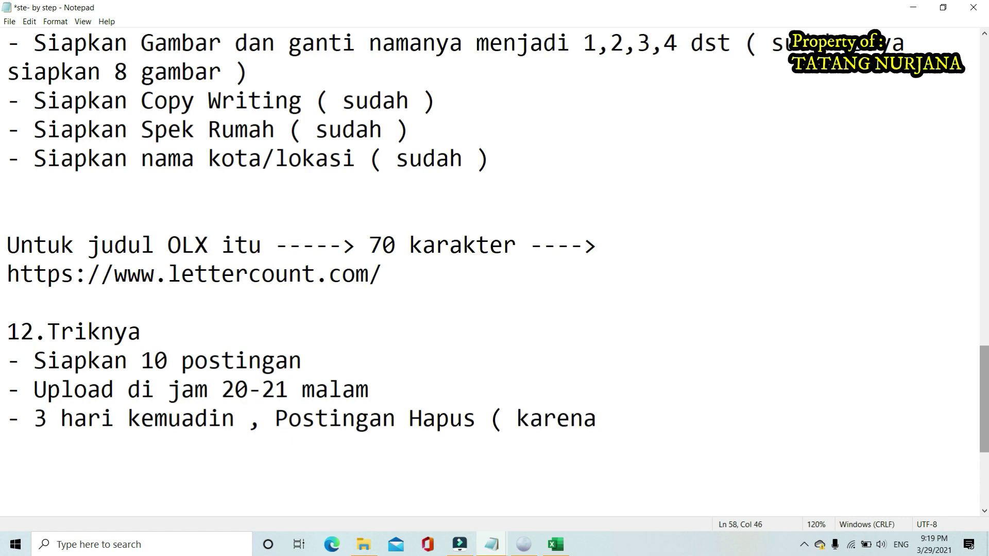
text(ketika [osting)
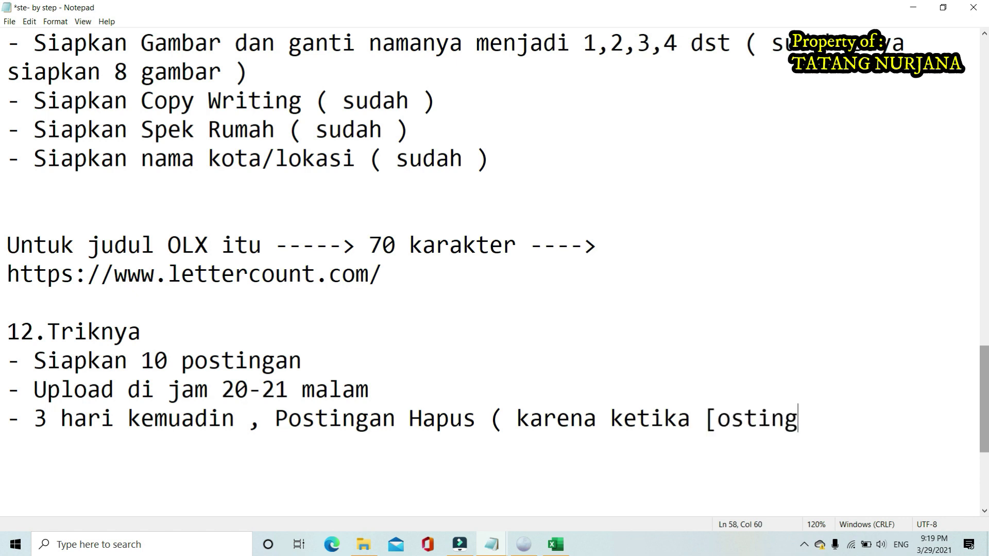
key(BackSpace)
key(BackSpace)
key(BackSpace)
key(BackSpace)
key(BackSpace)
key(BackSpace)
key(BackSpace)
text(pos)
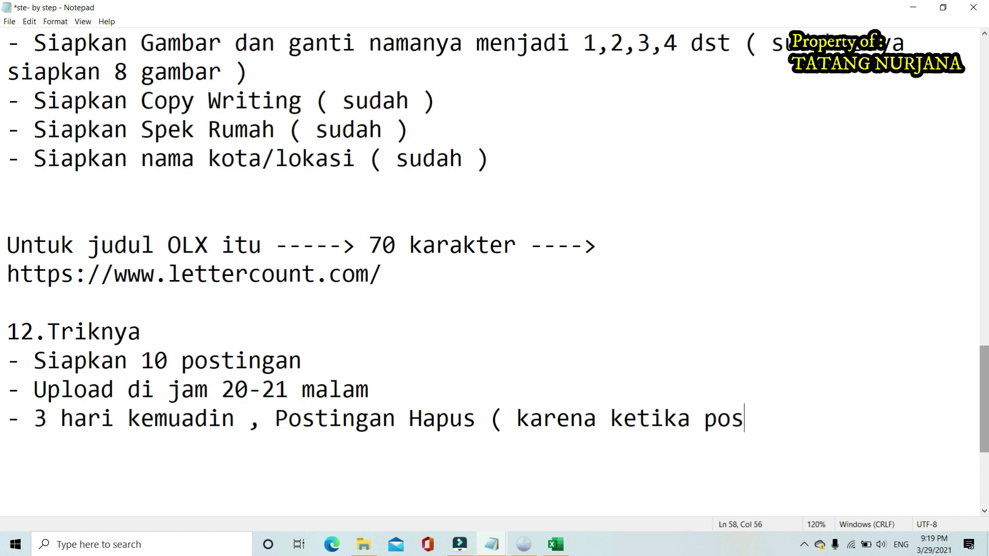
text(ting dan ad)
key(BackSpace)
key(BackSpace)
text(dan ada)
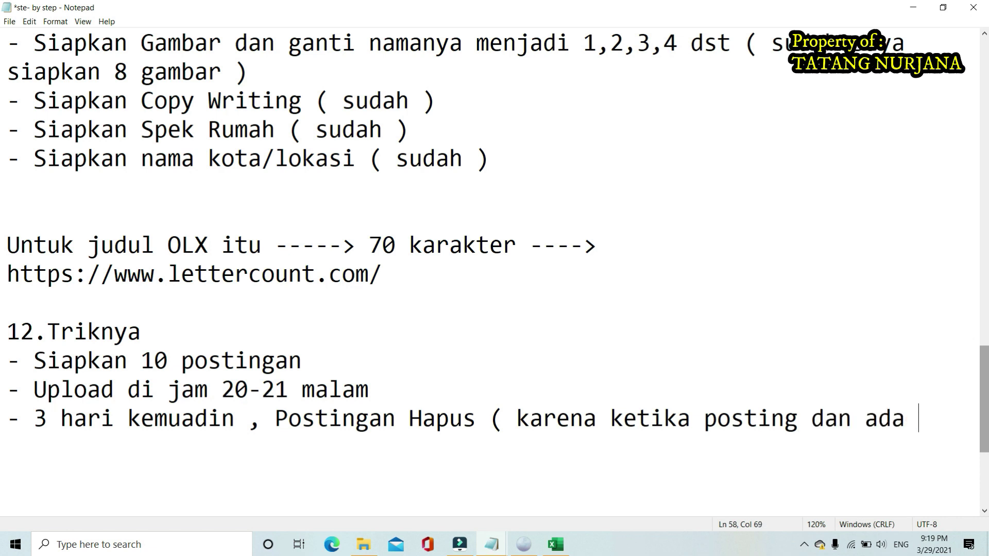
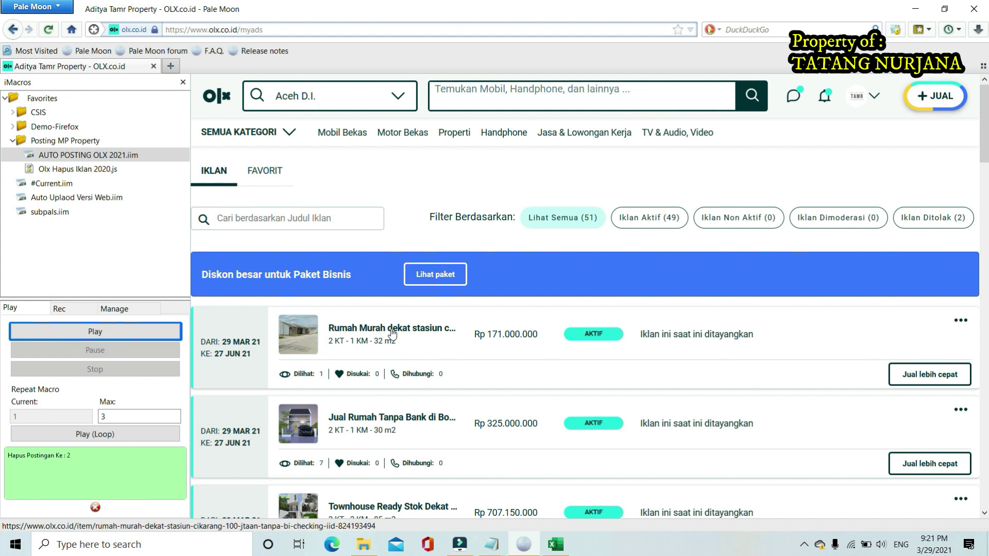
Scroll through the house ads on My Ads, then pick the ad-deletion script in iMacros
scroll(393, 332, down, 3)
scroll(392, 334, down, 6)
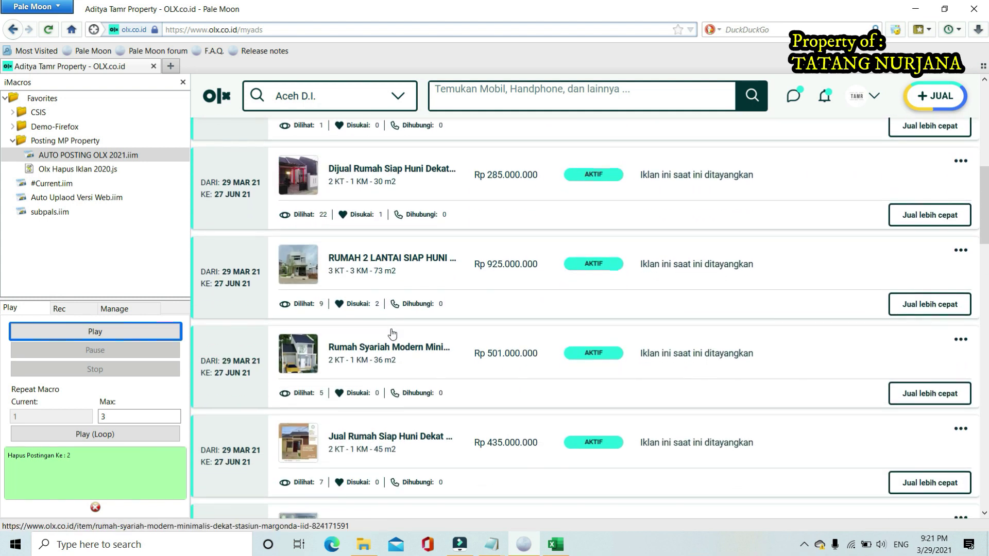
scroll(392, 333, down, 2)
scroll(392, 334, up, 4)
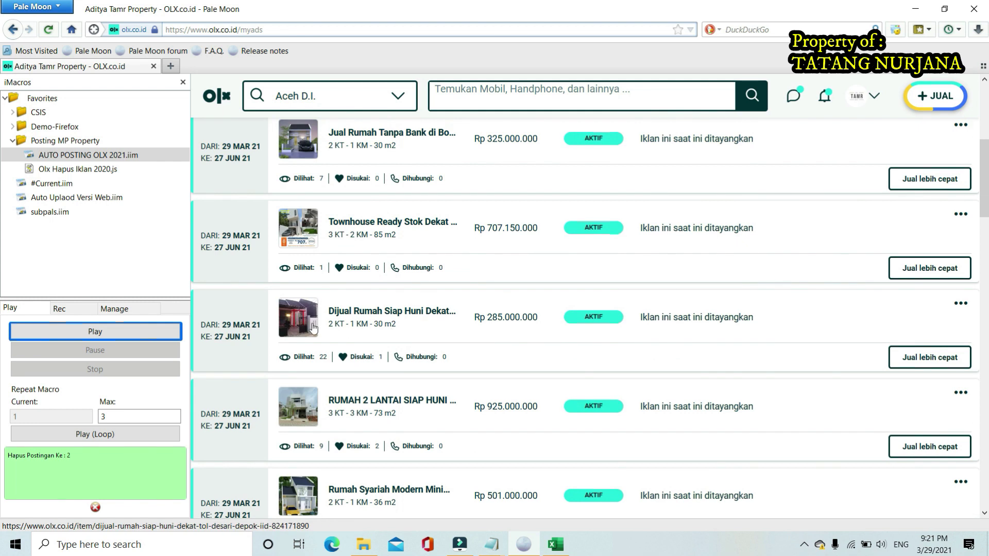
click(61, 169)
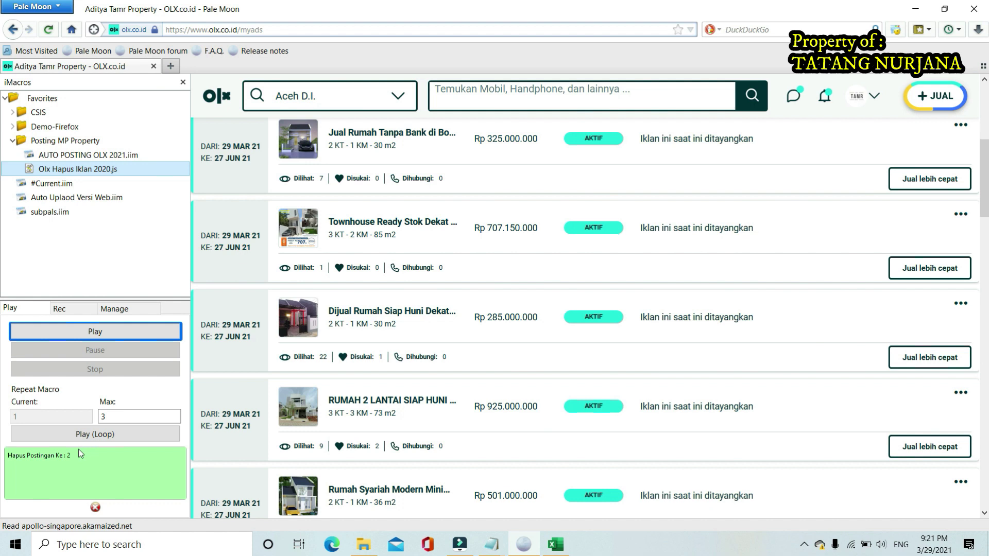
Run Olx Hapus Iklan 2020.js with a count of 2, leaving 49 ads with 47 active
click(94, 332)
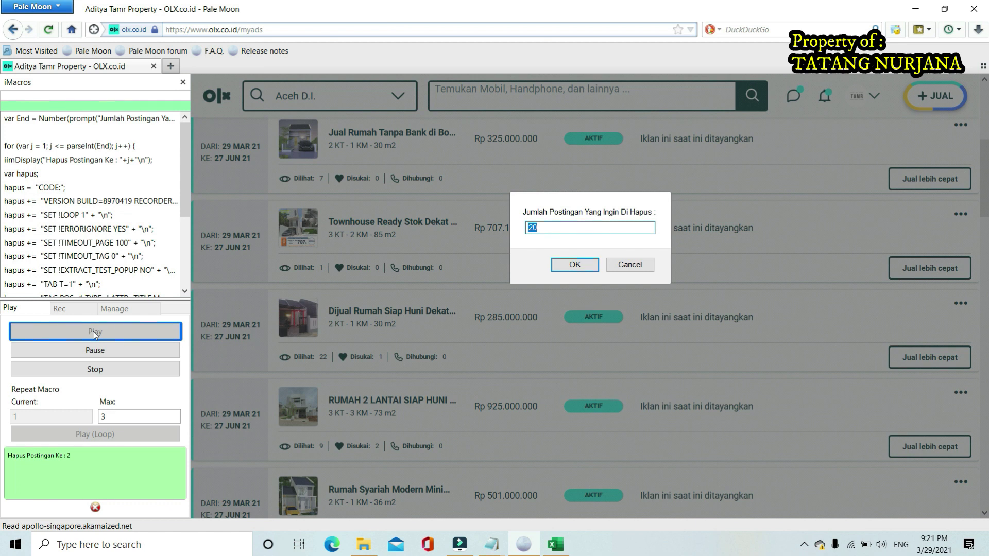
text(2)
click(575, 265)
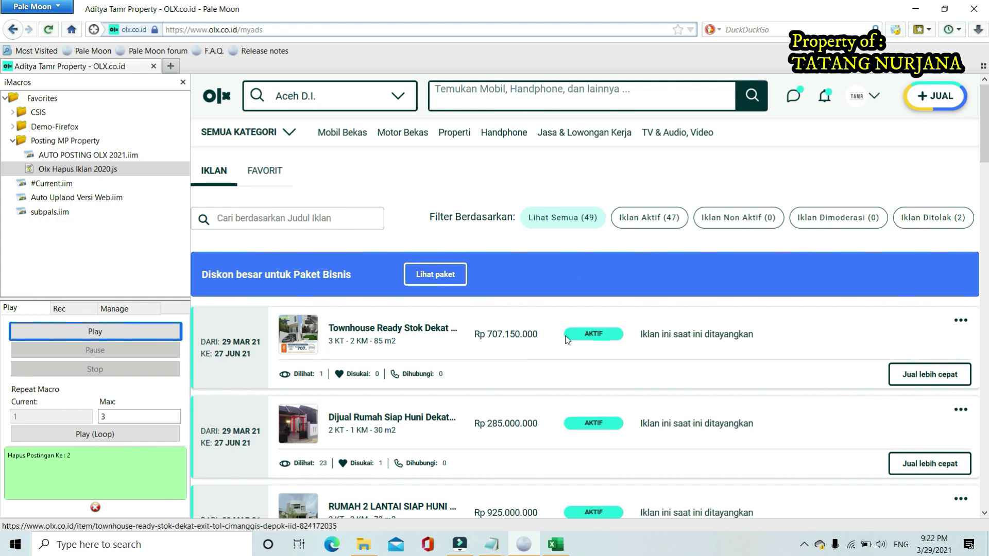
Open the newest buyer's chat and send the greeting 'Hallo'
scroll(562, 343, down, 2)
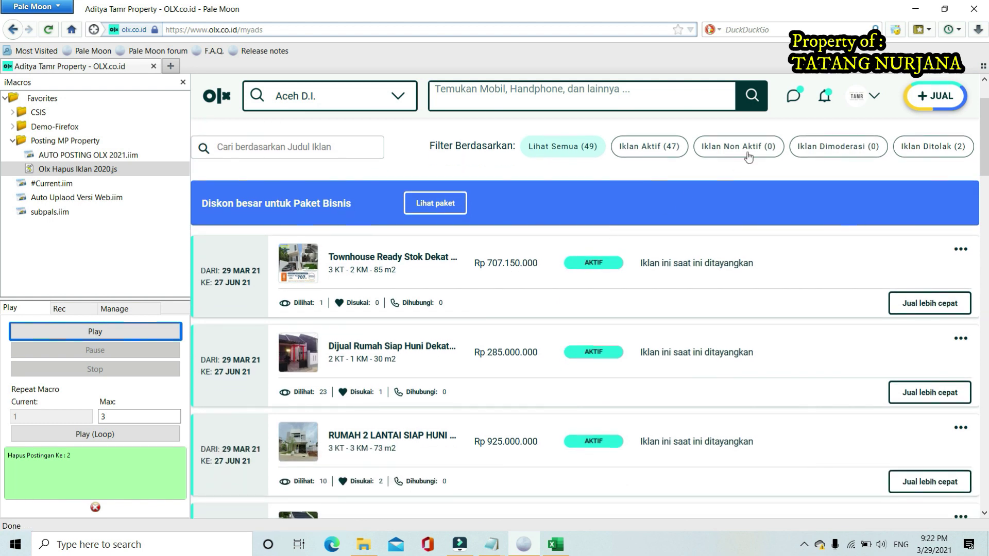
click(793, 96)
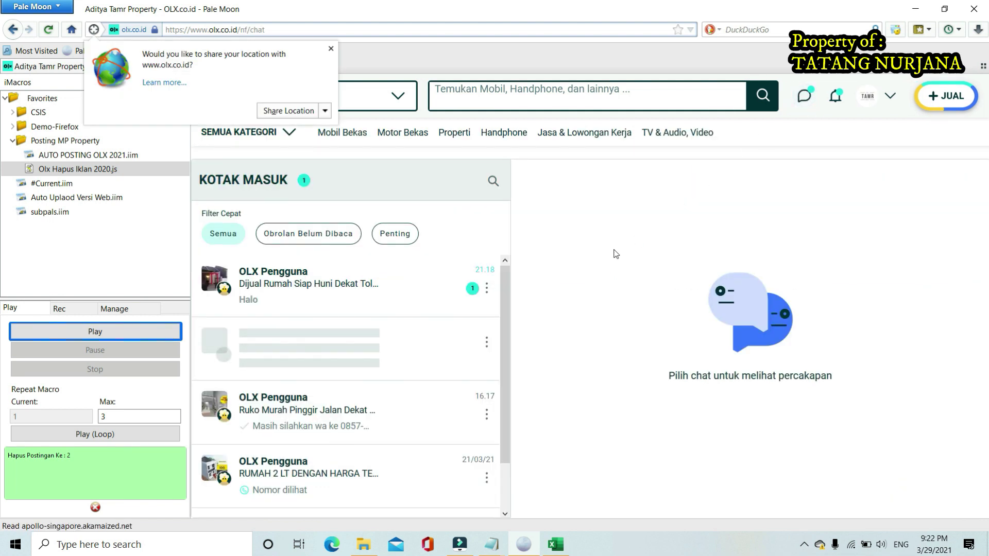
click(339, 290)
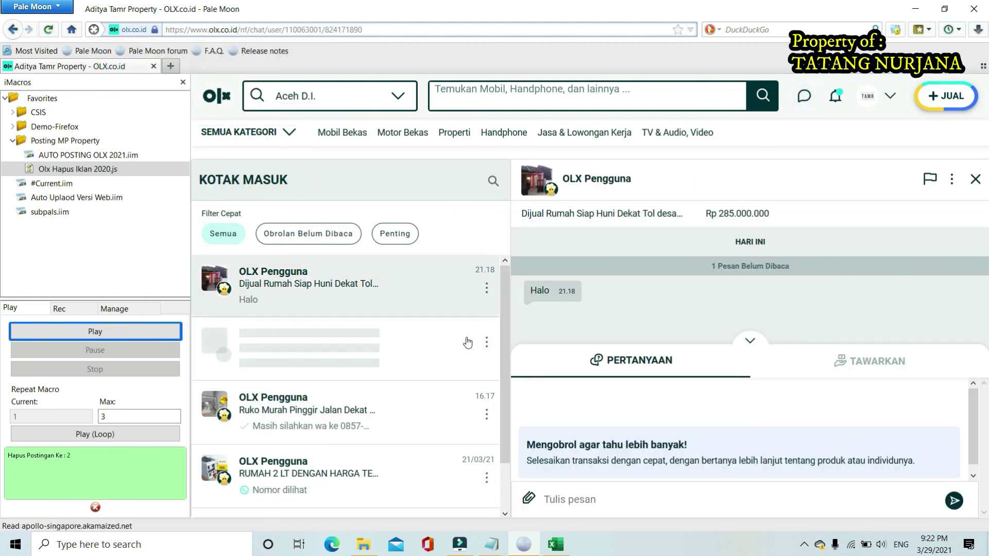
click(620, 505)
text(Hallo)
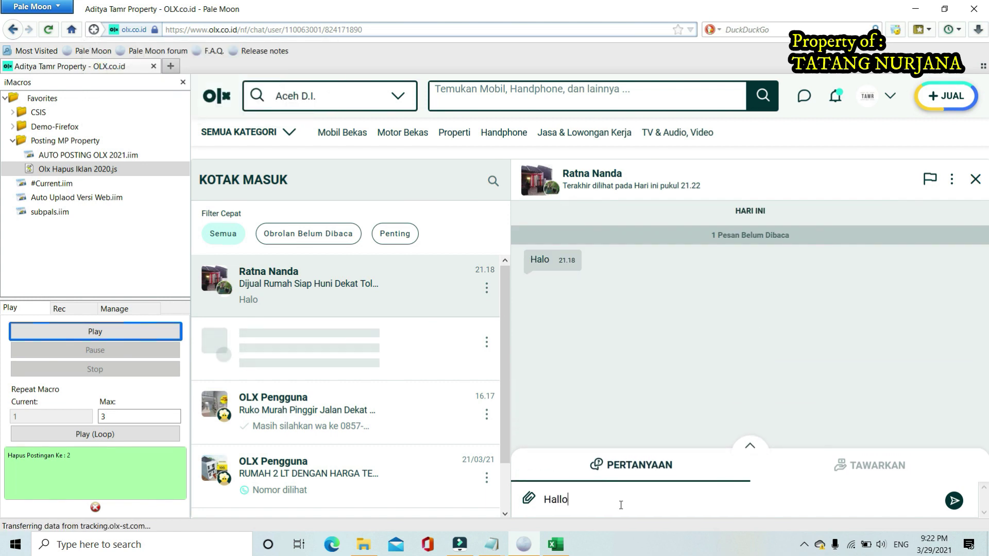
key(Return)
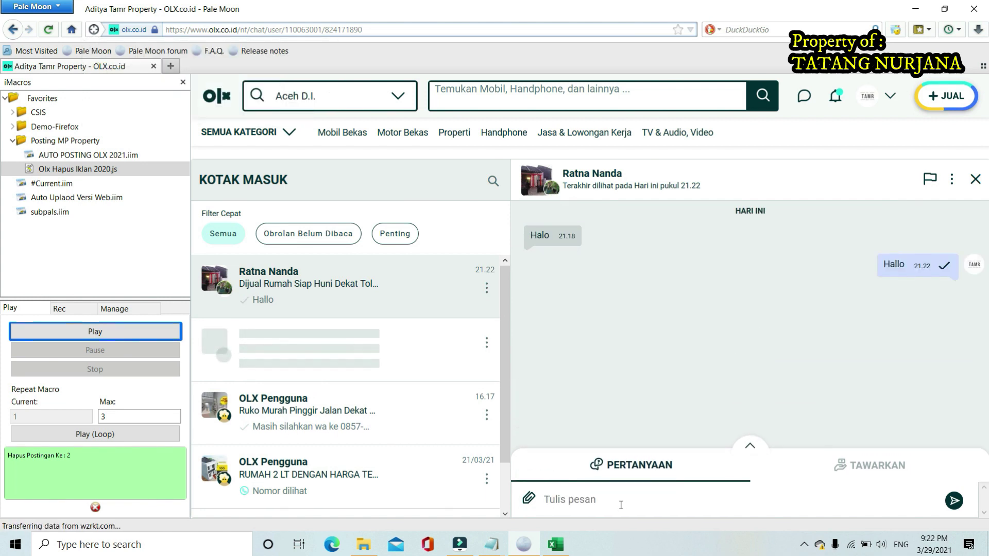
Send a 'salam kenal' self-introduction, then the seller's WhatsApp number for the brochure
text(salam kenal saya )
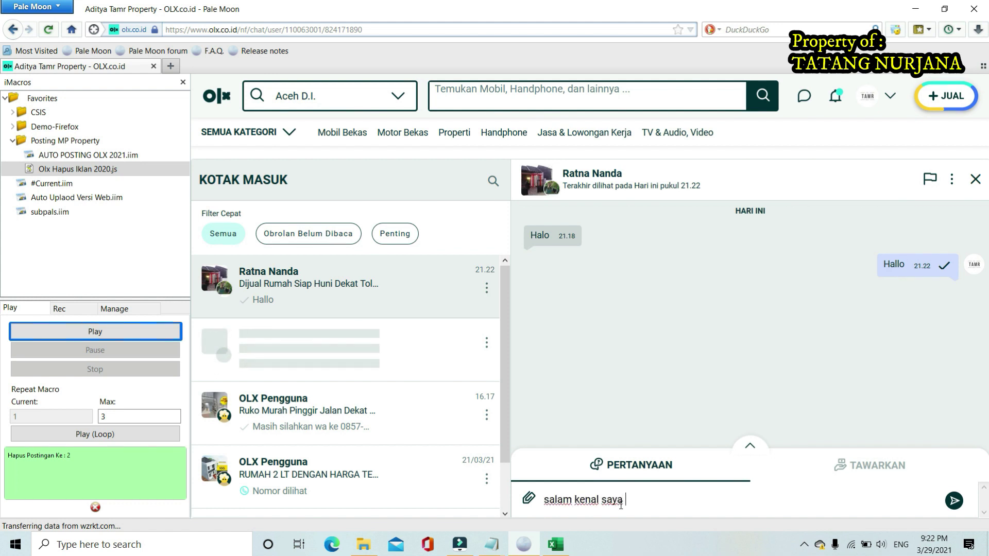
text(degn)
key(BackSpace)
key(BackSpace)
text(a)
key(BackSpace)
key(BackSpace)
text(engan tatang)
key(Return)
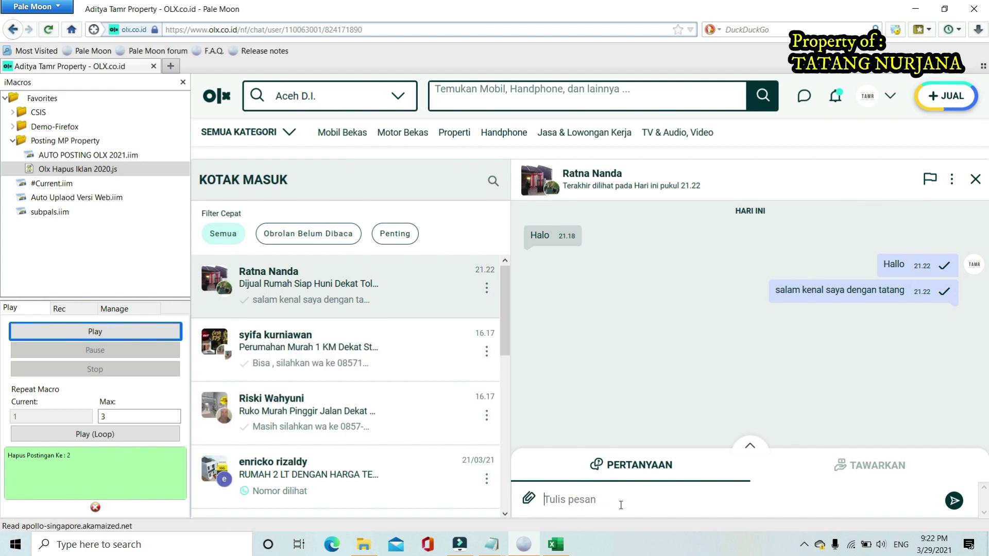
text(silahkan wa k e no)
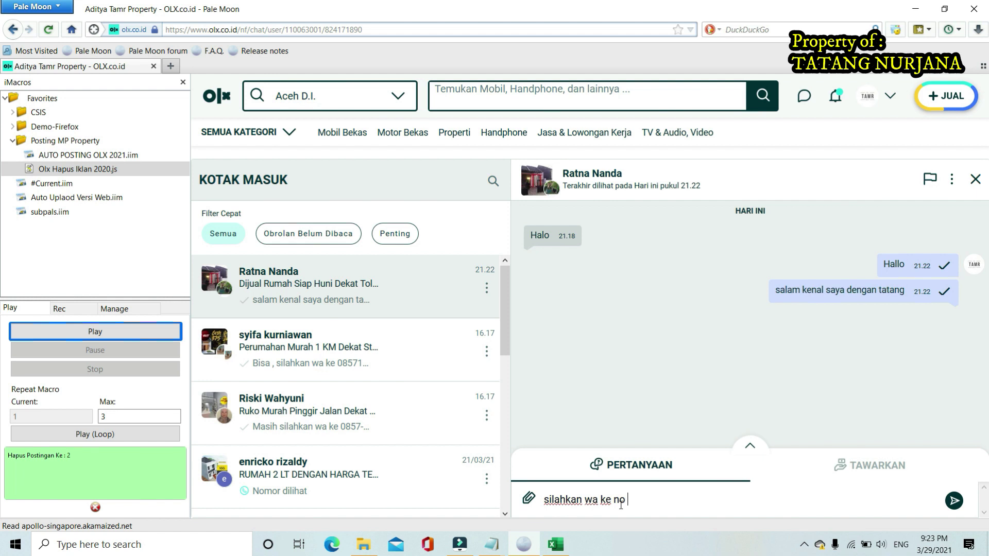
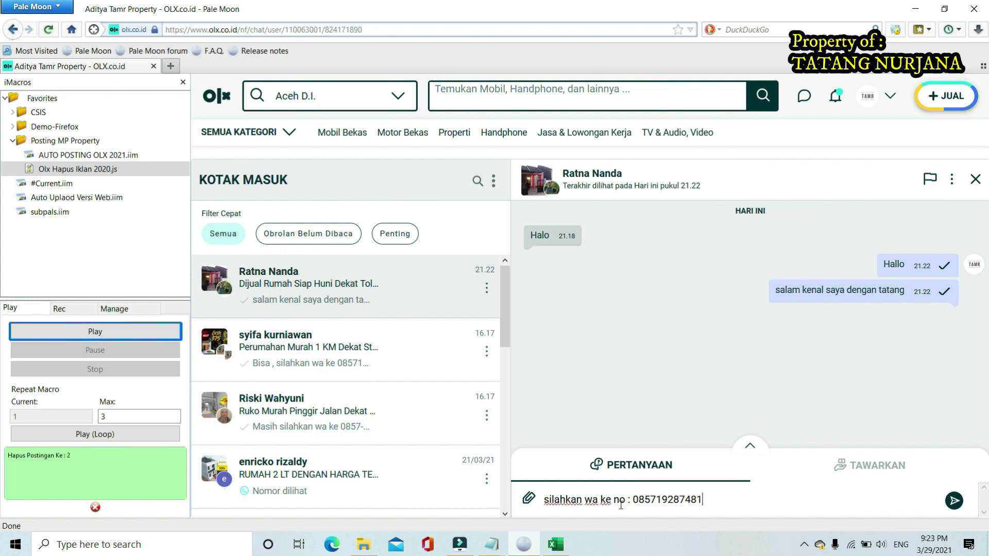
text( untuk brosurnya)
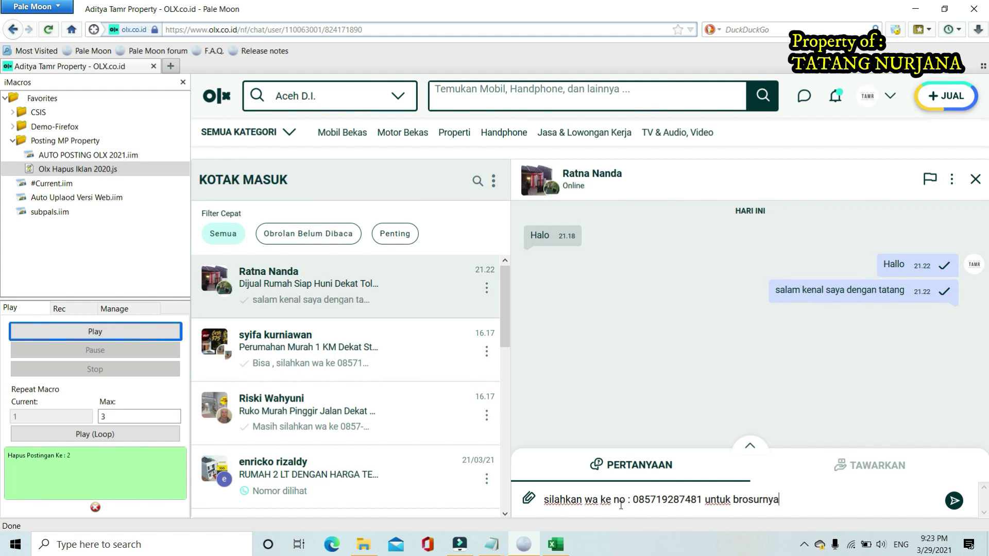
key(Return)
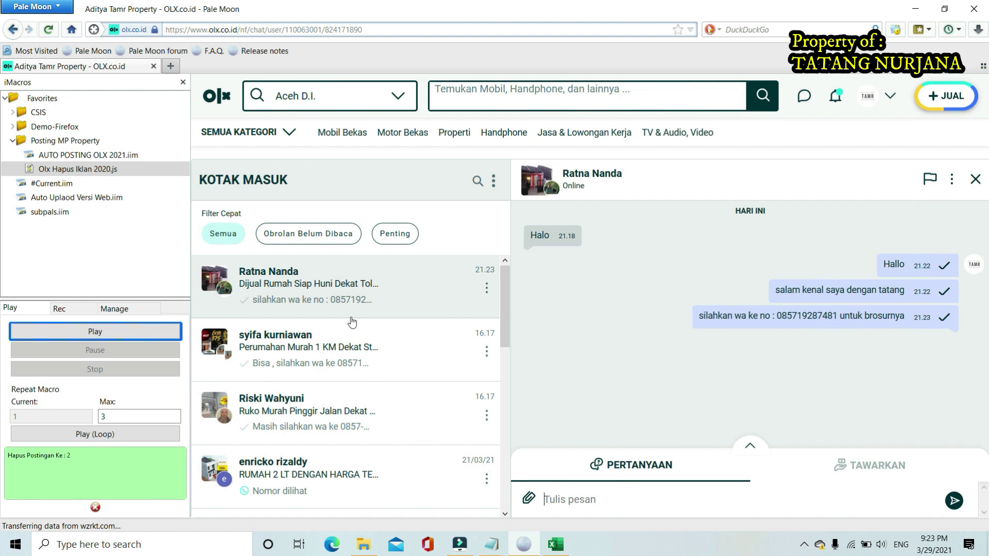
Return to My Ads and filter to the two rejected ads (Rp 285.000.000 and Rp 501.000.000)
click(315, 348)
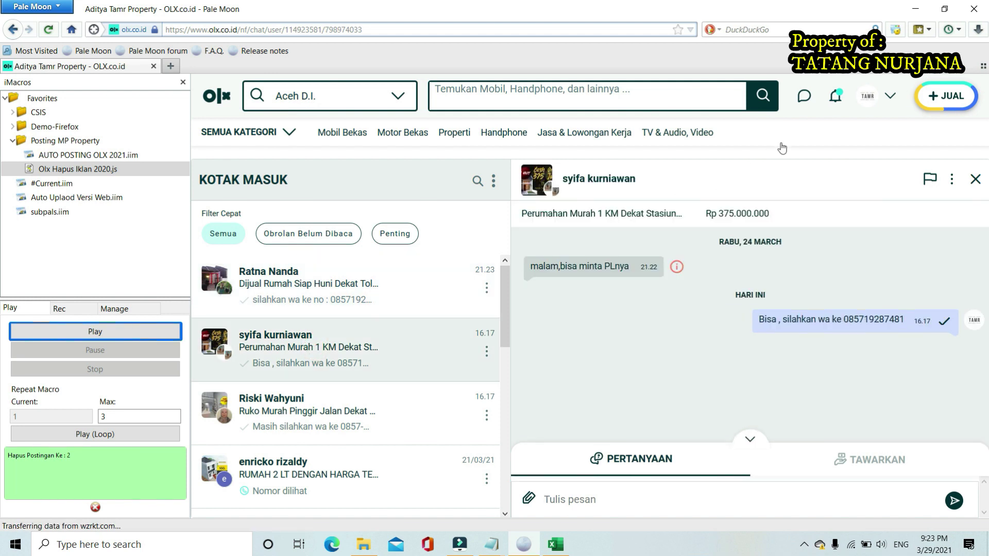
click(889, 96)
click(781, 224)
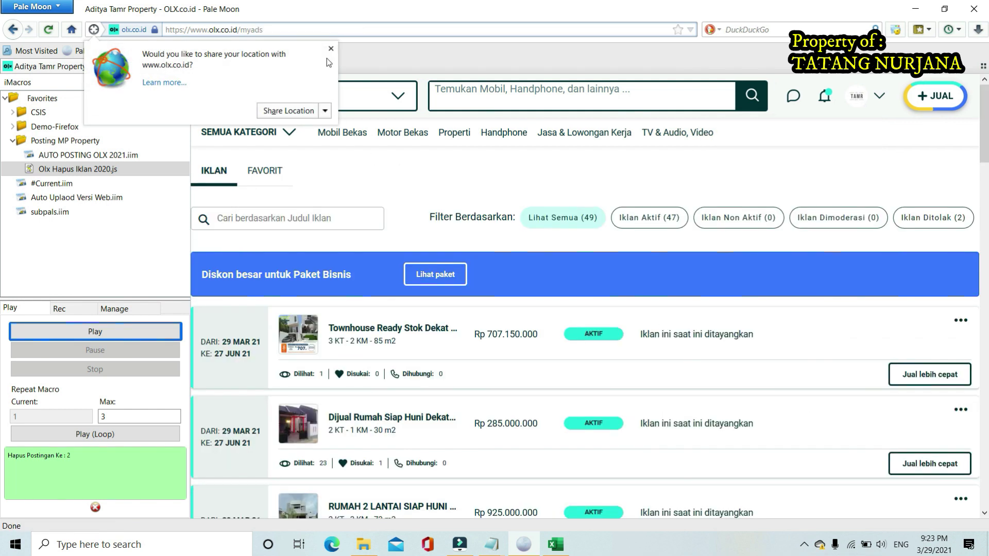
click(330, 49)
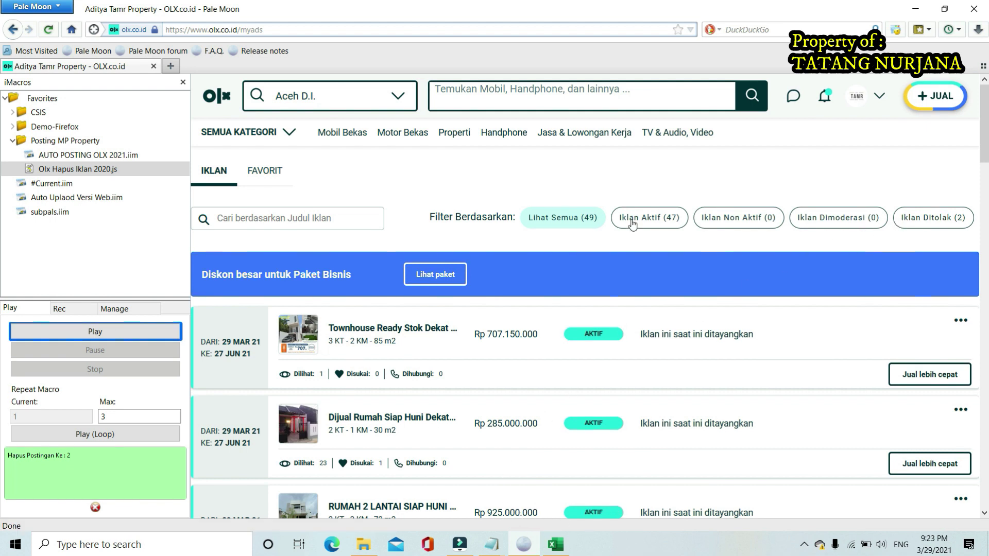
click(663, 220)
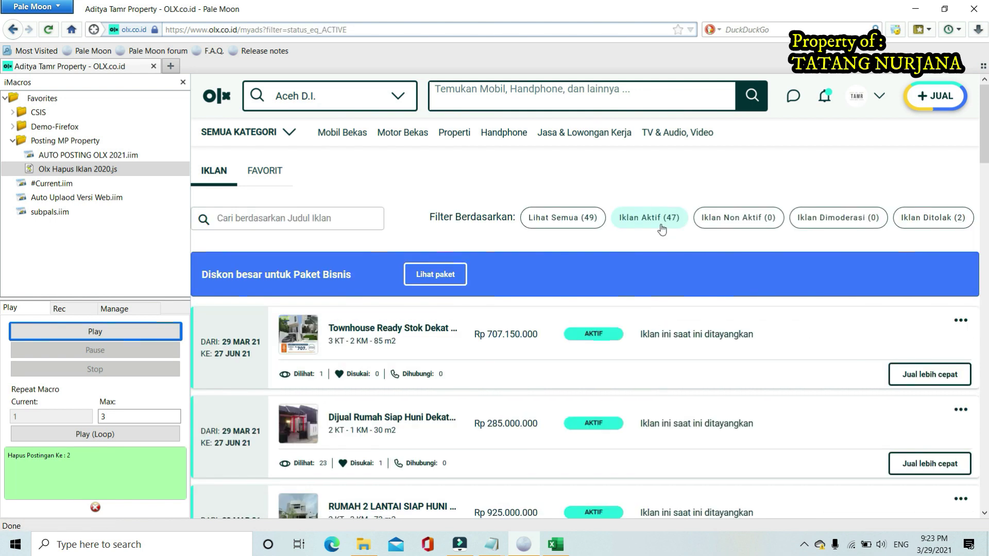
click(559, 221)
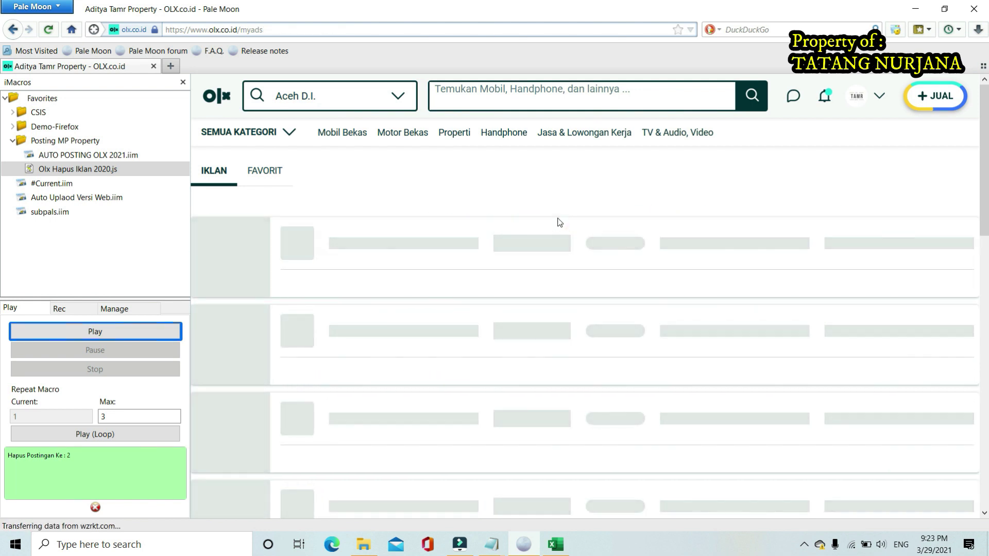
click(852, 217)
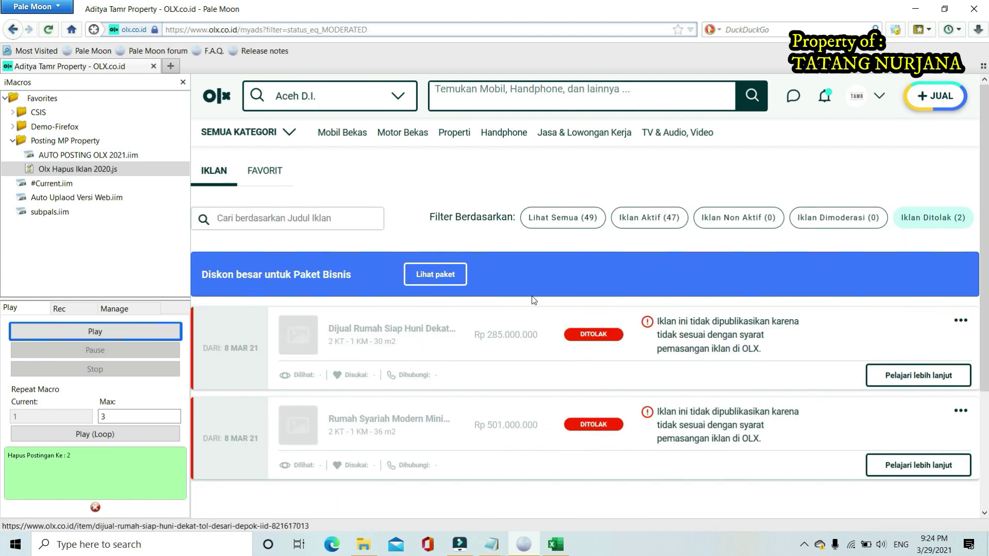
click(58, 173)
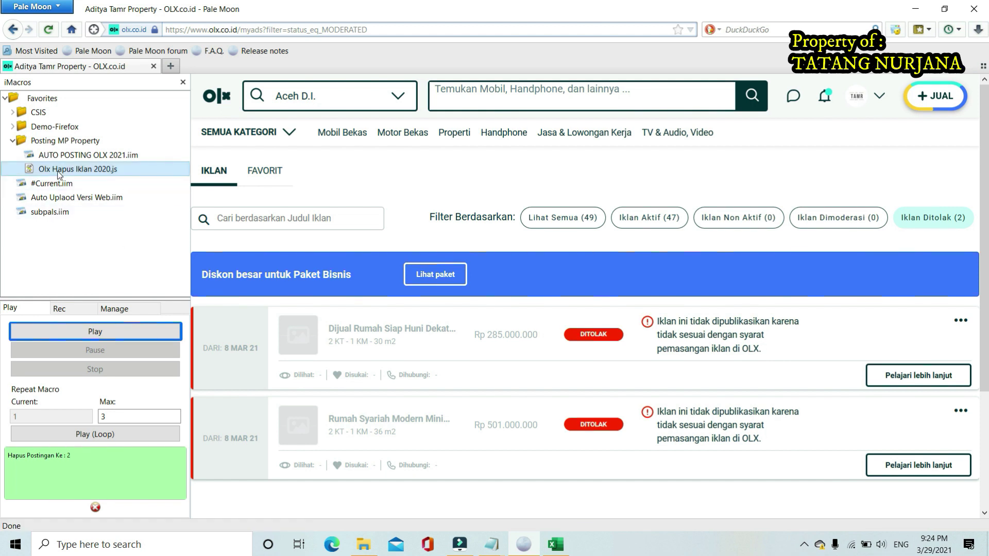
Run the deletion macro with 2 to remove both rejected ads, then check the inactive-ads filter
click(77, 334)
text(2)
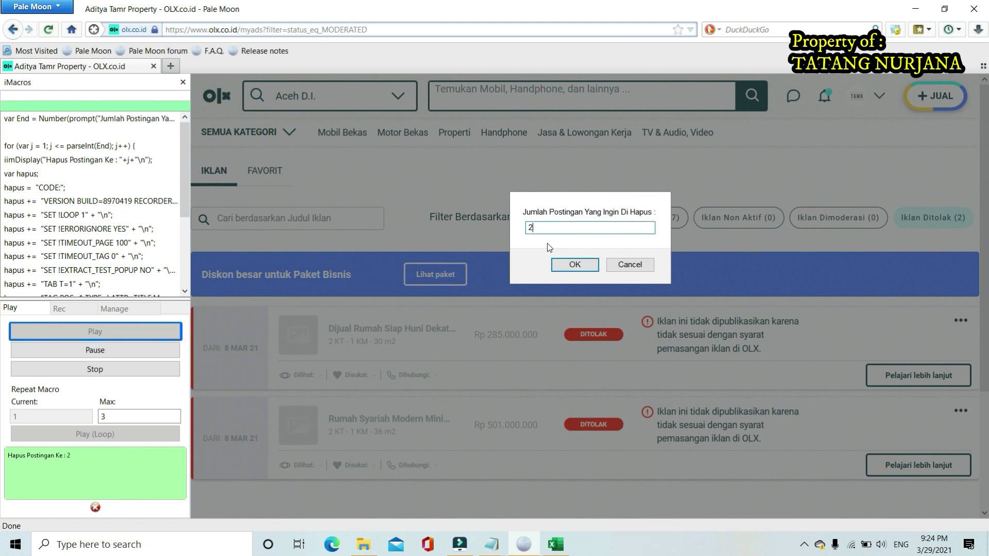
key(Return)
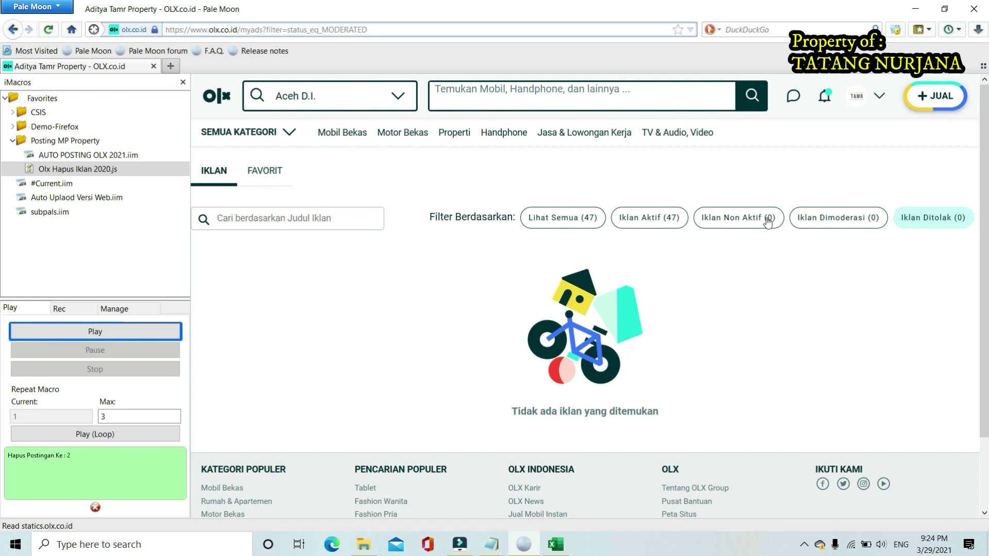
click(741, 219)
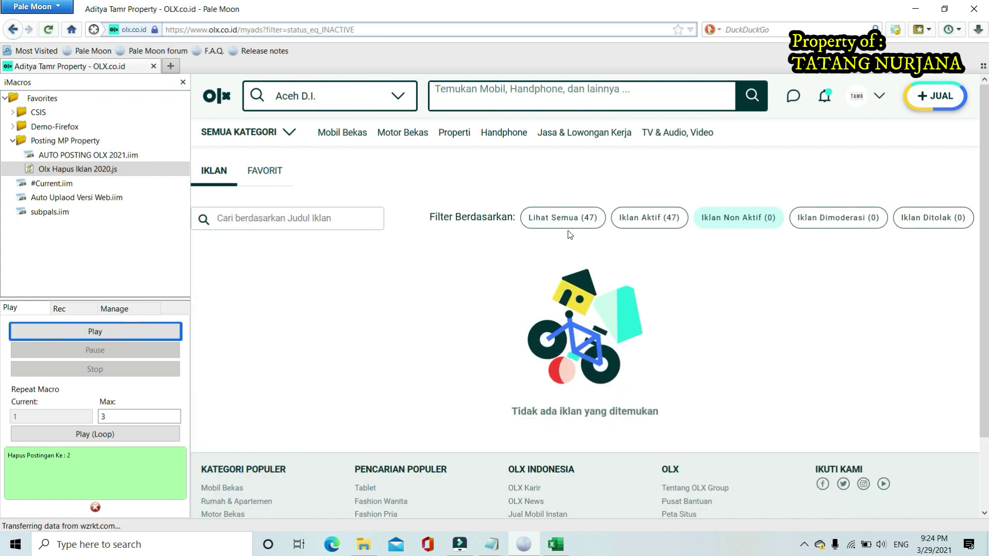
Run AUTO POSTING OLX 2021.iim in a loop with max 3 to post a new house ad
click(668, 215)
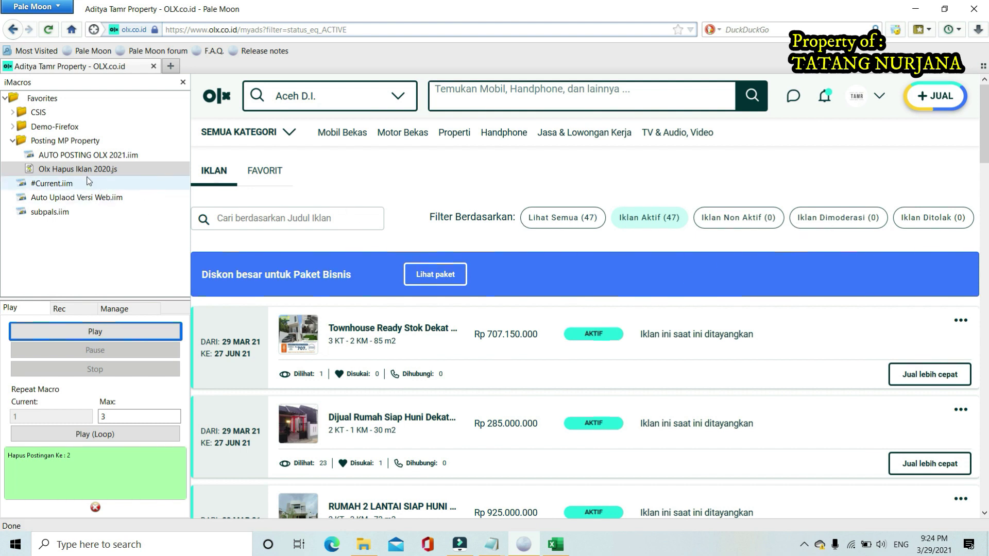
click(79, 155)
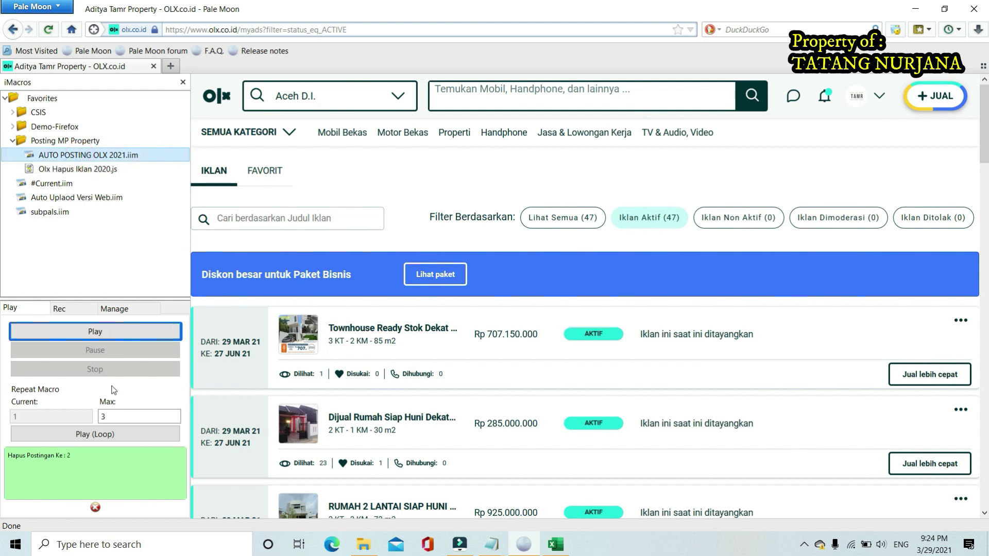
double_click(119, 413)
text(3)
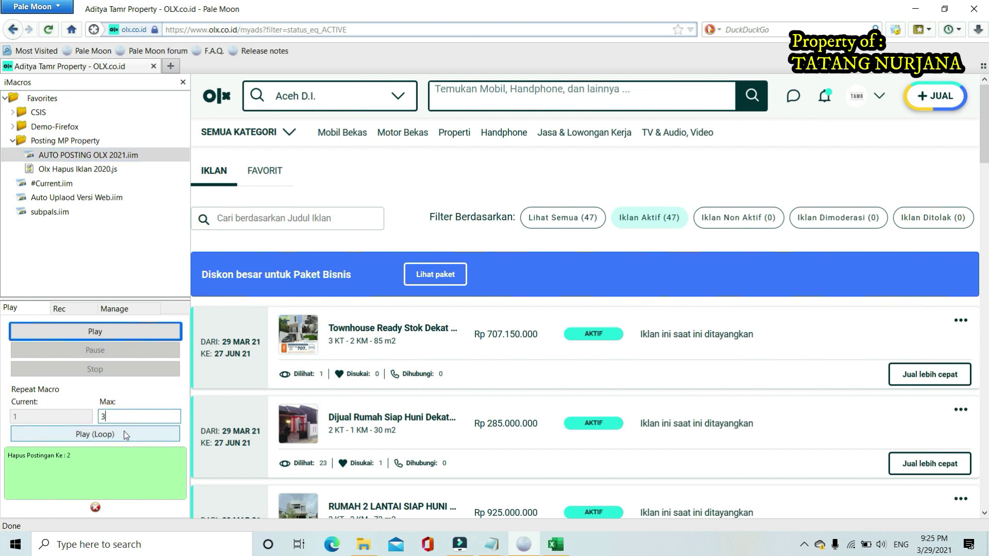
click(125, 435)
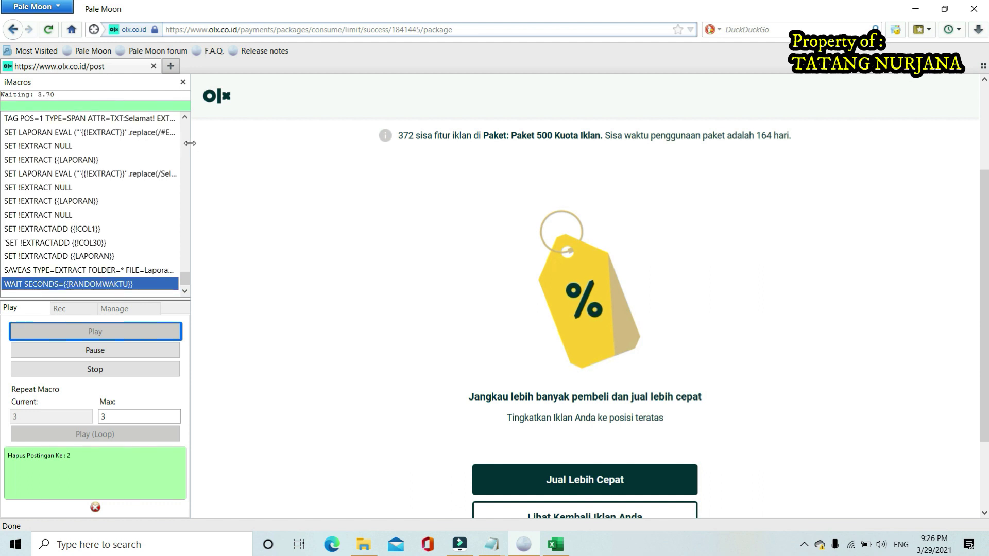
Widen the OLX page and open My Ads, showing 48 ads including the Rp 171.000.000 house under moderation
drag(190, 142, 142, 156)
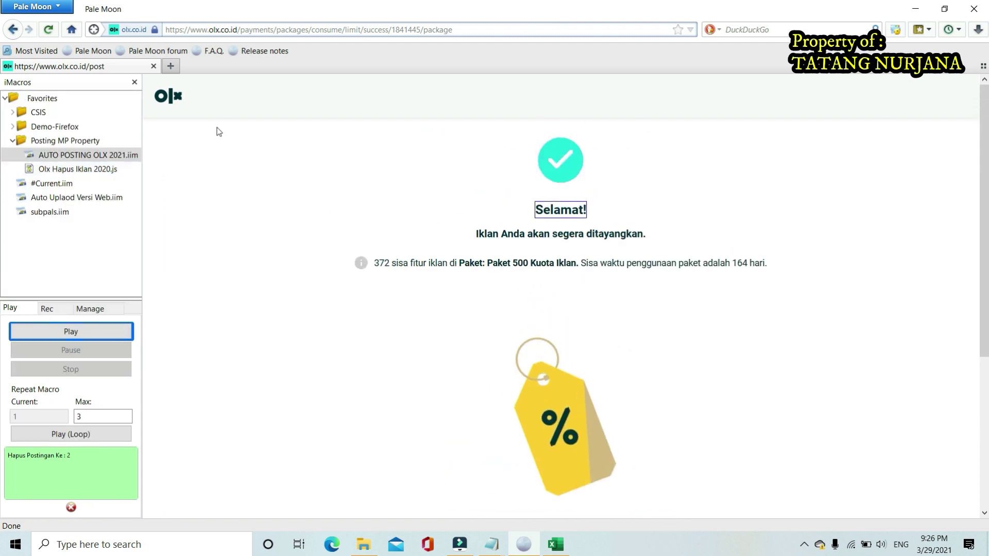
click(179, 104)
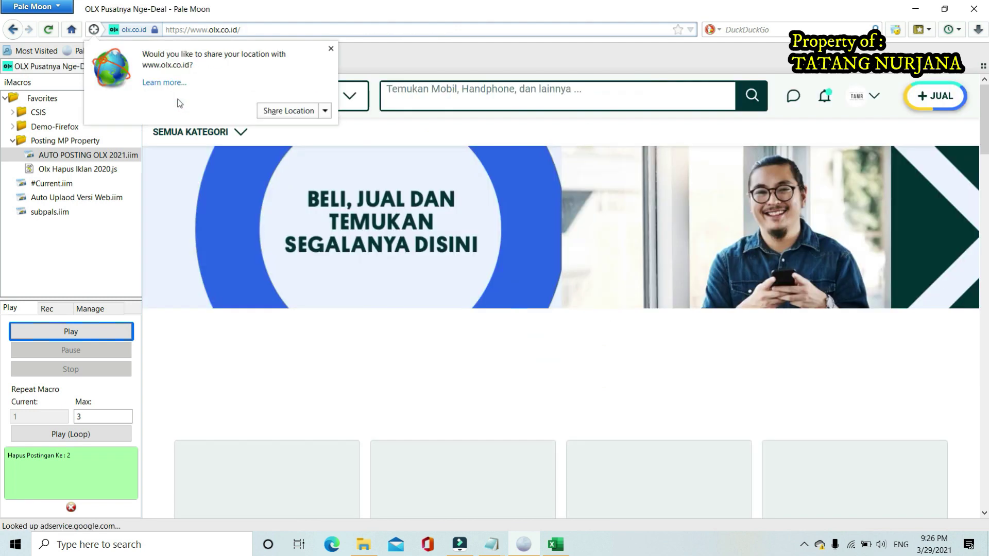
click(865, 95)
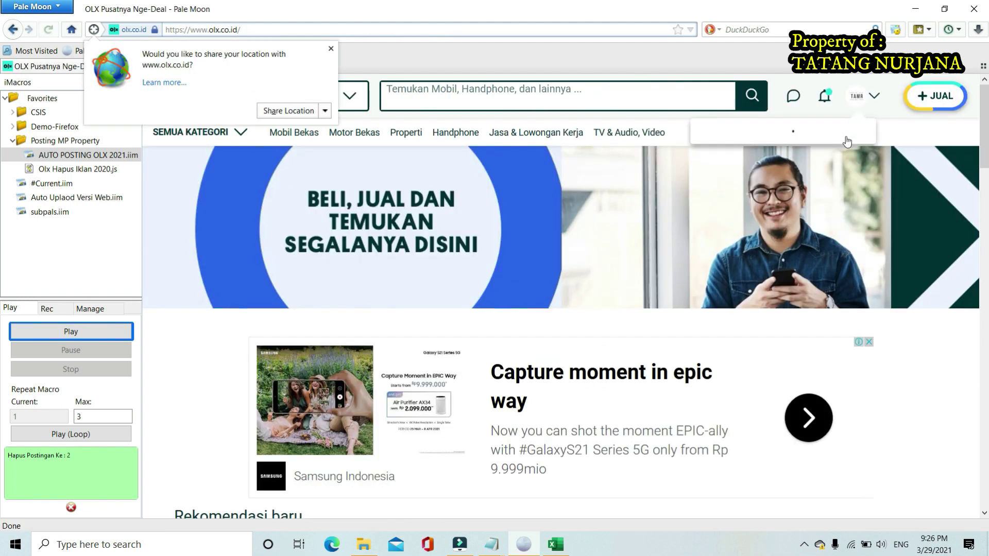
click(748, 221)
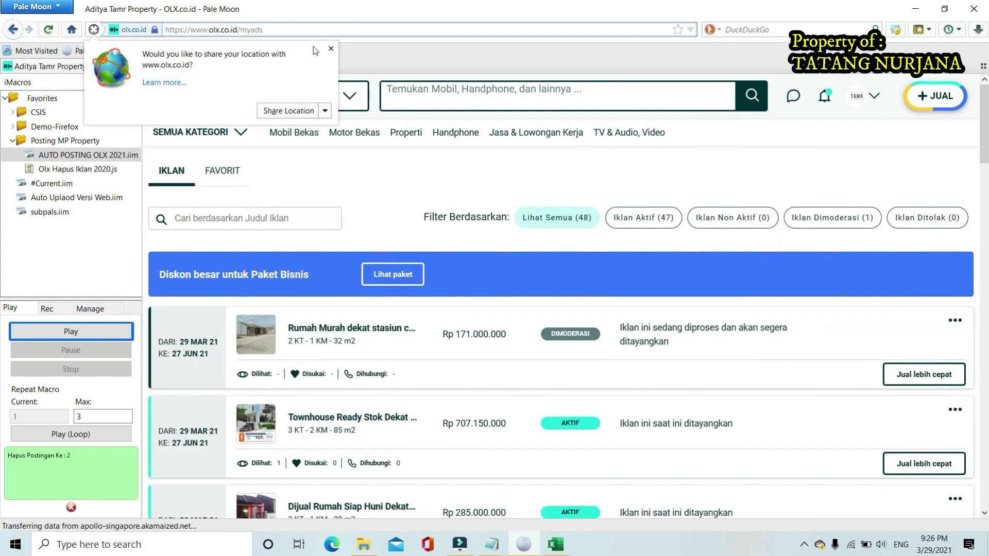
click(331, 49)
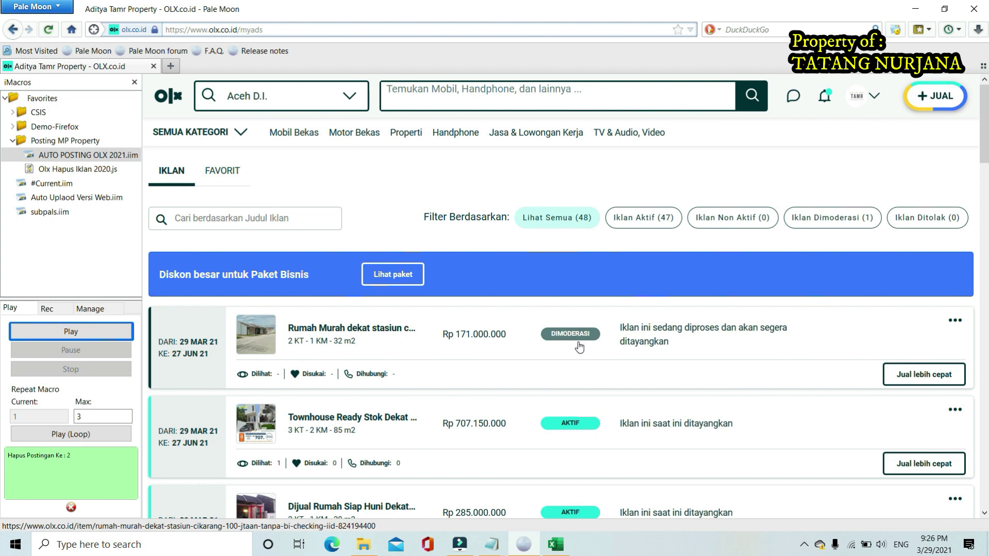
click(492, 547)
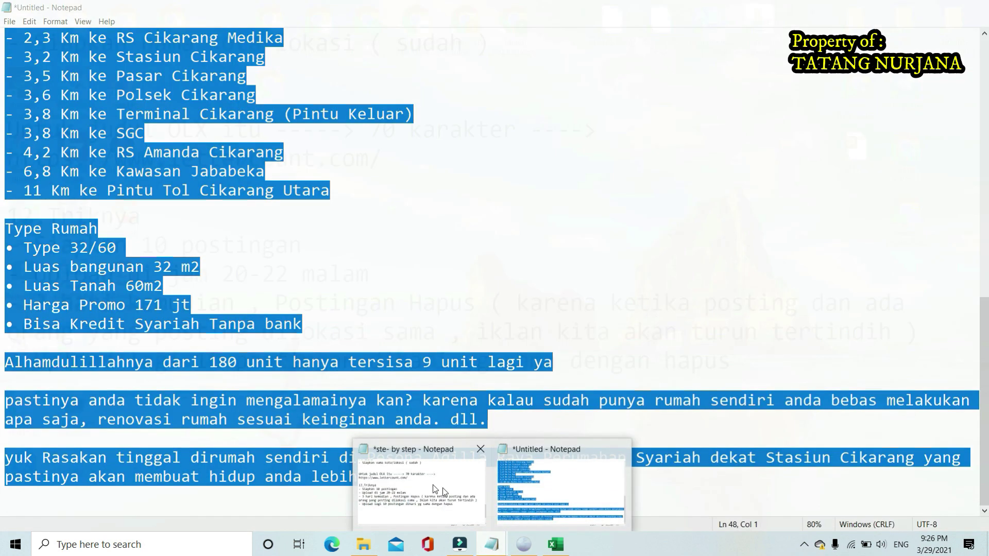
Bring up the 'ste- by step' notes and add a blank line after the last tip
click(443, 487)
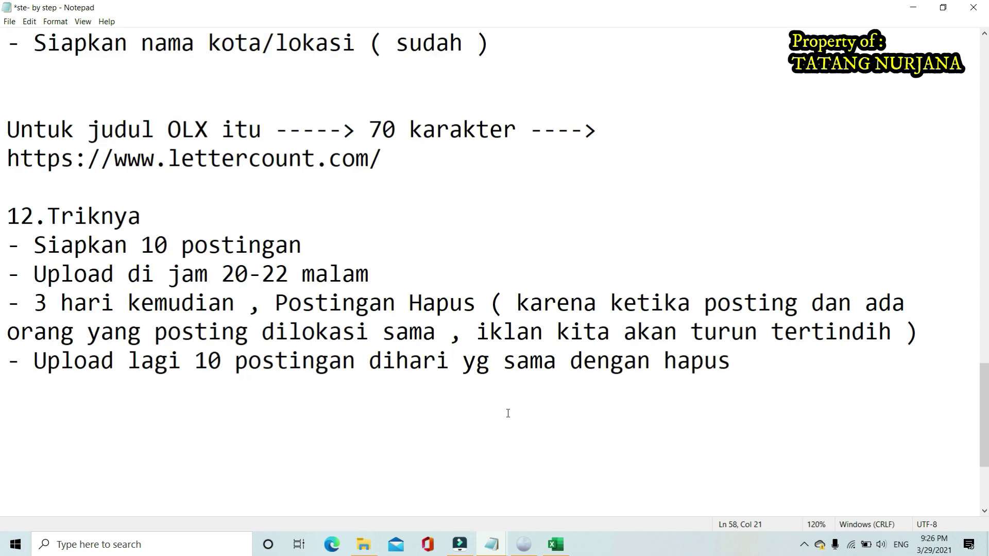
click(745, 366)
key(Return)
scroll(727, 401, down, 2)
scroll(663, 399, up, 2)
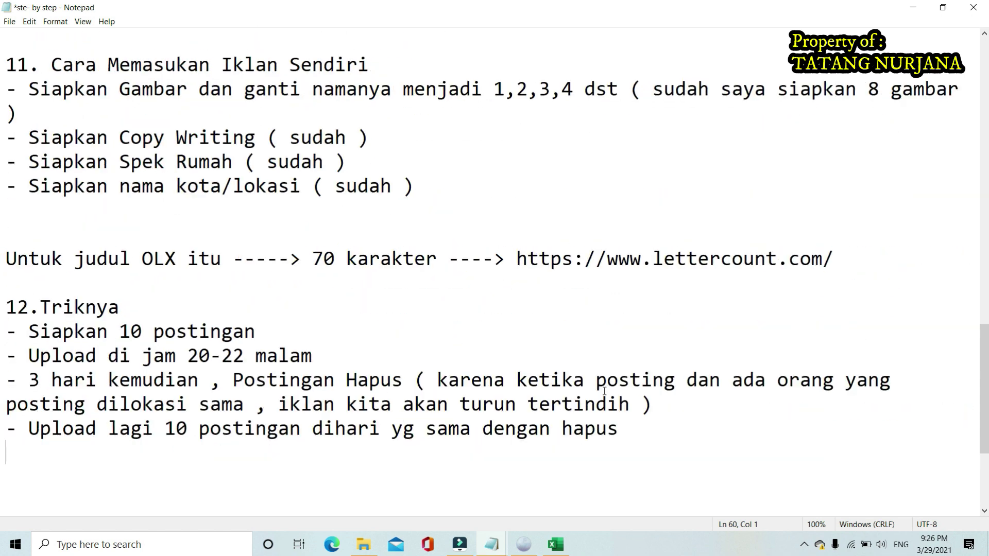
scroll(604, 391, down, 3)
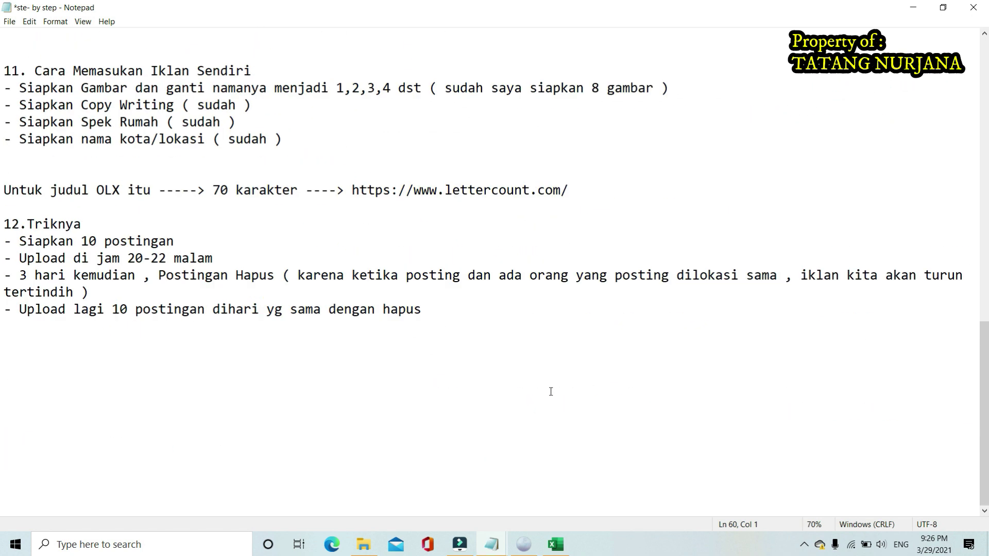
scroll(550, 391, up, 1)
Return to the top and go to the end of the 'MEMPERBAHARUI POSTINGAN AUTO ( NEXT )' goal line
click(445, 366)
scroll(446, 366, up, 14)
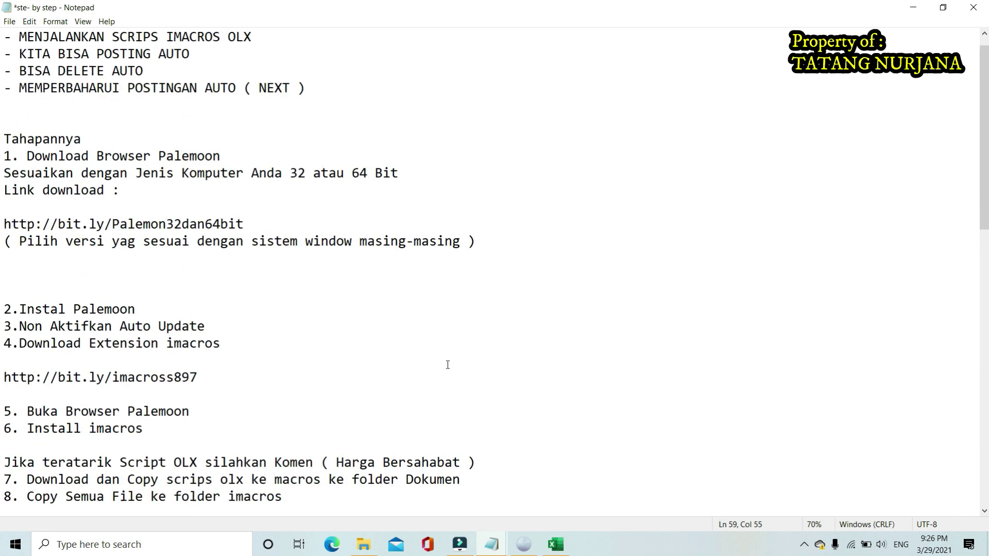
scroll(447, 365, up, 1)
scroll(313, 237, up, 3)
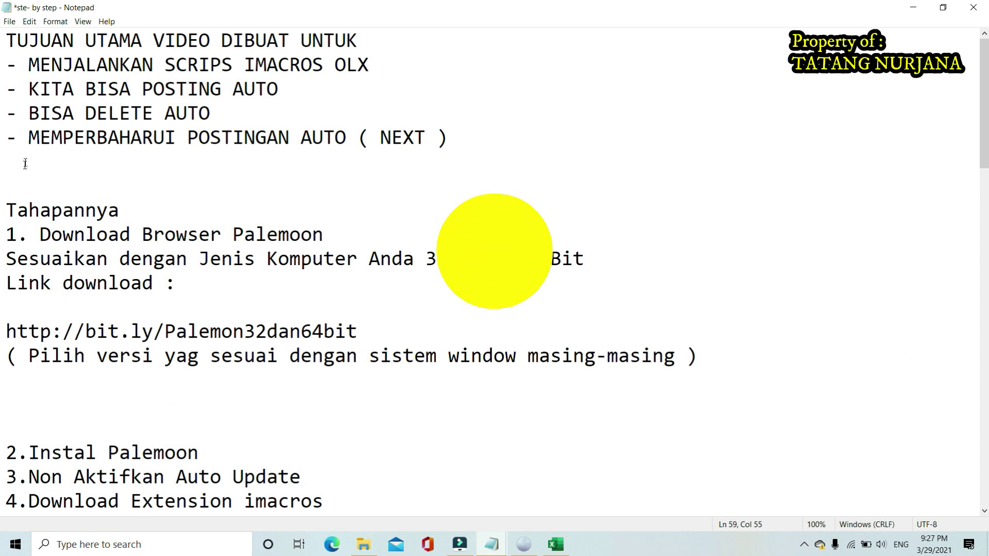
click(28, 138)
drag(28, 138, 449, 140)
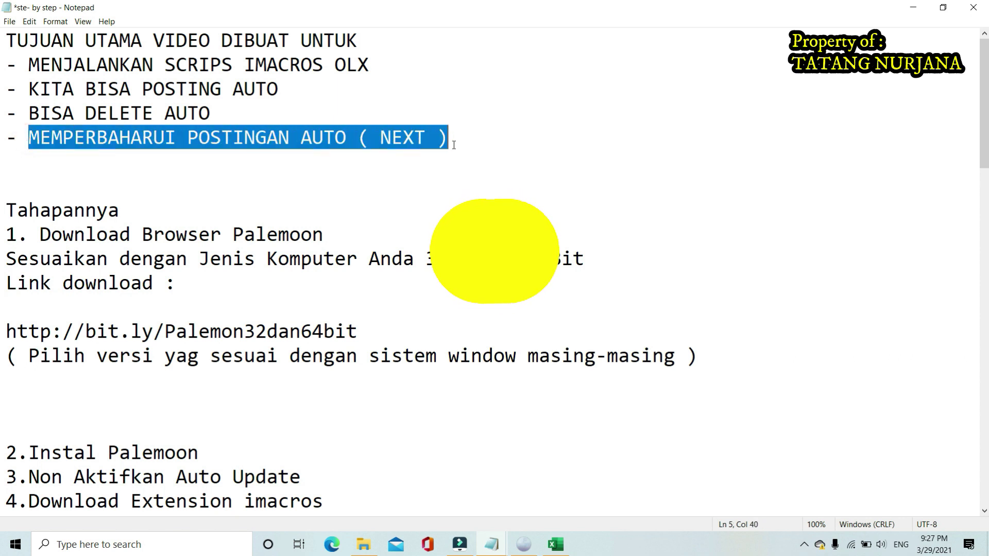
click(380, 139)
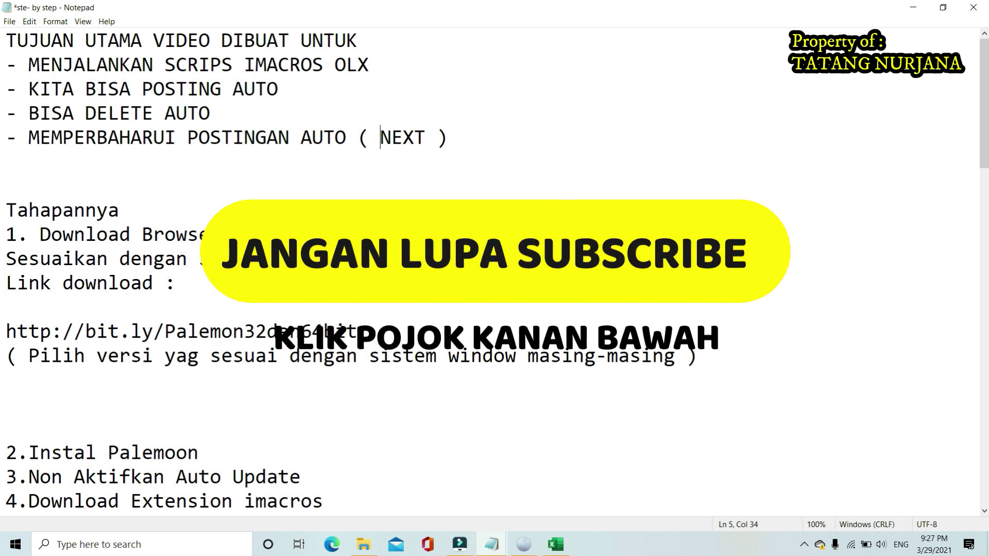
click(462, 135)
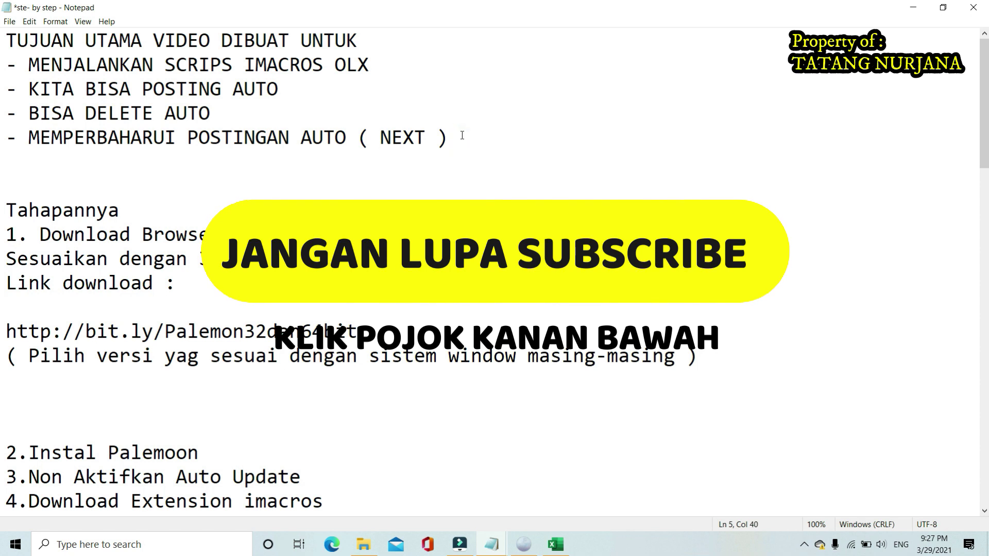